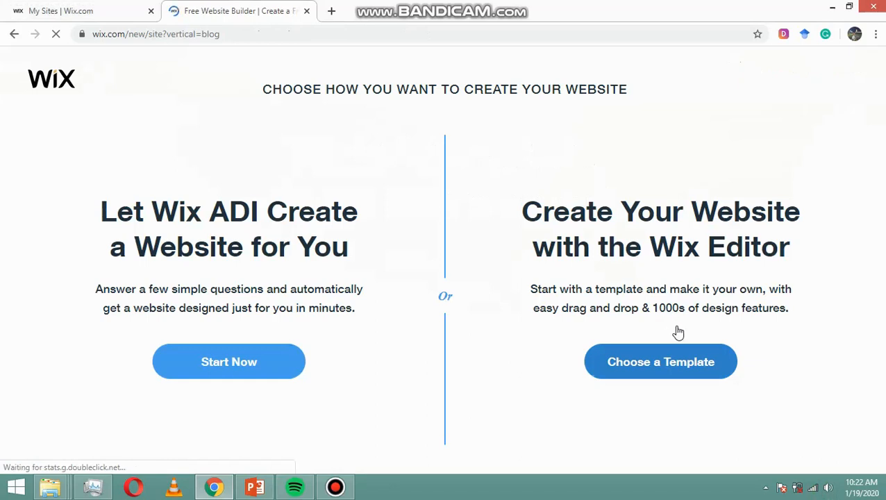
Step: Choose to build the site from a template and browse the Blog templates as far as Education Blog
left_click(665, 367)
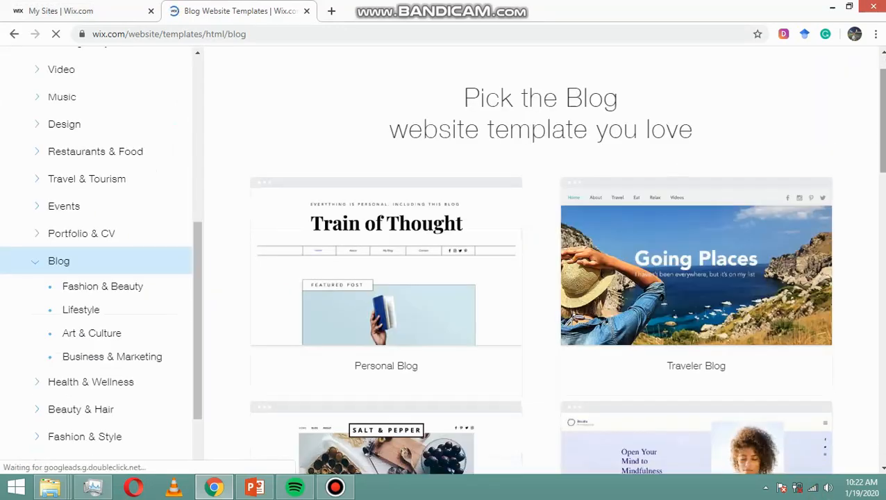
left_click_drag(883, 120, 883, 128)
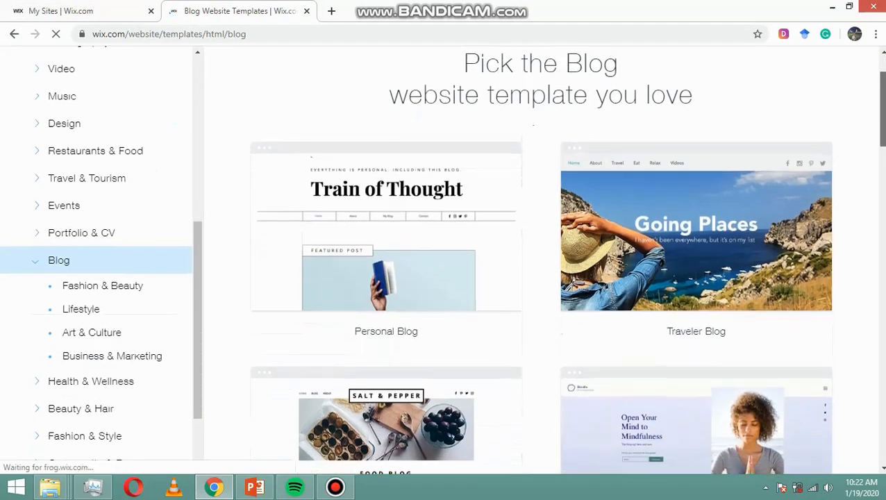
scroll(296, 228, "down", 8)
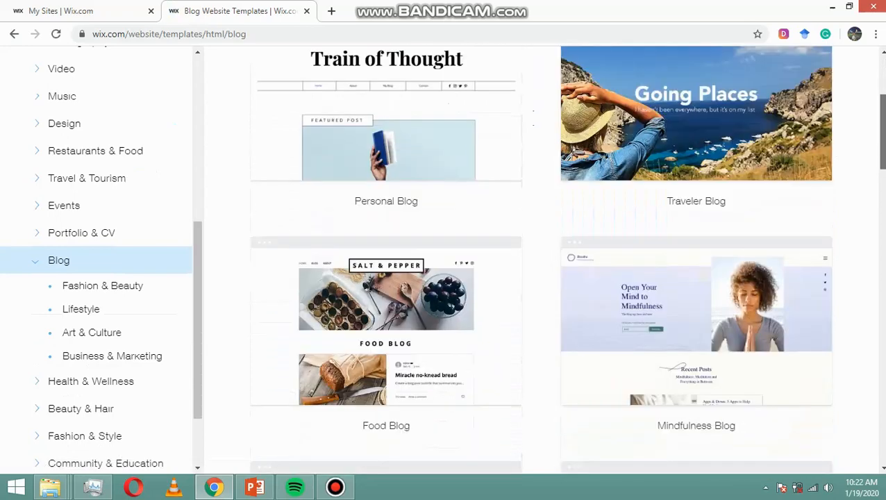
mouse_move(406, 157)
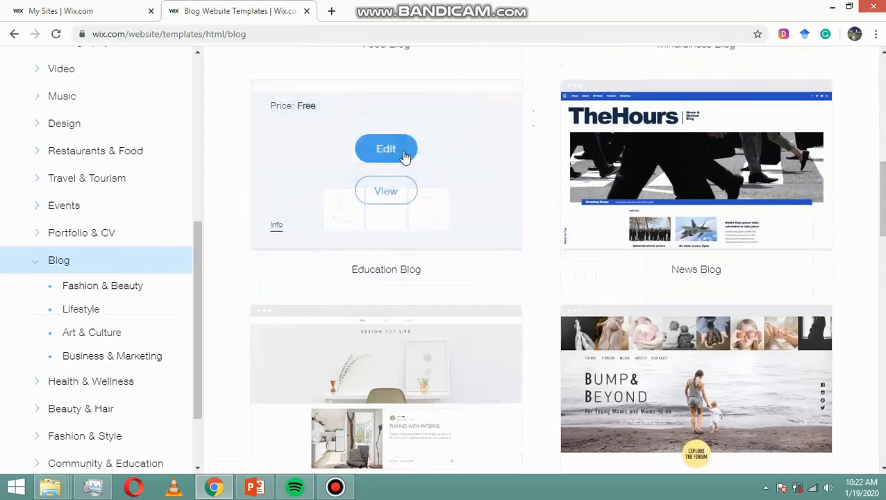
Step: Switch to PowerPoint and review the sample website layout slide and the design process slide before it
left_click(255, 487)
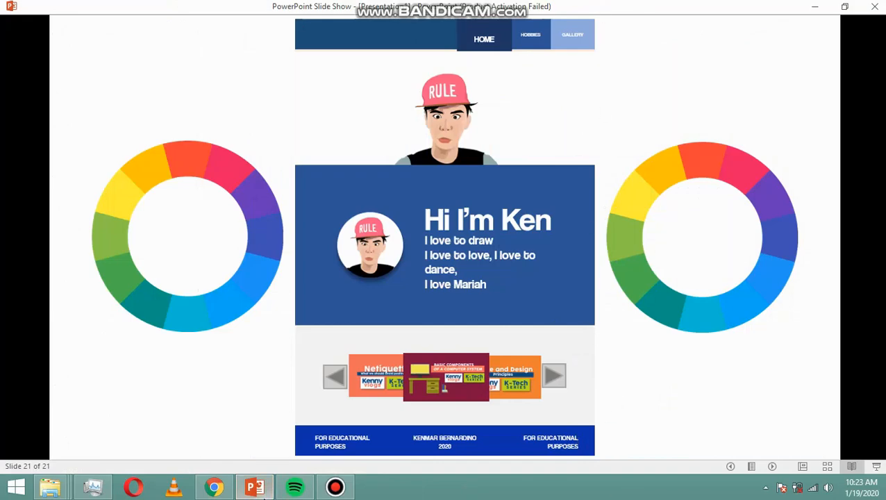
mouse_move(272, 492)
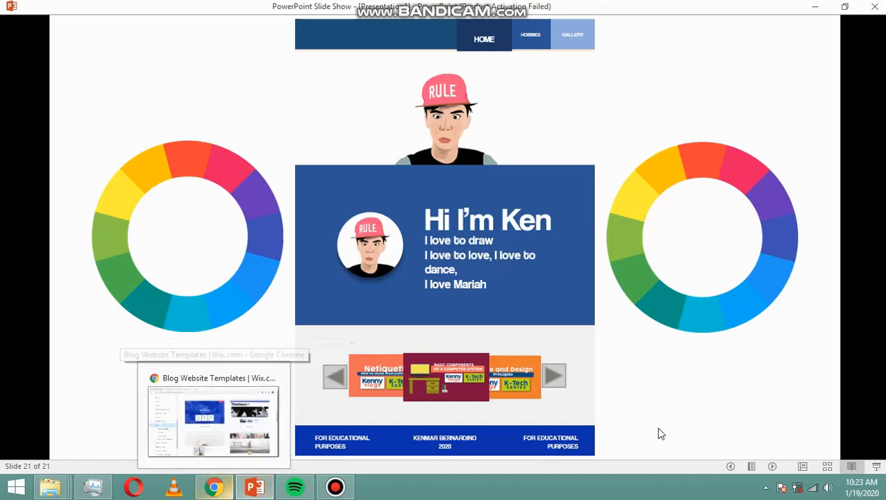
left_click(729, 467)
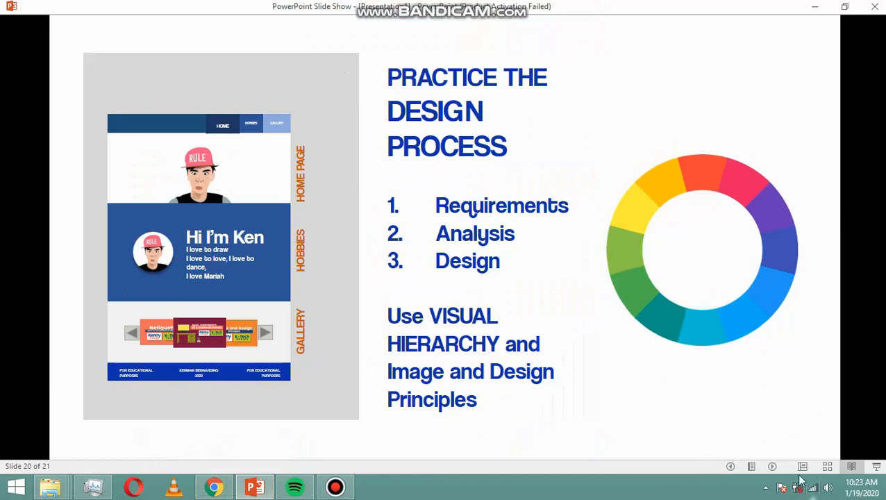
left_click(772, 466)
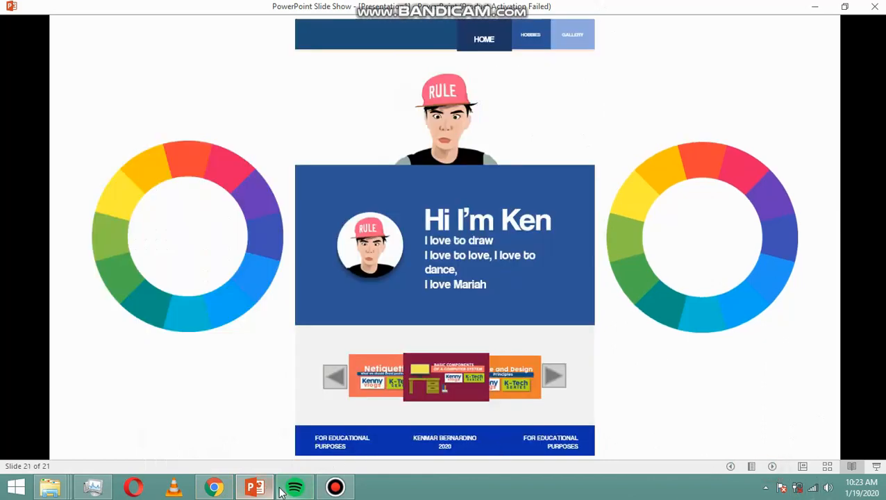
Step: Switch back to Chrome and open the Education Blog template for editing
left_click(214, 487)
mouse_move(392, 167)
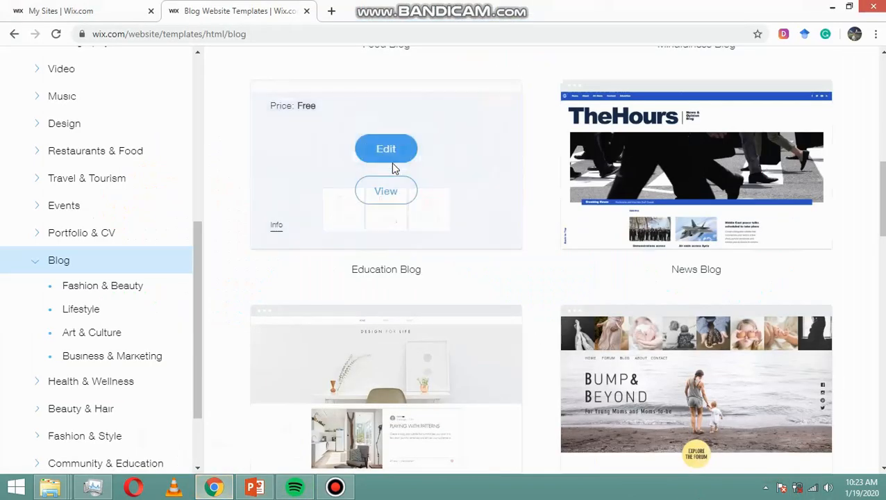
left_click(390, 150)
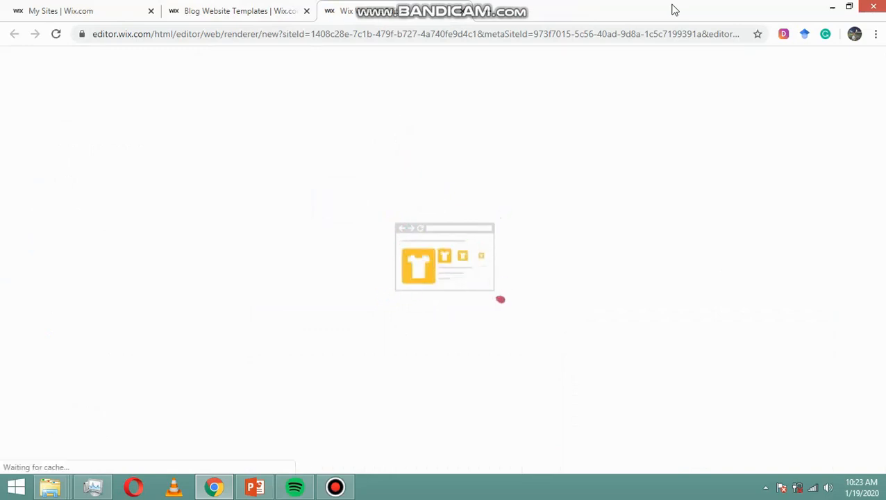
mouse_move(294, 486)
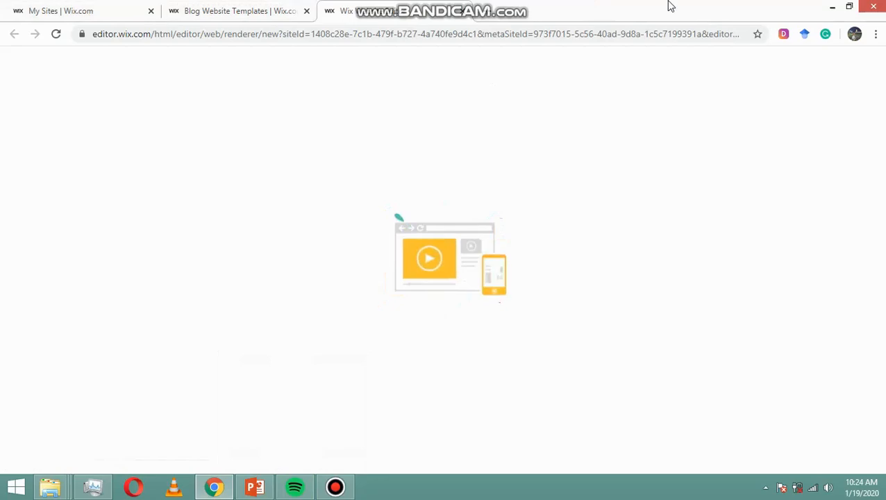
left_click(335, 489)
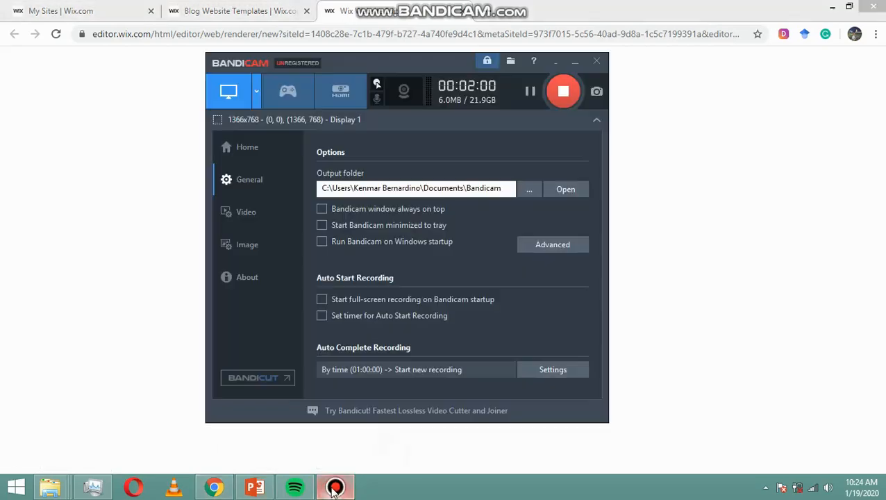
left_click_drag(531, 89, 381, 86)
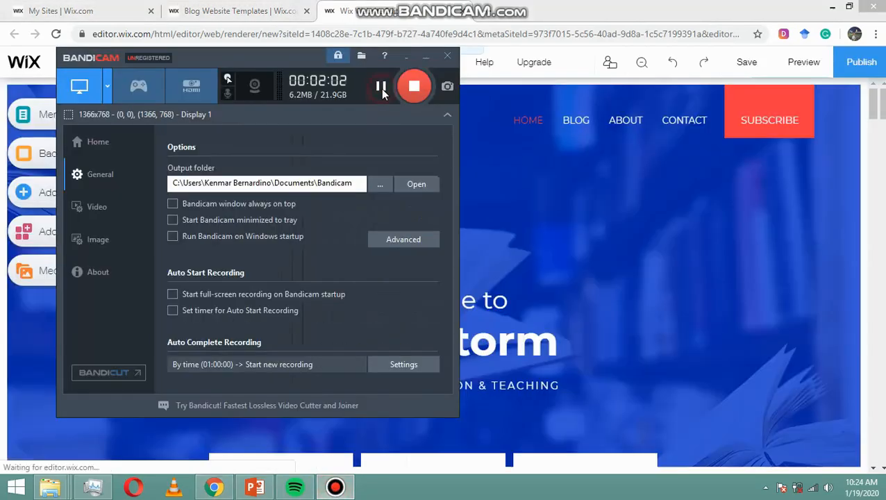
left_click(545, 6)
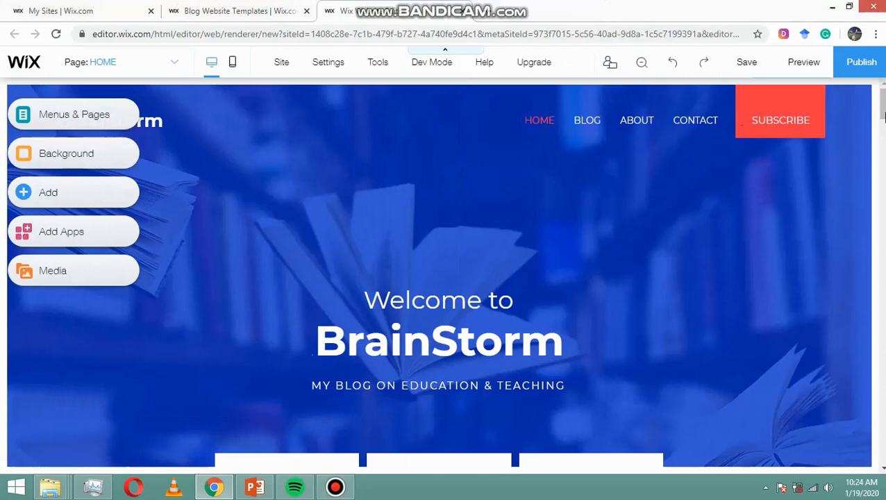
Step: Examine the template's home page in the editor, from the welcome header through the featured and recent posts sections
scroll(882, 118, "down", 4)
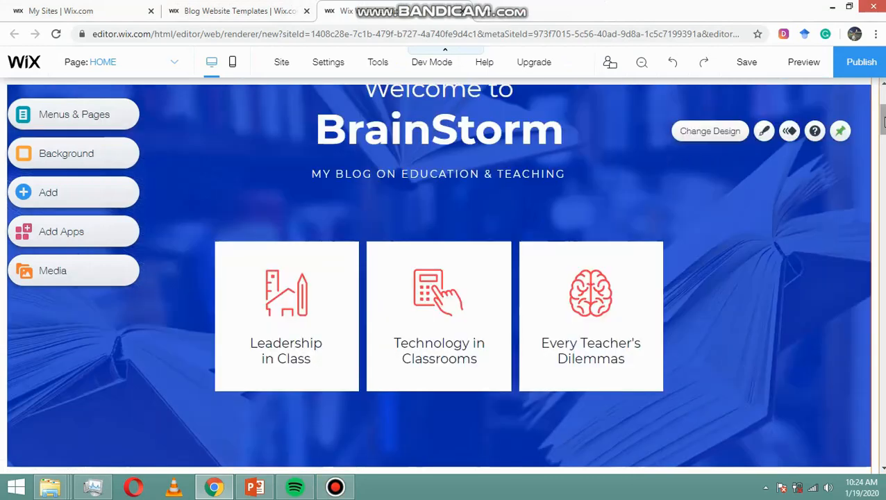
scroll(883, 122, "down", 3)
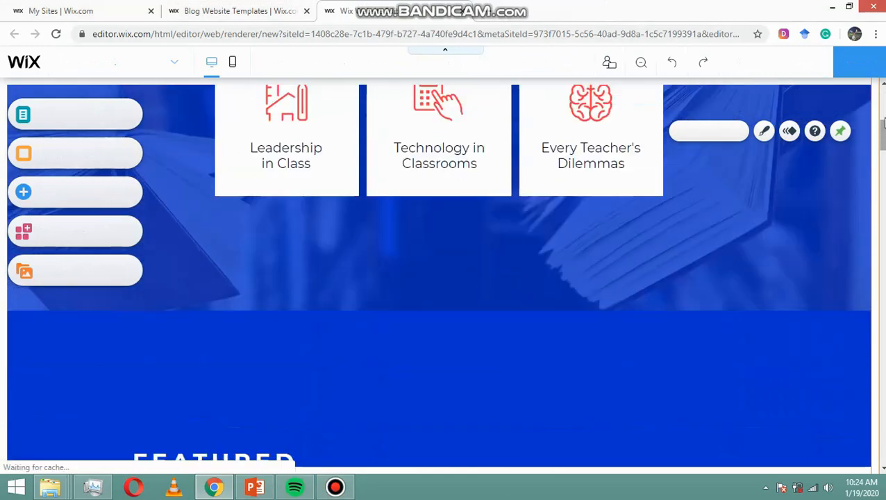
scroll(883, 123, "down", 1)
scroll(884, 122, "down", 1)
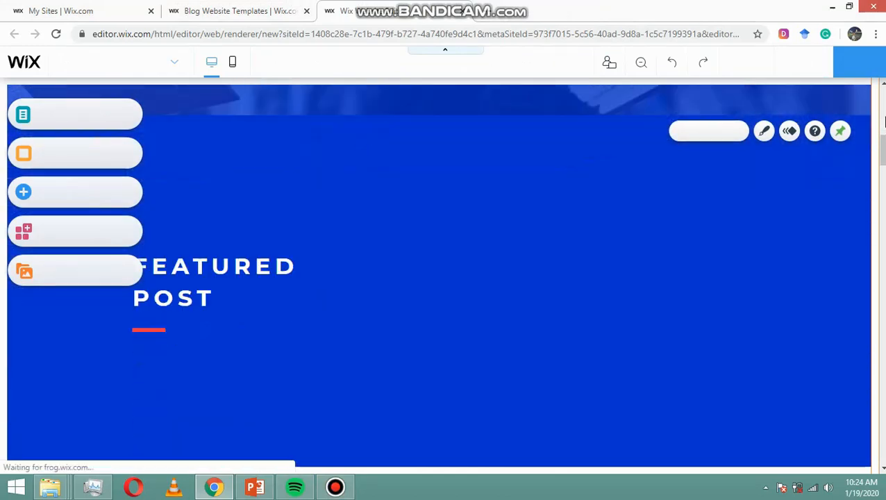
scroll(883, 121, "down", 2)
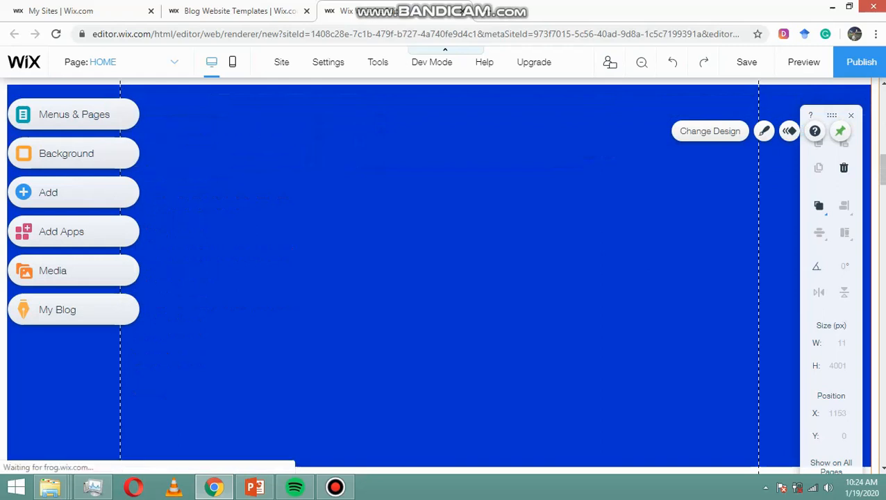
scroll(438, 278, "down", 4)
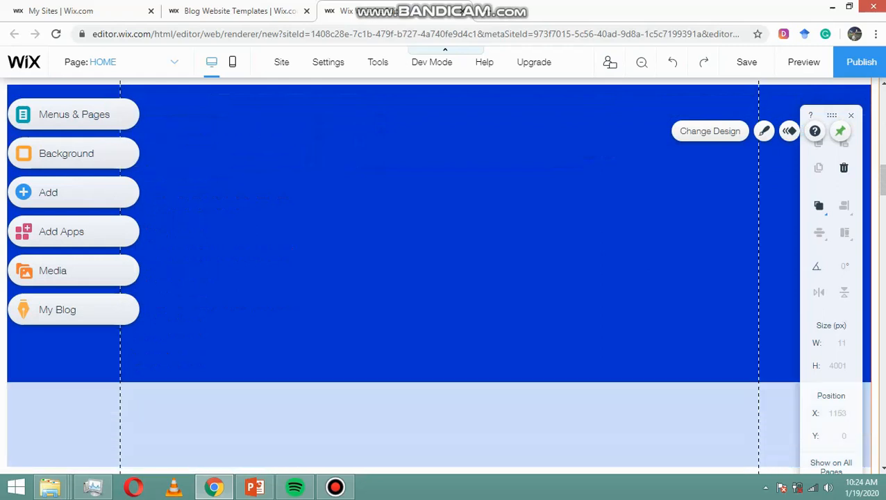
scroll(883, 139, "down", 3)
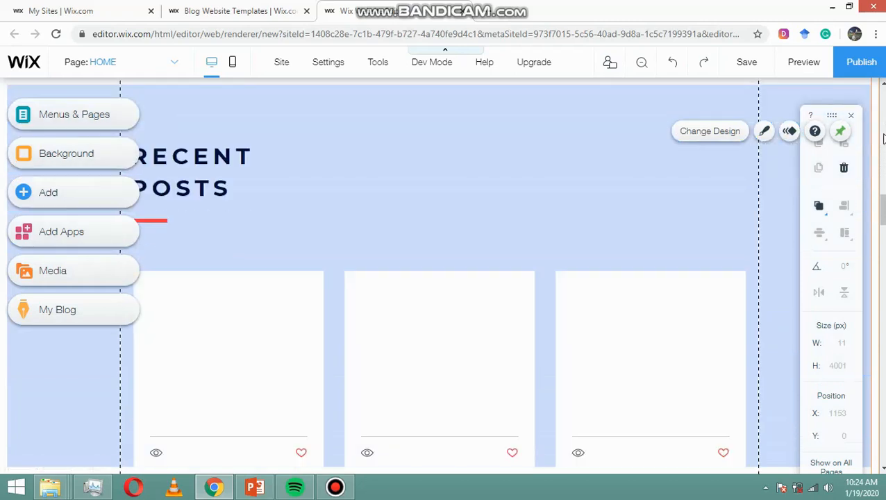
scroll(884, 139, "down", 1)
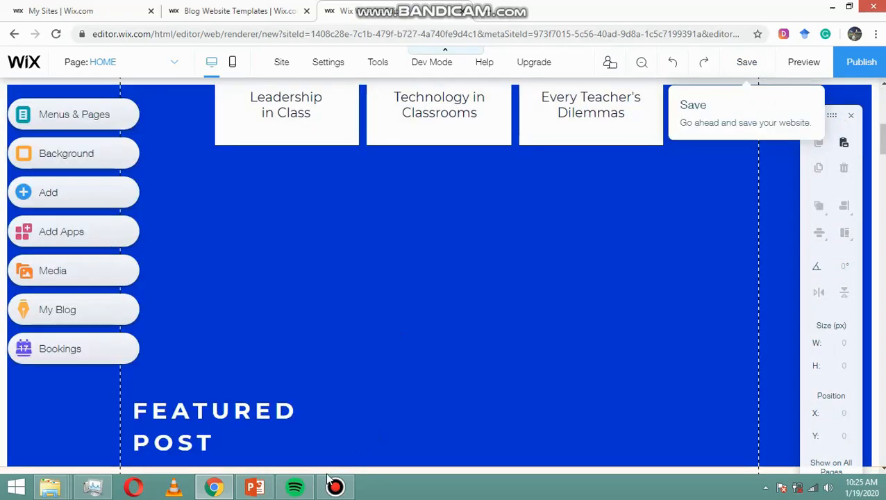
Step: Preview the site and look through the home page from the header to the newsletter subscription footer
left_click(330, 480)
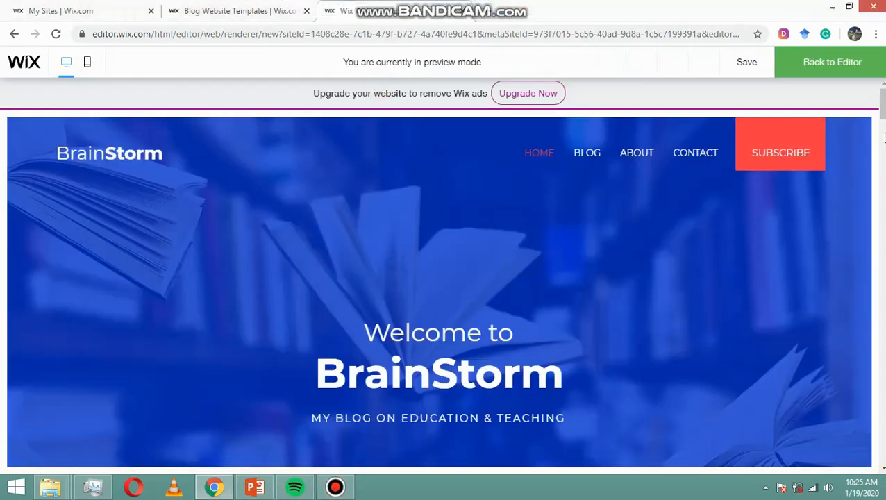
scroll(439, 292, "down", 6)
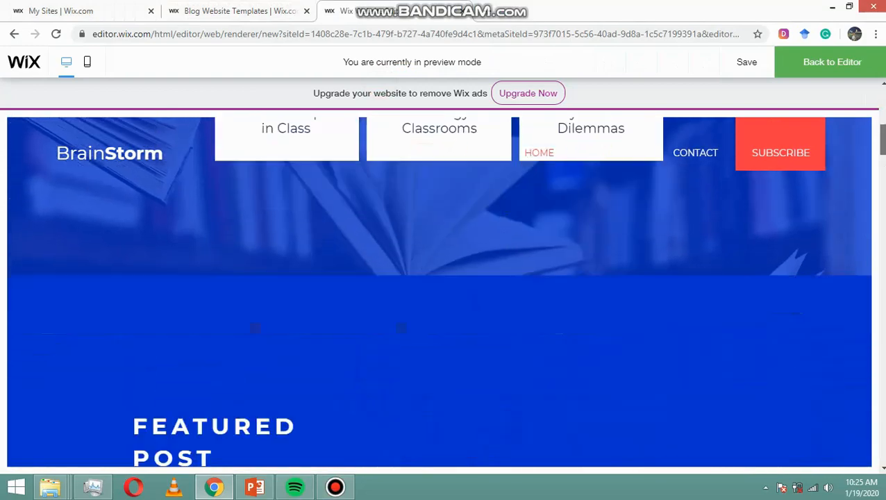
scroll(439, 292, "down", 3)
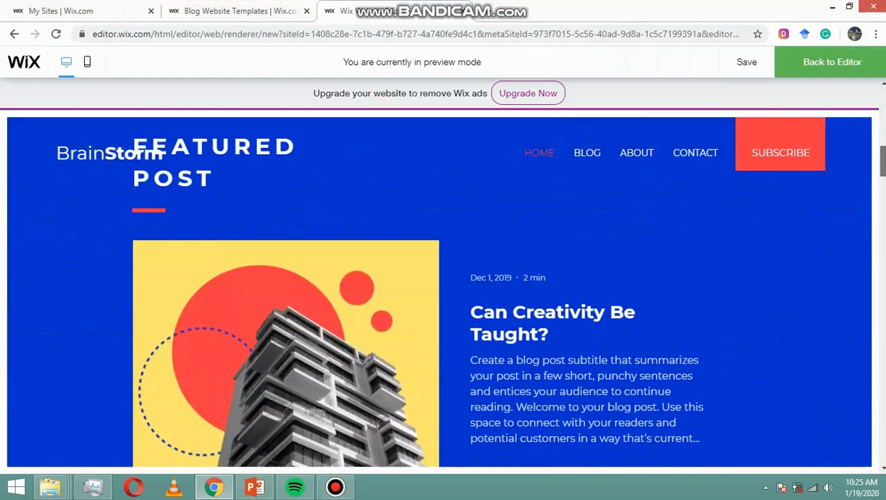
scroll(883, 218, "down", 10)
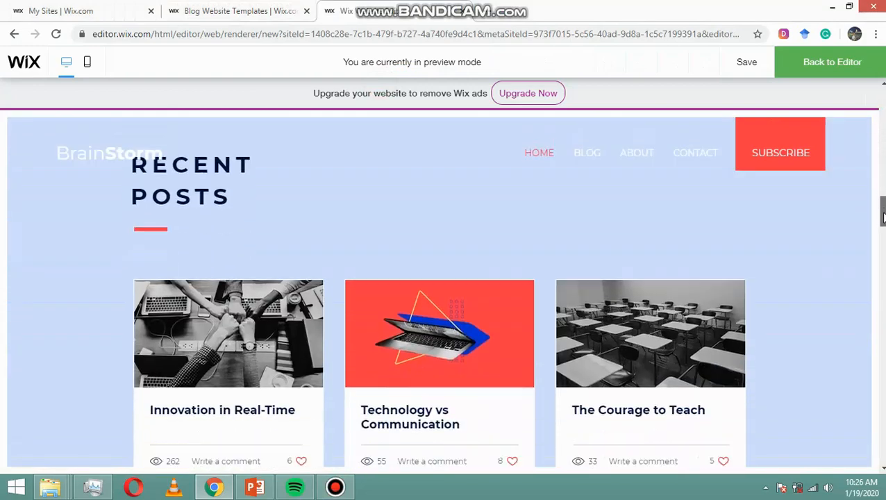
scroll(883, 218, "down", 1)
left_click_drag(883, 218, 882, 445)
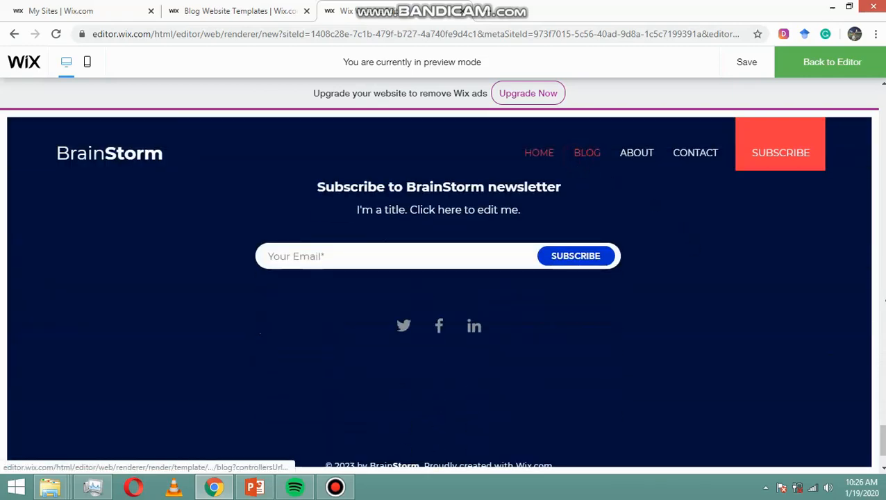
Step: Open the Blog page in the preview and look through its list of posts, returning to the page's start
left_click(587, 153)
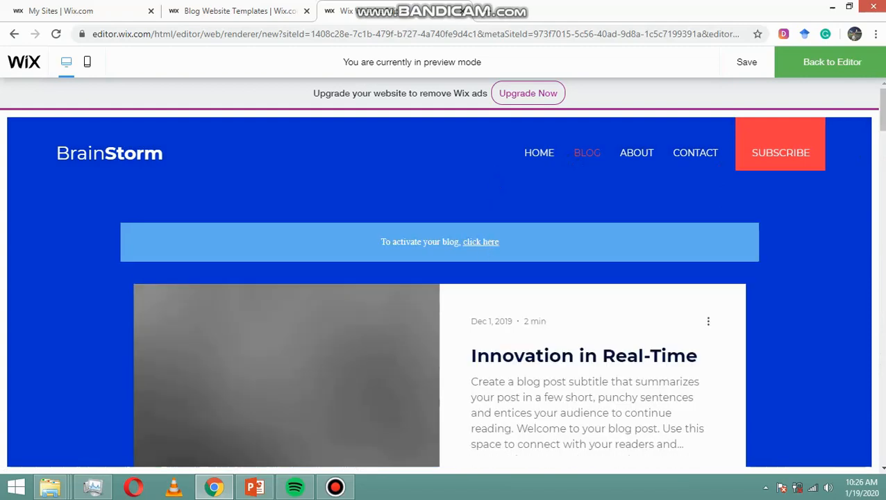
scroll(494, 251, "down", 5)
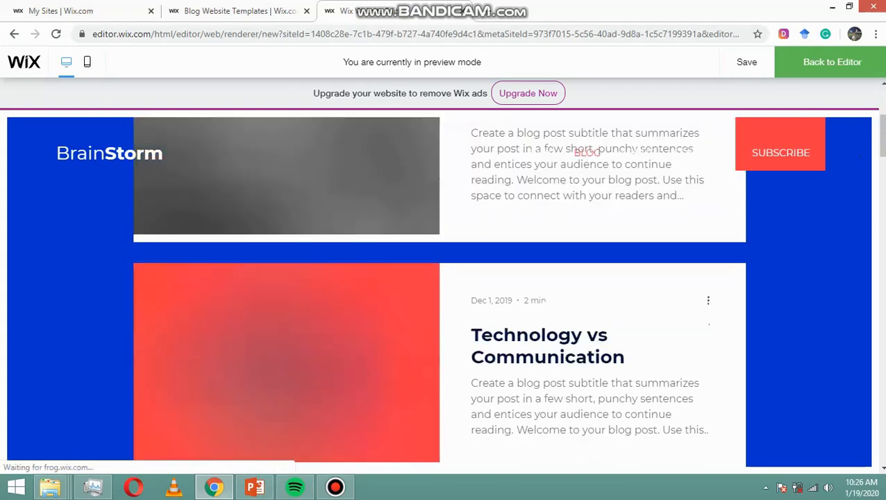
scroll(445, 291, "down", 2)
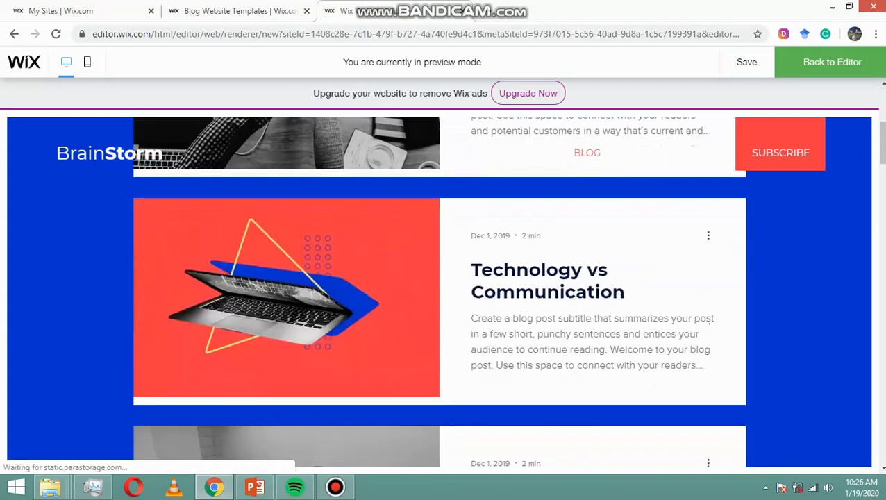
scroll(444, 292, "down", 4)
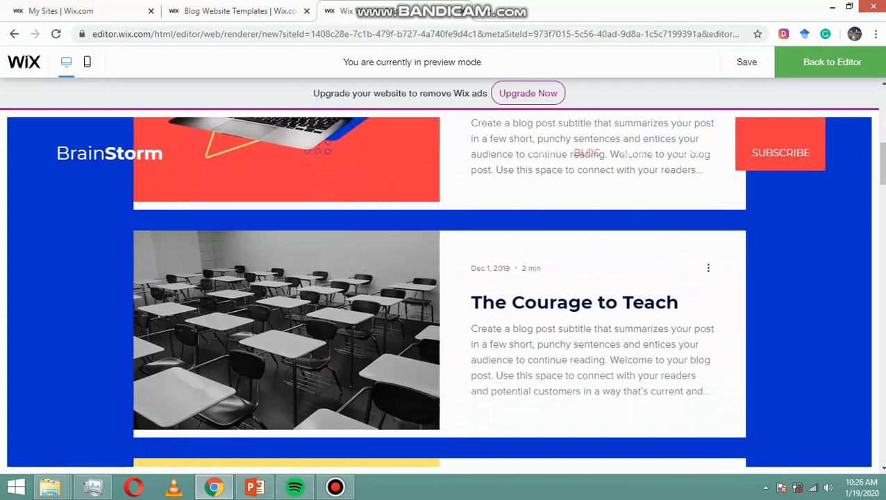
scroll(444, 292, "down", 6)
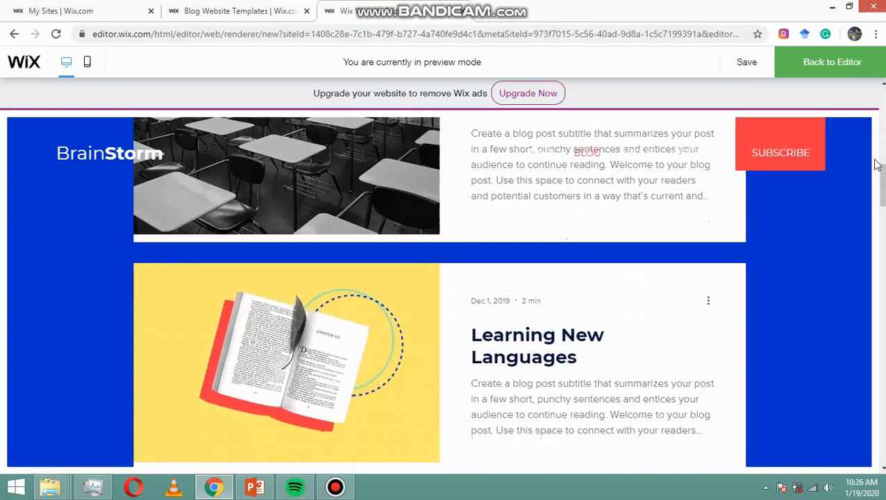
left_click_drag(883, 240, 882, 64)
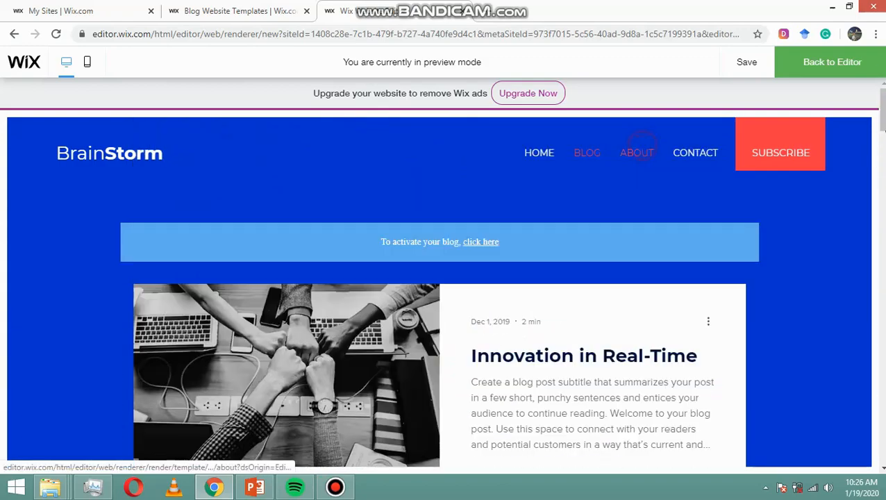
Step: Open the About page in the preview and review the About Me section's photo and introduction text
left_click(637, 153)
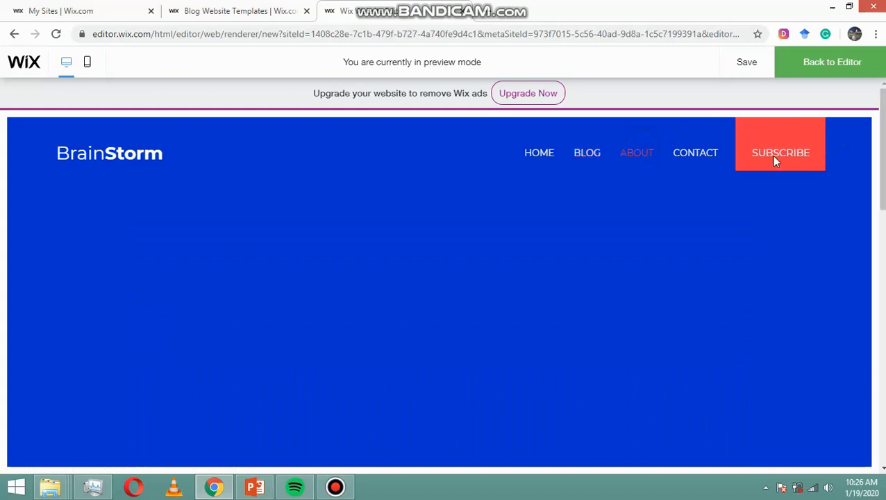
scroll(883, 167, "down", 2)
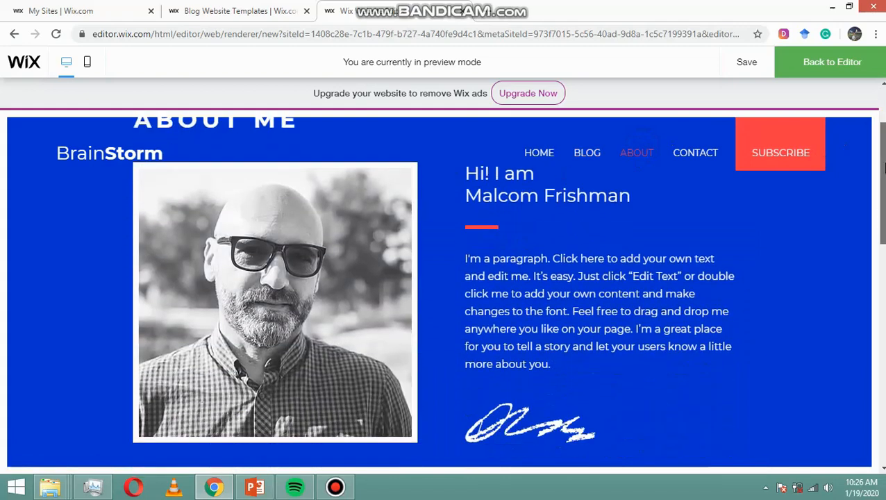
left_click_drag(883, 167, 697, 129)
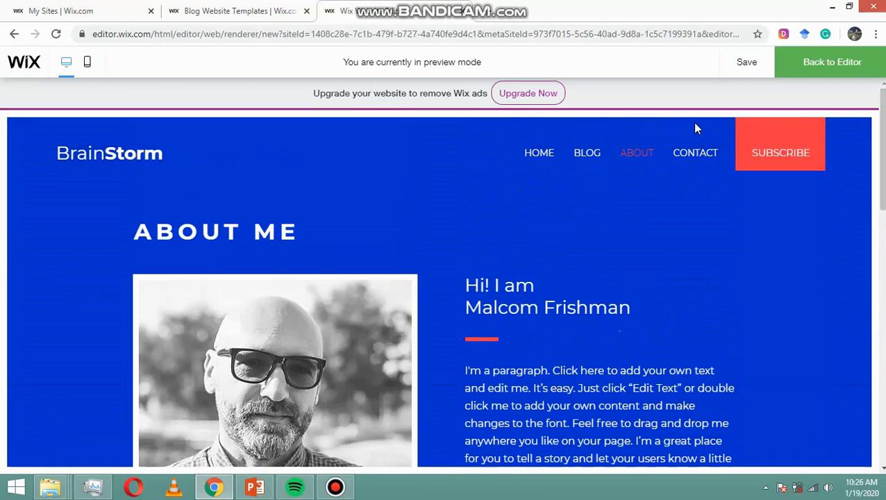
Step: Open the Contact page in the preview and look through its Write Me form down to the newsletter subscription footer
left_click(695, 153)
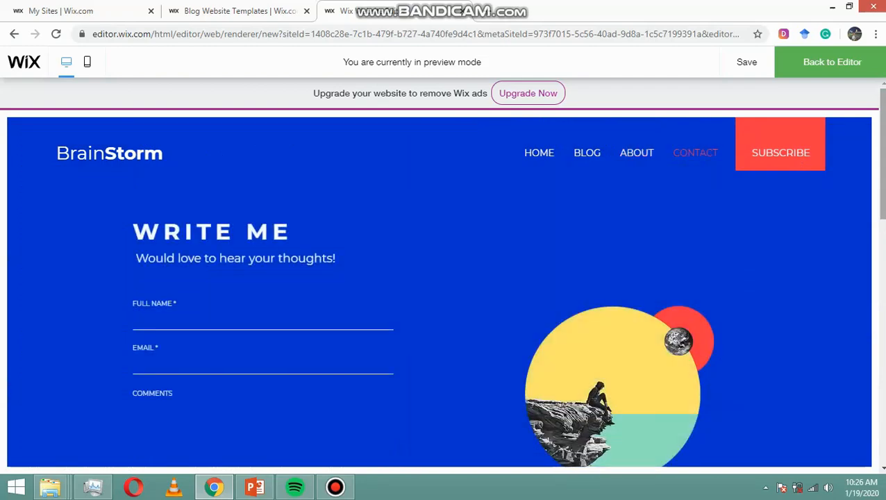
scroll(868, 313, "down", 8)
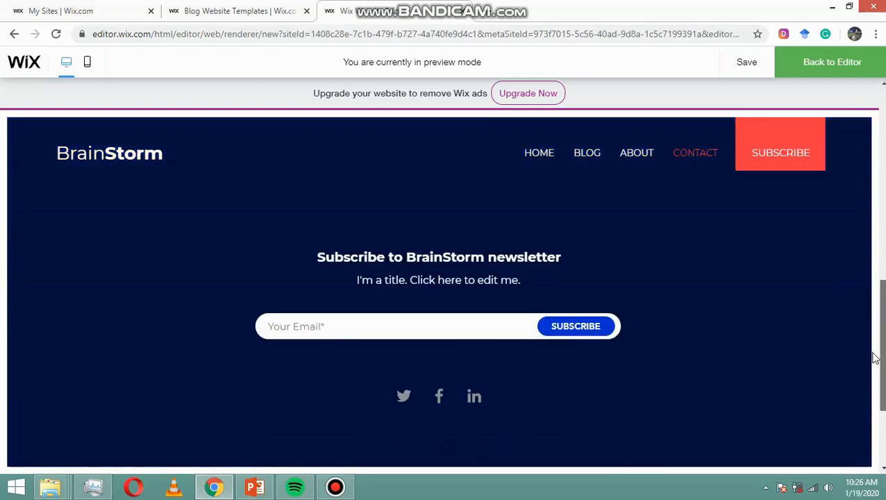
scroll(873, 336, "up", 8)
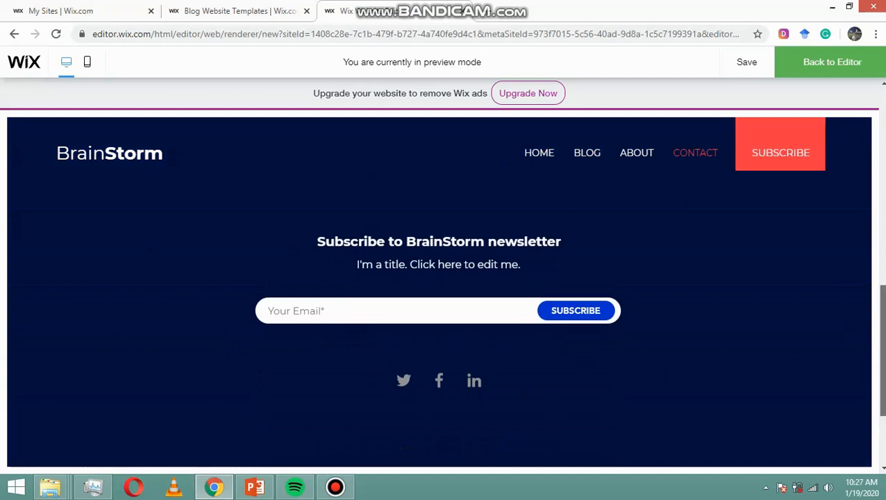
Step: Return from the preview to the editor and switch to the HOME page
left_click(862, 75)
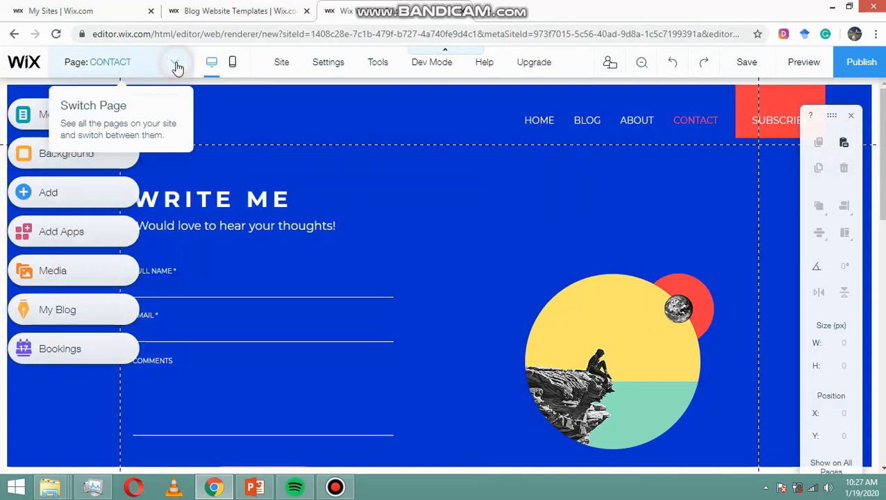
left_click(176, 64)
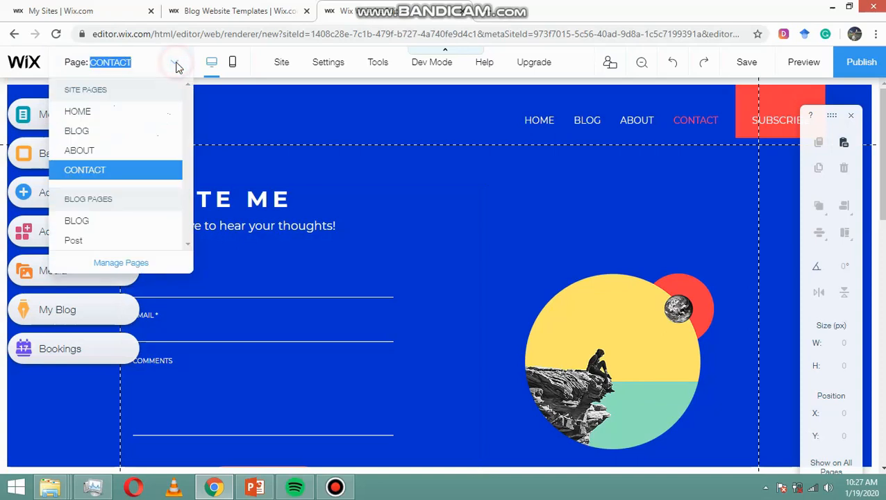
left_click(121, 112)
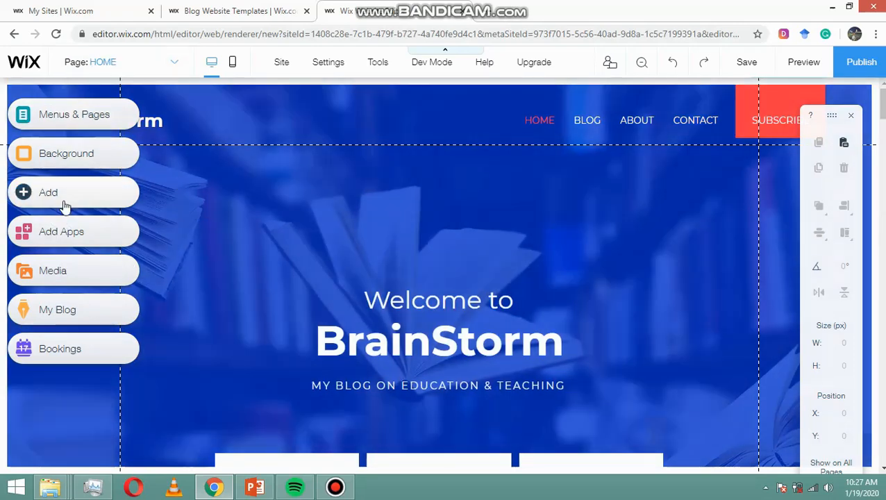
Step: Browse the categories of elements that can be added and open the image manager for the site's own image uploads
left_click(66, 198)
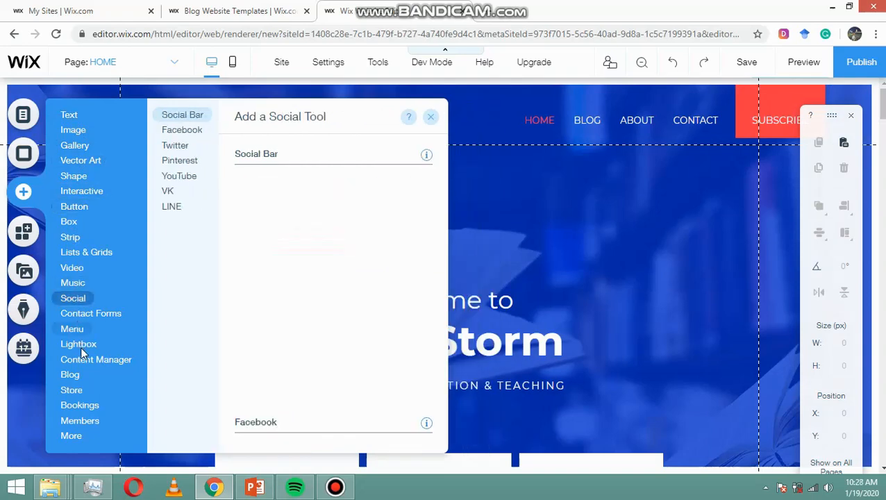
left_click(80, 435)
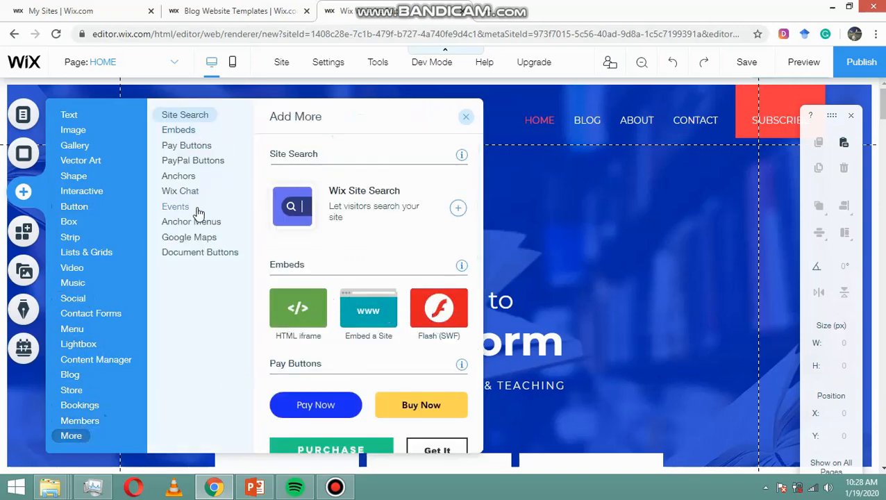
left_click(81, 145)
left_click(81, 133)
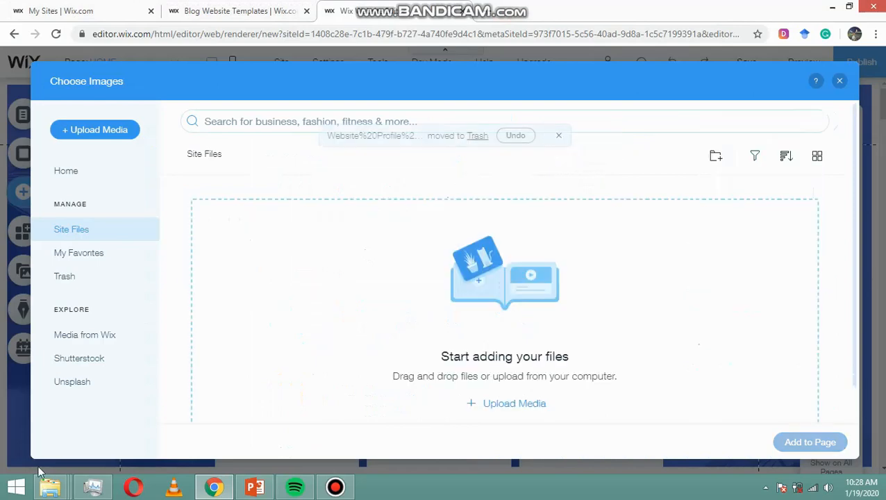
Step: Upload the accent, three gallery, banner and profile images from the Blog Site Assets folder to Site Files, leaving out Layout.png
left_click(52, 489)
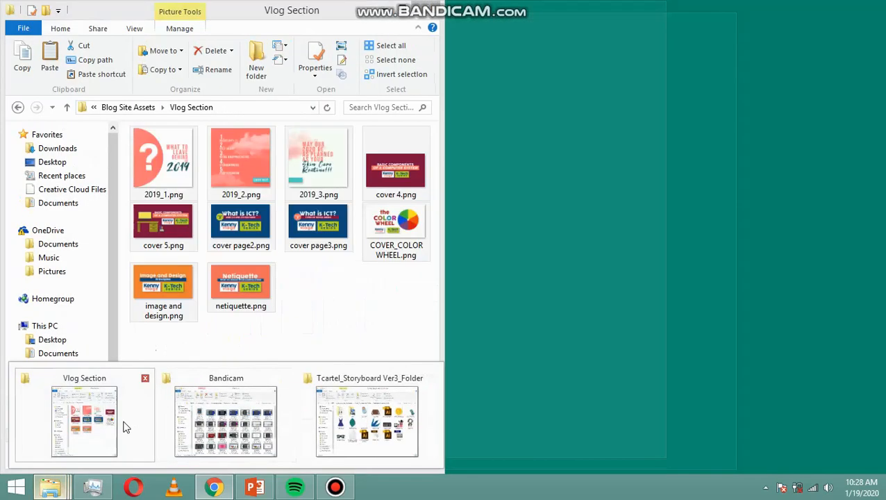
left_click(122, 425)
left_click(402, 316)
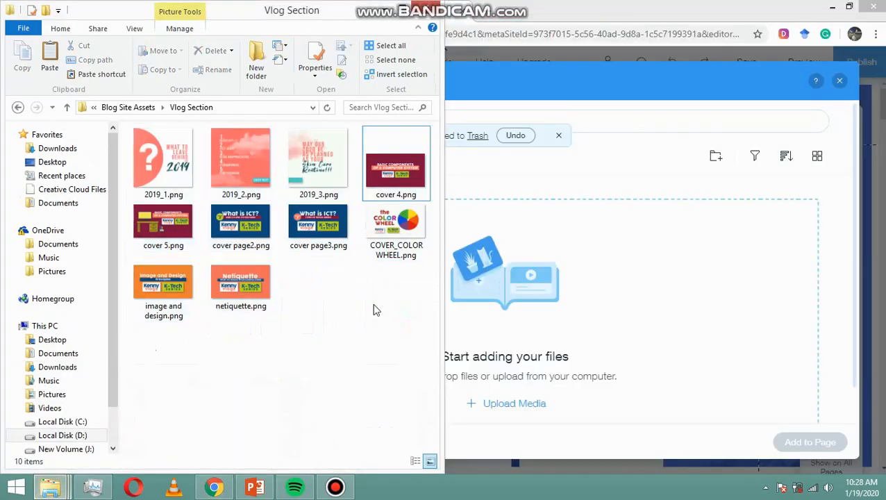
left_click(17, 108)
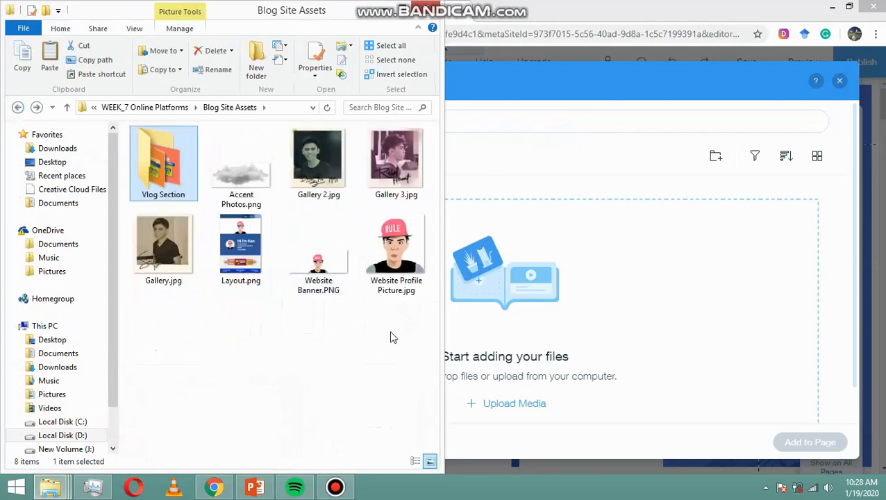
left_click_drag(425, 342, 225, 152)
left_click(165, 251, "ctrl")
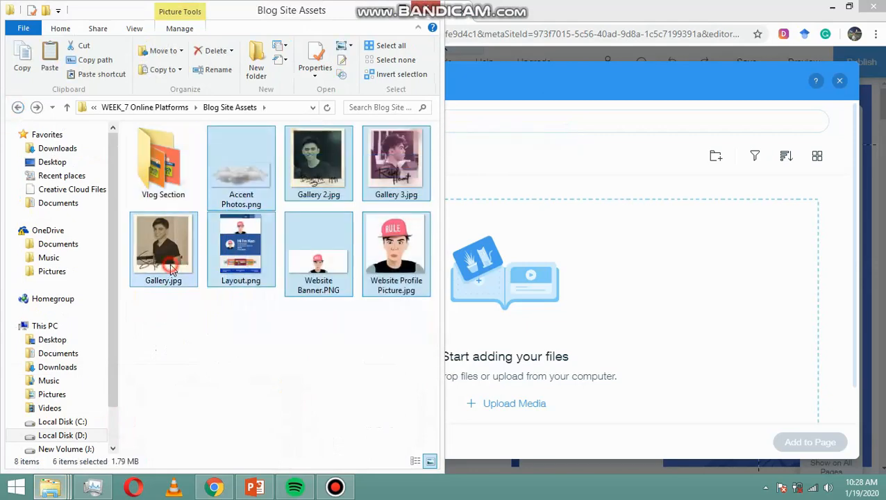
left_click_drag(237, 273, 563, 294)
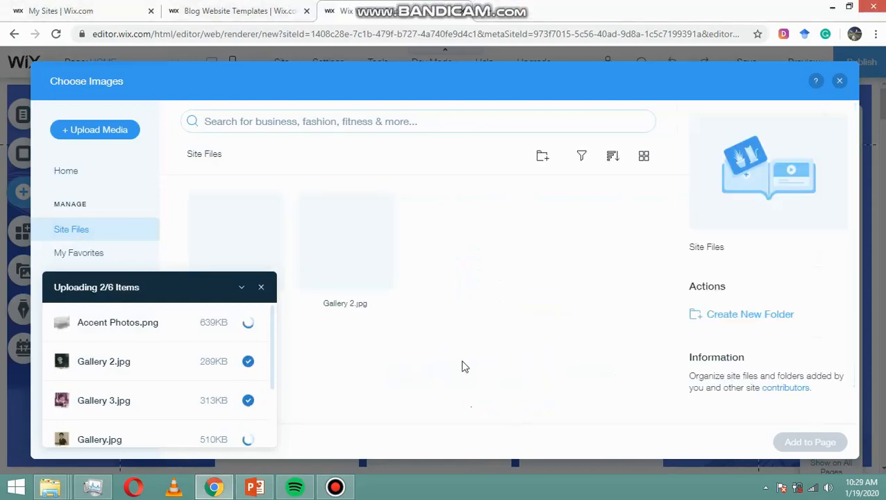
left_click(52, 487)
left_click(43, 430)
left_click(496, 343)
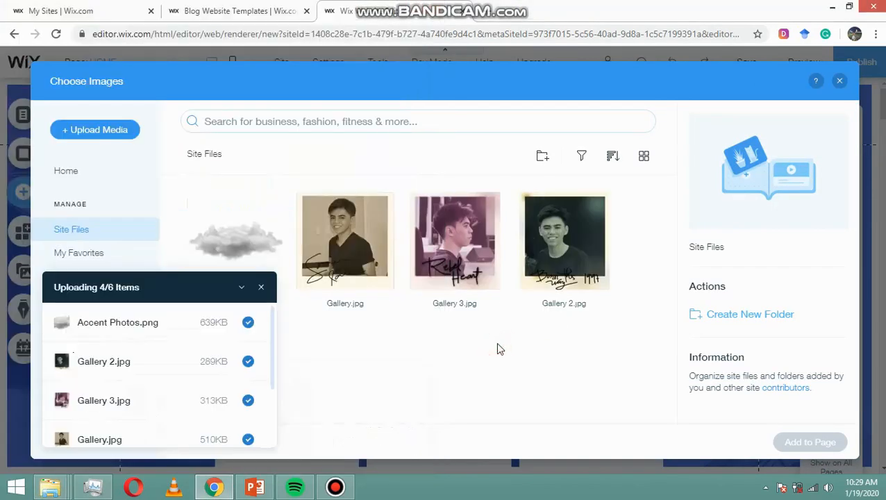
left_click_drag(272, 368, 272, 424)
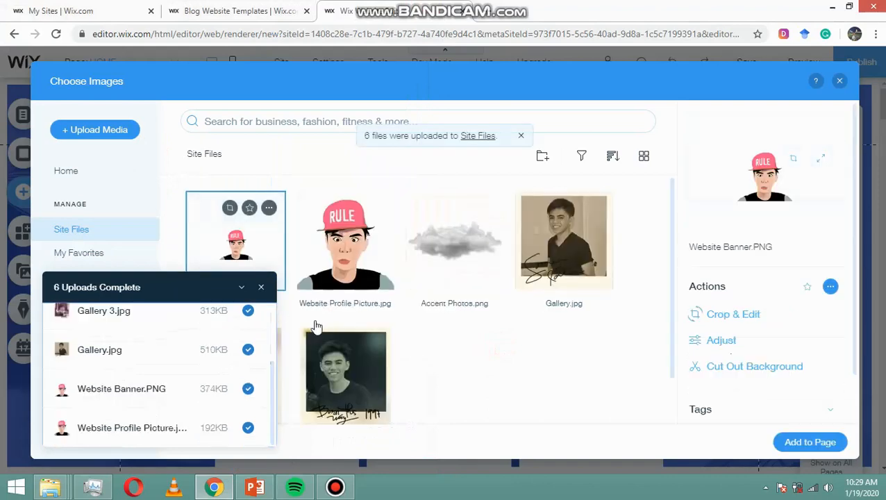
left_click(260, 289)
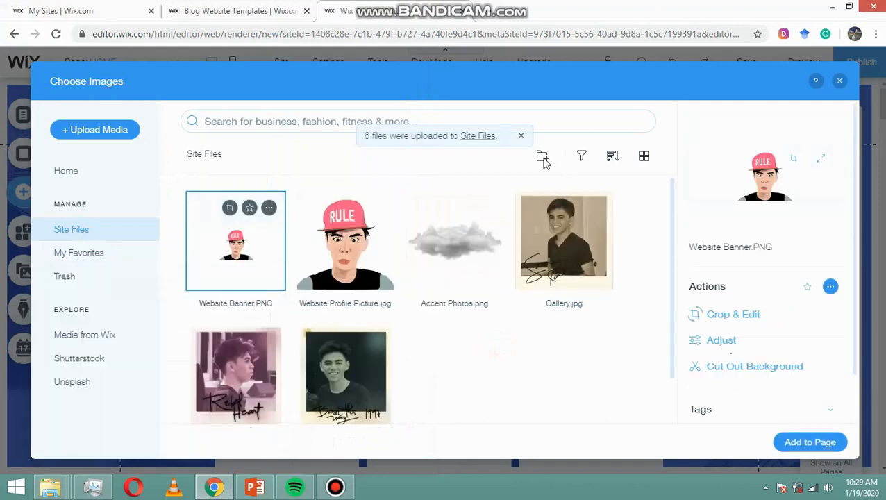
Step: Open the Vlog Section assets folder in File Explorer and create a Site Files folder named Vlog Section
left_click(542, 158)
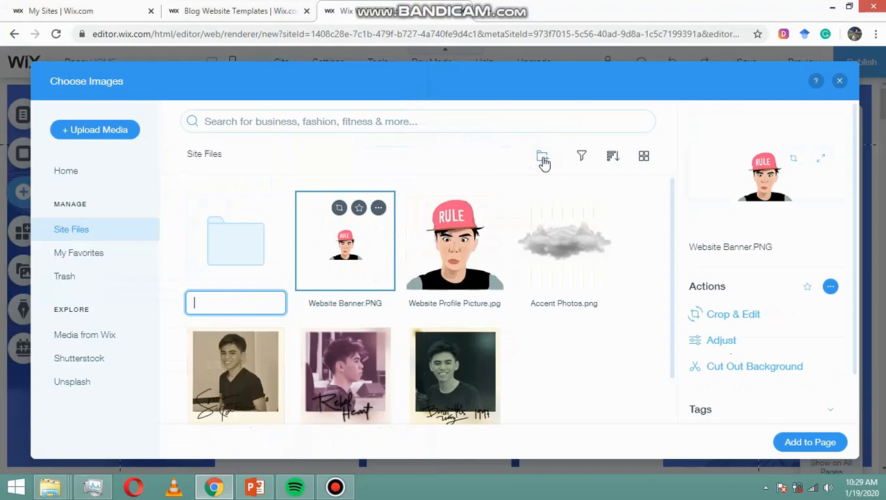
left_click(50, 486)
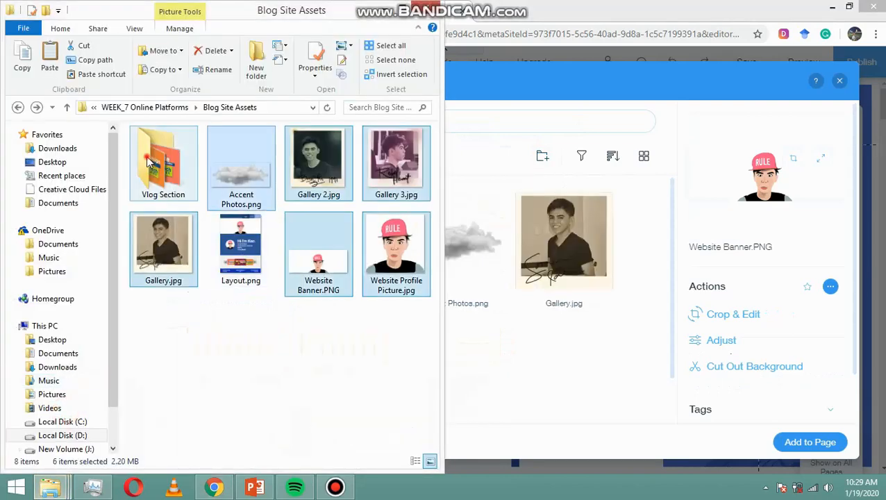
left_click(148, 161)
double_click(163, 166)
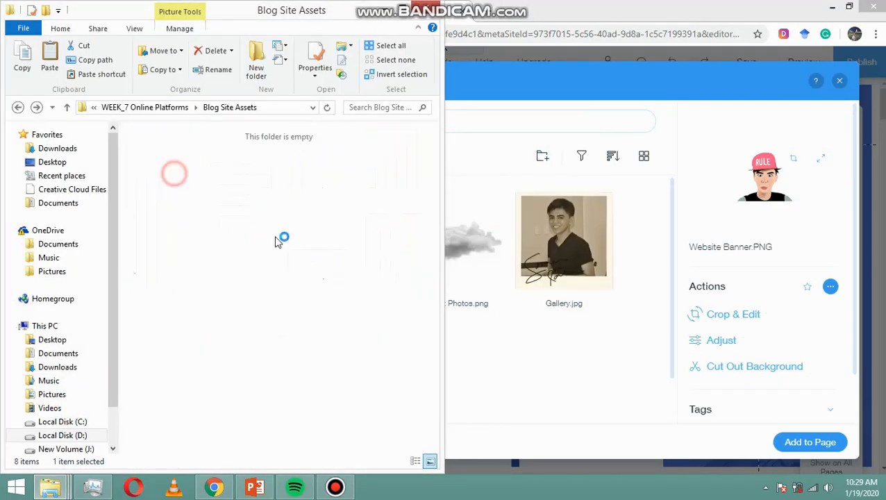
left_click(613, 408)
left_click(538, 182)
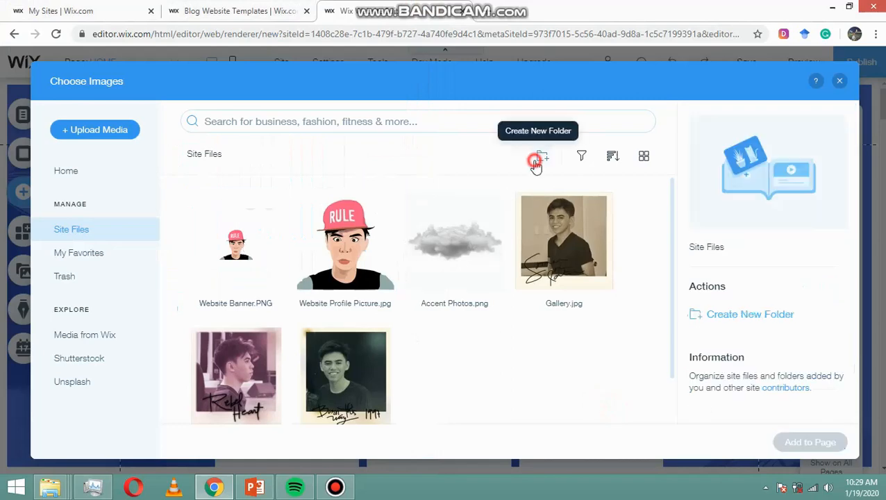
left_click(540, 157)
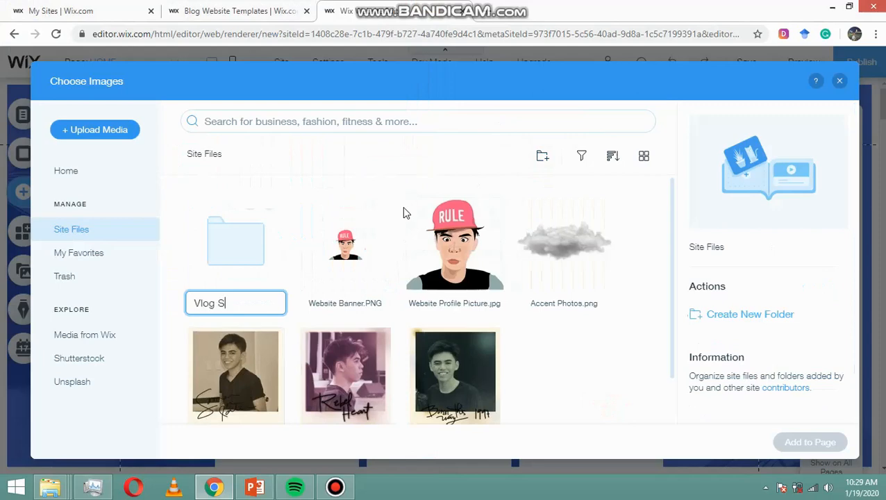
type("ection")
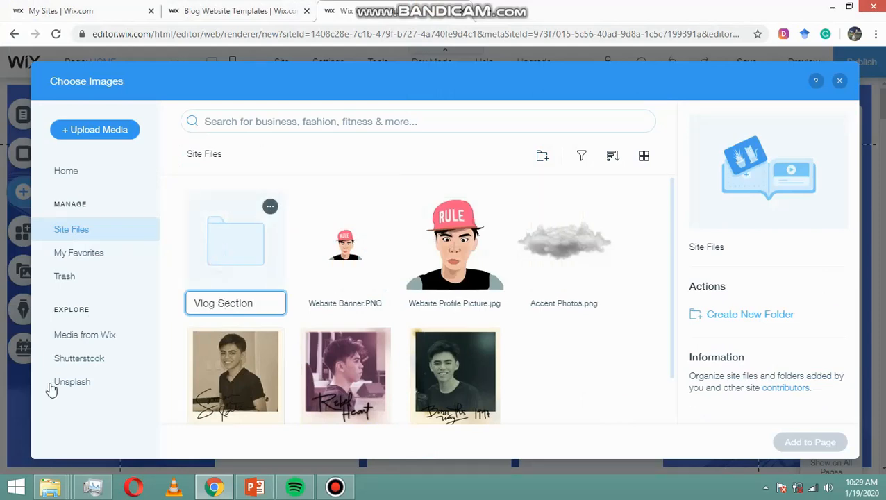
Step: Upload all ten images from the local Vlog Section folder into the site's Vlog Section folder and return to the page
left_click(49, 487)
left_click(69, 409)
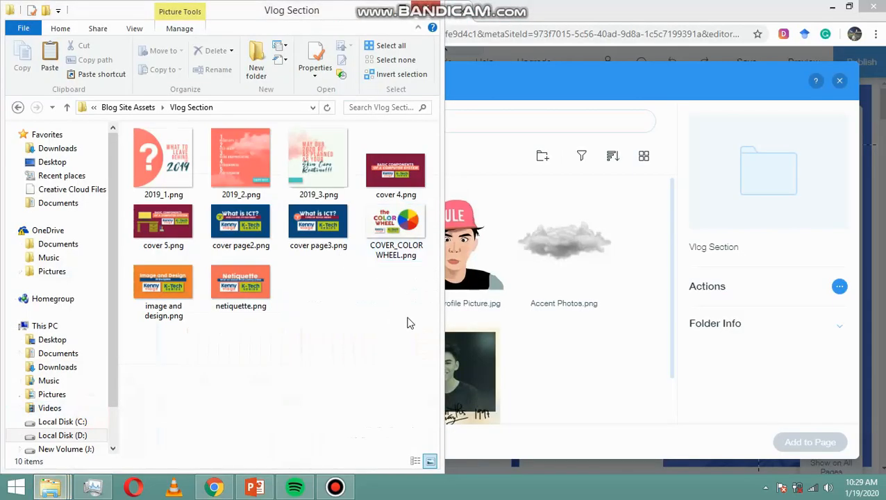
left_click_drag(409, 323, 131, 147)
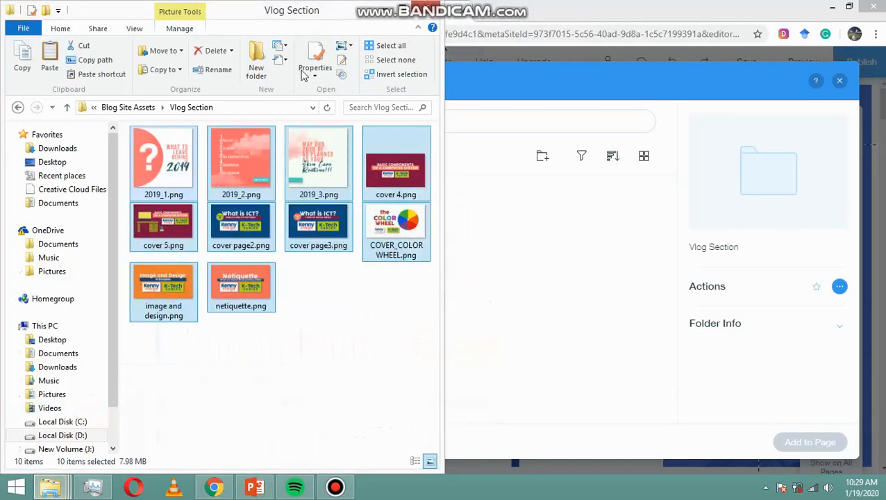
left_click_drag(165, 182, 609, 318)
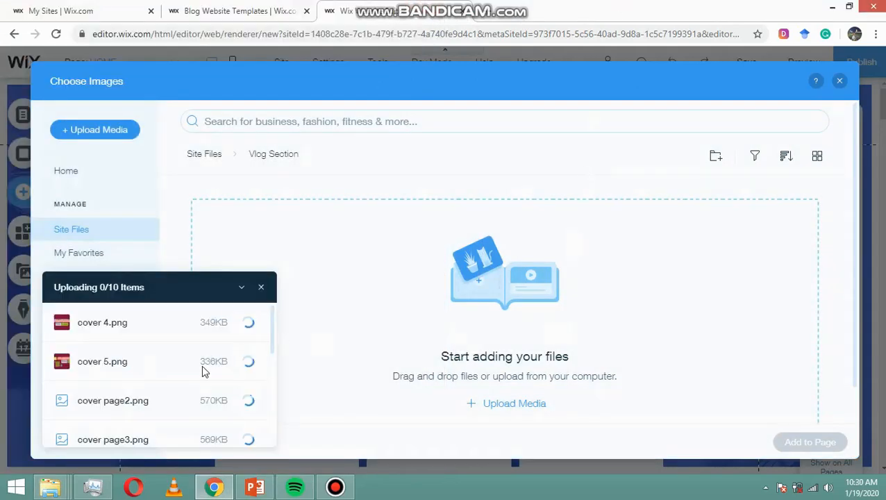
left_click_drag(271, 351, 271, 401)
mouse_move(383, 4)
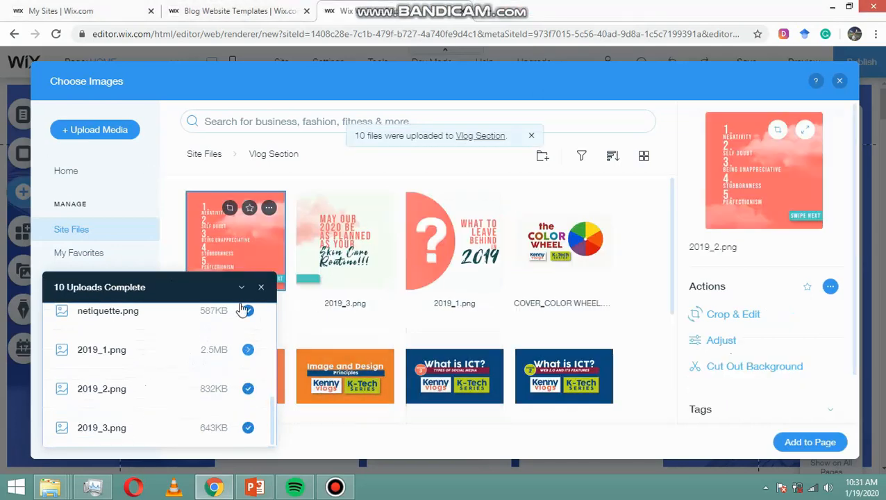
left_click(262, 288)
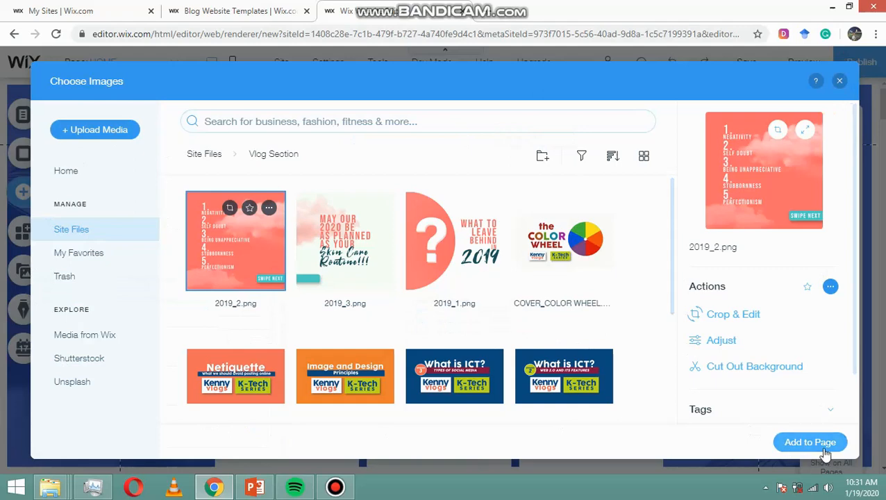
left_click(838, 83)
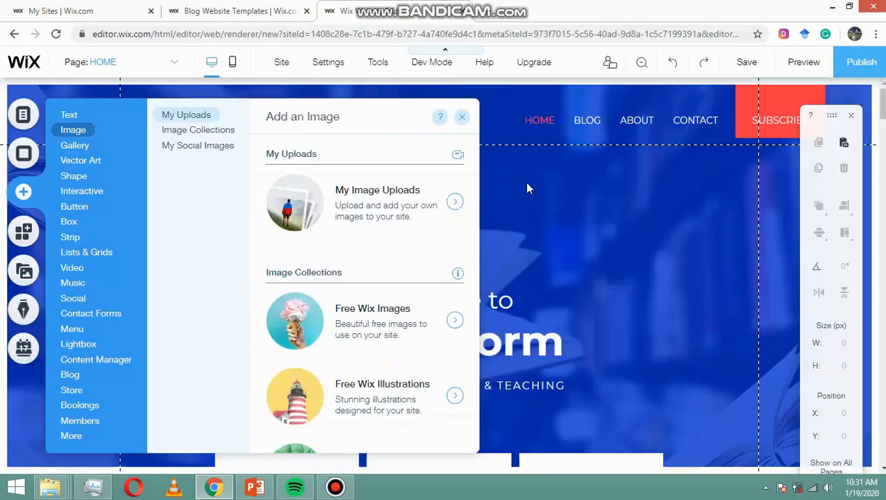
left_click(463, 119)
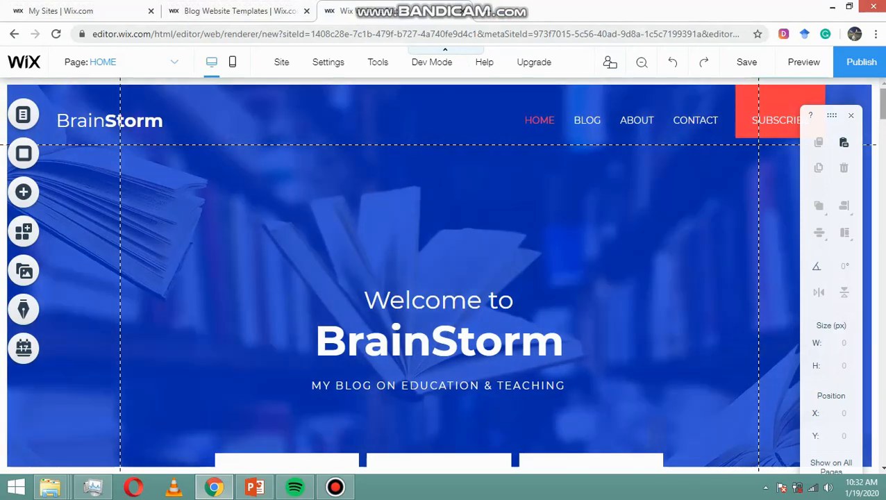
Step: Change the background of the home page's welcome strip to the dark red site color #801119
scroll(716, 203, "down", 1)
left_click_drag(883, 112, 883, 116)
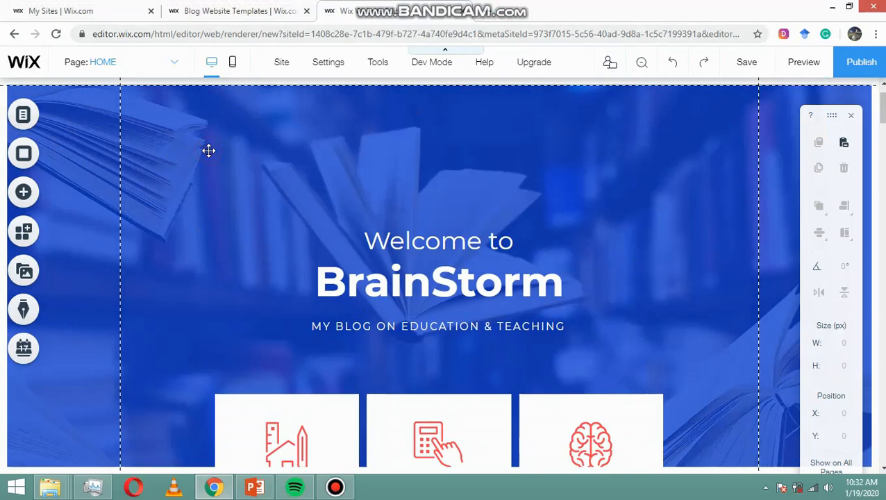
left_click(208, 150)
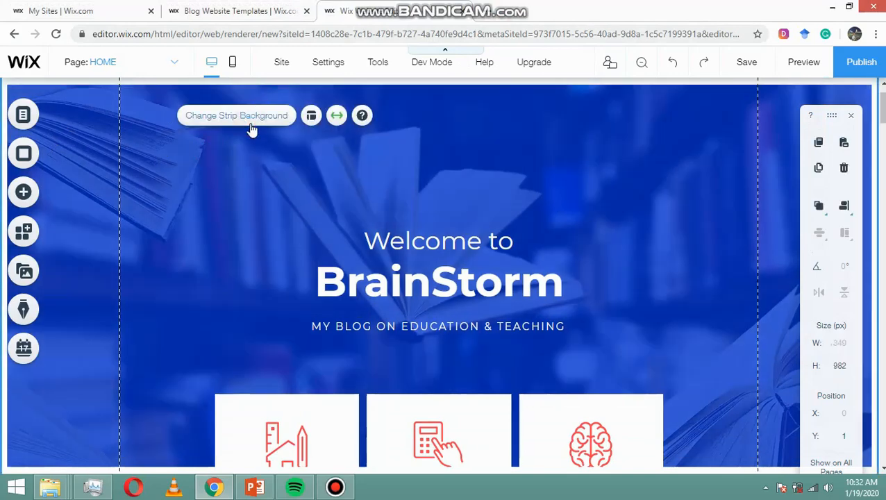
left_click(252, 120)
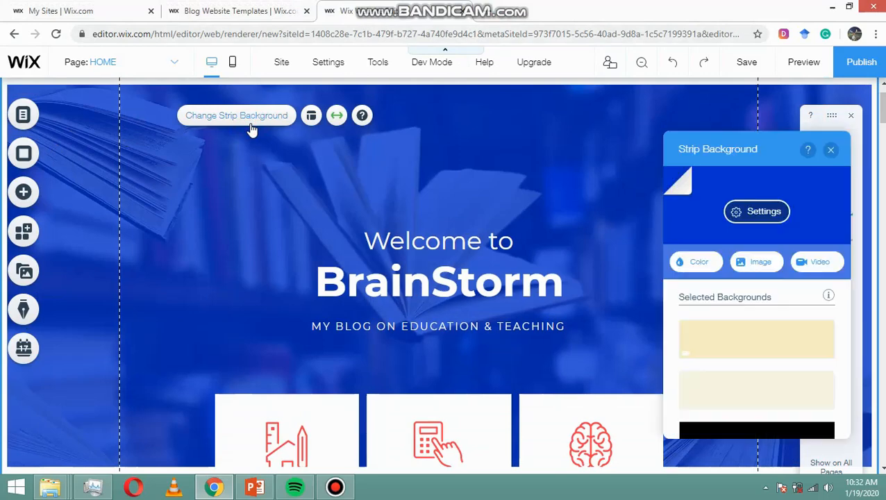
left_click(697, 265)
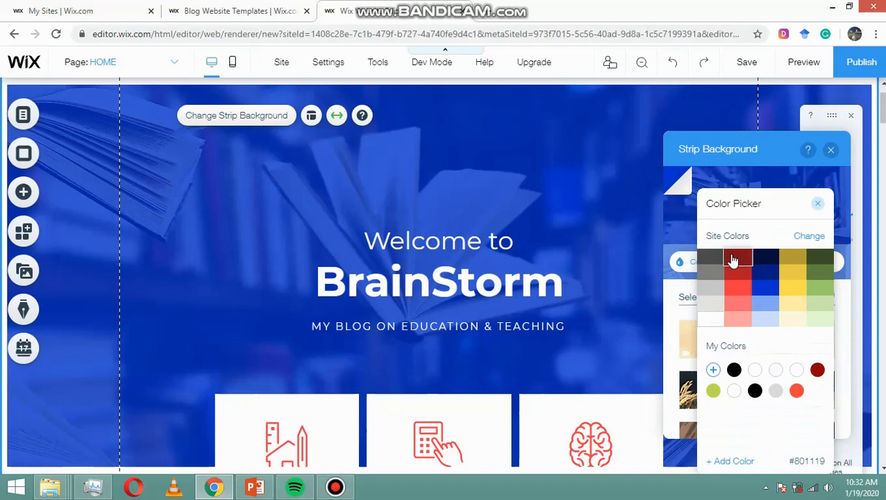
left_click(732, 259)
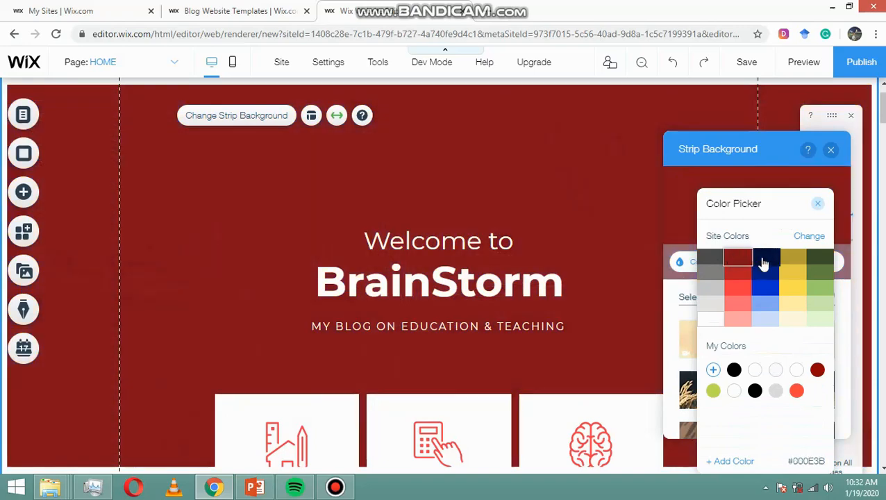
Step: Try the dark blue #000E3B and gold #B39E3A site colors as the welcome strip's background
left_click(764, 263)
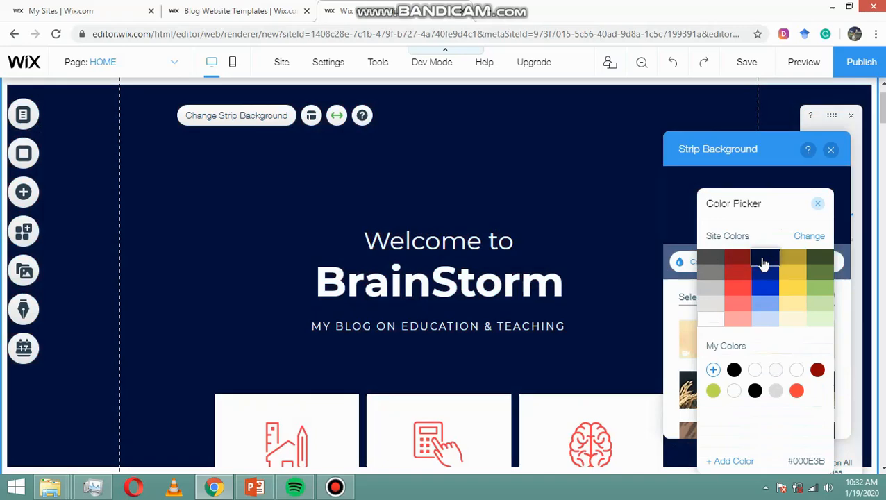
left_click(800, 263)
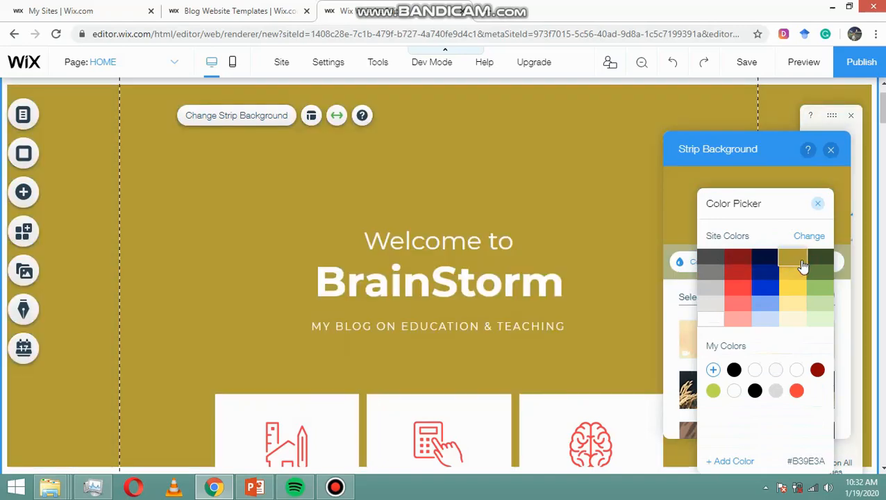
left_click(818, 206)
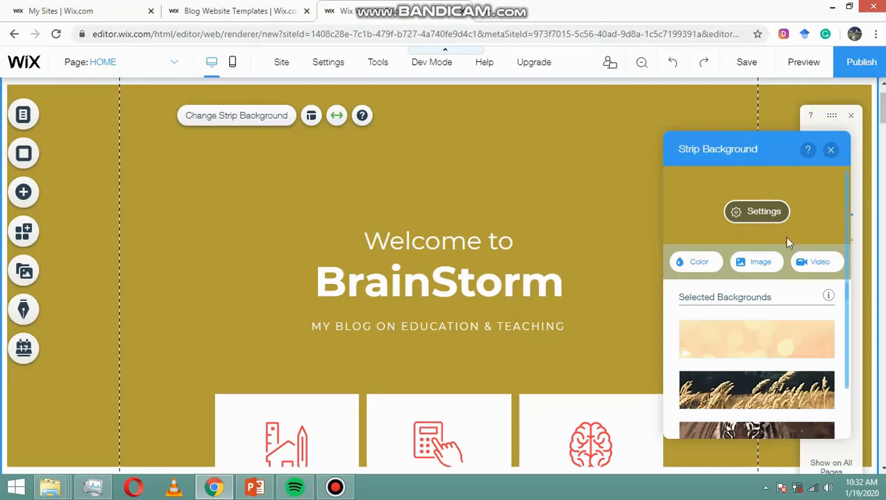
Step: Set Website Banner.PNG from Site Files as the welcome strip's background image and close the background settings
left_click(753, 273)
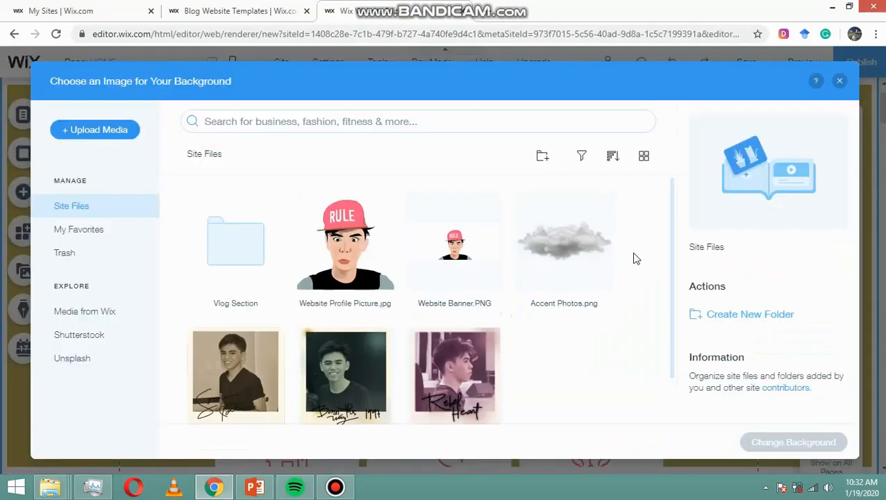
left_click(459, 244)
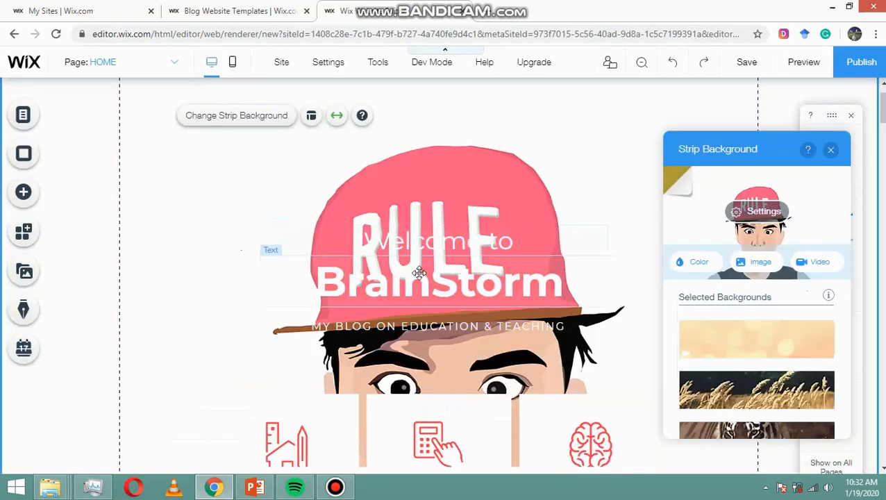
scroll(833, 159, "down", 2)
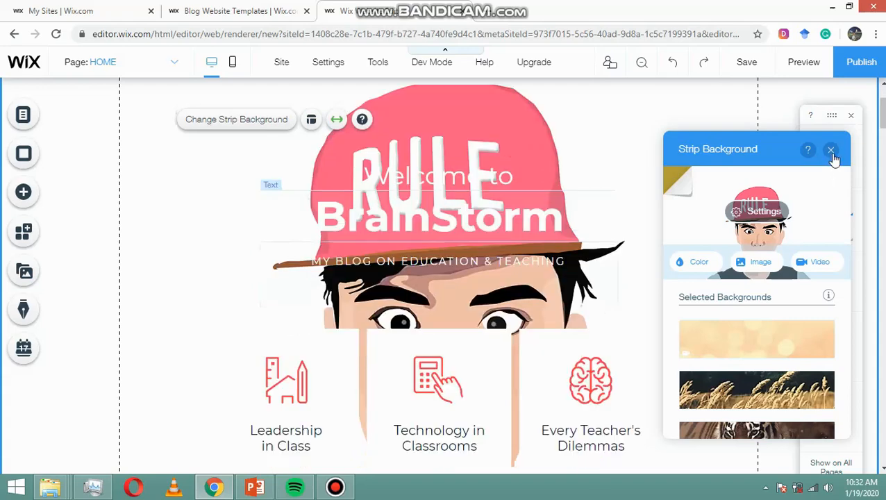
left_click(831, 150)
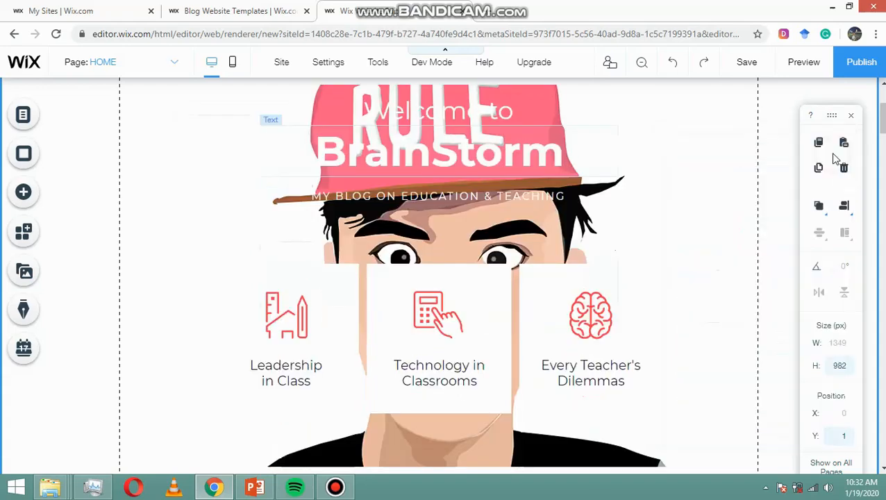
Step: Preview the home page with the new banner background and return to the editor
left_click(882, 81)
scroll(882, 82, "up", 3)
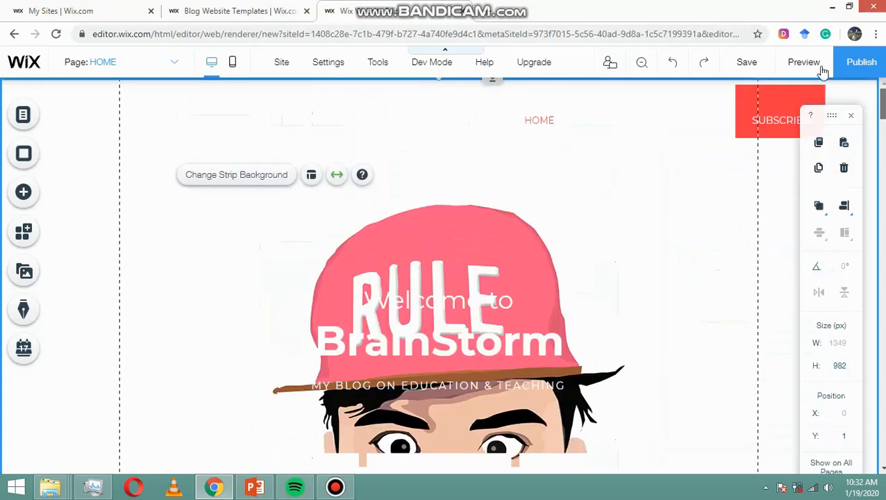
left_click(802, 63)
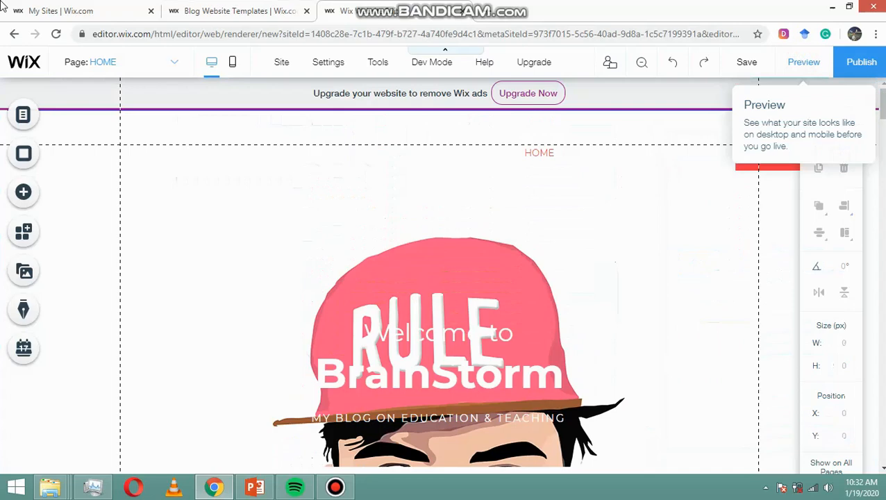
left_click(805, 63)
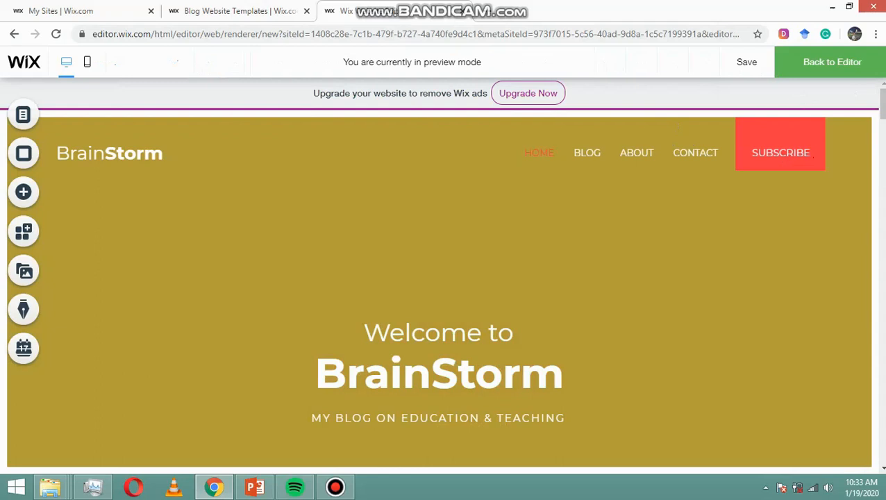
left_click(811, 62)
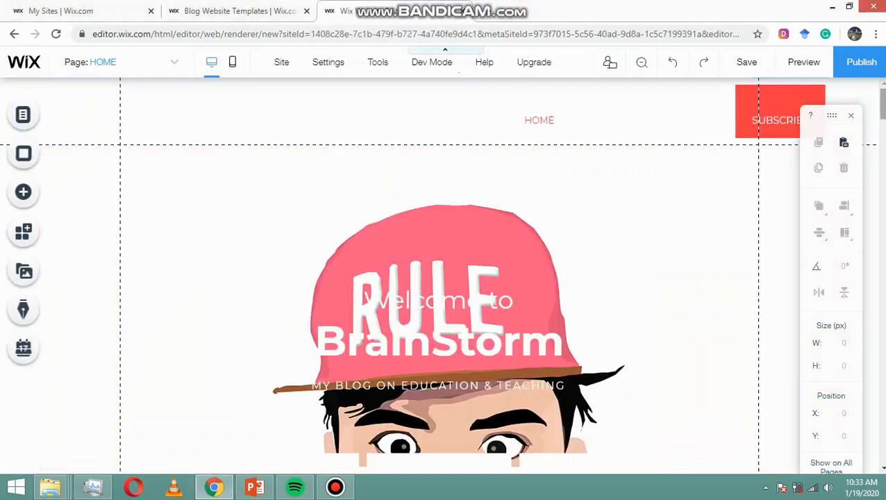
Step: Delete the BrainStorm title and the "My Blog on Education & Teaching" tagline from the banner strip
scroll(438, 292, "down", 1)
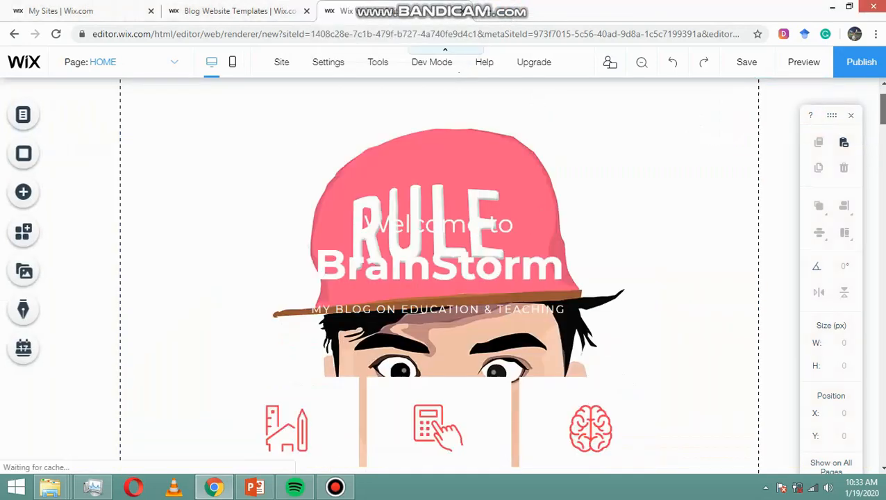
left_click(459, 269)
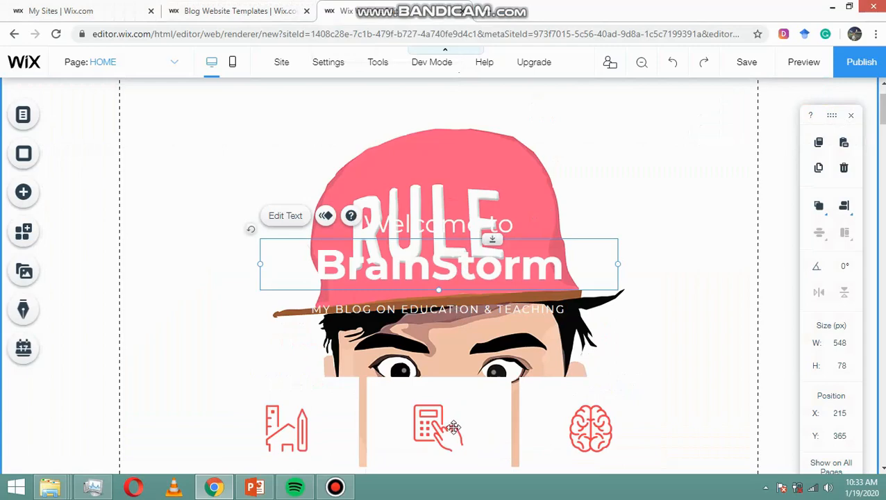
key("Delete")
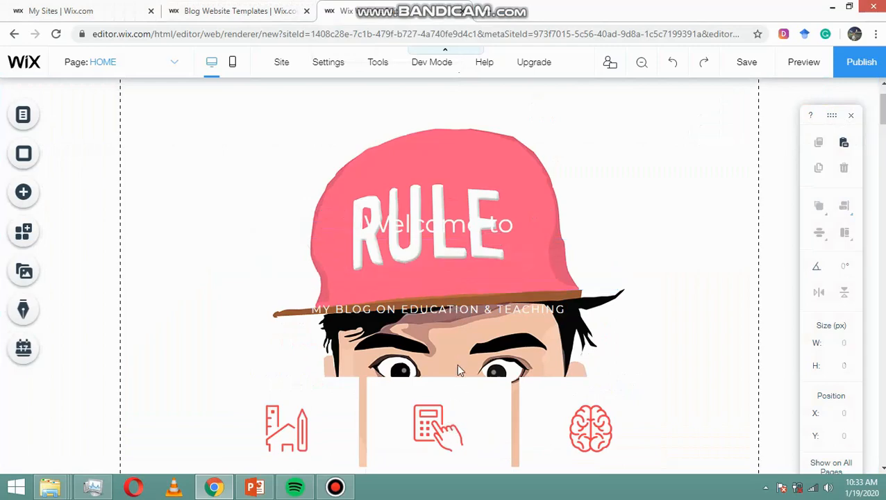
left_click(392, 308)
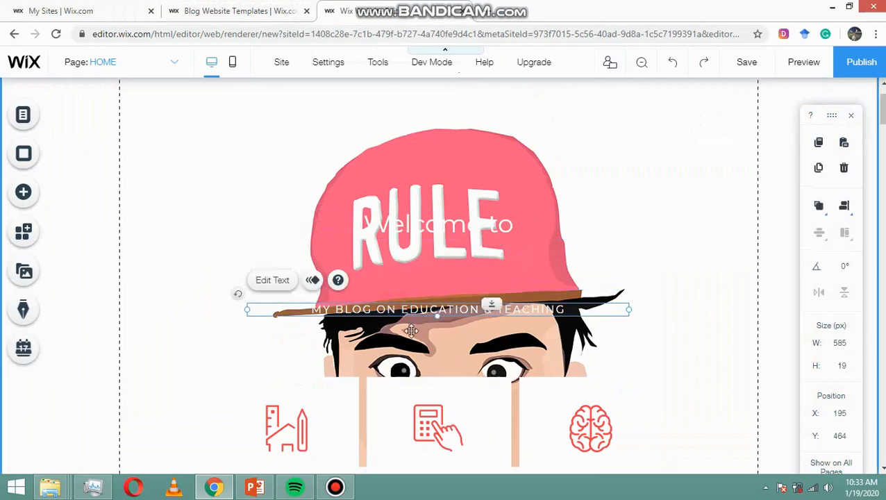
key("Delete")
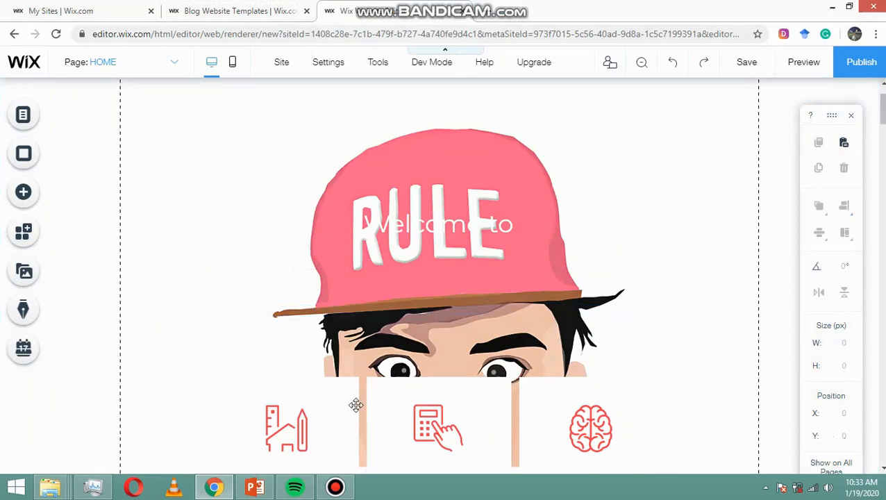
Step: Delete the Leadership in Class, Technology in Classrooms and Every Teacher's Dilemmas container boxes from the banner strip
scroll(356, 406, "down", 2)
scroll(387, 349, "down", 1)
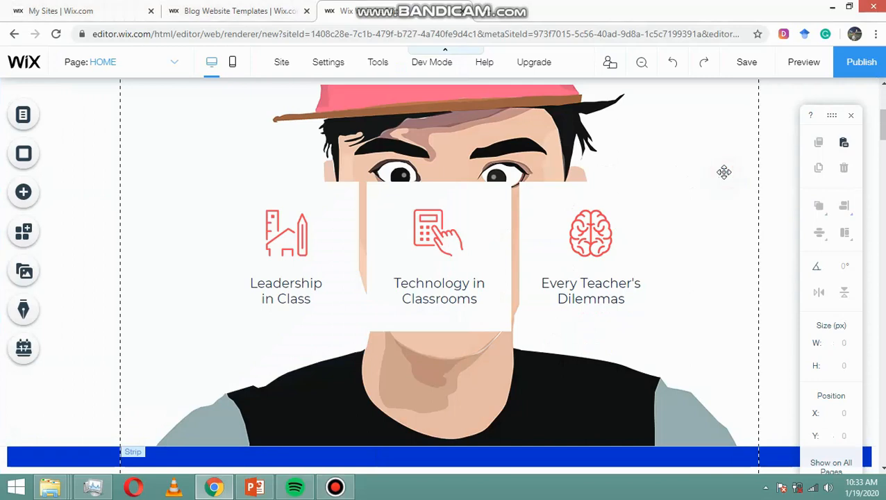
left_click(612, 193)
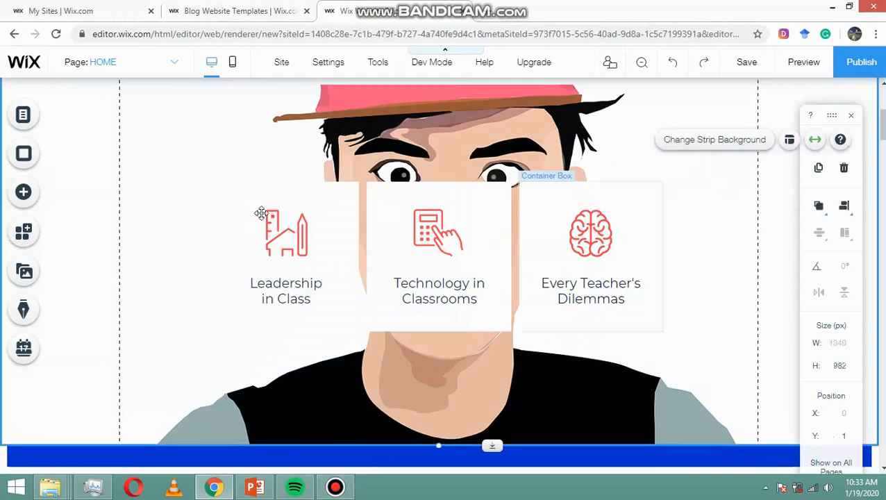
left_click(284, 186)
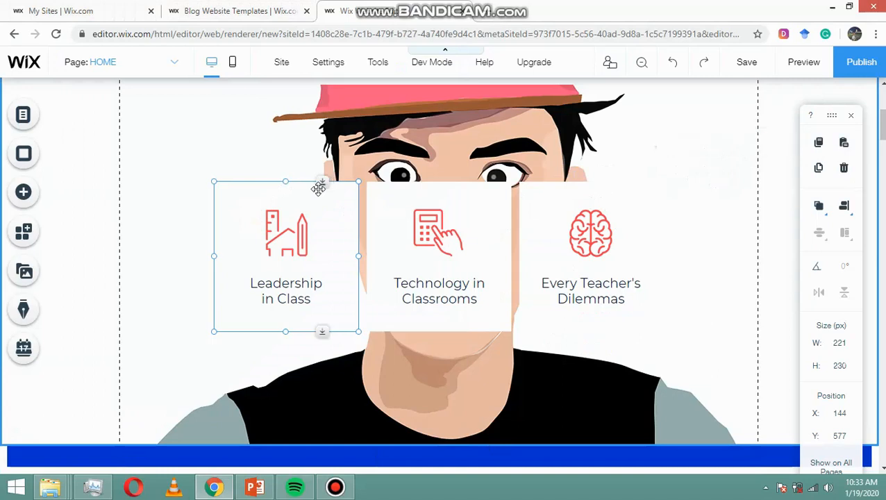
key("Delete")
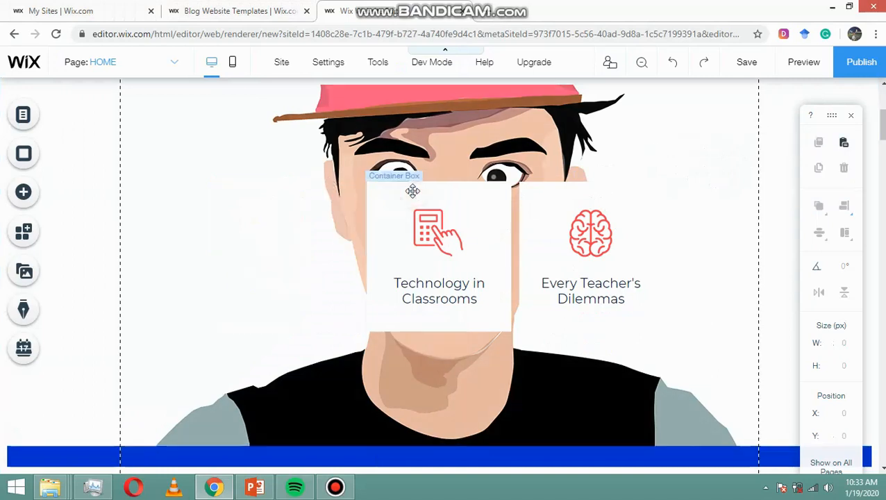
left_click(413, 191)
key("Delete")
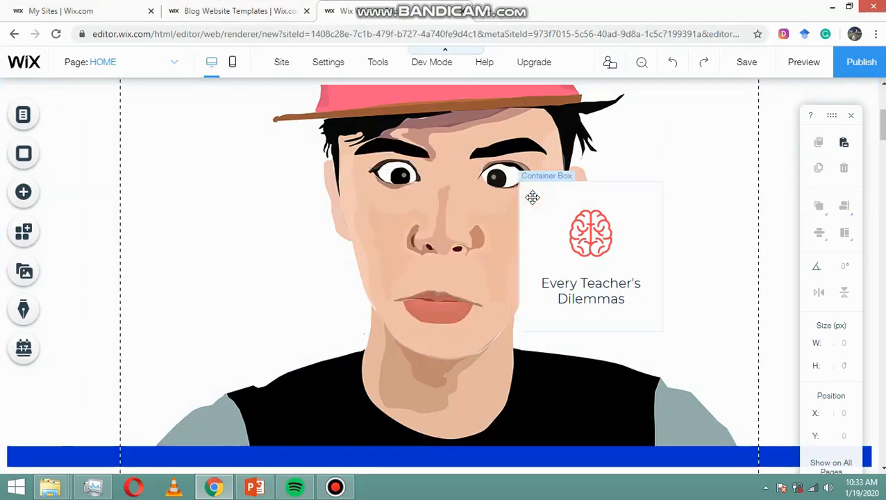
left_click(532, 197)
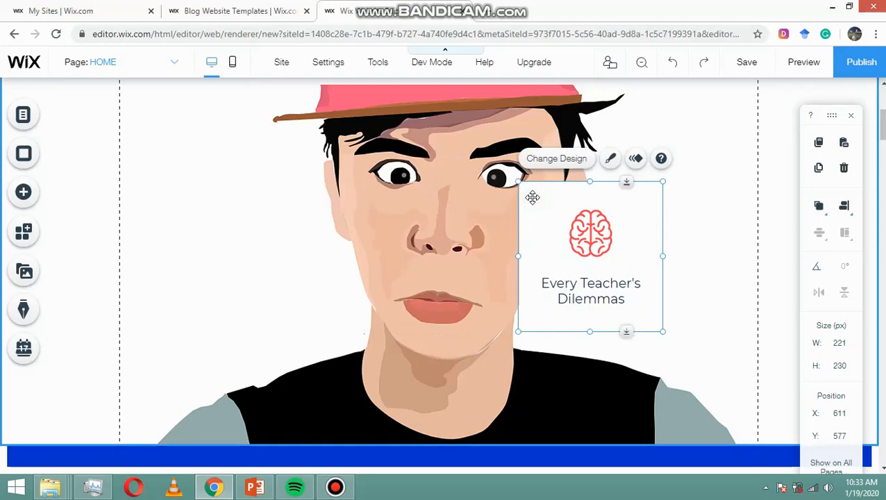
key("Delete")
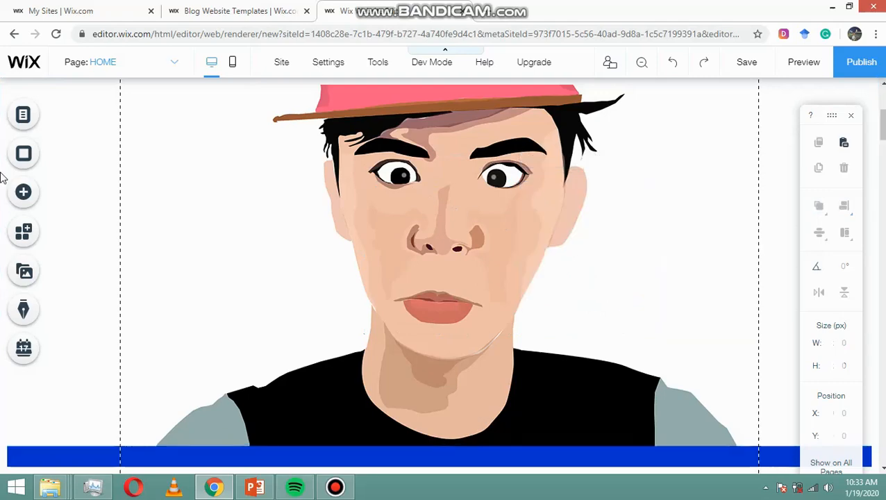
Step: Delete the "Welcome to" text from the banner and check the planned page layout in the PowerPoint slide show
scroll(439, 277, "up", 3)
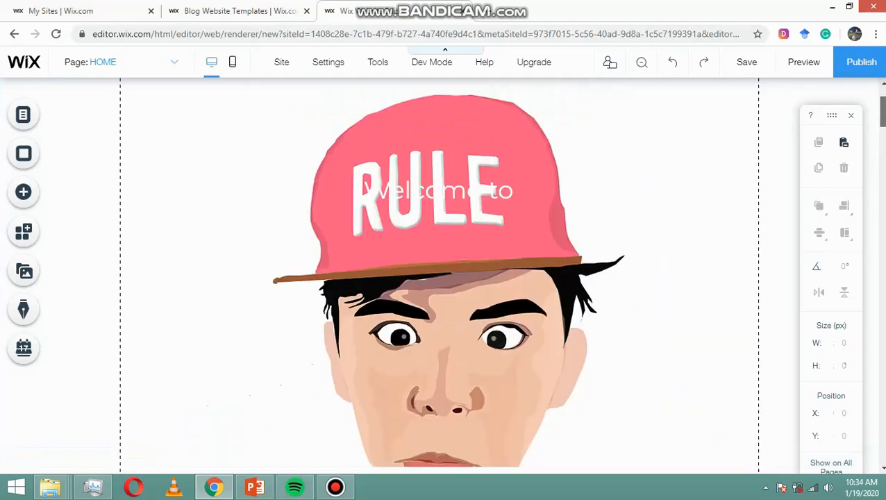
scroll(486, 264, "up", 1)
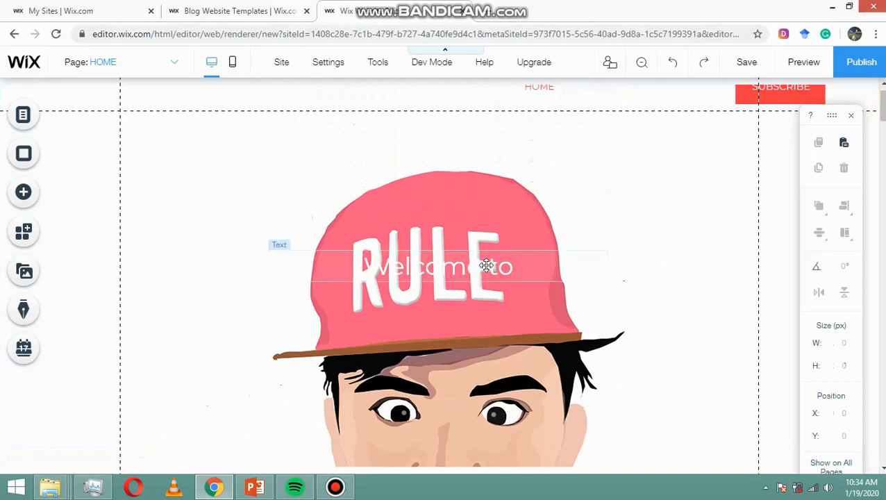
left_click(486, 264)
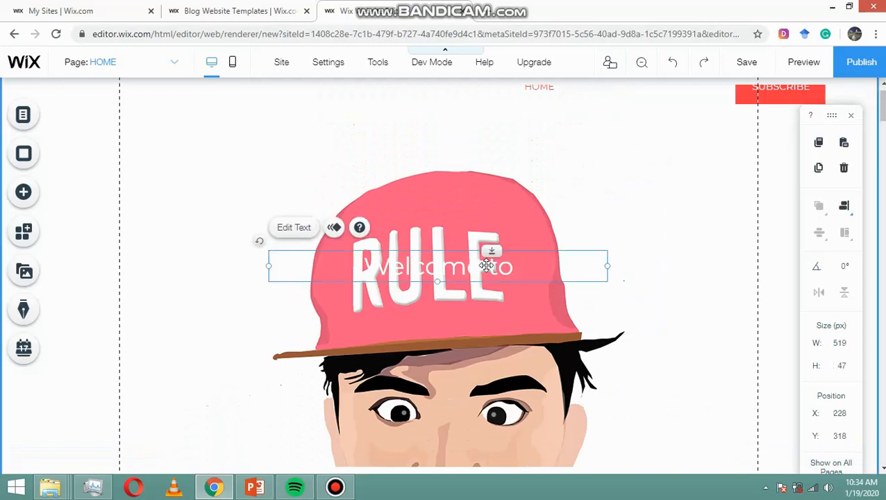
key("Delete")
left_click(254, 486)
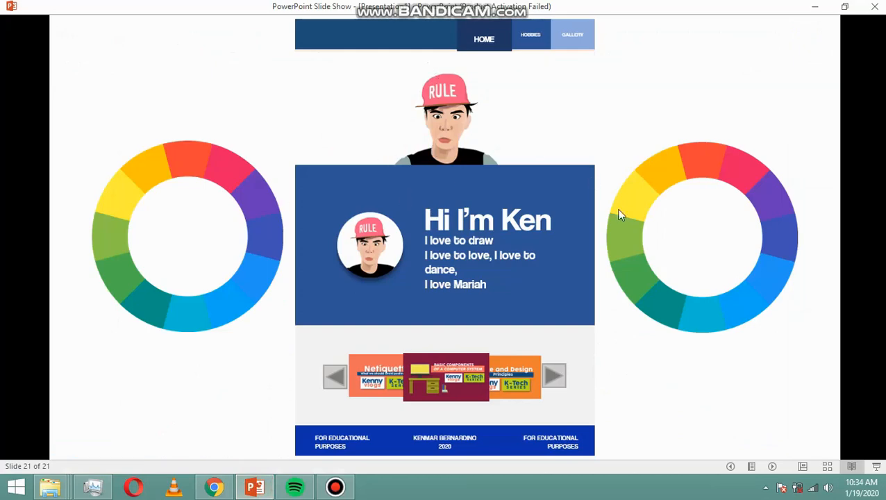
left_click(255, 487)
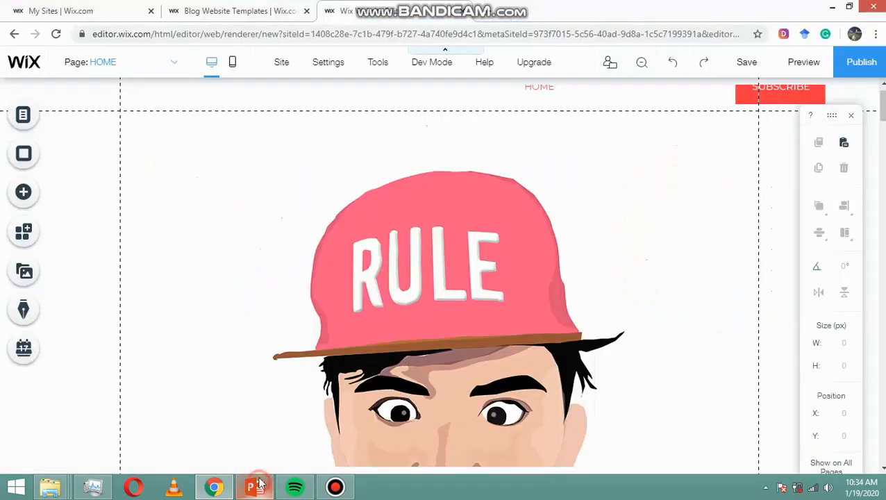
Step: Reduce the banner strip's height to about 591 px
scroll(456, 402, "down", 3)
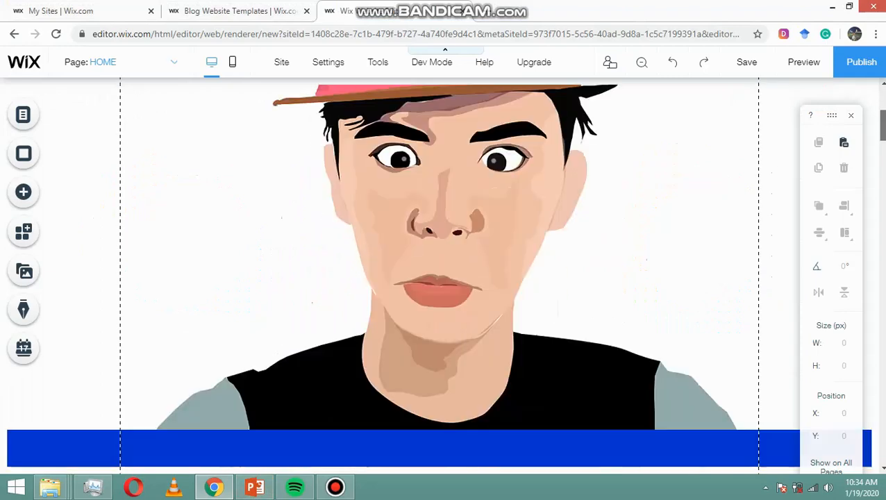
left_click(458, 413)
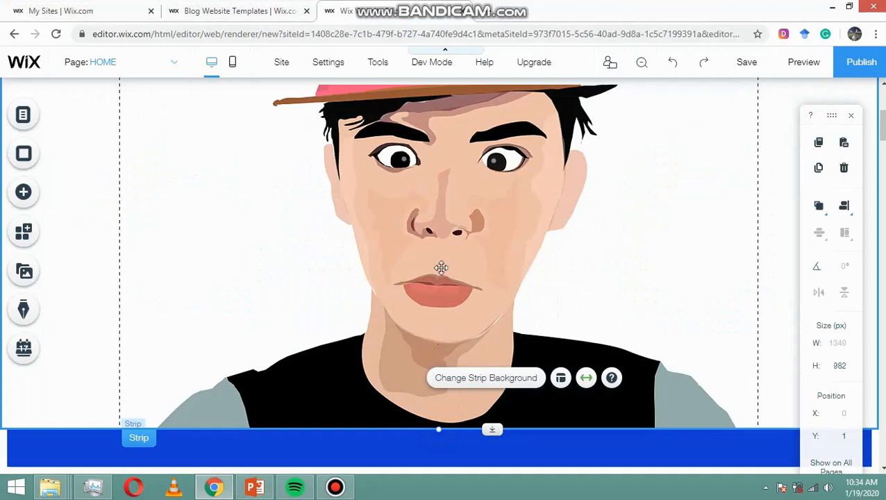
left_click_drag(439, 429, 441, 263)
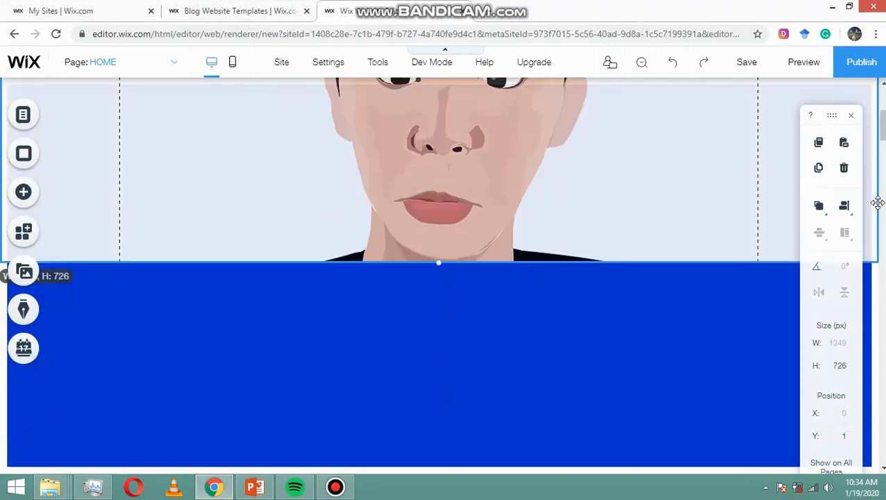
scroll(877, 202, "up", 4)
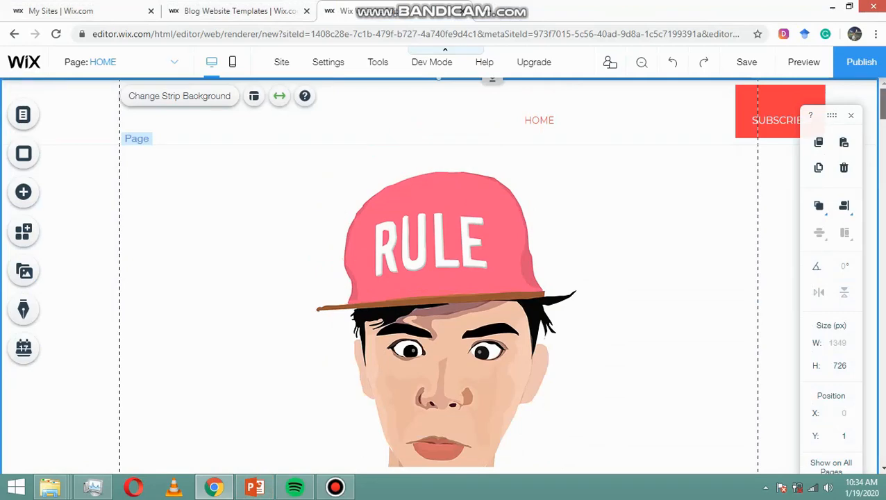
scroll(512, 388, "down", 2)
scroll(438, 420, "down", 1)
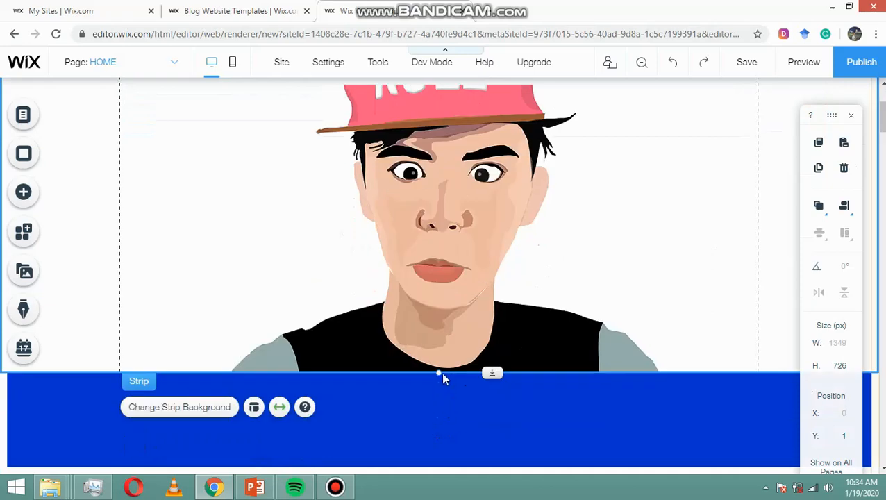
left_click_drag(436, 372, 437, 350)
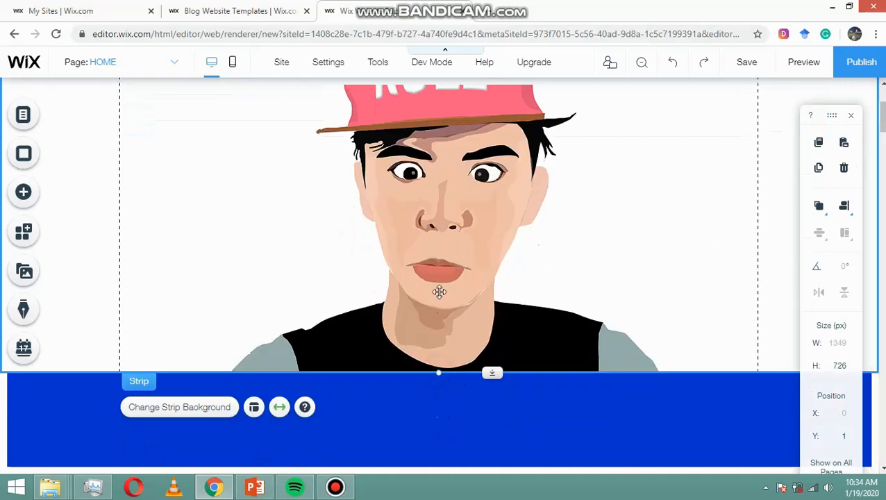
left_click_drag(439, 284, 439, 274)
scroll(884, 86, "up", 3)
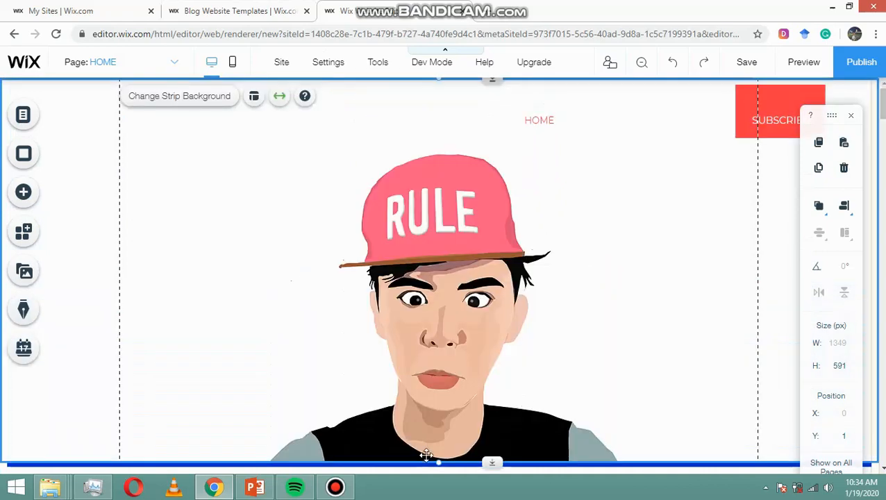
Step: Save the site on a free Wix.com domain with the site name KennyVloggs
left_click(747, 67)
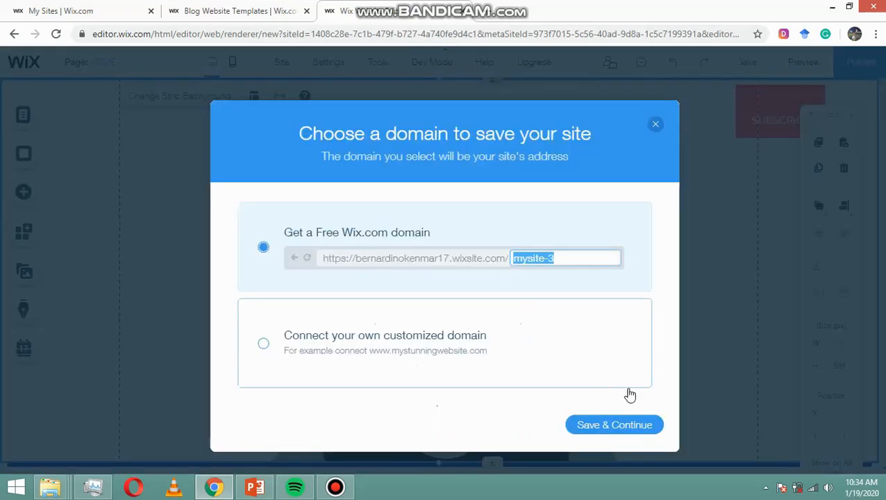
type("Kenn")
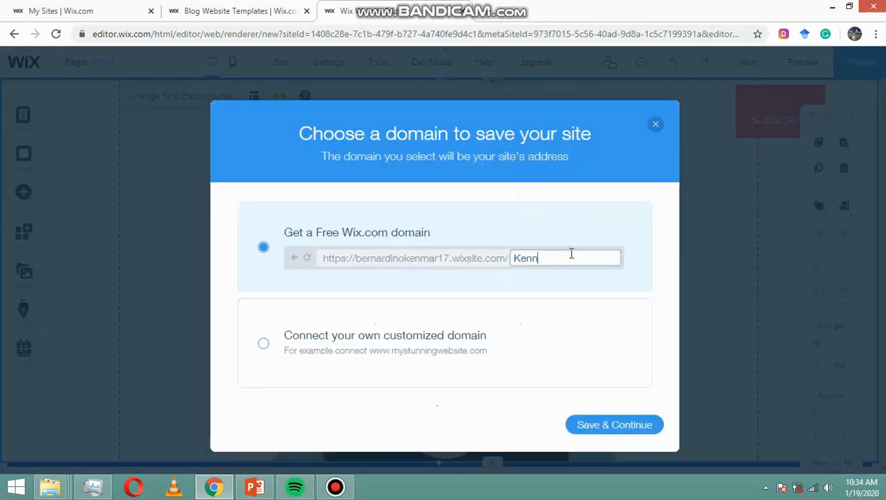
type("yVlogs")
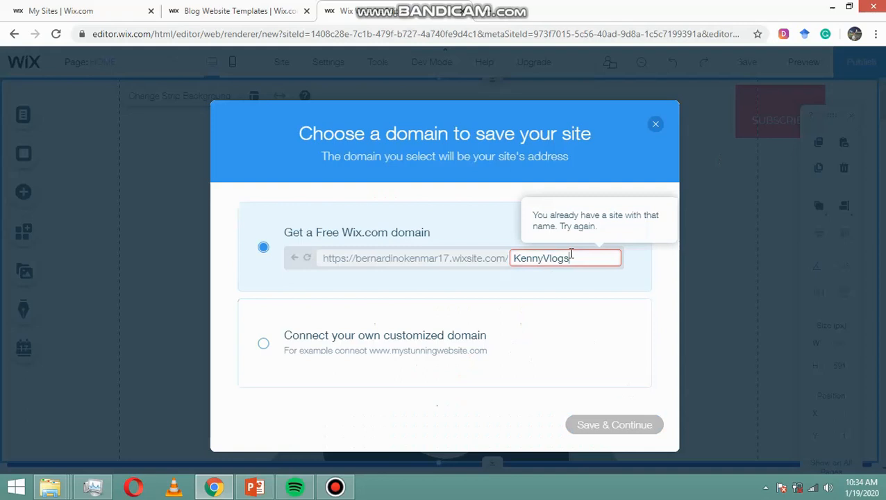
key("BackSpace")
type("gs")
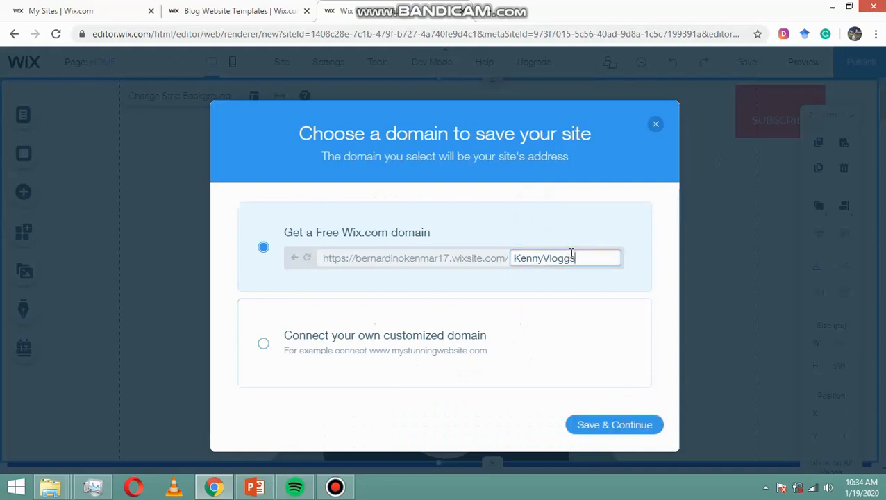
left_click(632, 427)
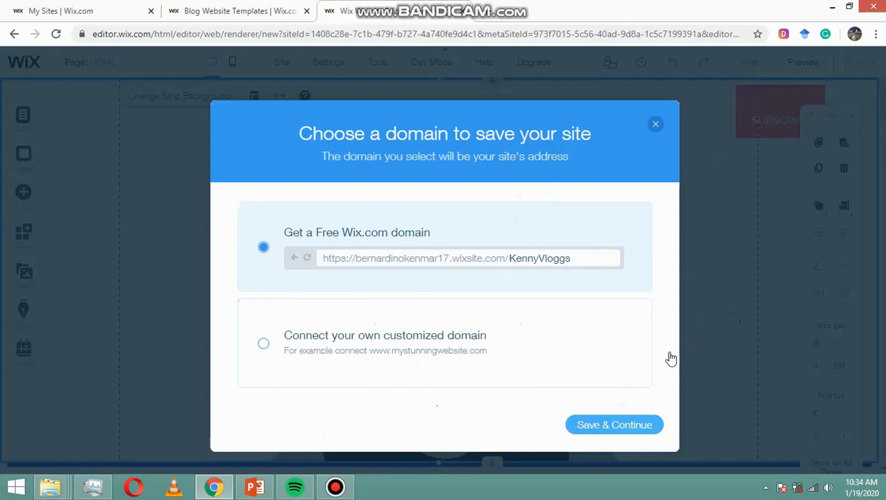
left_click(629, 427)
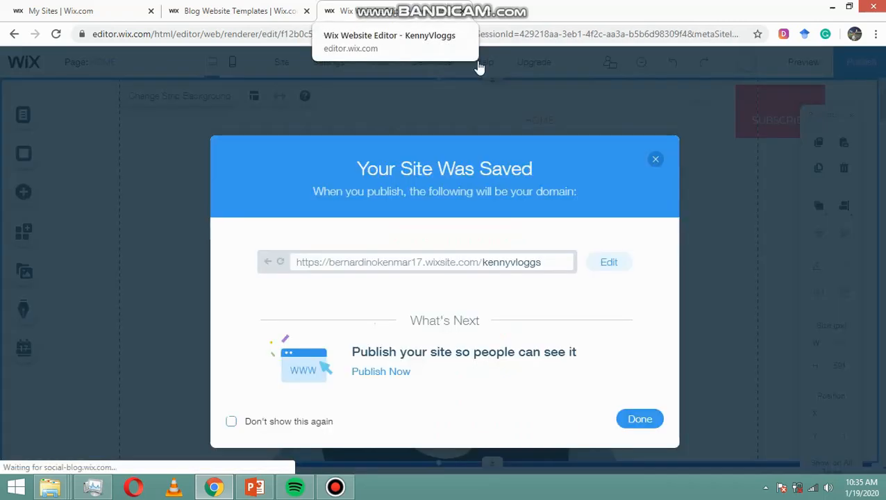
left_click(639, 420)
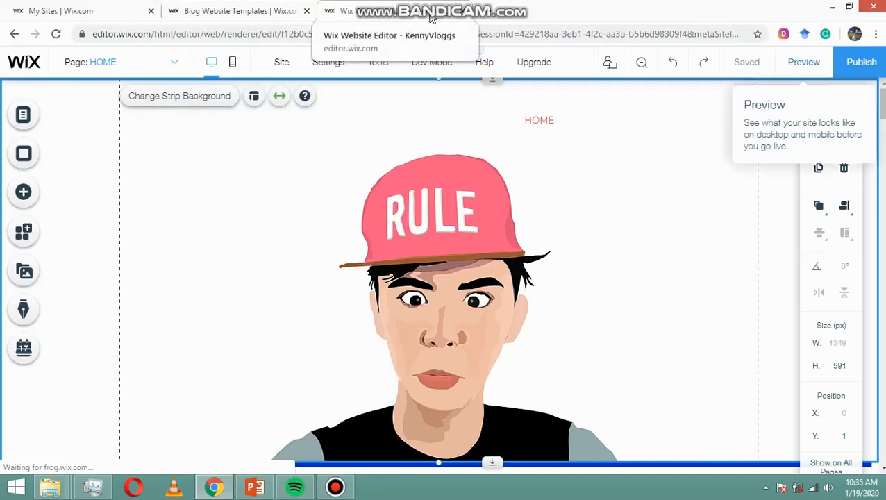
left_click(344, 488)
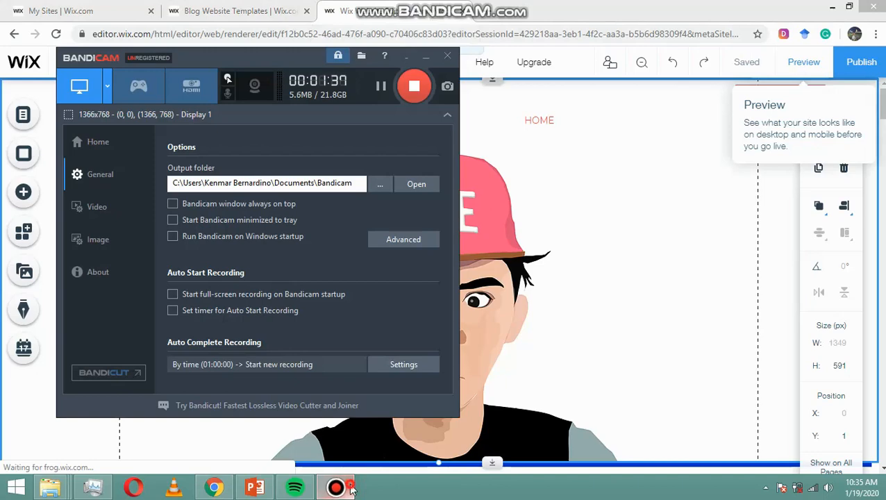
left_click(340, 488)
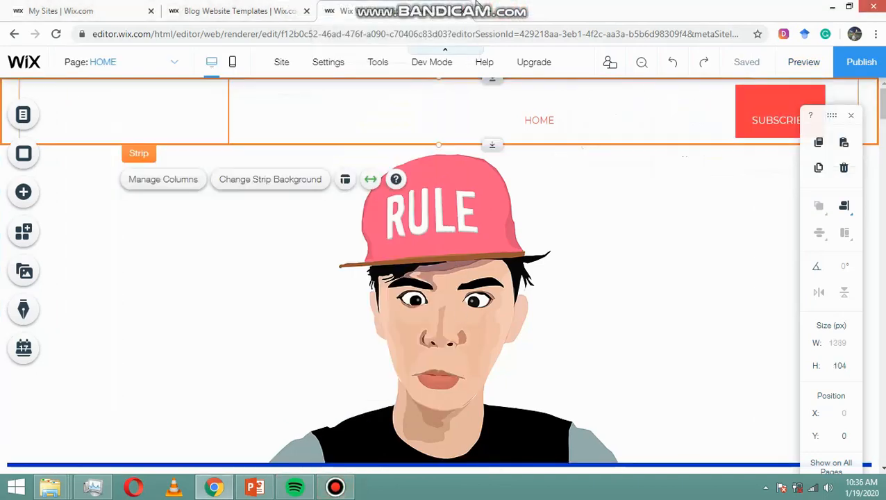
Step: Check the planned layout in the PowerPoint slide show and set the header strip's background color to dark blue #001E80
left_click(255, 488)
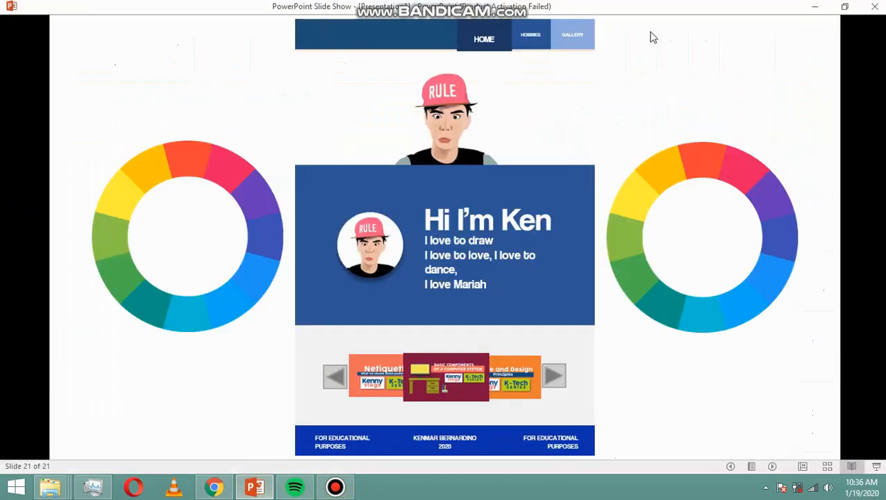
key("alt+Tab")
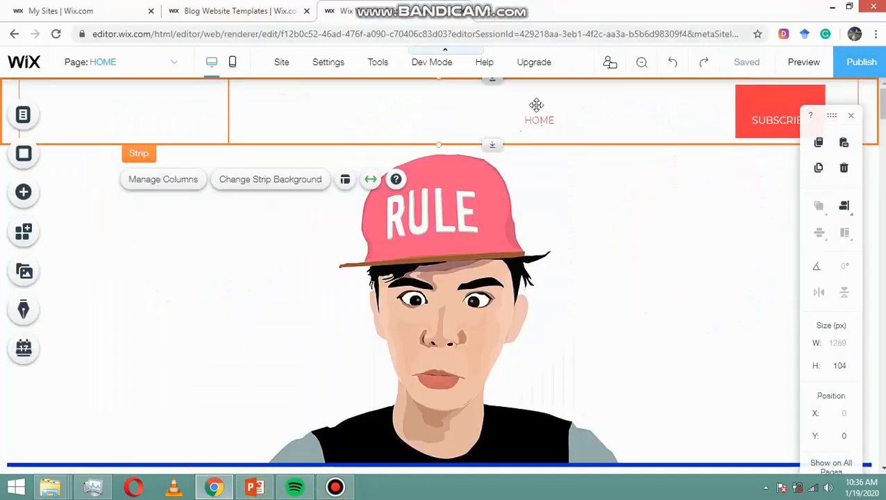
left_click(285, 182)
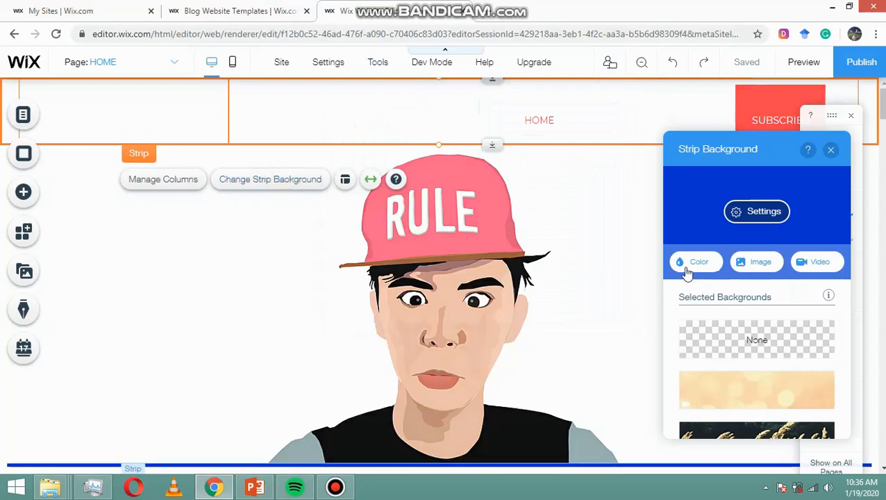
left_click(688, 267)
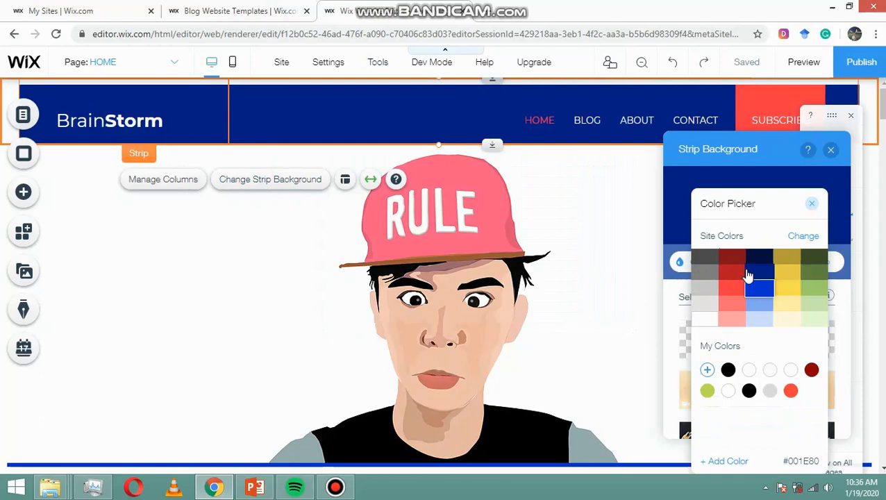
left_click(748, 276)
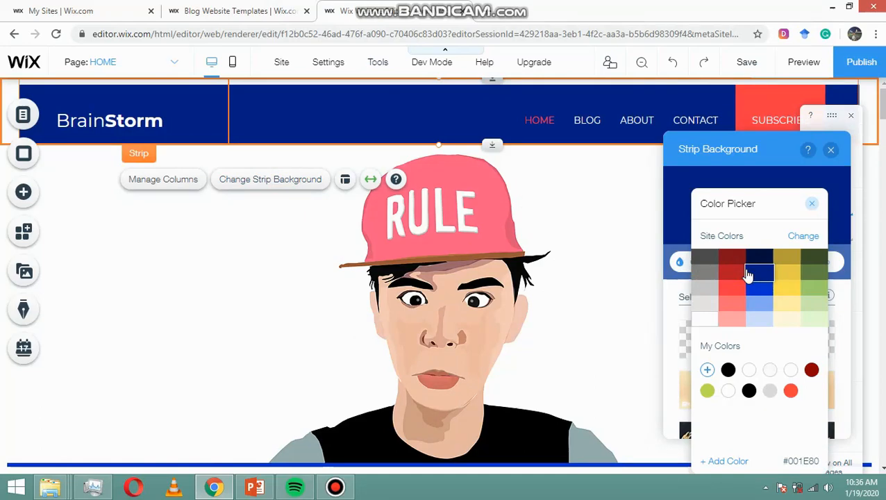
left_click(811, 205)
Step: Try out alternative palettes for the site colors, including a pale yellow, a turquoise and a deep blue one
left_click(800, 238)
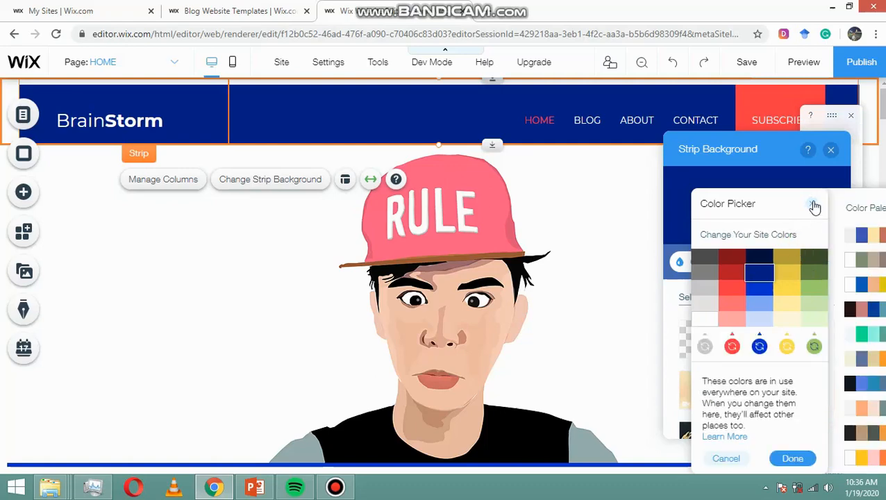
left_click_drag(717, 191, 575, 160)
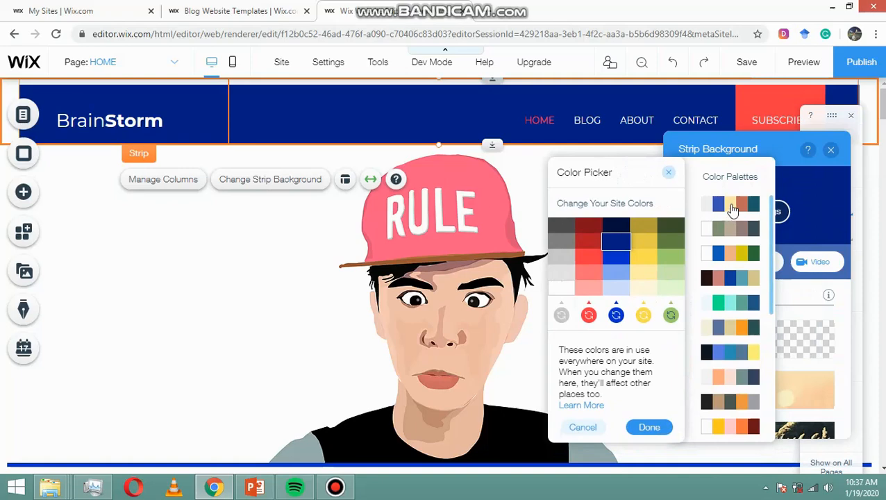
left_click(732, 210)
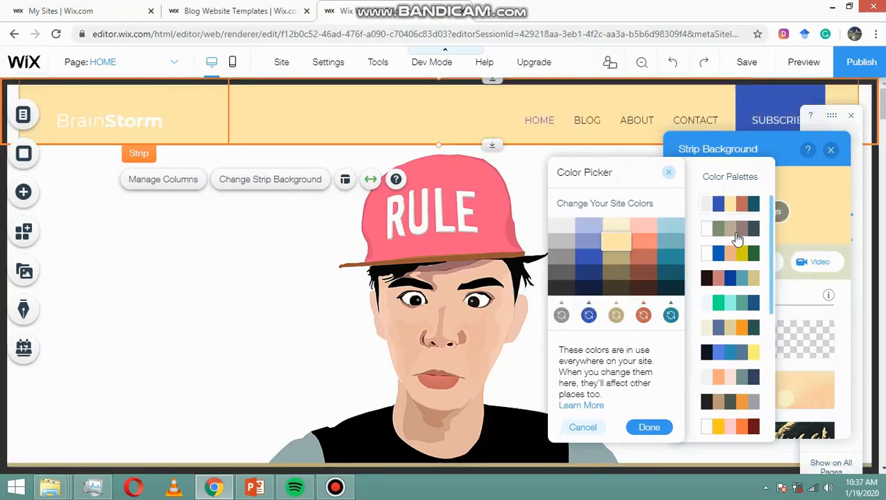
left_click(738, 238)
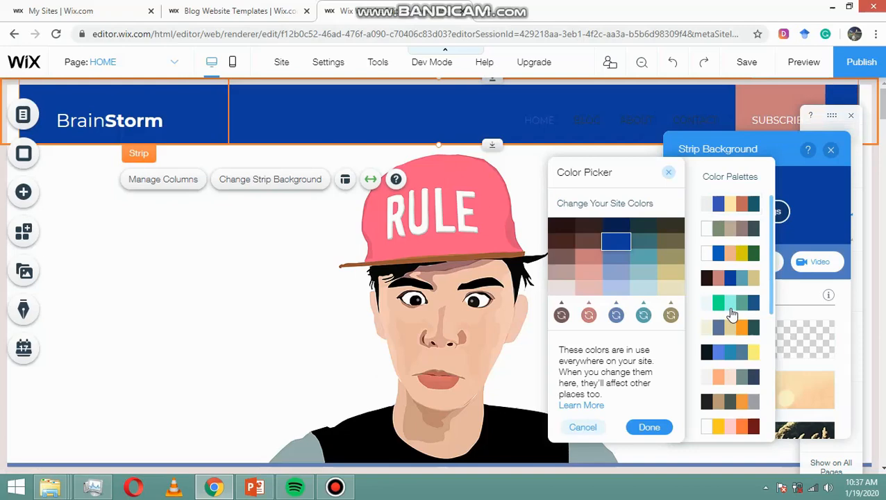
left_click(732, 314)
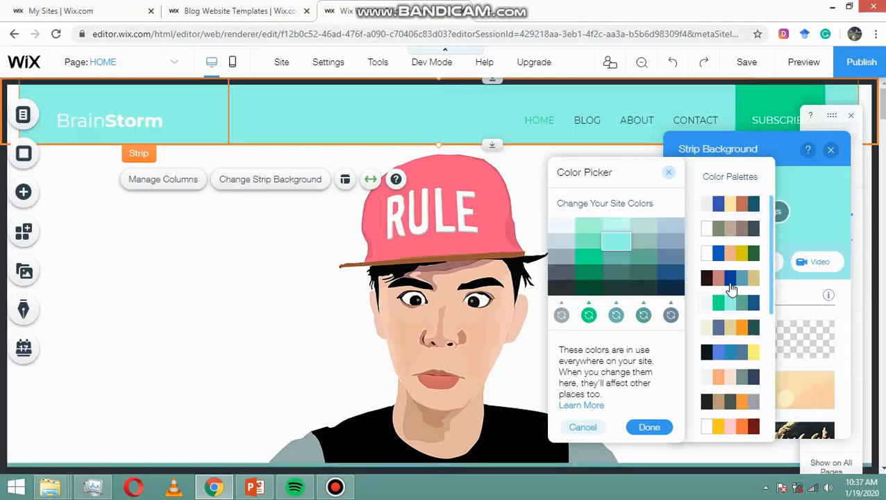
left_click(731, 286)
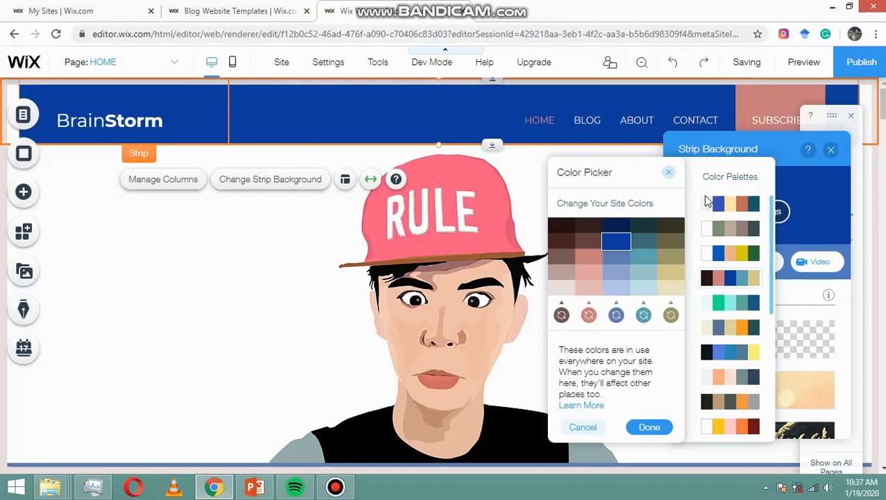
left_click(668, 173)
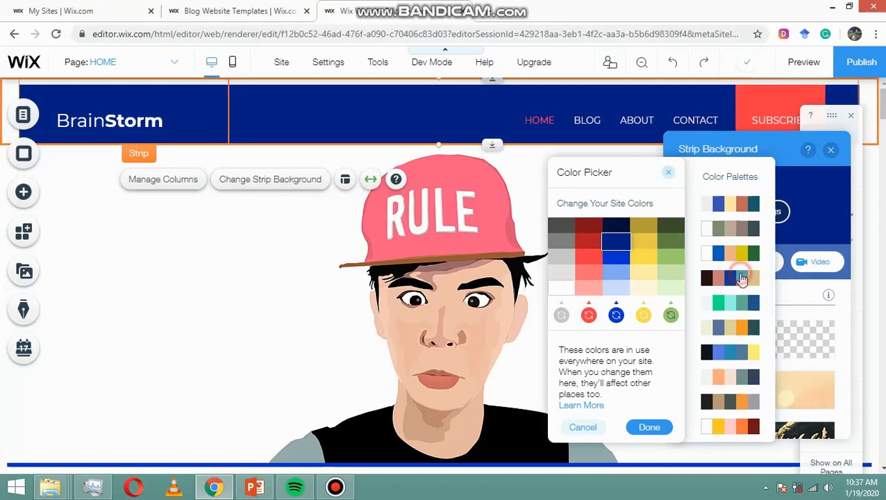
Step: Change the site colors to the palette of near-black, salmon pink, deep blue, teal and tan
left_click(742, 279)
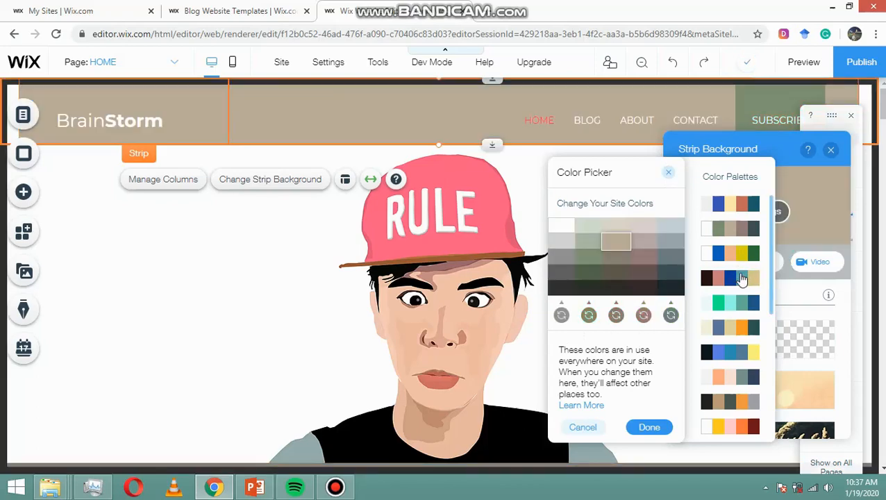
left_click(741, 279)
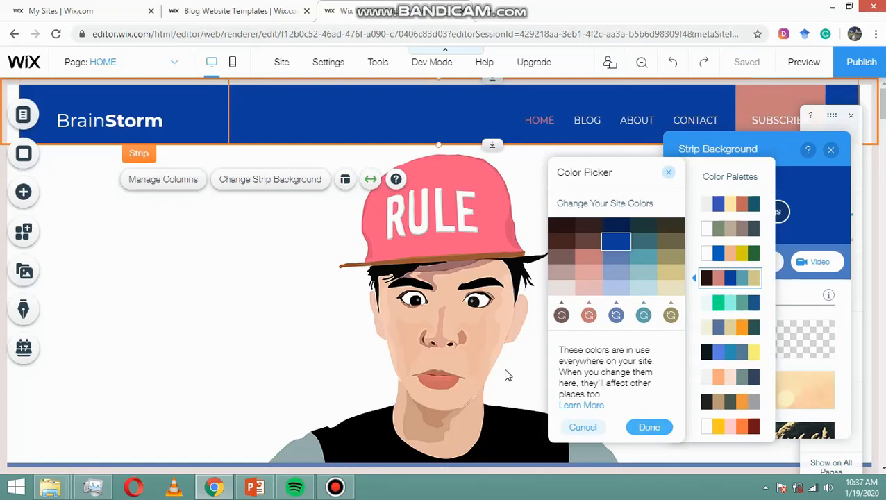
left_click(633, 425)
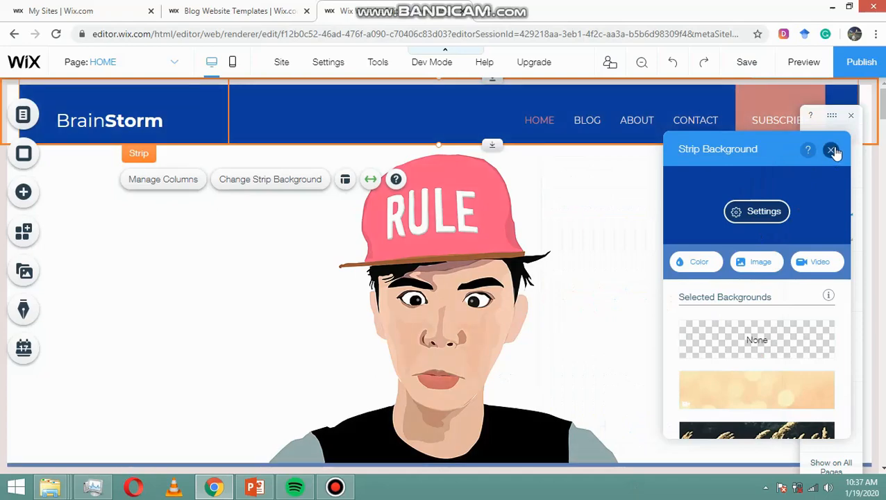
left_click(833, 151)
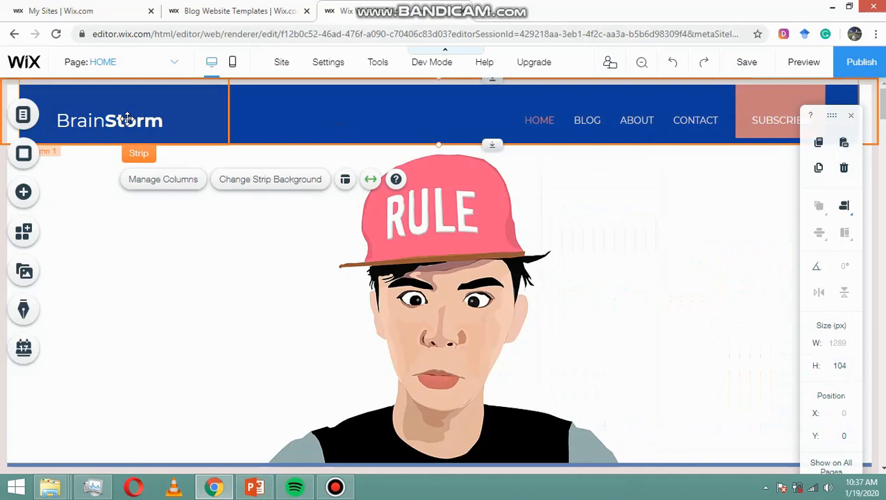
Step: Replace the BrainStorm title in the header strip with KennyVlogs
left_click(127, 118)
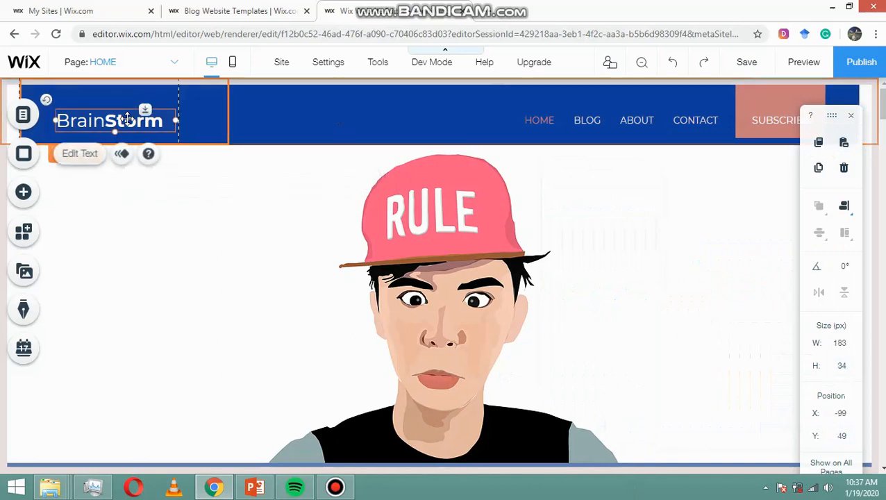
left_click(81, 154)
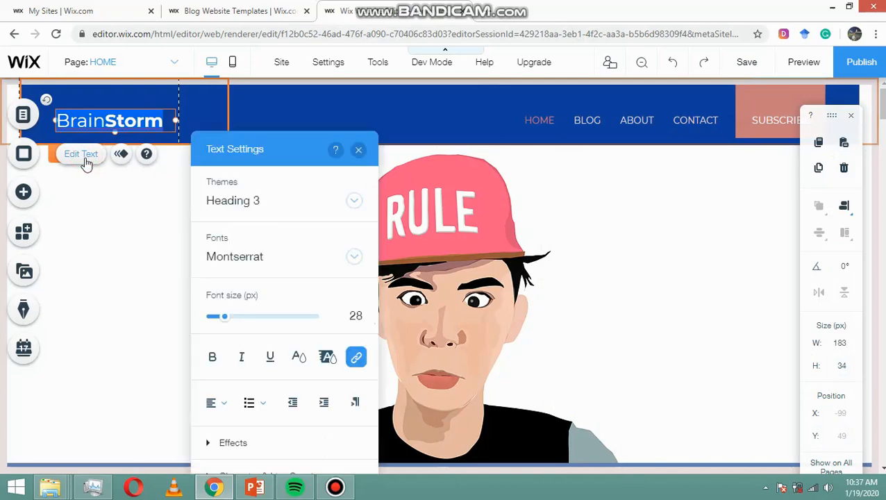
type("L")
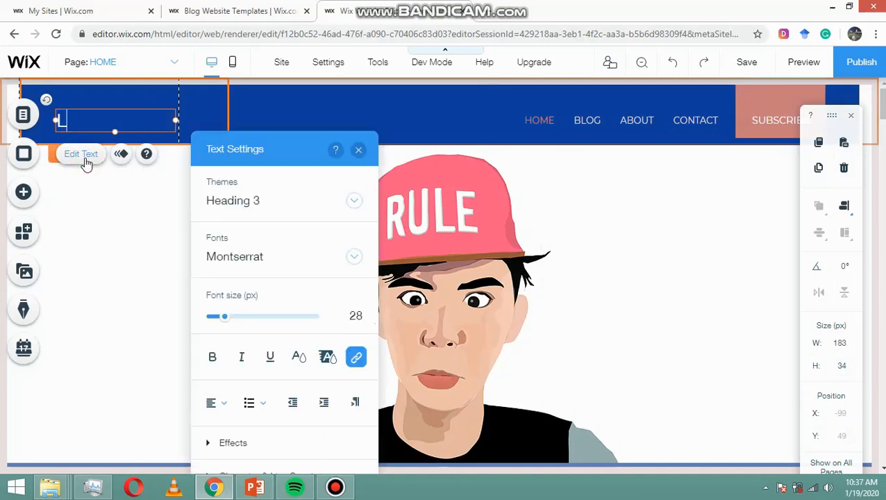
type("Kenny")
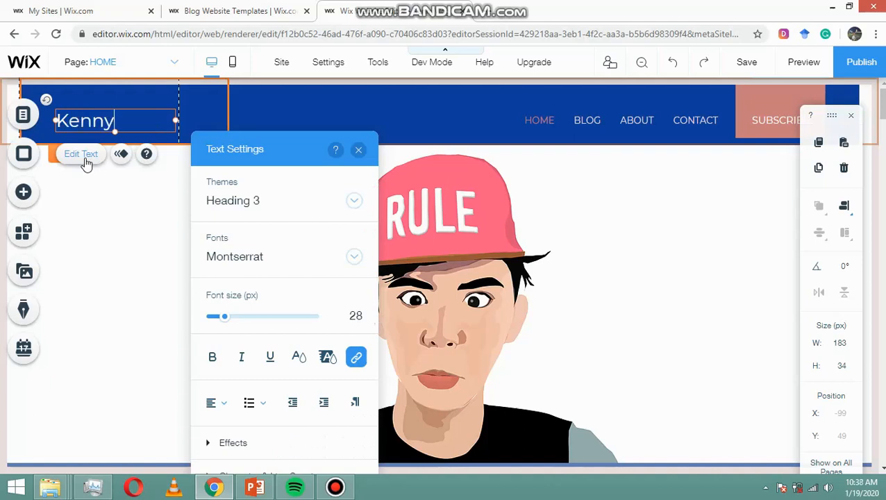
type("Vlogs")
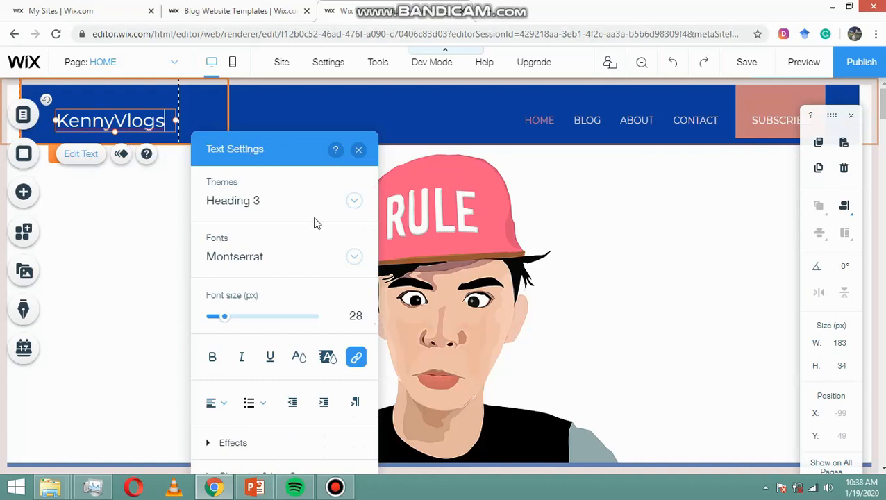
Step: Format the KennyVlogs title in the Cocogoose font at size 24 px
key("ctrl+a")
left_click(350, 260)
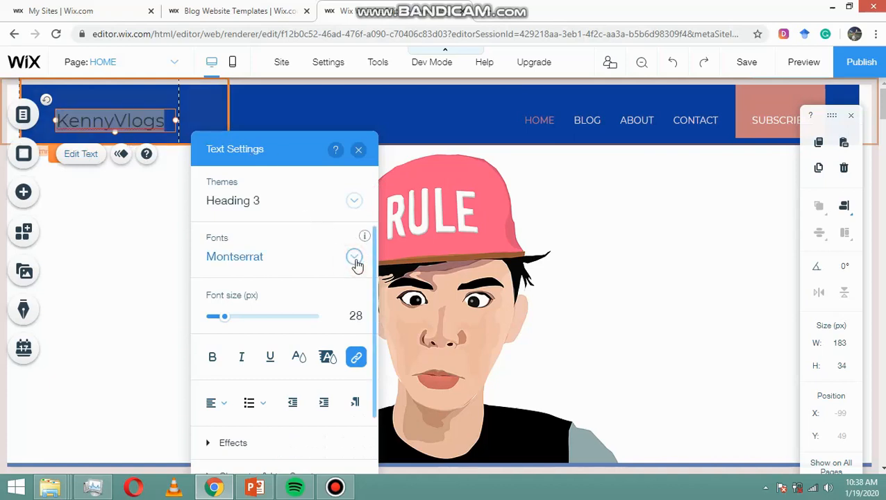
left_click_drag(406, 375, 410, 280)
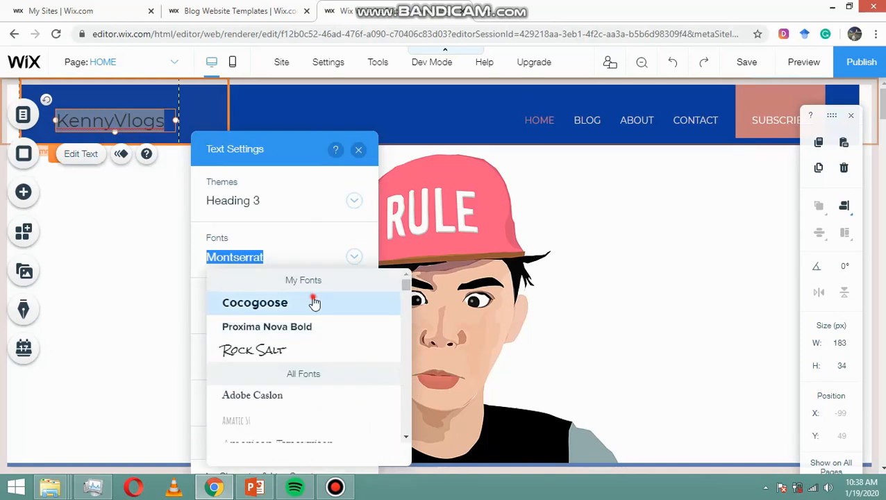
left_click(314, 303)
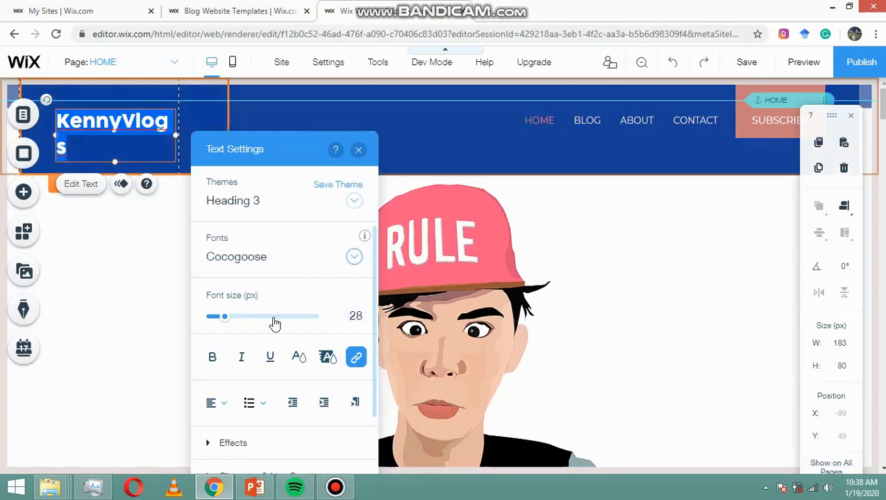
left_click_drag(224, 321, 222, 323)
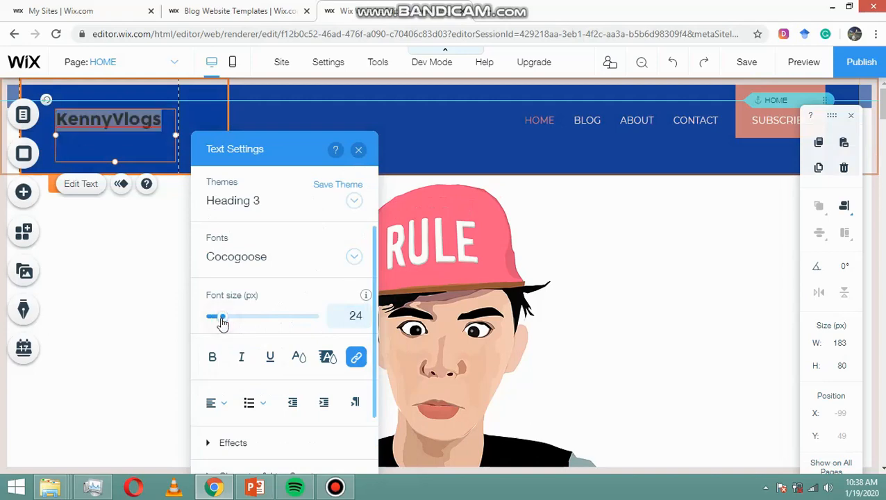
left_click(359, 151)
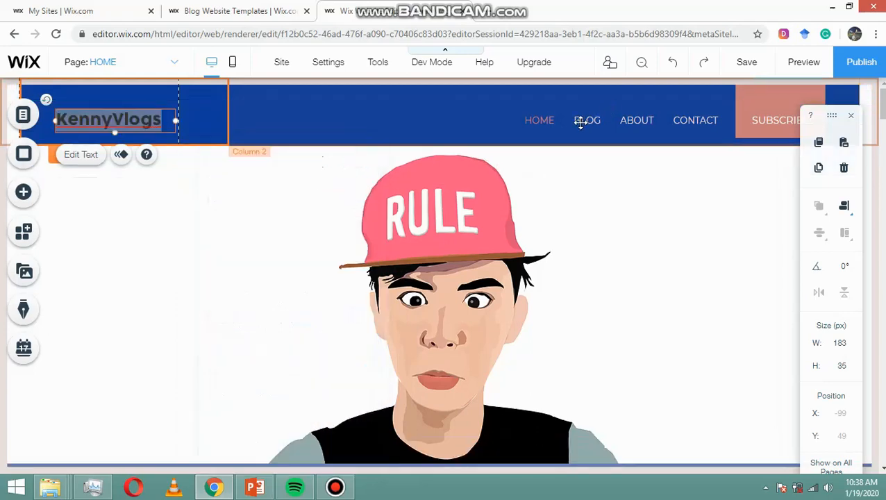
Step: Open the management of the header menu's pages and set the site's page transition to Horizontal
left_click(441, 109)
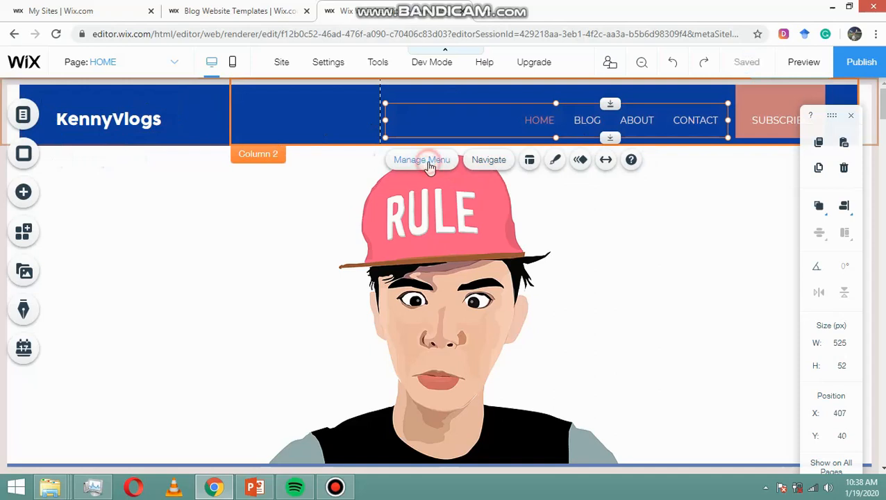
left_click(424, 161)
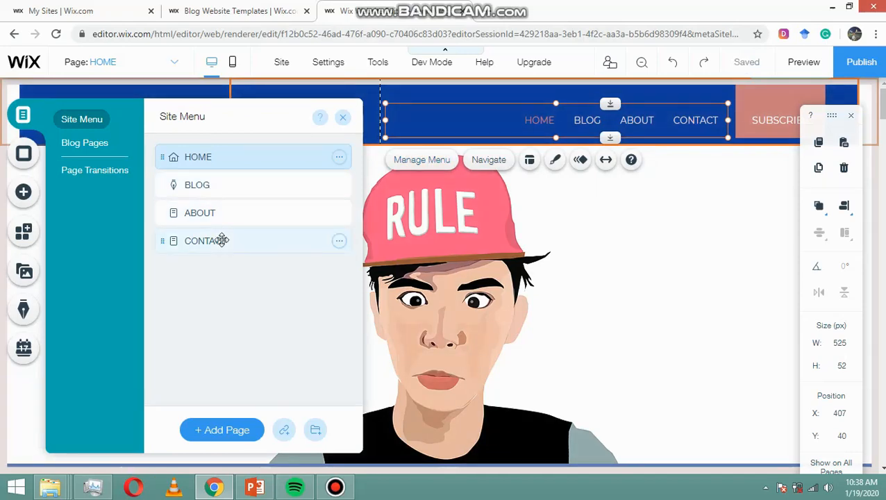
left_click(121, 173)
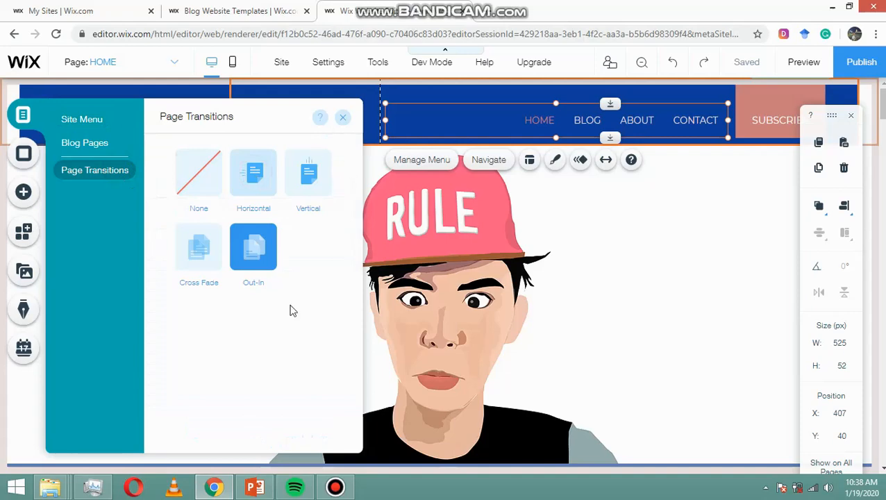
left_click(253, 192)
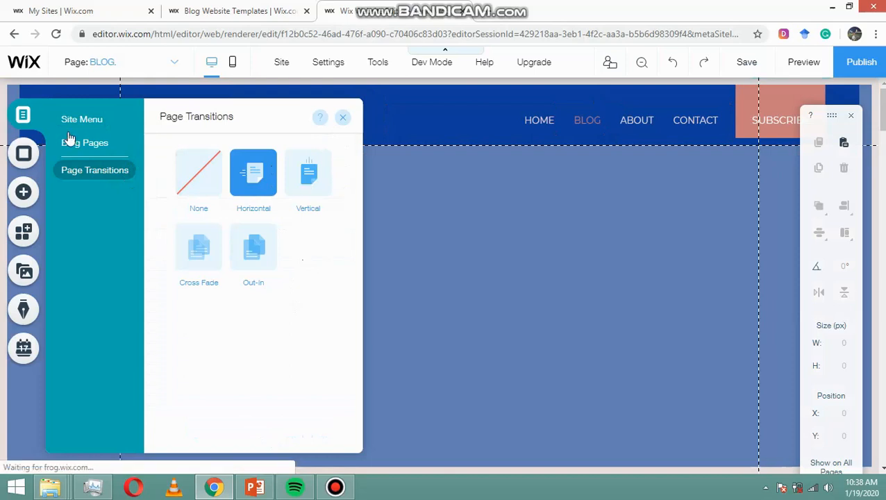
Step: Examine the site's blog, about and contact pages and compare the menu entries with the planned layout in PowerPoint
left_click(91, 144)
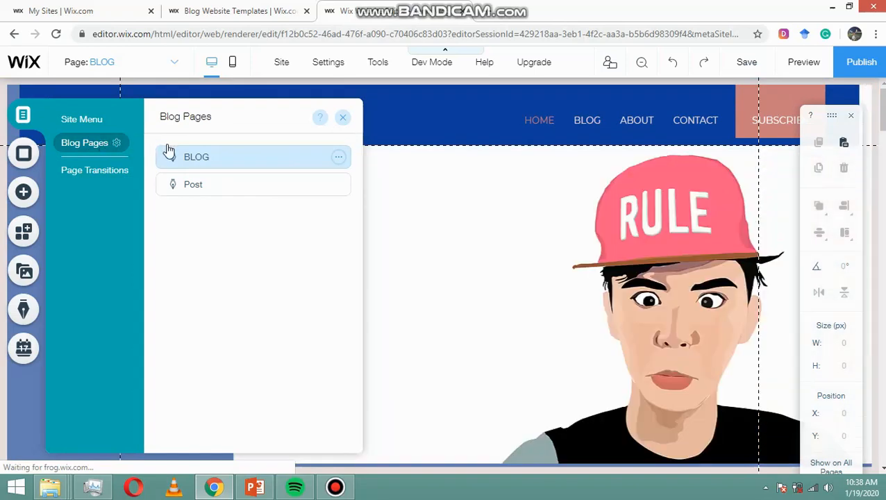
left_click(84, 120)
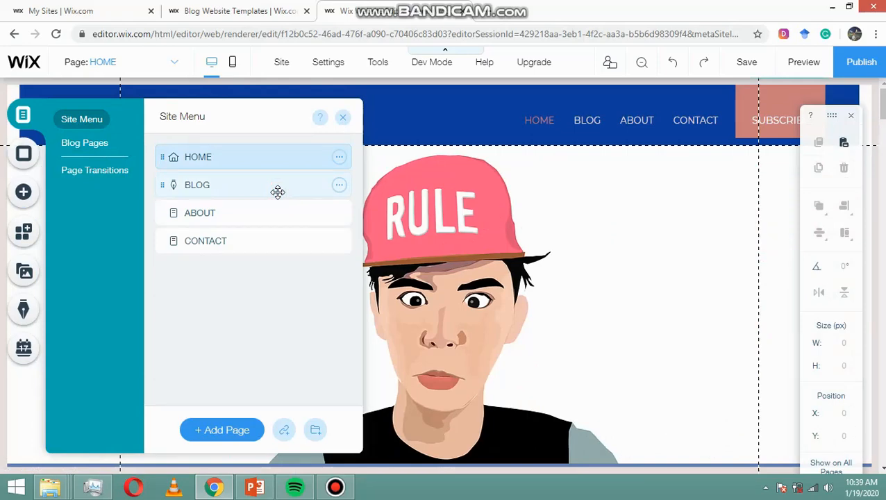
left_click(278, 192)
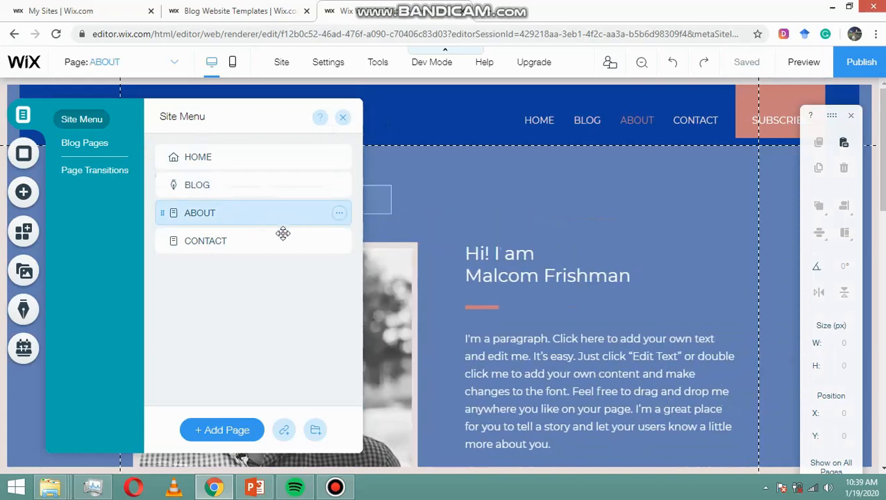
left_click(239, 238)
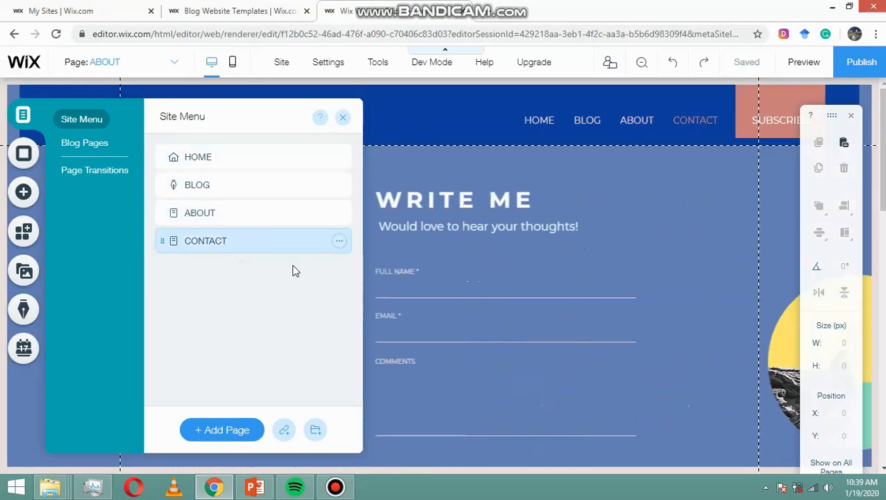
left_click(250, 247)
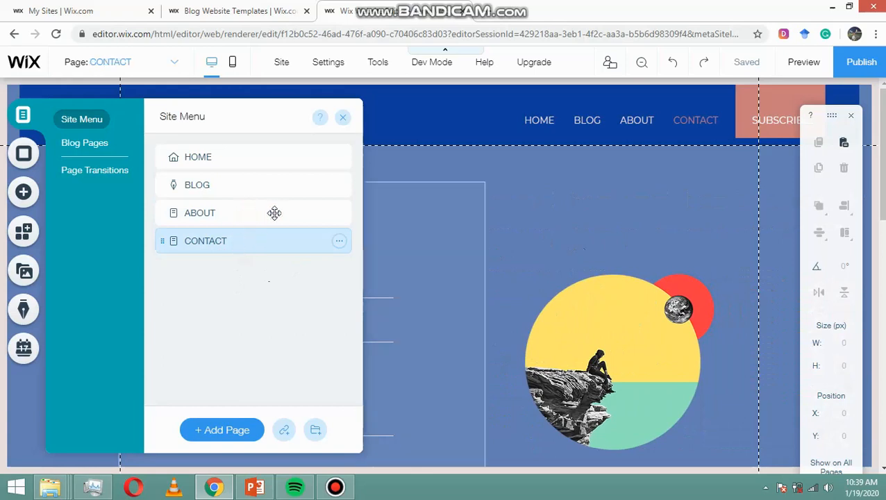
left_click(274, 212)
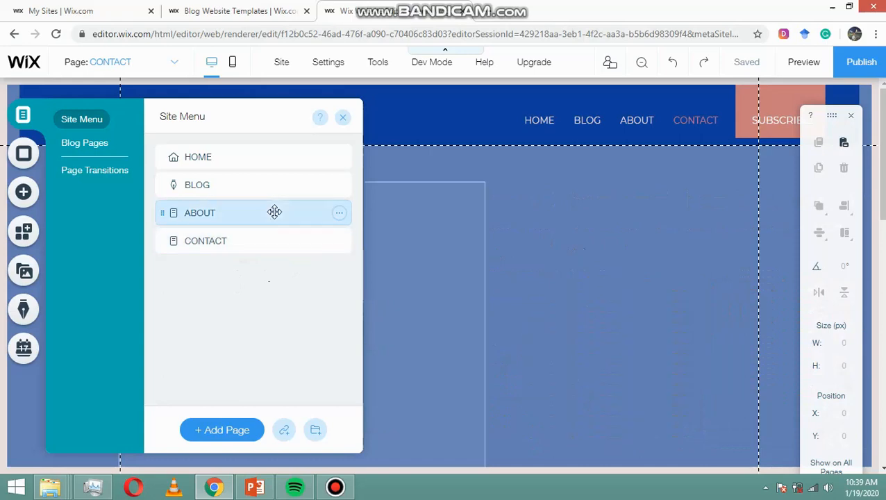
left_click(253, 488)
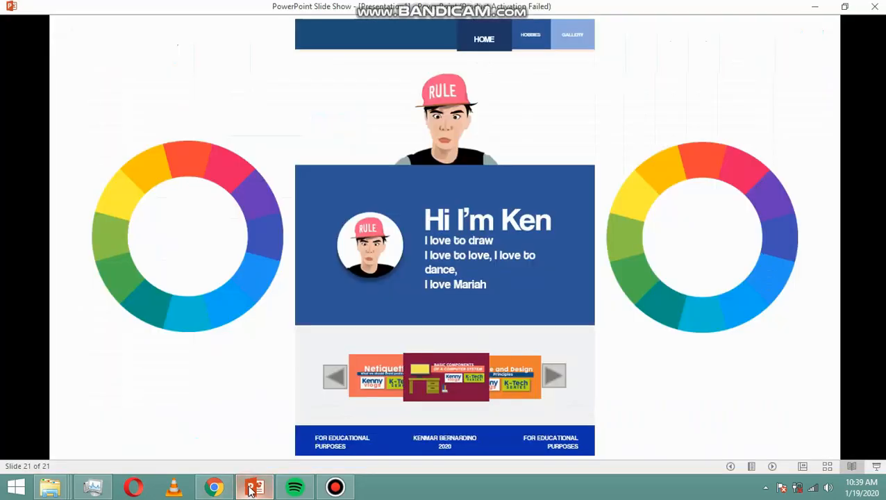
left_click(253, 489)
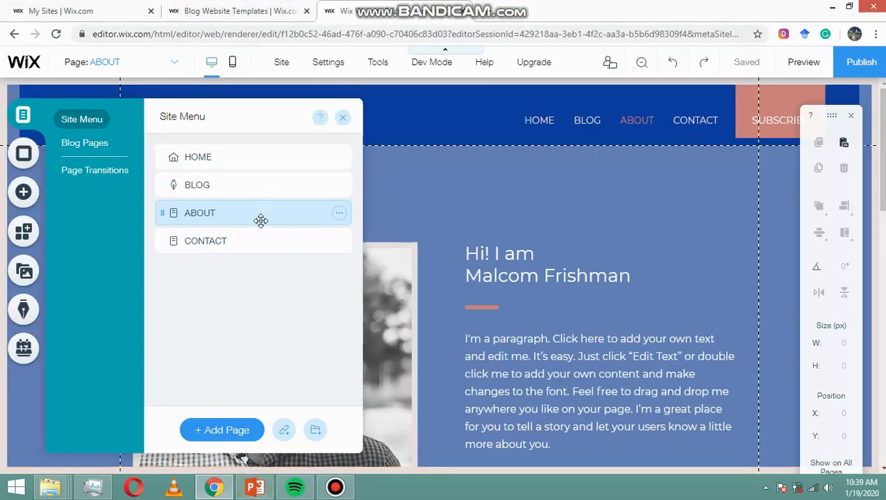
left_click(258, 486)
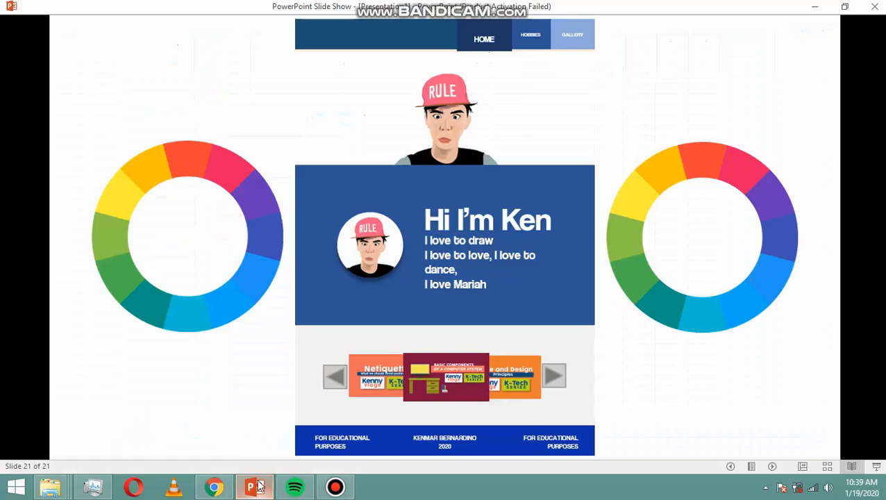
left_click(259, 486)
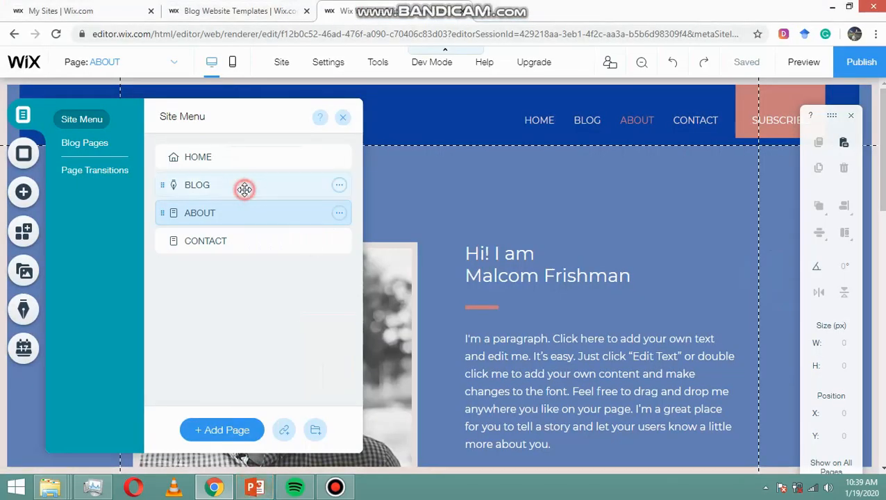
Step: Rename the BLOG page in the site menu as HOBBIES
left_click(342, 186)
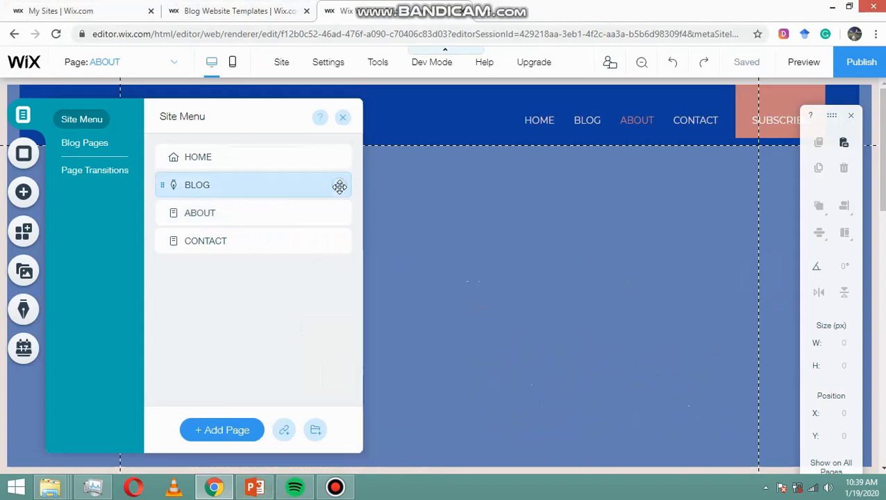
left_click(338, 186)
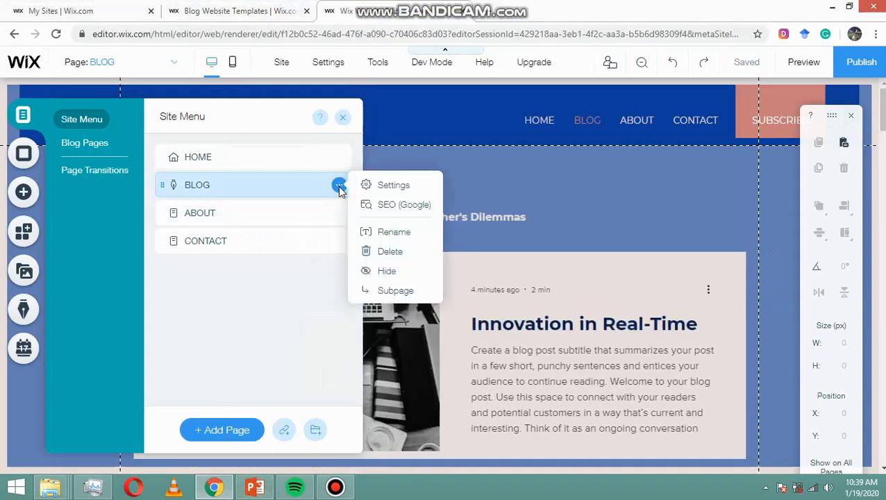
left_click(401, 236)
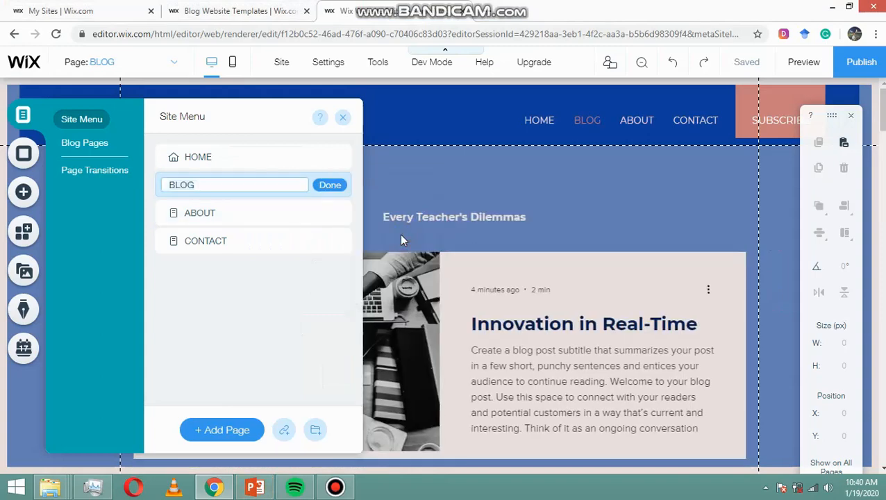
type("H")
key("BackSpace")
type("HO")
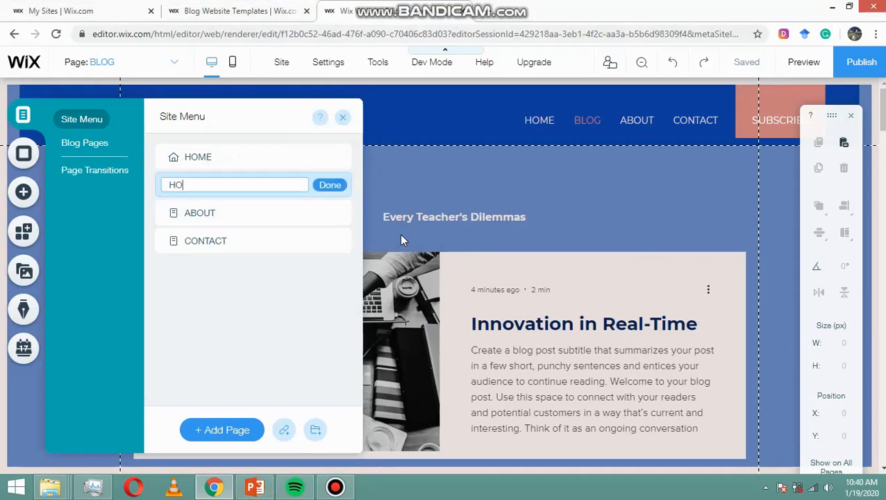
type("BBIES")
left_click(279, 302)
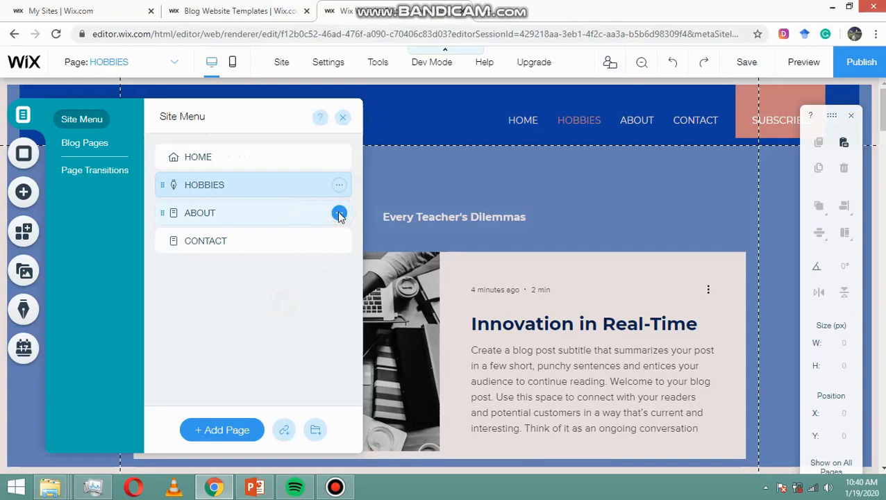
Step: Rename the ABOUT page in the site menu as GALLERY and close the page management
left_click(339, 213)
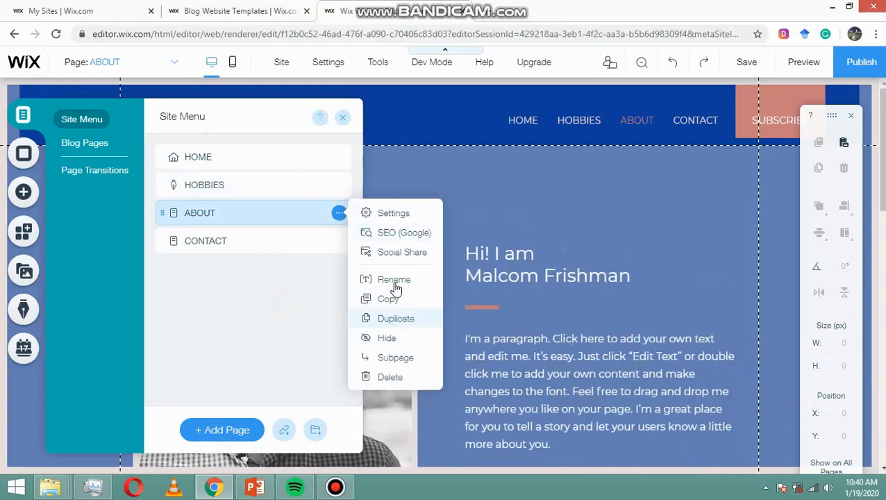
left_click(394, 282)
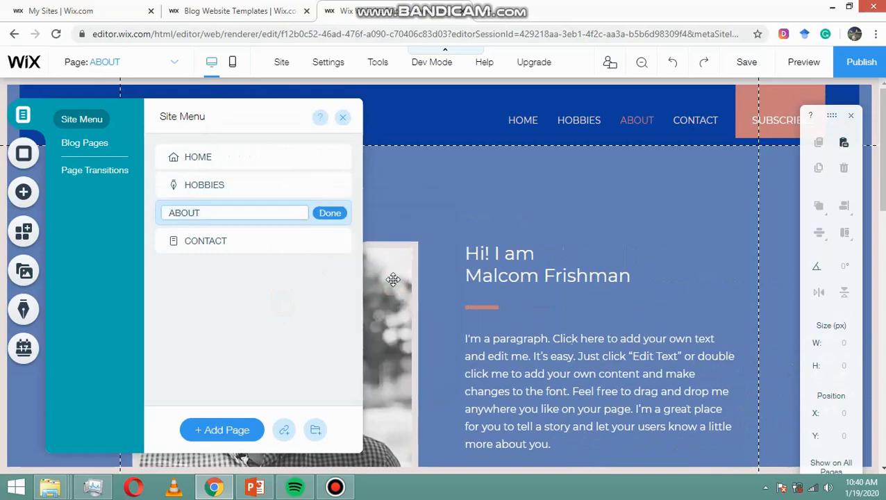
left_click(330, 214)
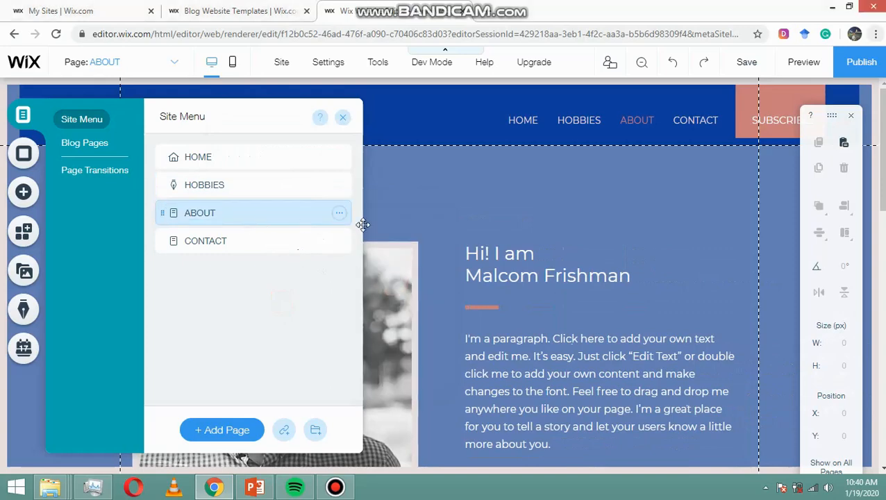
left_click(339, 213)
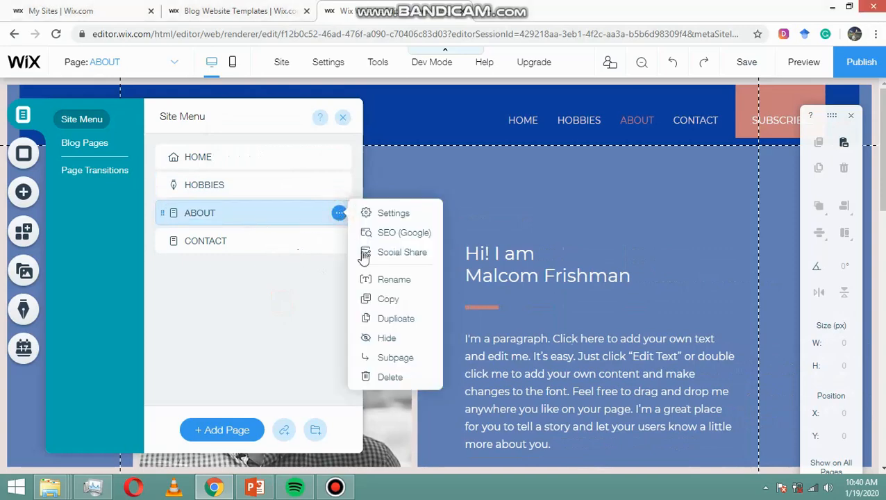
left_click(395, 284)
type("GALLERY")
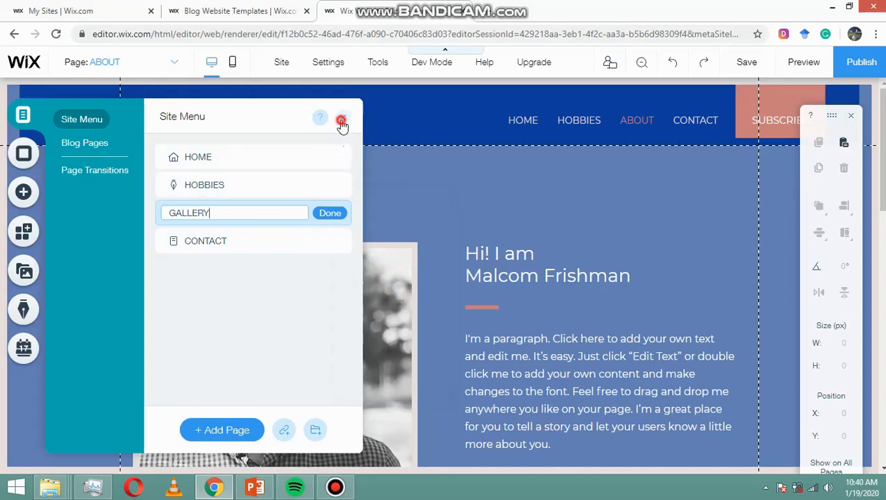
left_click(341, 120)
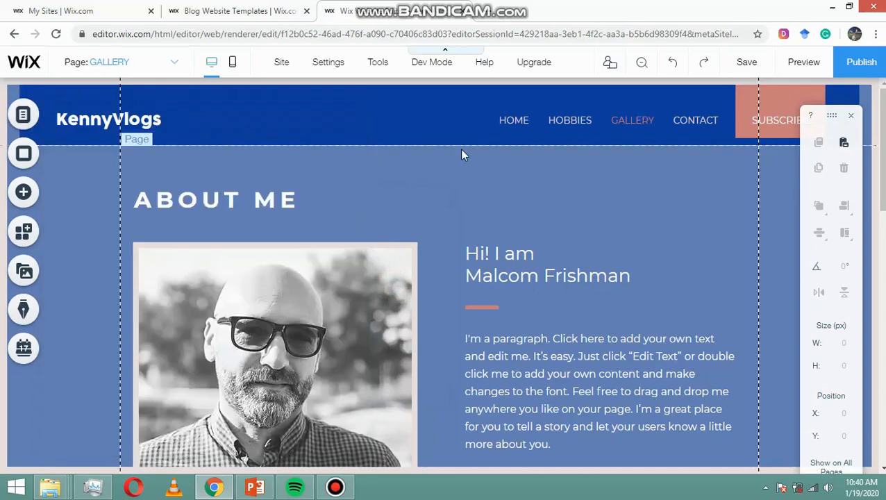
Step: Check the planned header in PowerPoint and apply the wide lavender preset with one rounded corner to the Subscribe box
left_click(742, 98)
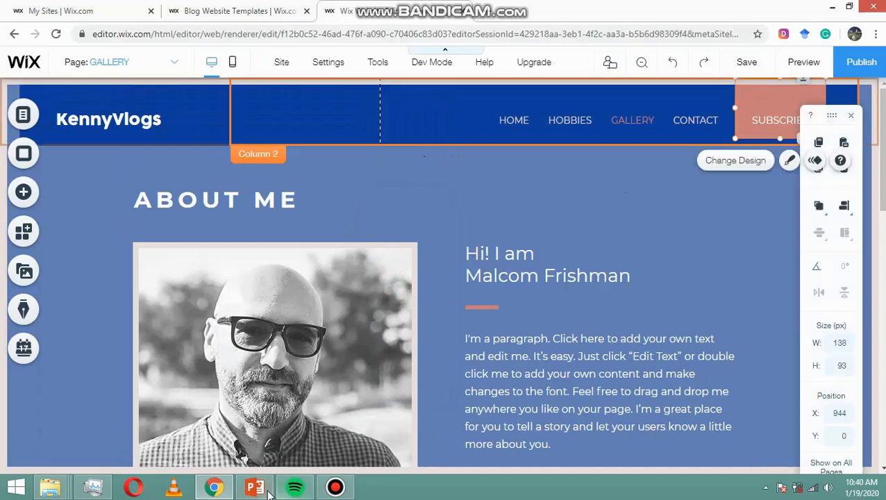
left_click(254, 487)
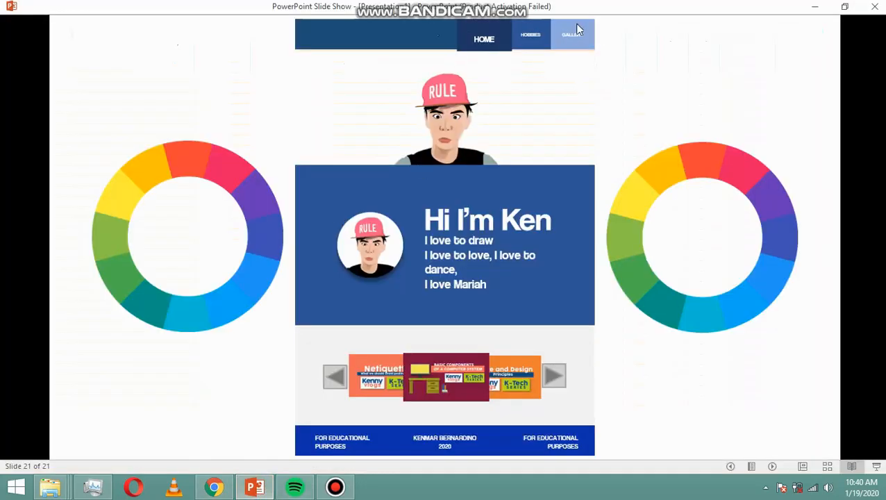
left_click(254, 487)
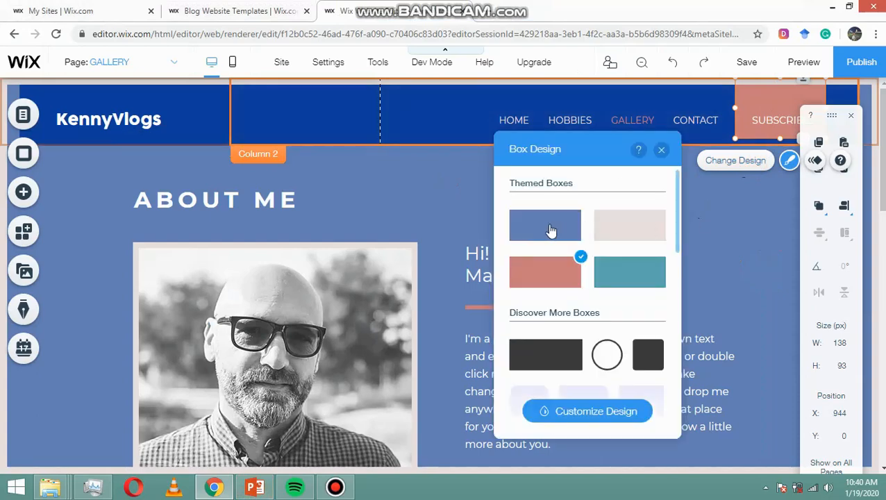
scroll(665, 250, "down", 2)
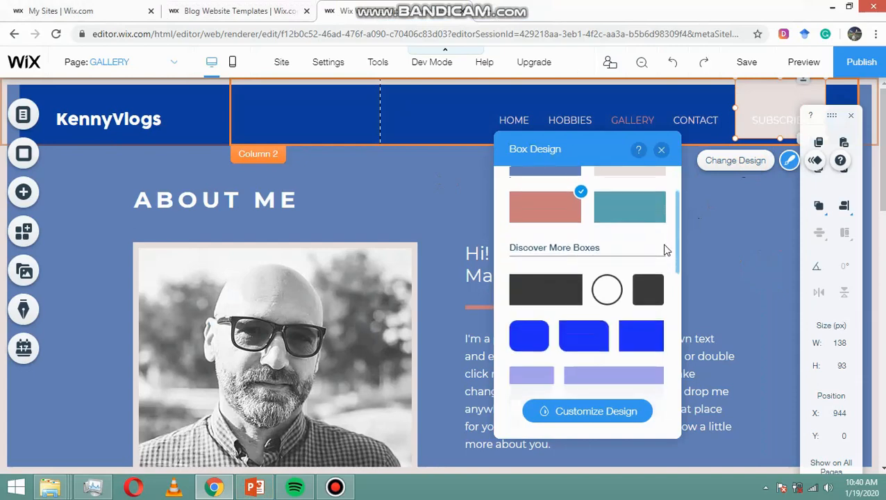
scroll(664, 258, "down", 1)
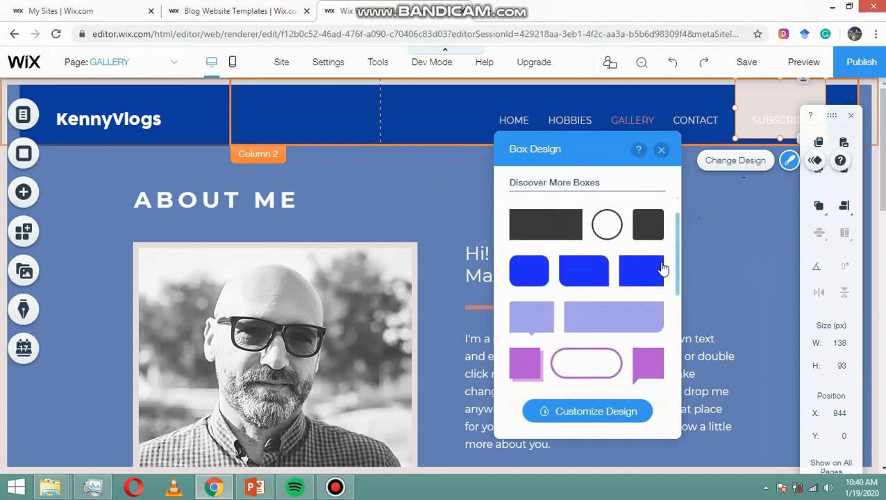
left_click(639, 313)
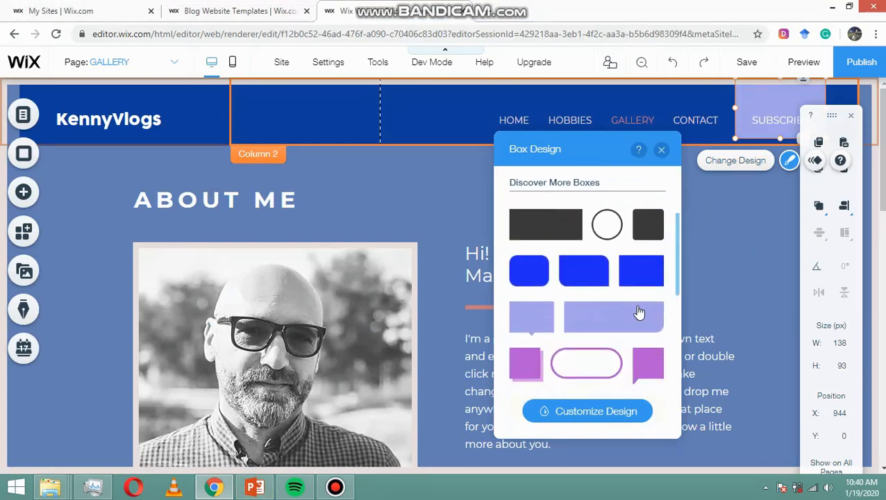
scroll(638, 312, "down", 1)
left_click(633, 284)
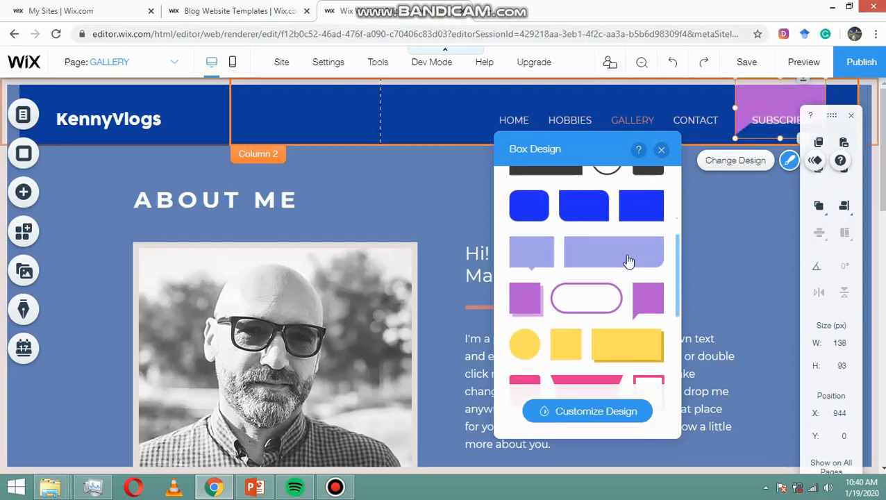
left_click(628, 261)
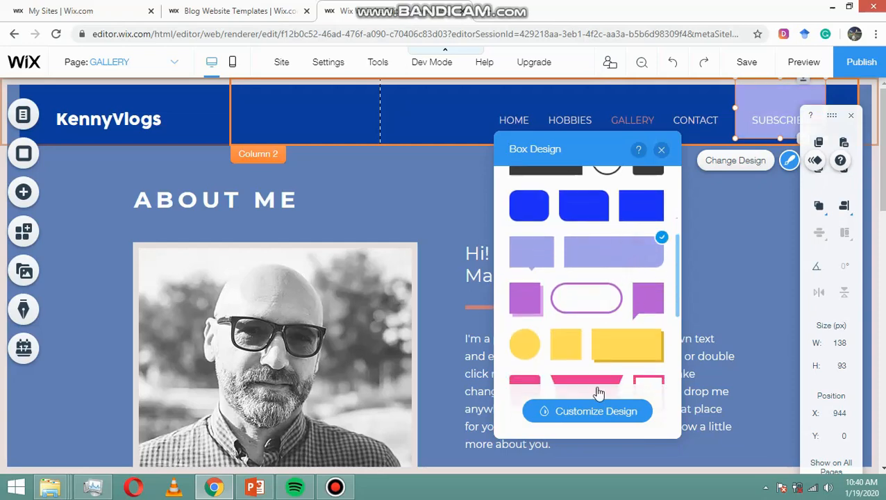
Step: Set the Subscribe box's fill color to the site blue #637EB4 at 100% opacity and close the box design settings
left_click(595, 413)
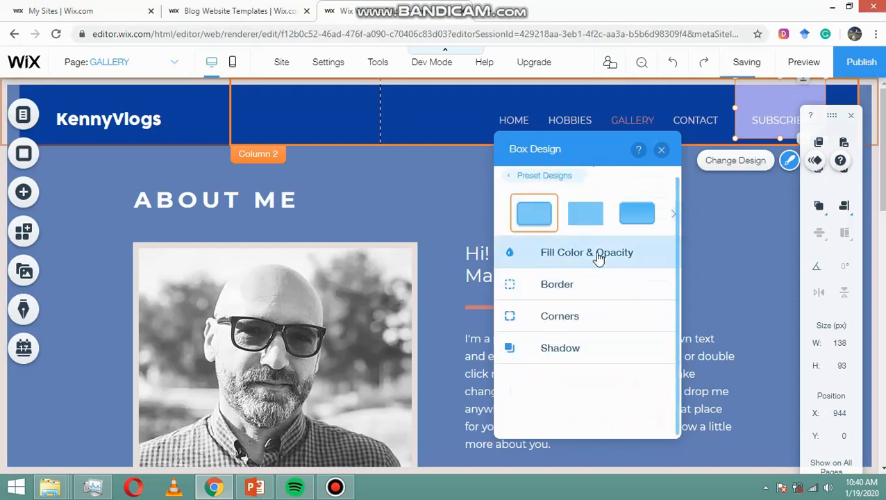
left_click(598, 257)
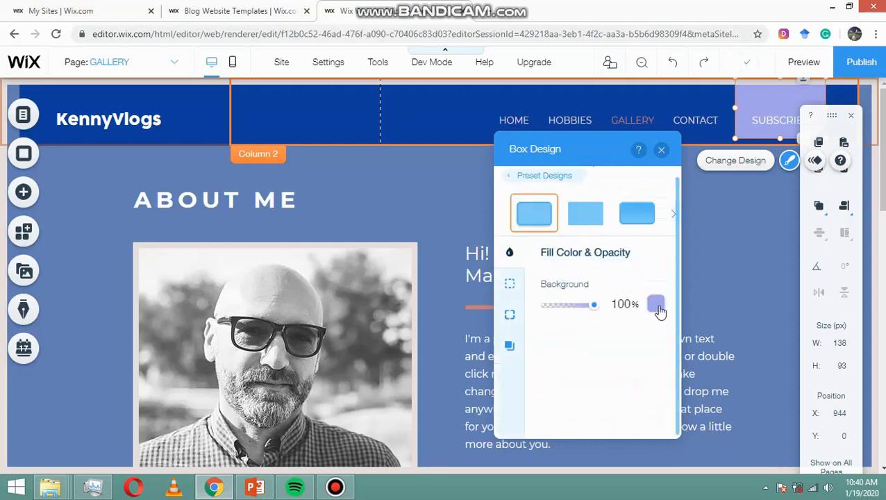
left_click(657, 307)
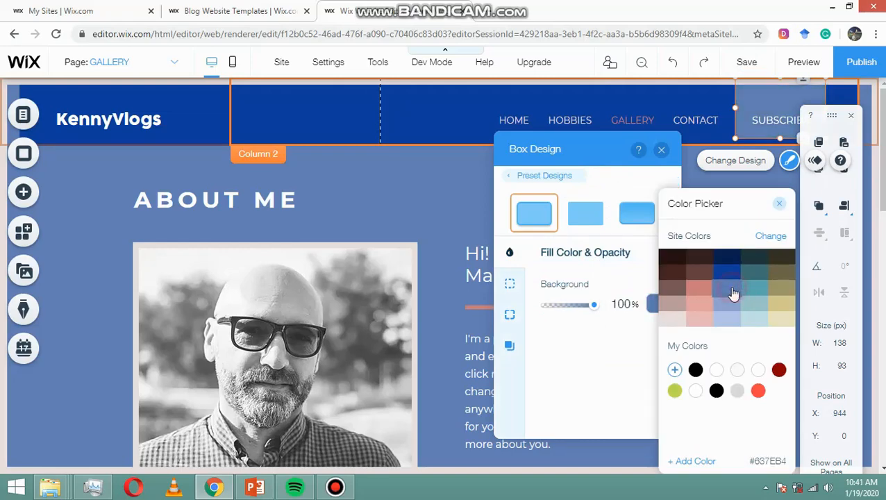
left_click(733, 294)
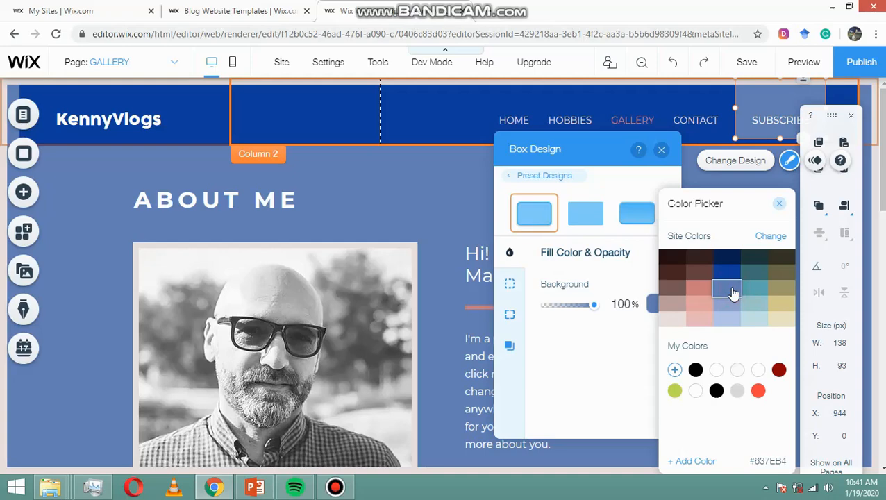
left_click(780, 204)
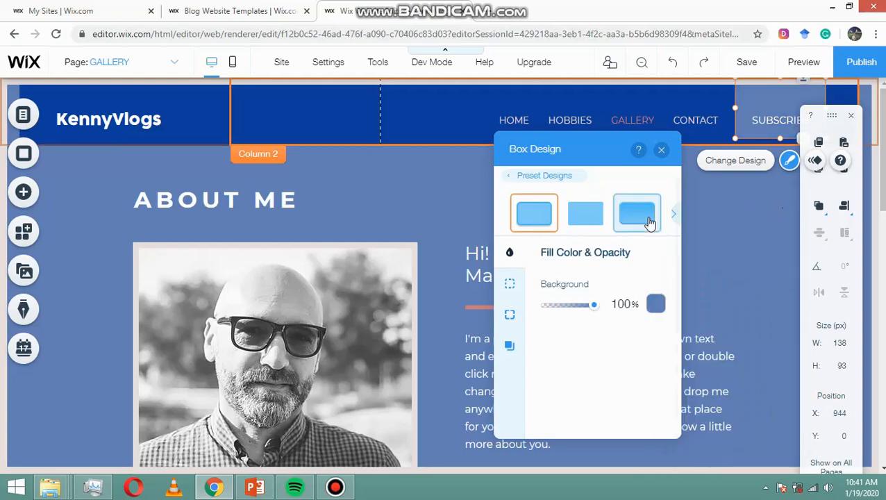
left_click(657, 306)
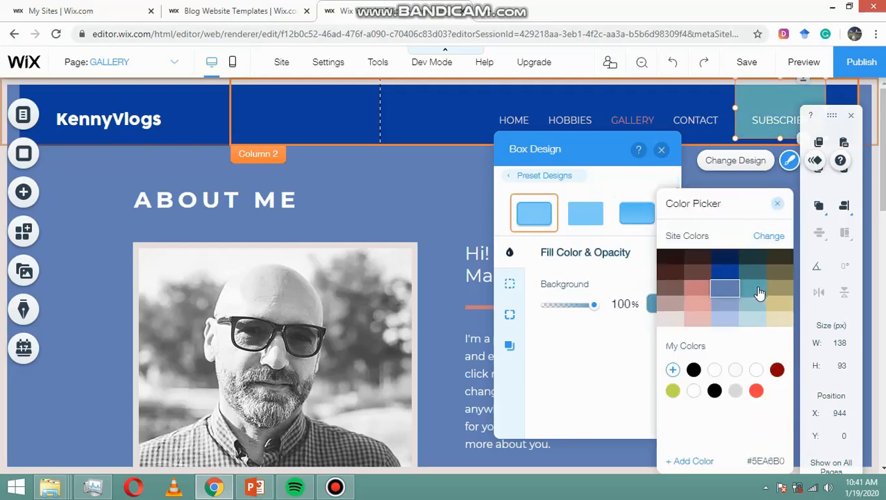
left_click(725, 297)
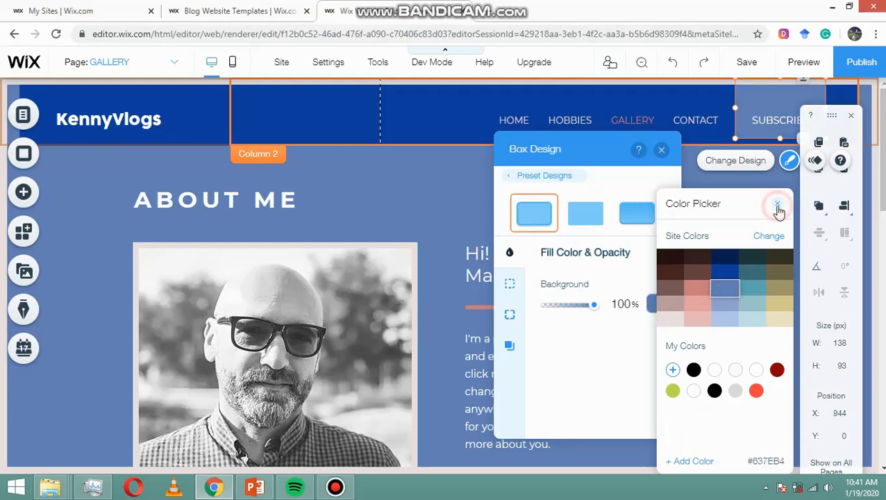
left_click(607, 178)
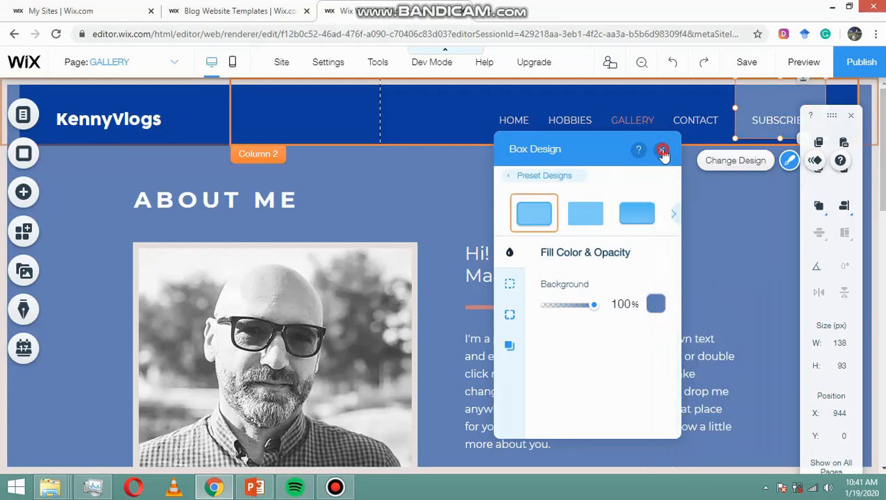
left_click(663, 151)
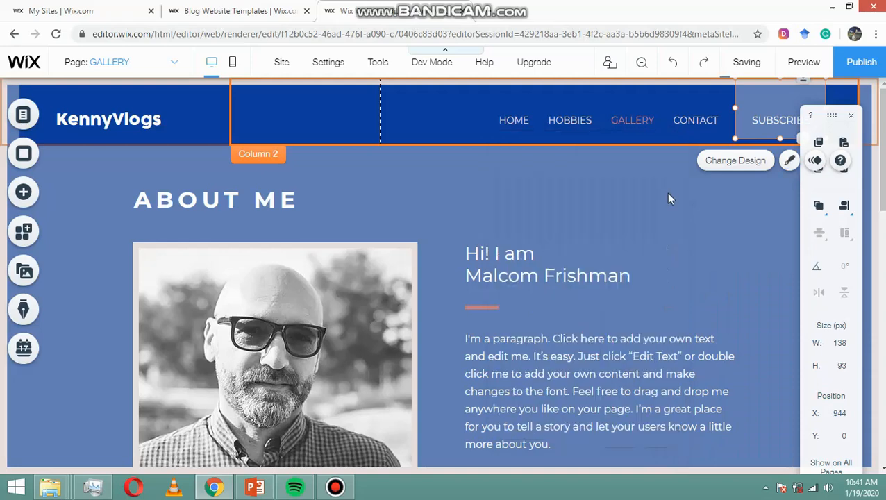
Step: Open the HOME page for editing and compare it with the planned home page layout in PowerPoint
left_click(132, 66)
left_click(116, 111)
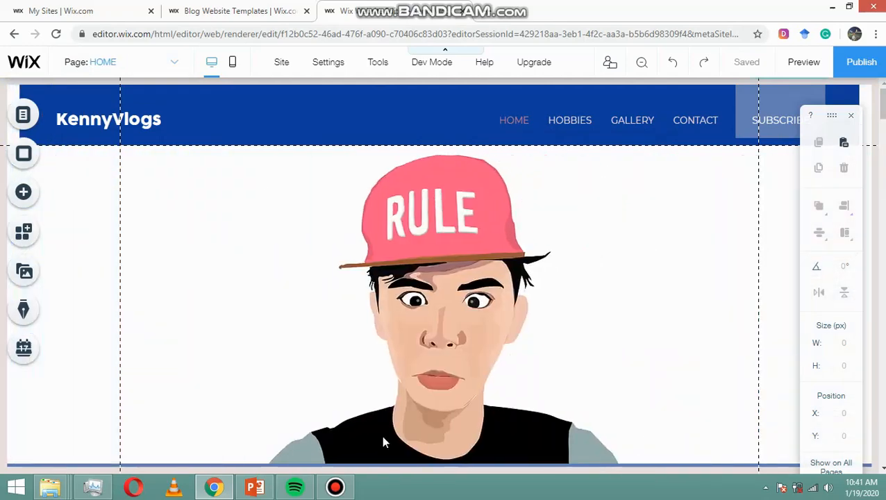
left_click(254, 486)
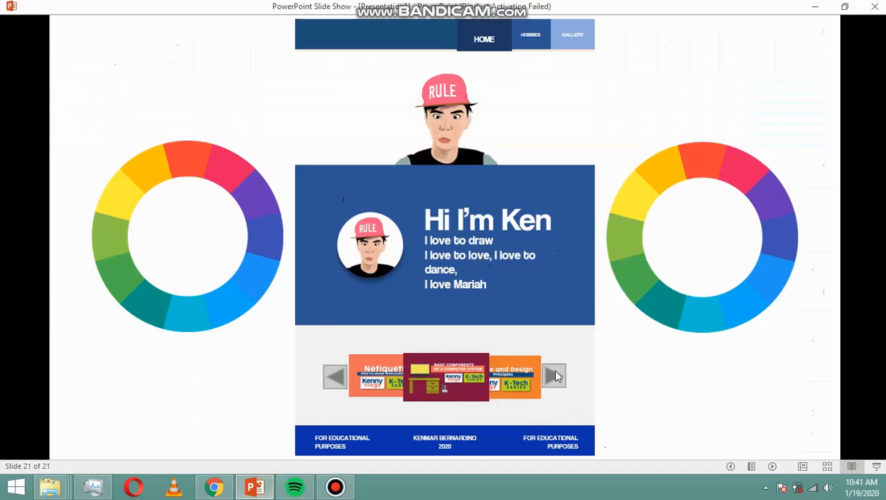
left_click(248, 488)
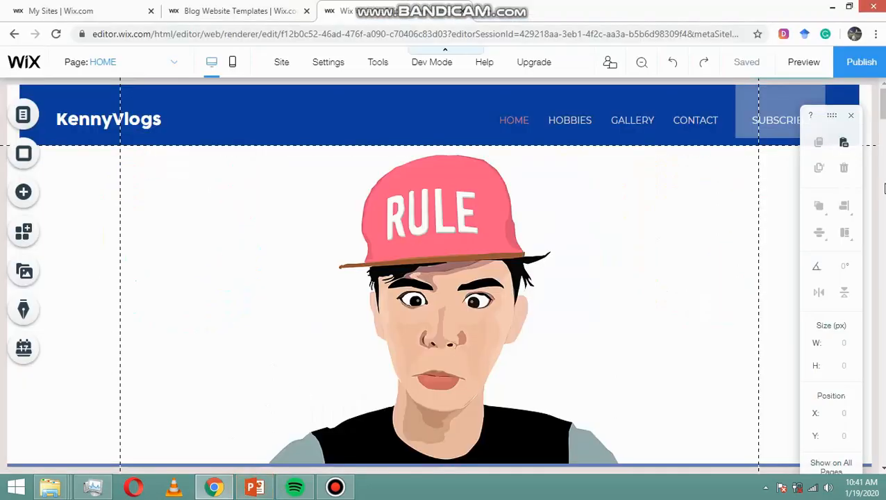
Step: Examine the home page sections below the header image, from the featured post through the recent posts to the quote
scroll(885, 188, "down", 5)
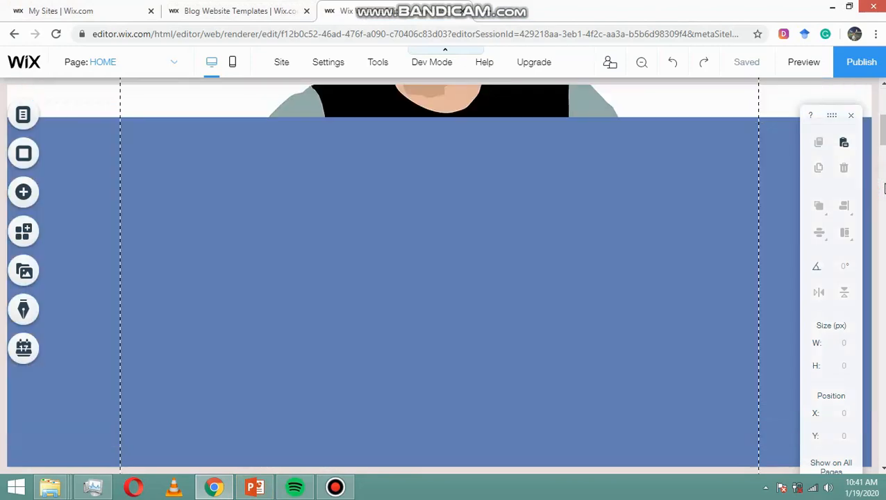
scroll(884, 188, "down", 2)
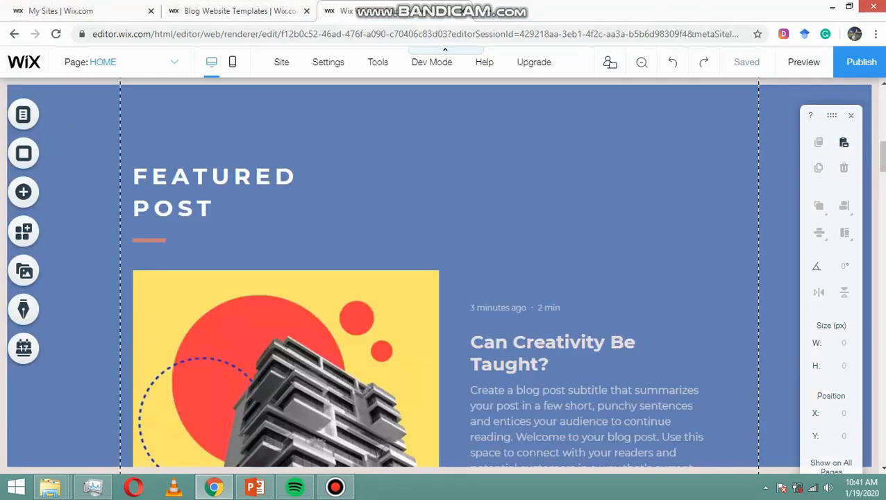
scroll(444, 278, "down", 1)
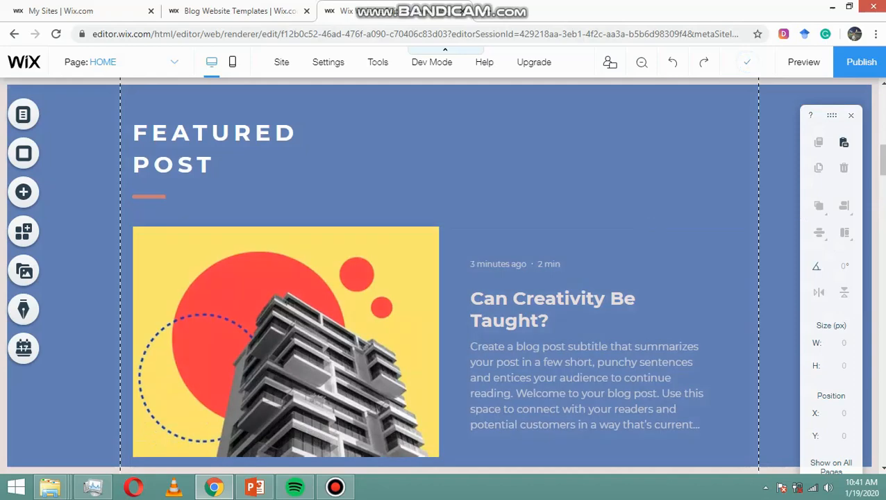
scroll(646, 240, "down", 5)
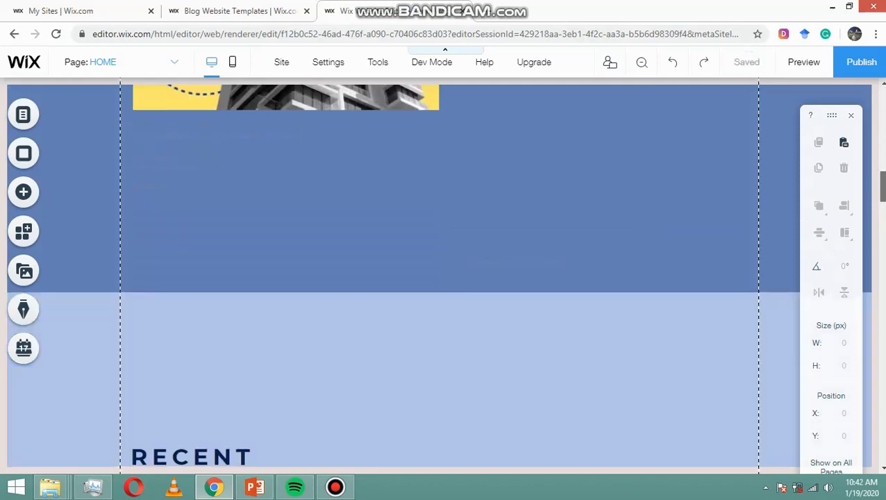
scroll(437, 278, "down", 5)
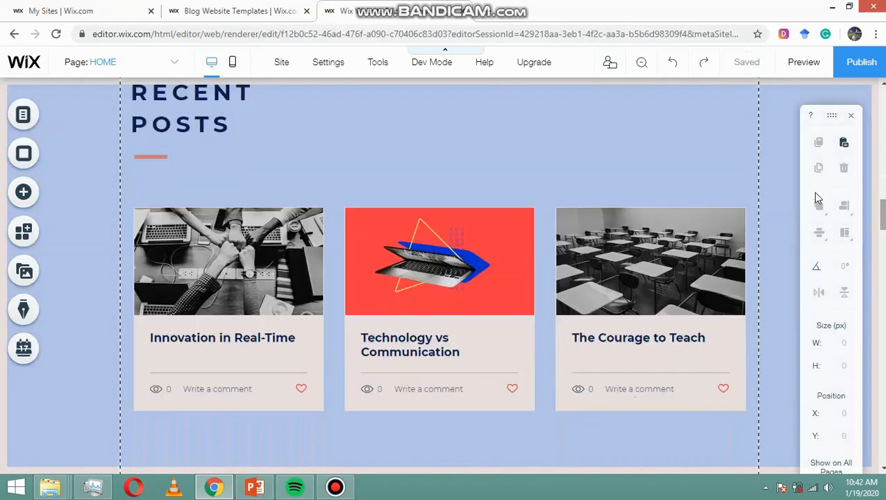
scroll(437, 278, "up", 1)
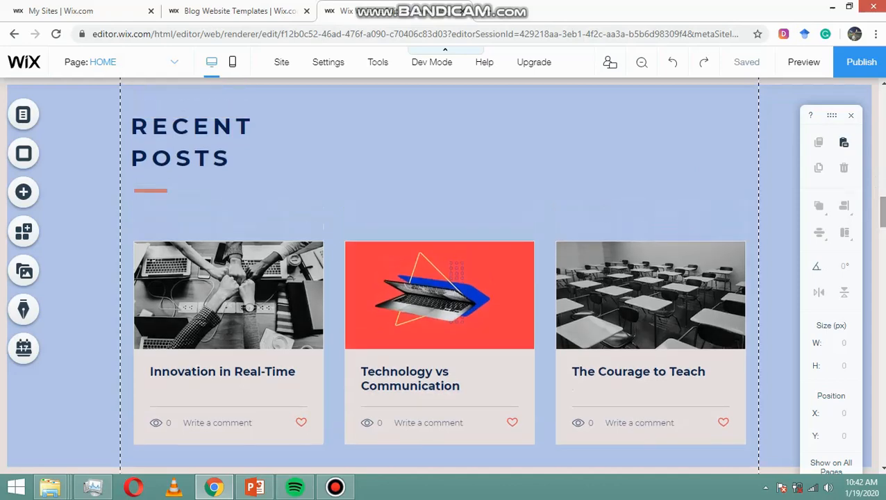
left_click(879, 247)
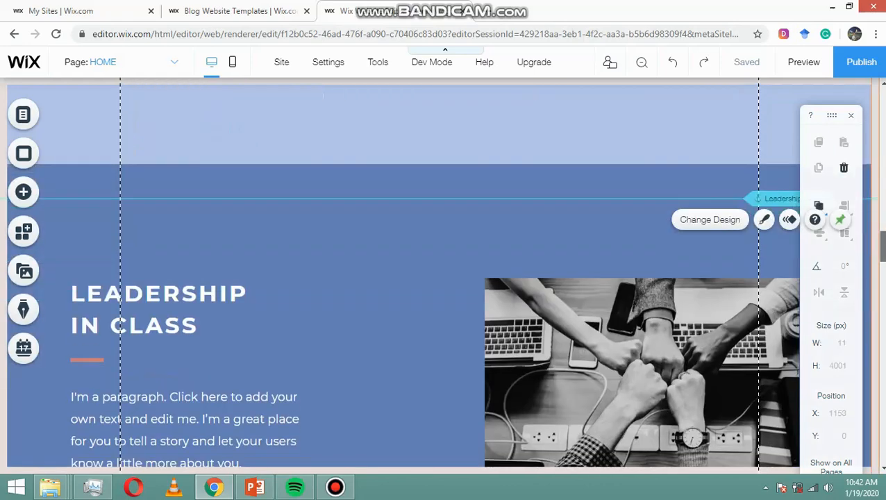
scroll(444, 278, "up", 2)
scroll(444, 277, "down", 10)
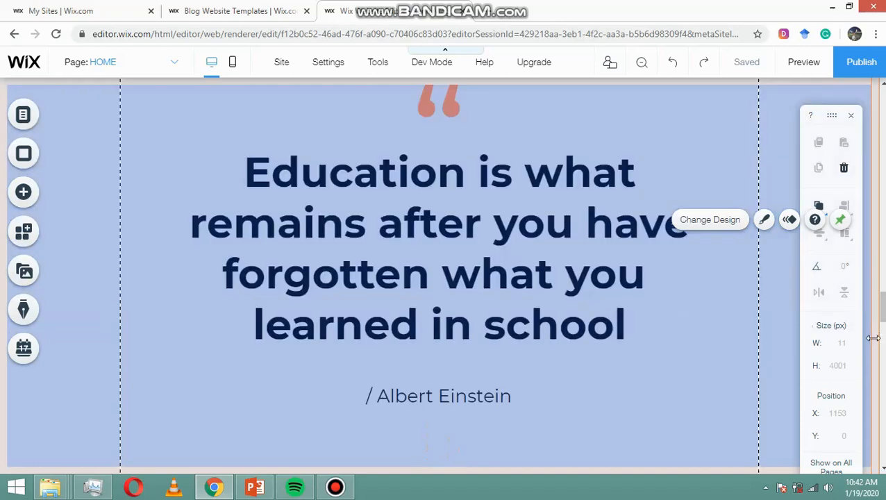
Step: Replace the Education quote on the home page with "Technology alone is not enough" and close the text settings
scroll(874, 338, "up", 1)
left_click(431, 266)
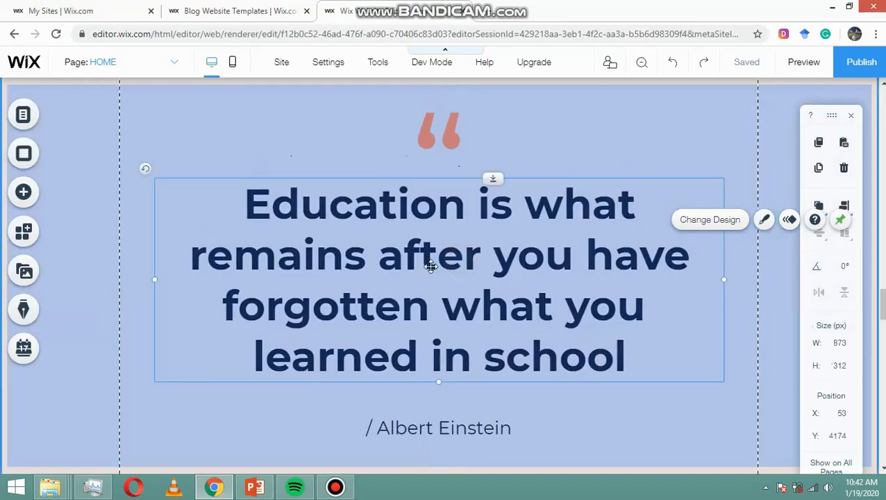
left_click(181, 155)
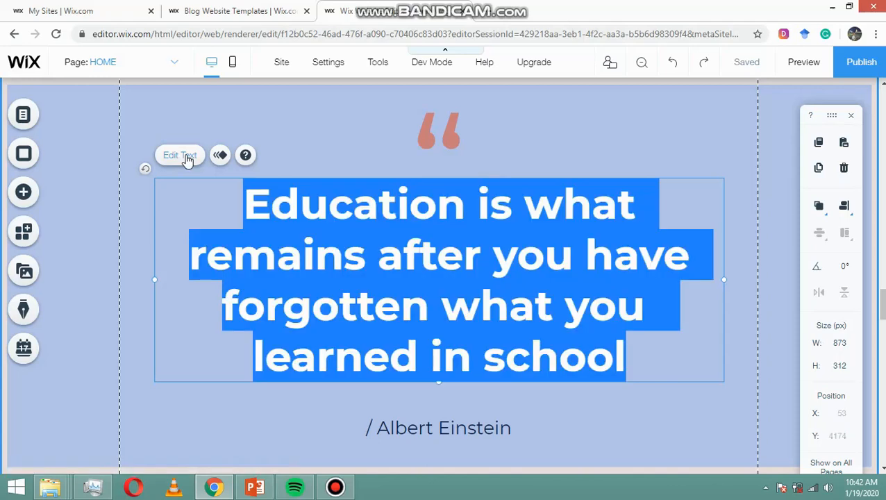
left_click(489, 236)
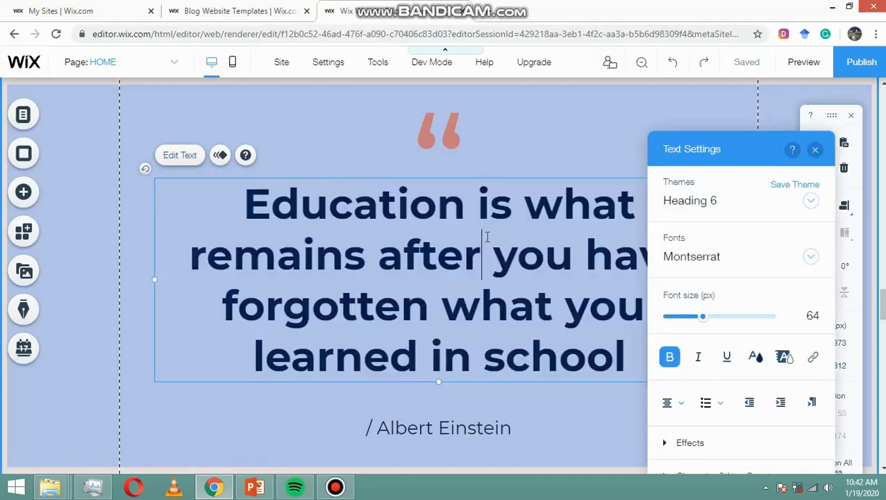
key("ctrl+a")
type("Technology along")
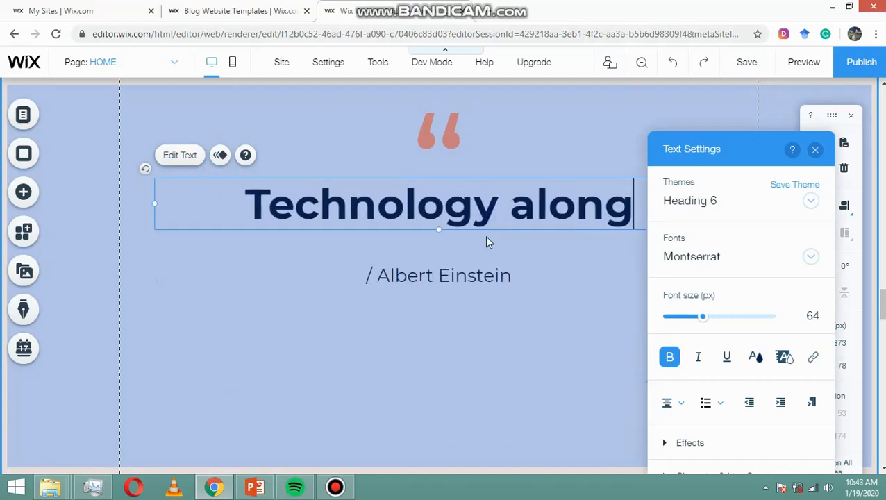
key("BackSpace")
type("e is")
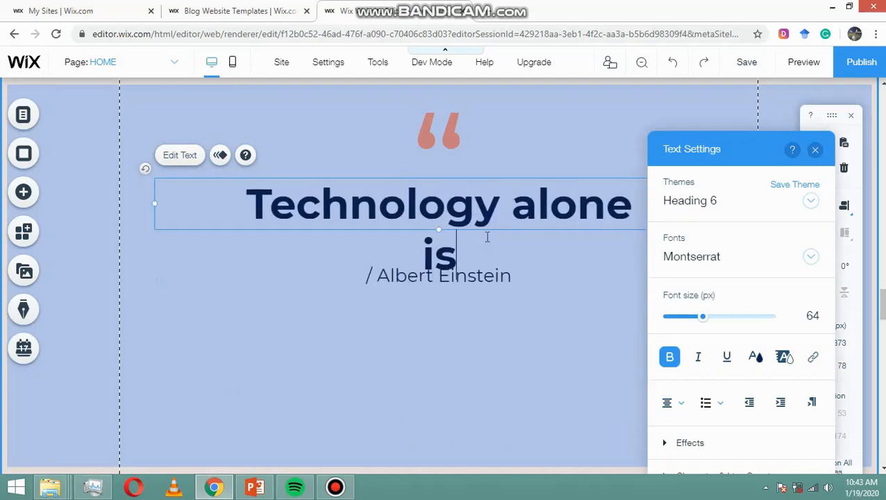
type(" not enough")
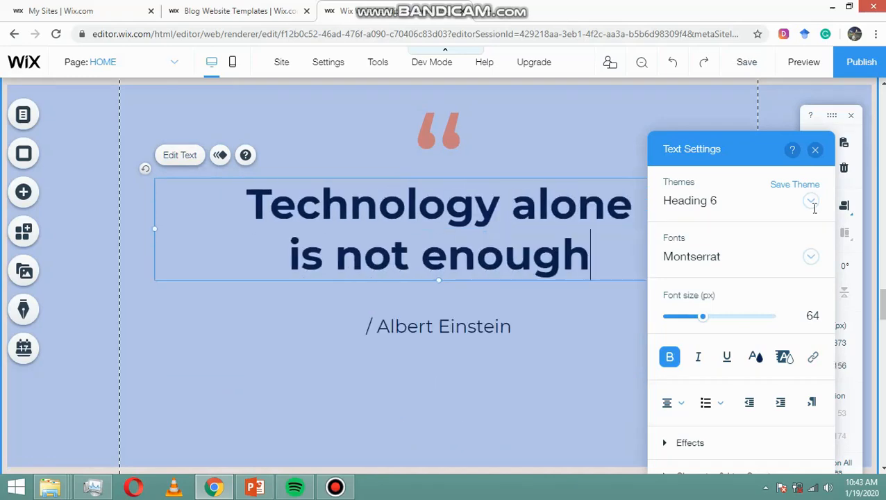
left_click(815, 149)
Step: Change the attribution below the quote to "/ Steve Jobs" and close the text settings
left_click(462, 327)
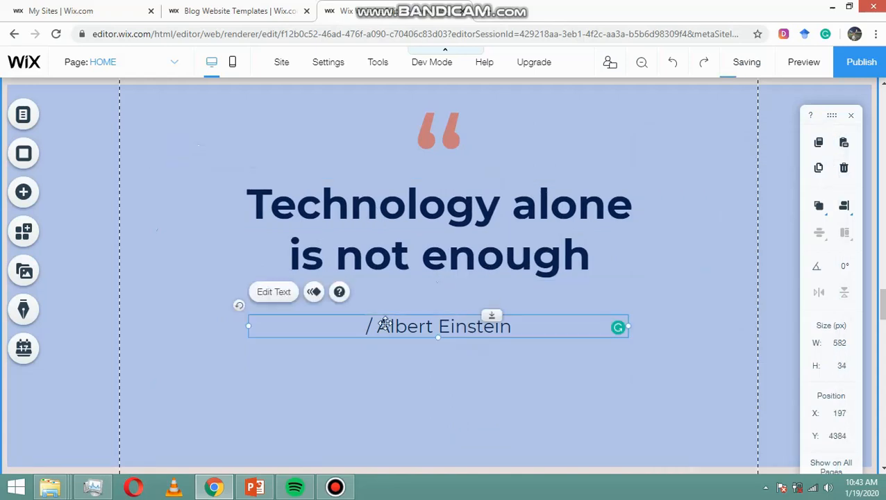
left_click(272, 292)
key("End")
key("BackSpace")
key("BackSpace")
key("BackSpace")
key("BackSpace")
key("BackSpace")
key("BackSpace")
key("BackSpace")
key("BackSpace")
key("BackSpace")
key("BackSpace")
key("BackSpace")
key("BackSpace")
key("BackSpace")
key("BackSpace")
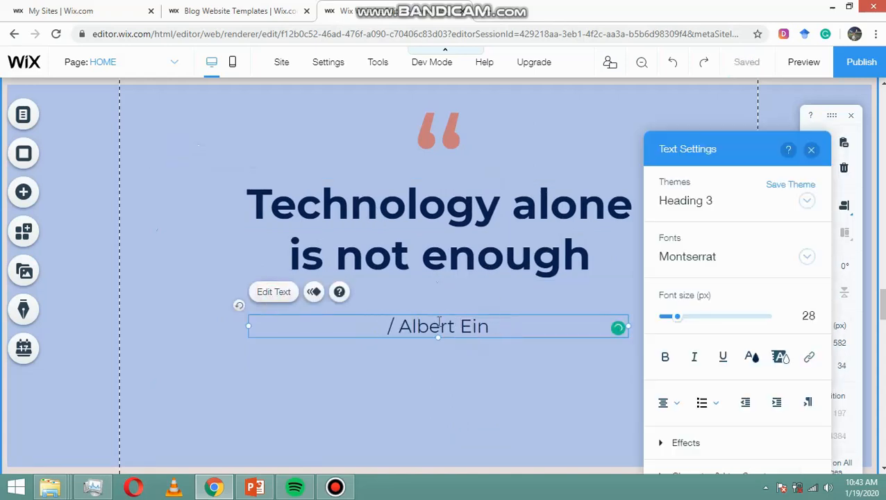
type("S")
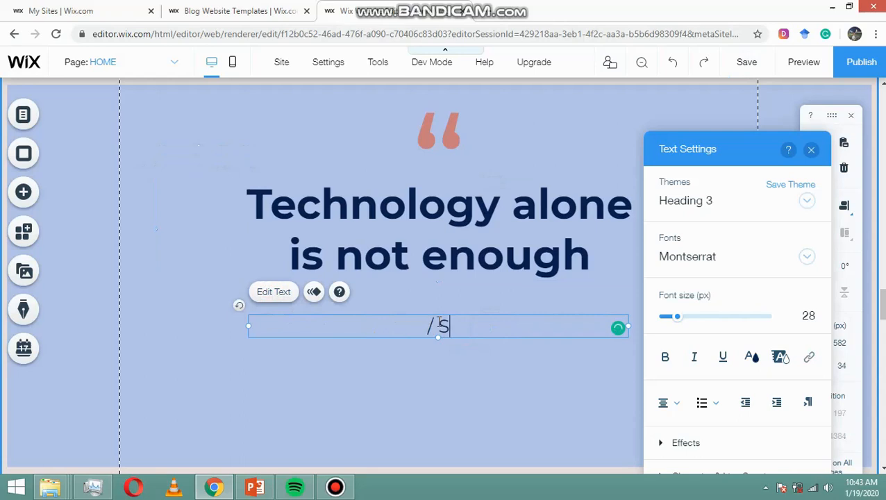
type("teve Jobs")
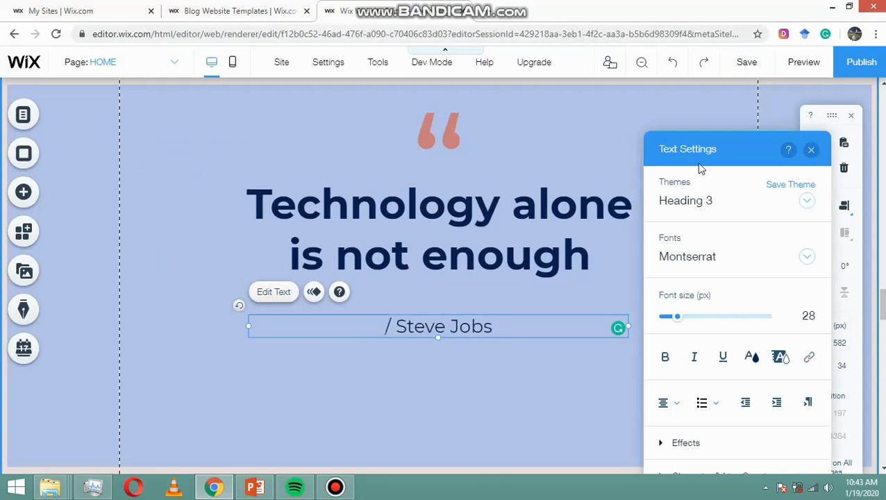
left_click(812, 151)
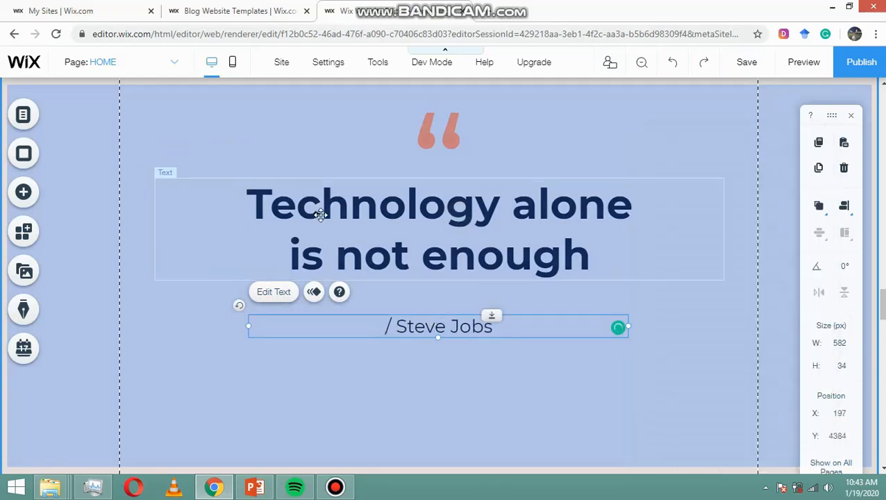
Step: Change the font of the quote "Technology alone is not enough" to a heavy rounded typeface and close the text settings
left_click(159, 174)
left_click(175, 159)
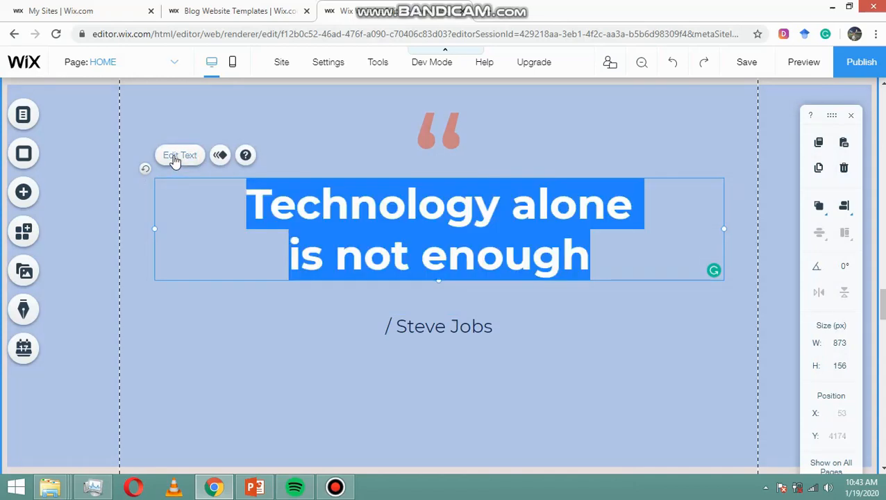
left_click(810, 257)
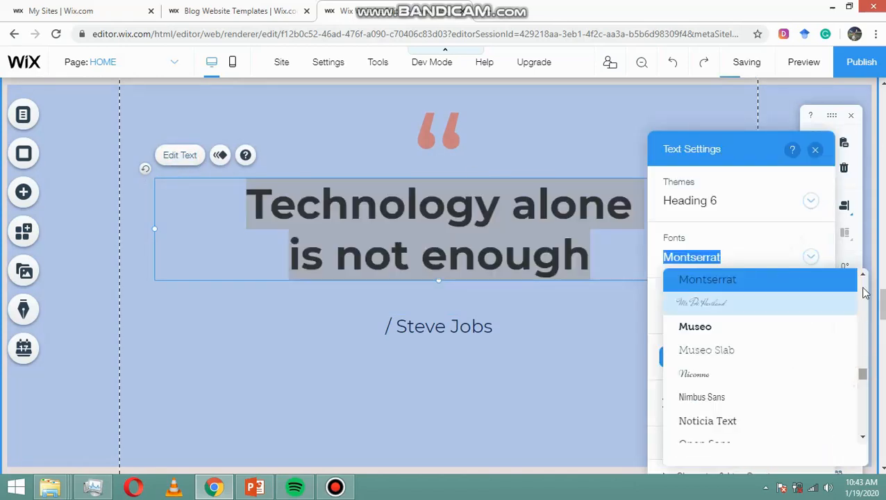
left_click(504, 9)
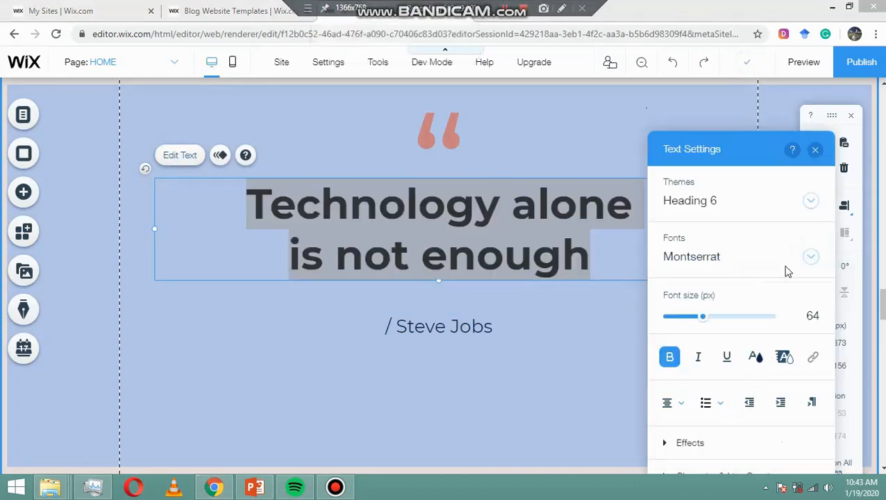
left_click(808, 257)
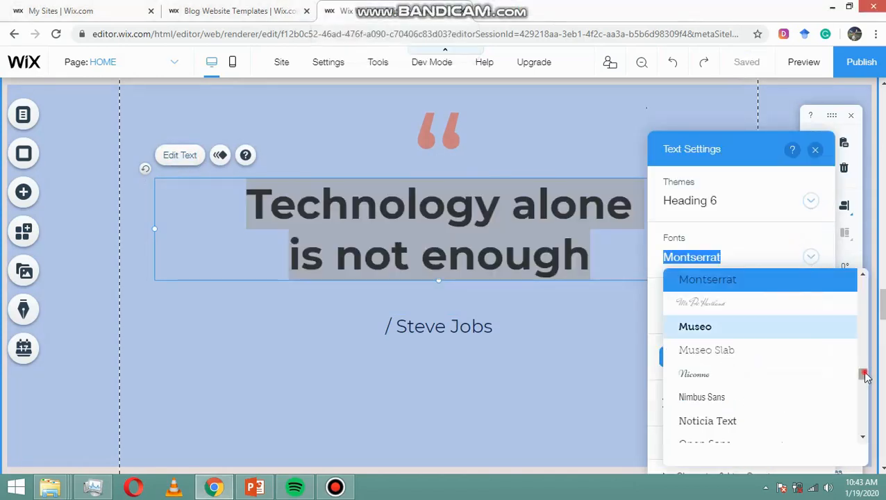
scroll(768, 309, "up", 5)
left_click(767, 305)
left_click(812, 148)
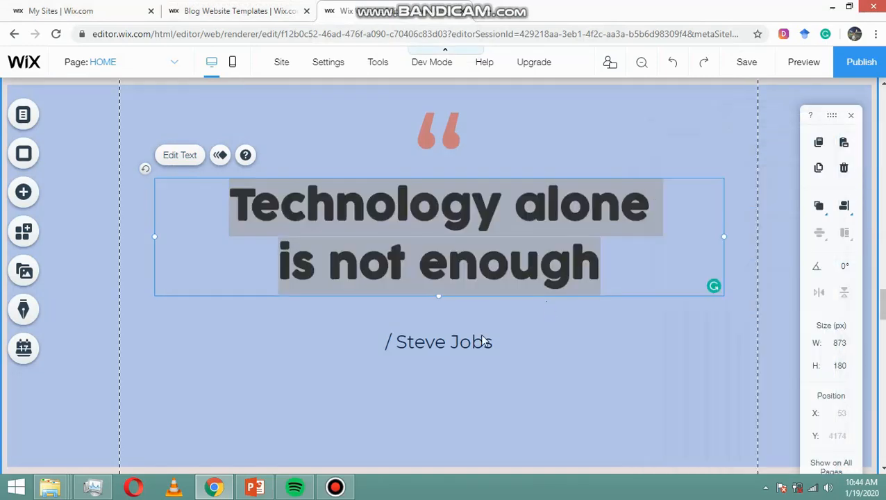
Step: Delete the EVERY TEACHER'S DILEMMAS strip and the TECHNOLOGY IN CLASS strip below the quote on the home page
left_click(481, 340)
scroll(559, 296, "down", 10)
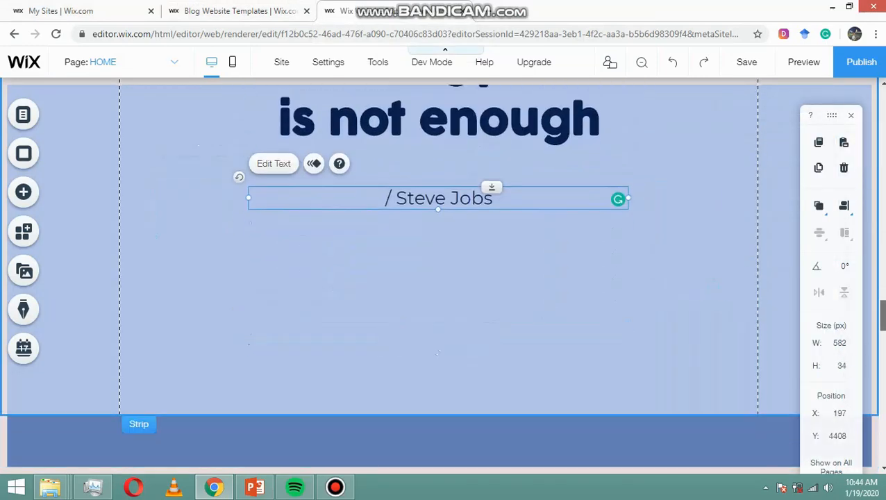
scroll(559, 296, "down", 10)
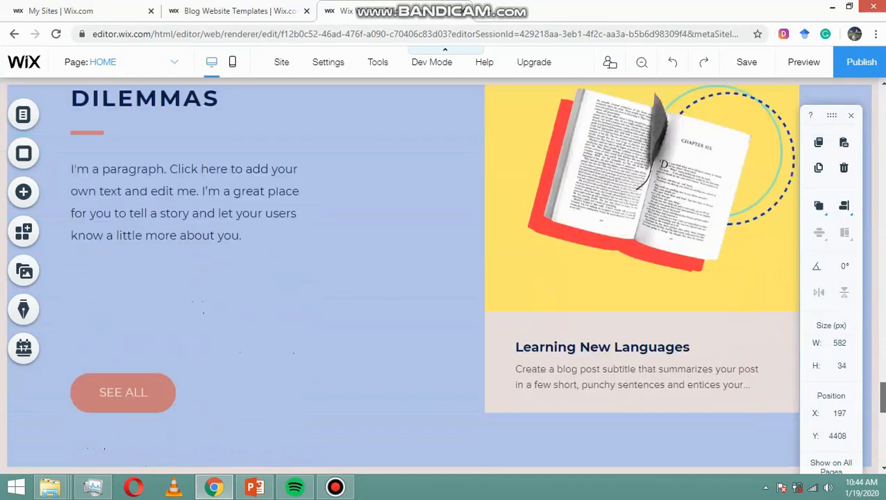
scroll(559, 297, "up", 6)
scroll(590, 147, "up", 1)
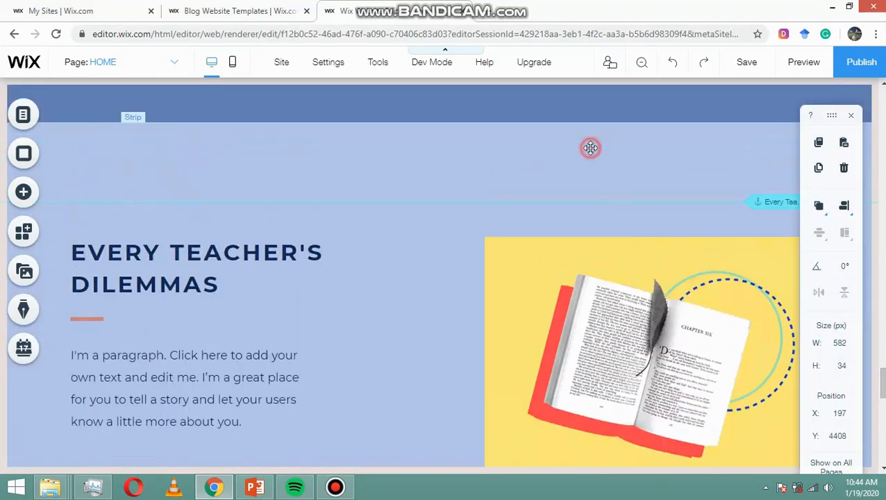
left_click(589, 147)
scroll(590, 147, "up", 5)
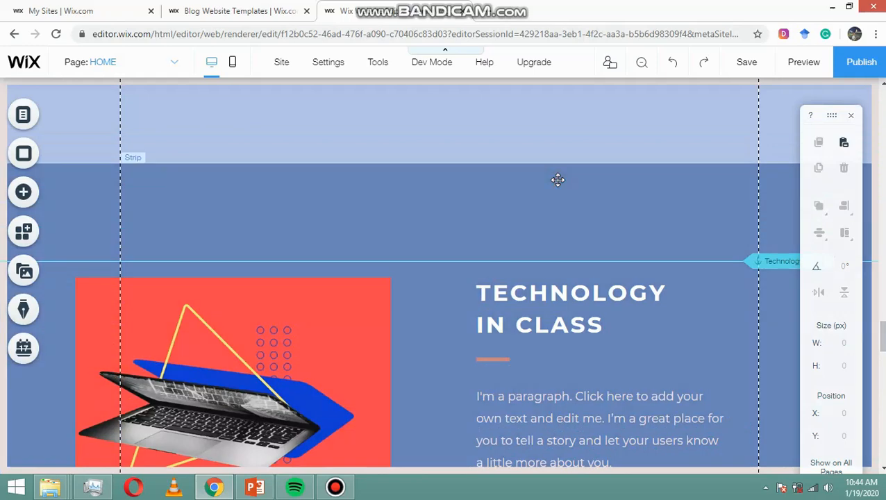
left_click(557, 180)
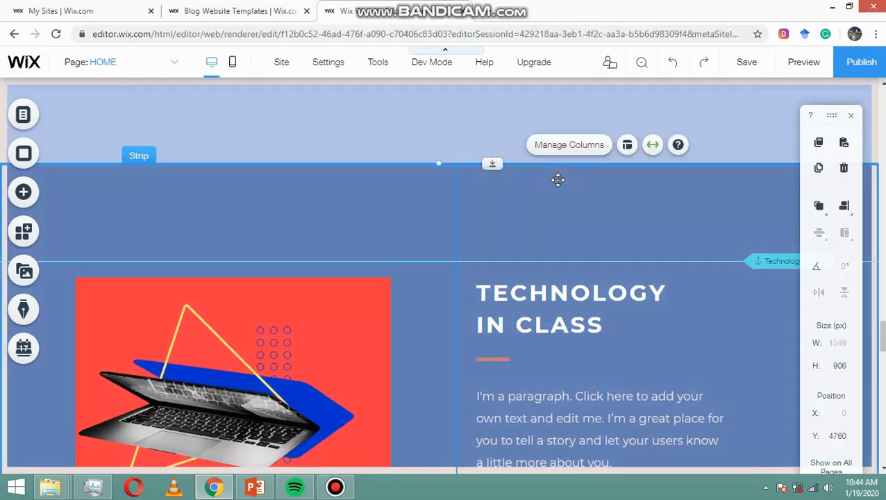
key("Delete")
scroll(557, 180, "down", 9)
scroll(557, 180, "up", 9)
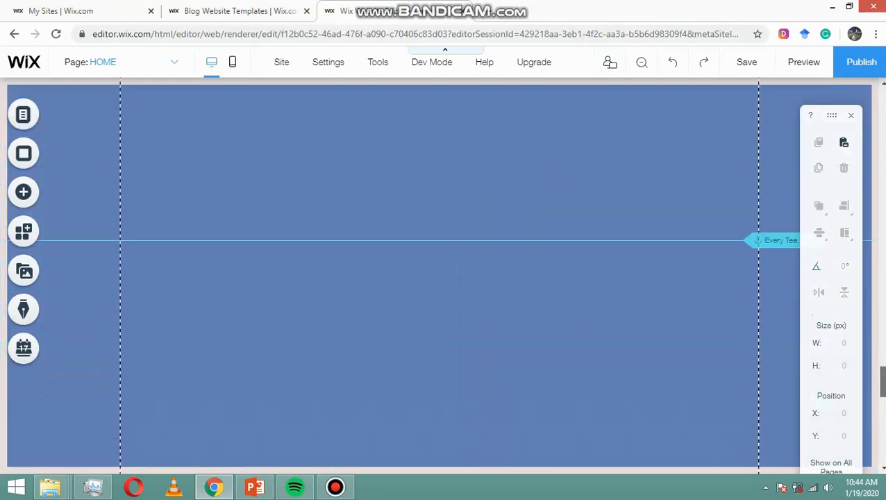
left_click(768, 253)
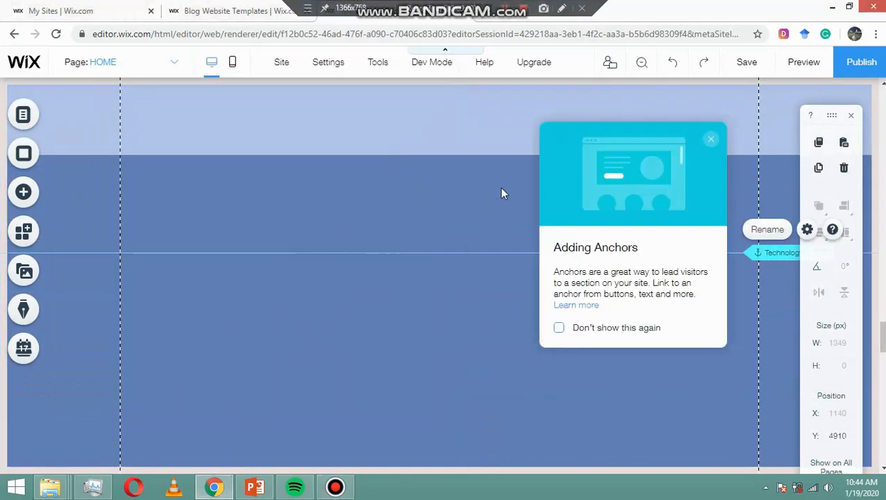
left_click(711, 144)
left_click(531, 166)
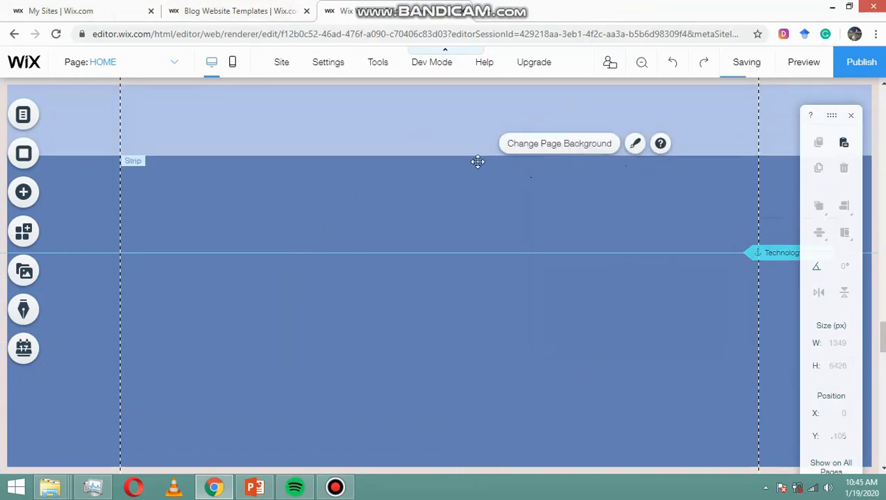
left_click_drag(883, 346, 523, 309)
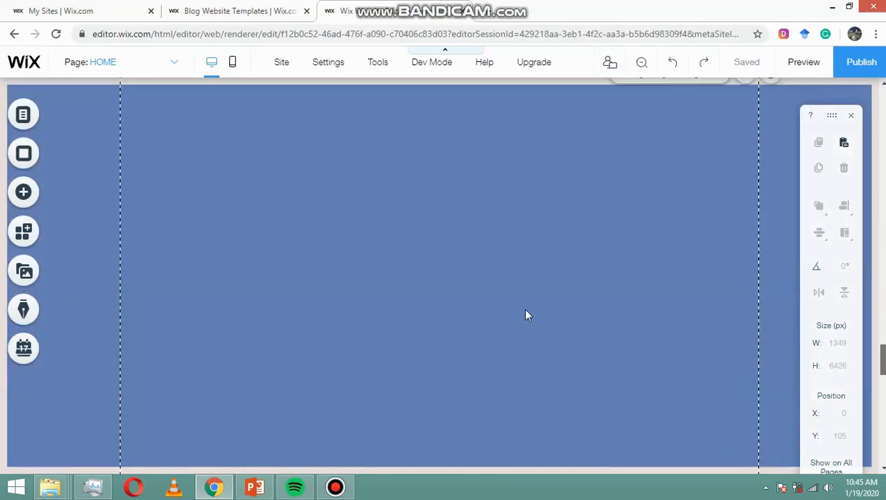
scroll(457, 232, "up", 4)
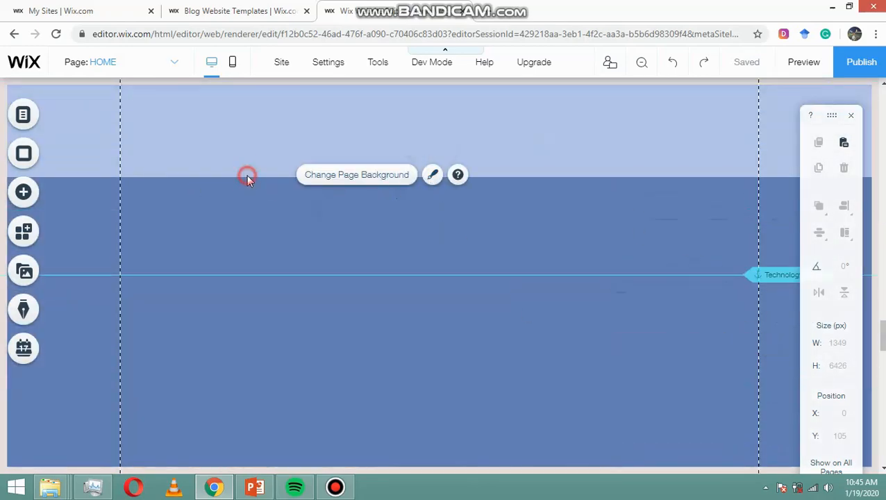
left_click(884, 401)
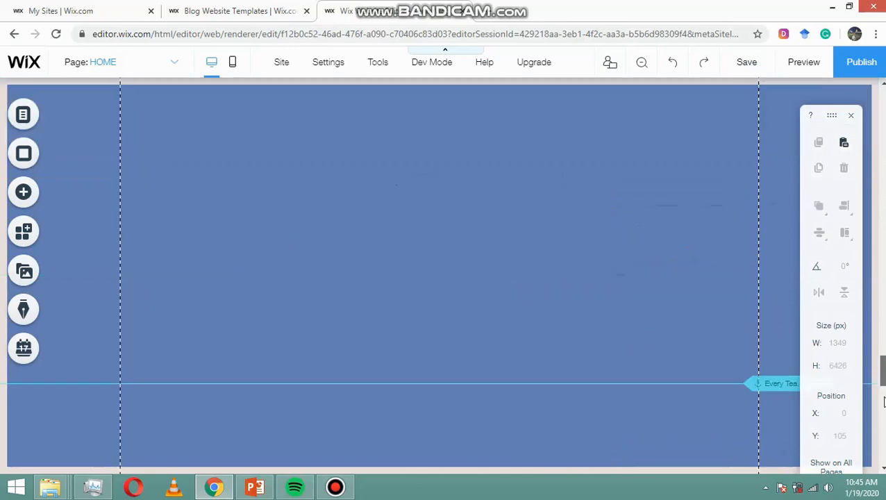
left_click(884, 402)
left_click(508, 163)
left_click_drag(492, 104, 567, 142)
left_click_drag(883, 415, 883, 361)
left_click(338, 313)
key("ctrl+z")
Step: Delete the two leftover anchors of the removed technology and teacher sections from the empty area below the quote
left_click(767, 392)
key("Delete")
left_click(782, 404)
key("Delete")
right_click(601, 248)
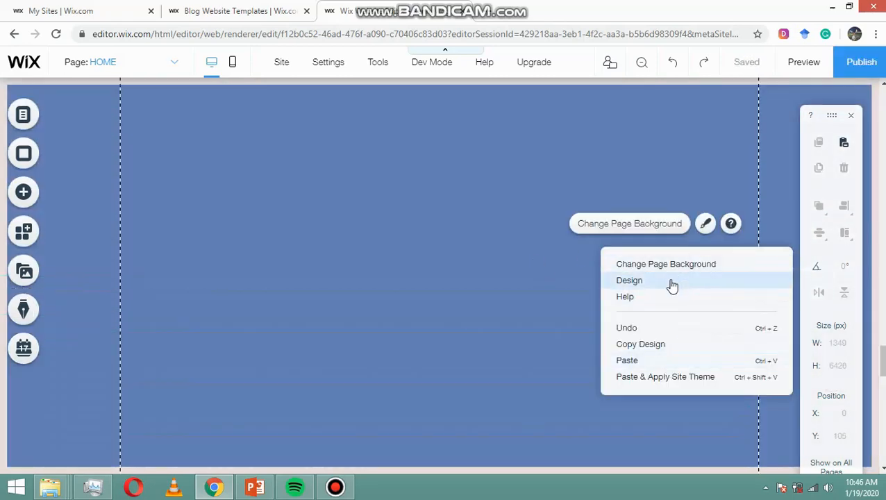
left_click(672, 285)
left_click(829, 141)
Step: Move the FEATURED POST strip up to directly below the header image strip, at a Y position of about 582 px
left_click_drag(883, 362, 883, 129)
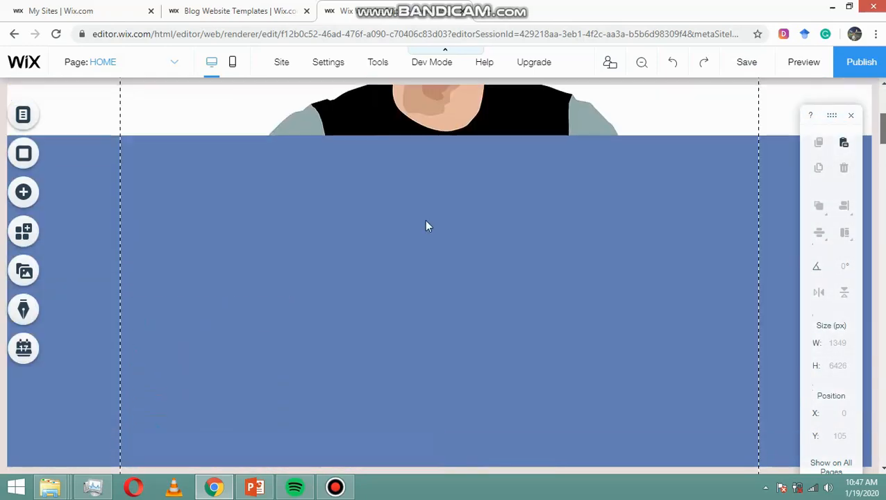
scroll(426, 226, "down", 5)
left_click(444, 268)
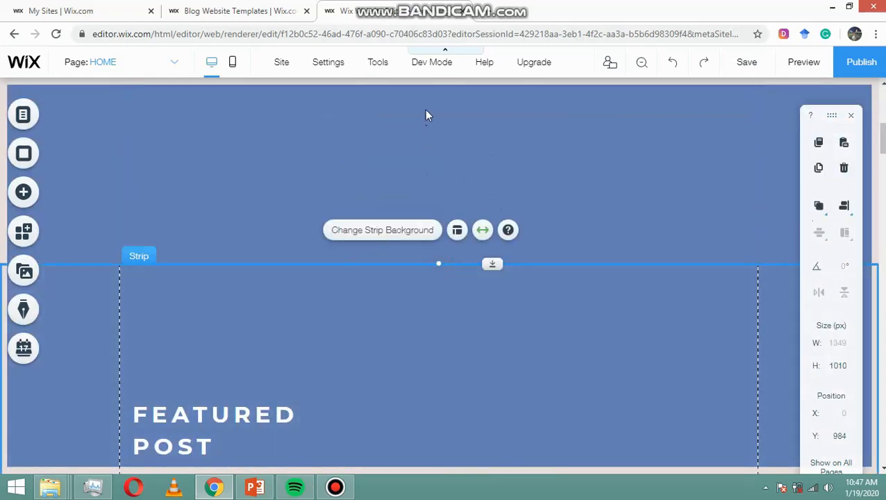
left_click_drag(426, 116, 426, 111)
key("ctrl+z")
left_click_drag(439, 268, 420, 79)
left_click_drag(883, 145, 884, 132)
left_click_drag(345, 242, 348, 224)
Step: Try to move the FEATURED POST heading, its accent line and the post feed up together within their strip
left_click(351, 350)
scroll(352, 350, "down", 3)
left_click(148, 216, "shift")
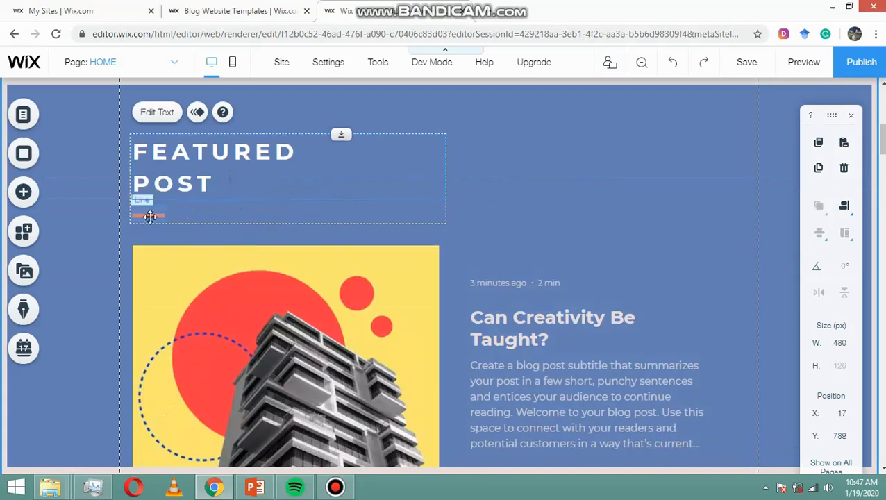
left_click(528, 260, "shift")
scroll(350, 259, "up", 2)
left_click(340, 168)
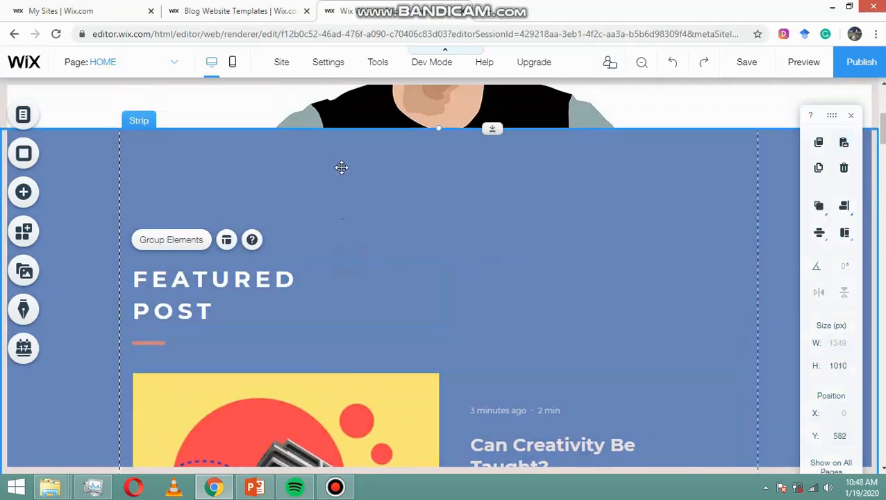
left_click(268, 281)
left_click(154, 345, "shift")
left_click(526, 370, "shift")
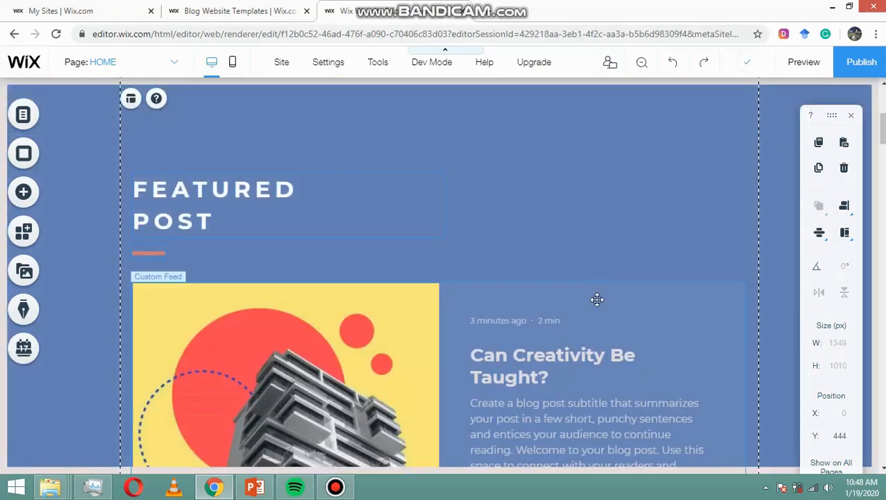
scroll(597, 300, "up", 3)
scroll(555, 300, "down", 4)
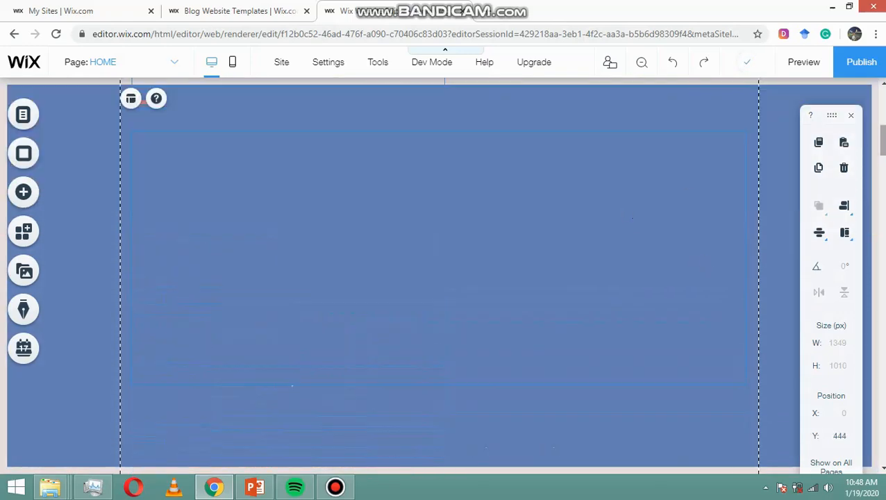
key("ctrl+z")
scroll(417, 305, "up", 3)
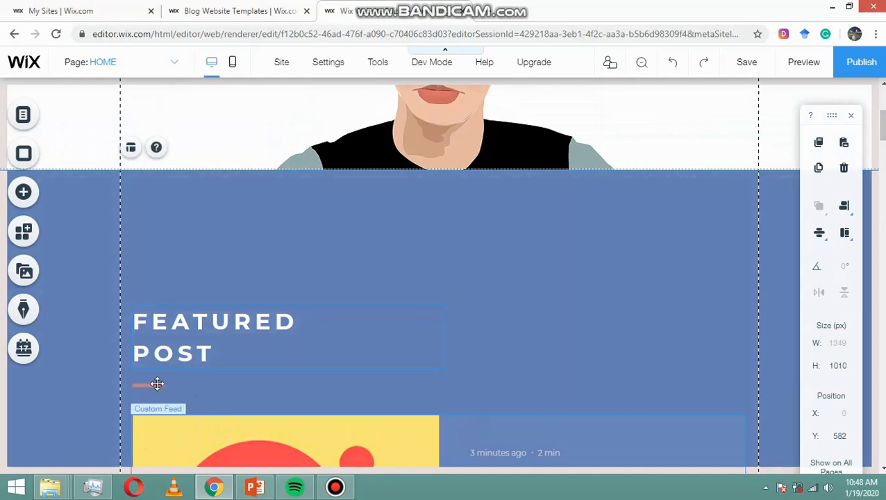
left_click_drag(371, 223, 369, 223)
key("ctrl+z")
Step: Move the FEATURED POST heading up within its strip to a Y position of about 680 px
left_click(586, 154)
scroll(586, 153, "up", 5)
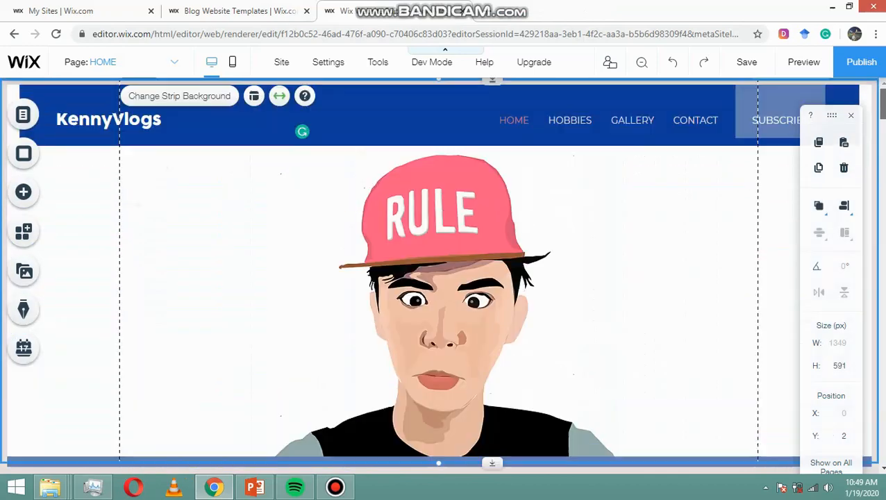
scroll(259, 243, "down", 5)
left_click(259, 243)
left_click(213, 261)
left_click_drag(213, 262, 212, 190)
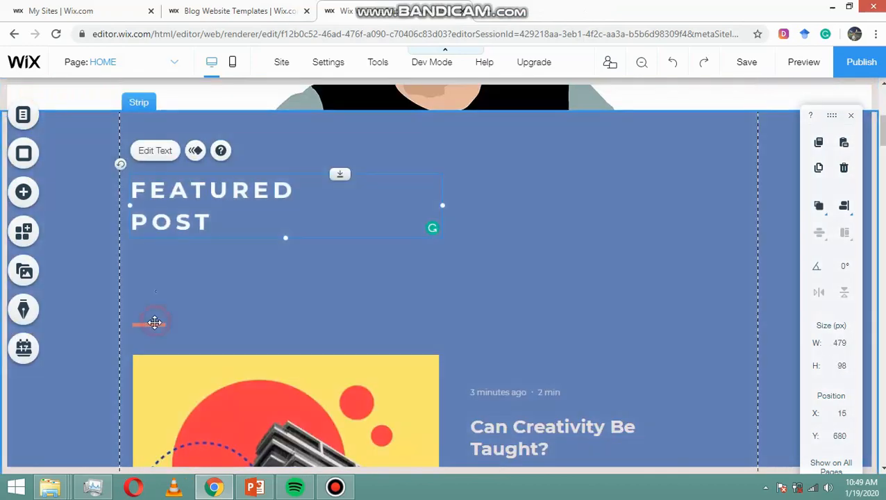
Step: Move the accent line and the post feed up together below the heading, to a Y position of about 807 px
left_click(154, 323)
left_click(241, 361, "ctrl")
left_click_drag(250, 277, 245, 295)
Step: Shorten the FEATURED POST strip from its lower edge to a height of about 721 px
left_click_drag(882, 131, 883, 102)
scroll(275, 331, "down", 10)
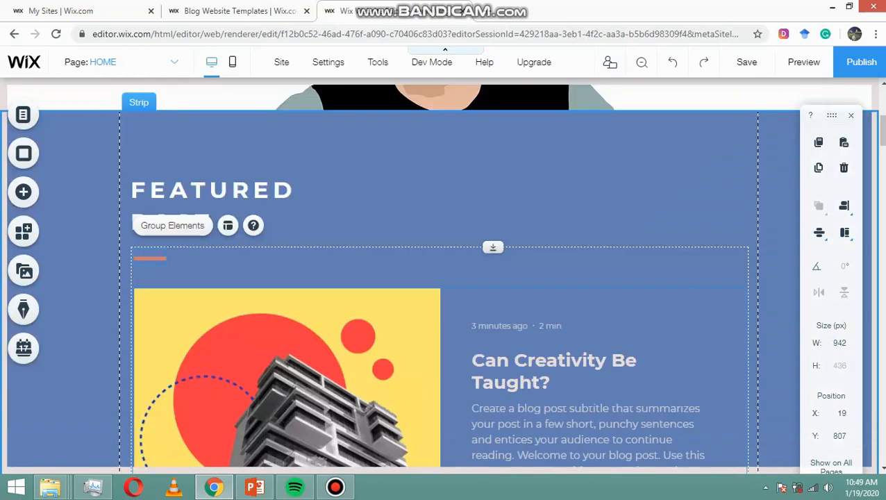
left_click_drag(497, 355, 443, 168)
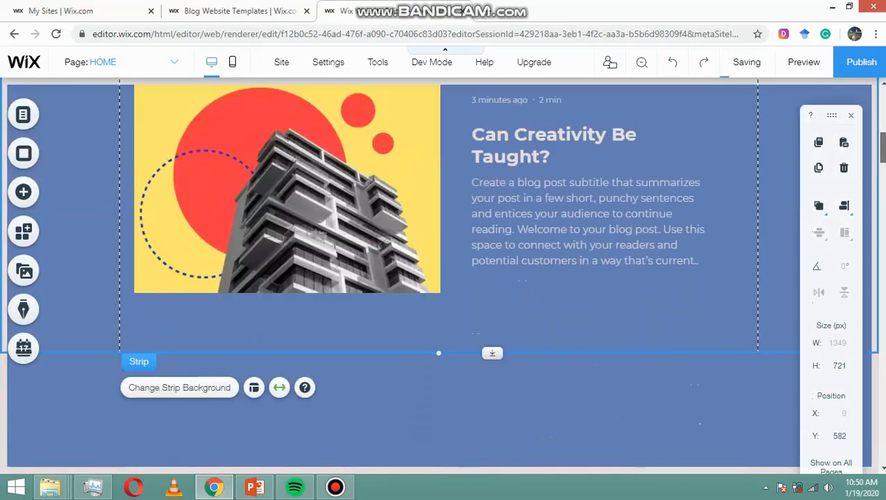
Step: Zoom the browser view out to examine the empty area between the FEATURED POST strip and the RECENT POSTS strip
scroll(514, 224, "down", 6)
left_click(514, 224)
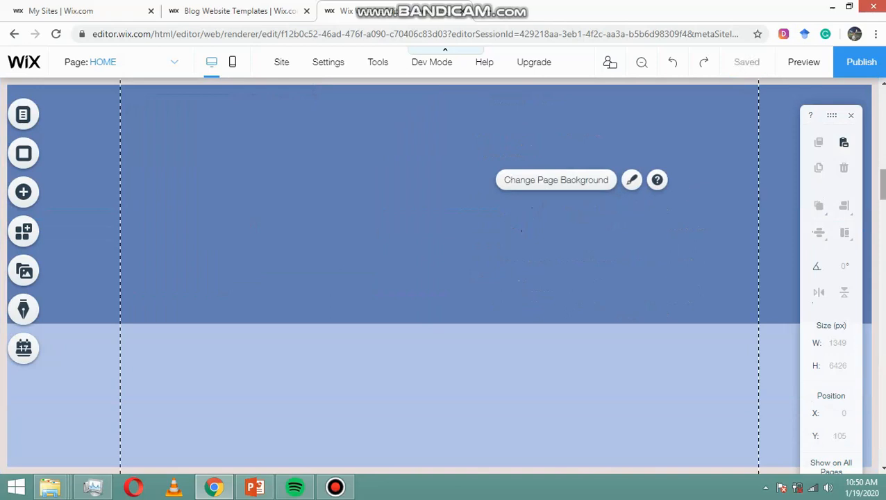
key("ctrl+minus")
key("ctrl+minus")
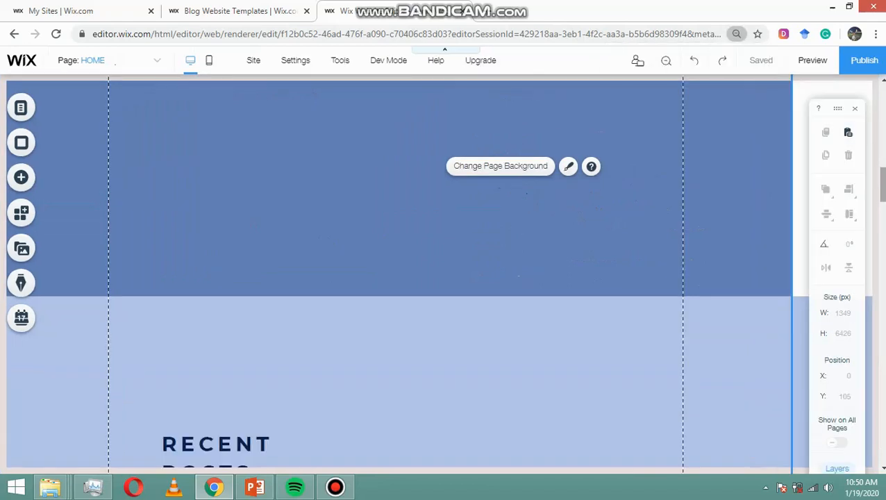
key("ctrl+minus")
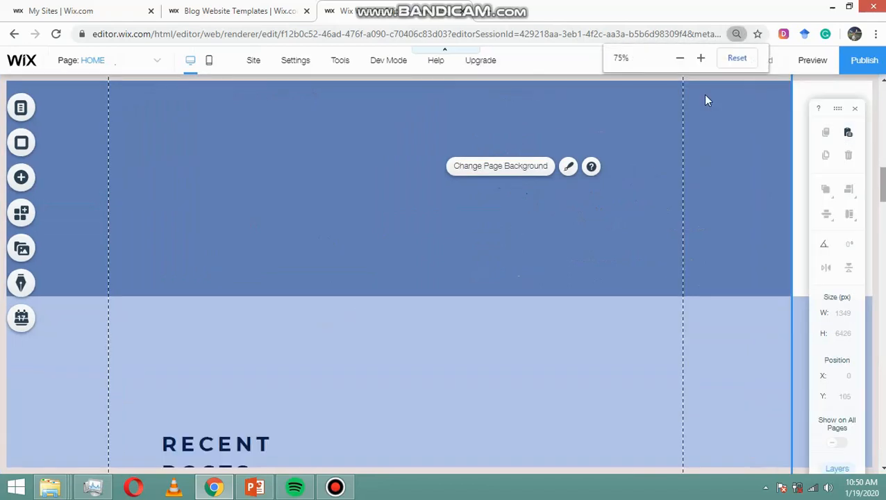
left_click(681, 61)
left_click(681, 61)
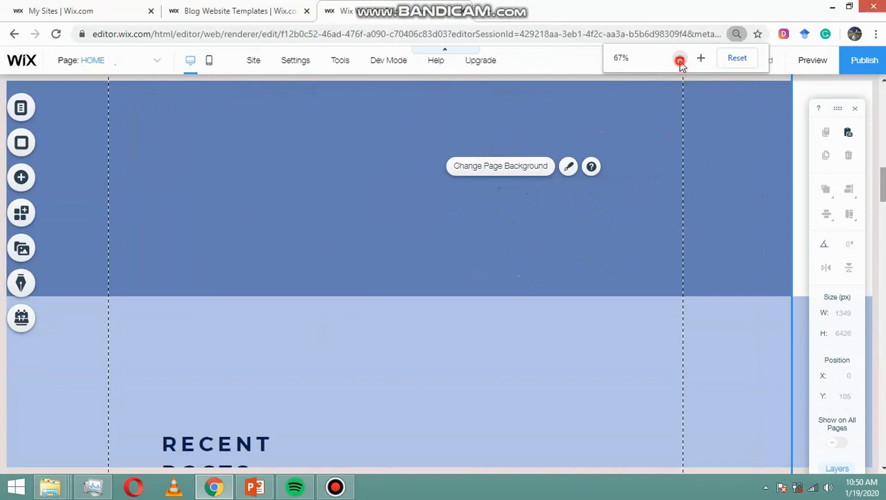
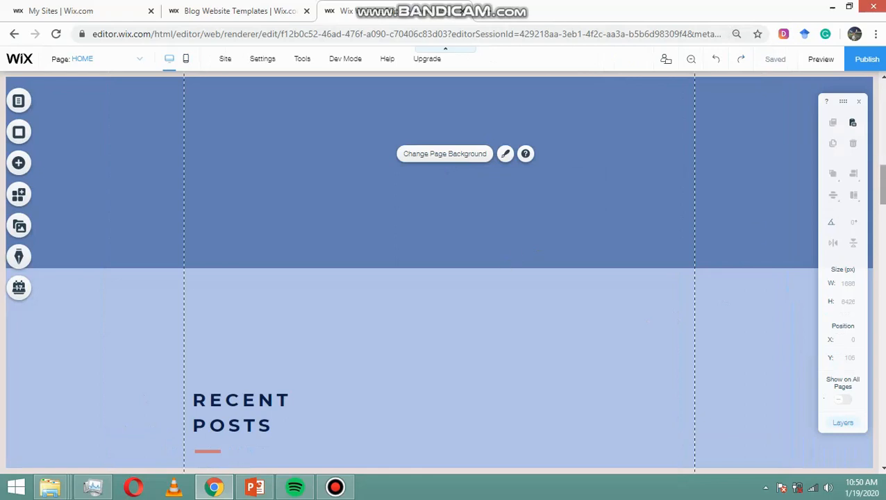
key("ctrl+minus")
key("ctrl+minus")
key("ctrl+minus")
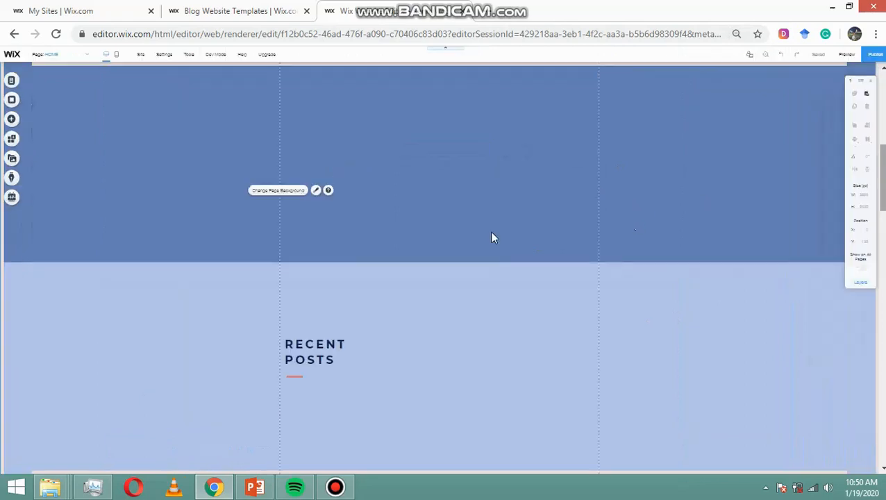
scroll(515, 233, "up", 2)
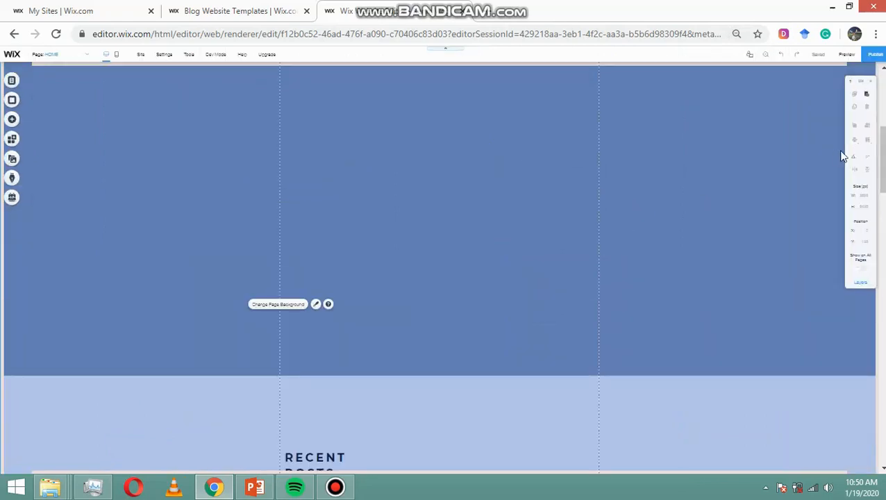
Step: Look over the home page sections from FEATURED POST to LEADERSHIP IN CLASS to check the spacing between the strips
scroll(841, 155, "down", 5)
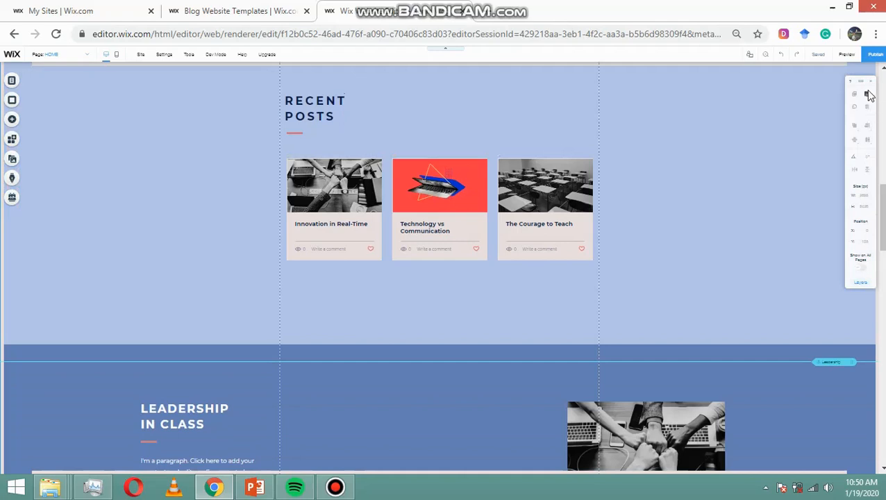
scroll(864, 95, "up", 5)
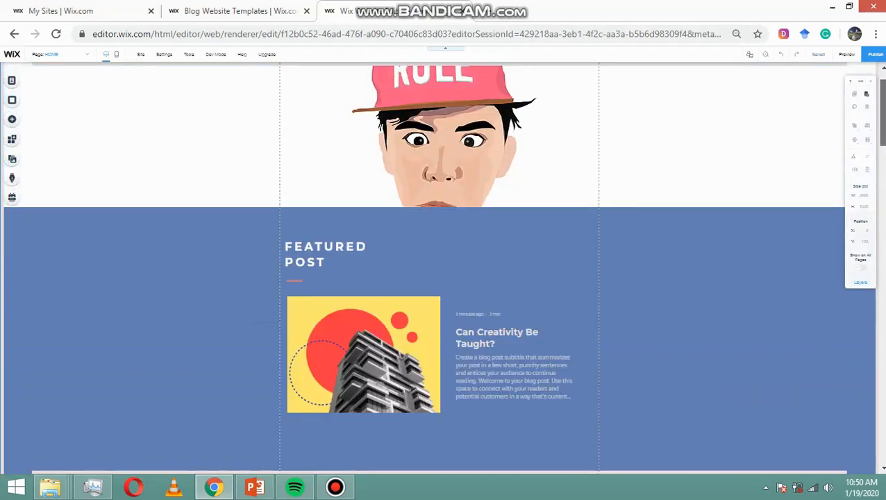
scroll(490, 236, "down", 3)
left_click(491, 236)
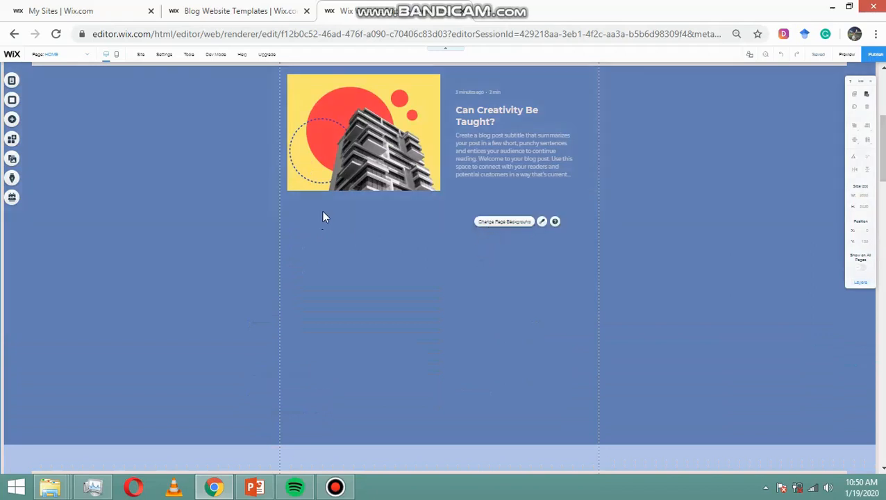
left_click(318, 245)
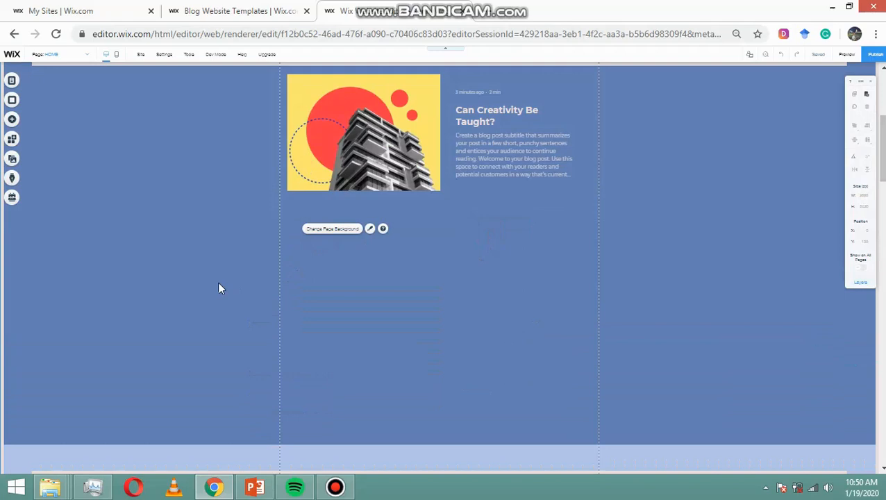
left_click(853, 200)
left_click(616, 444)
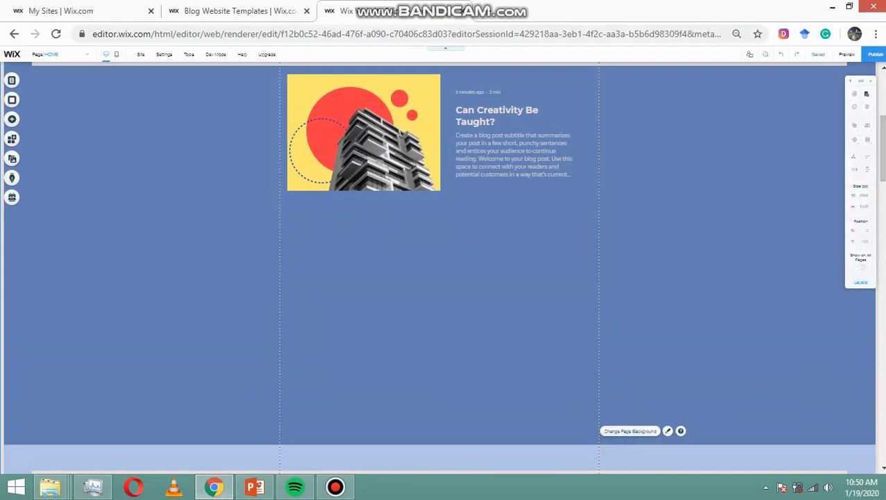
left_click_drag(881, 170, 879, 195)
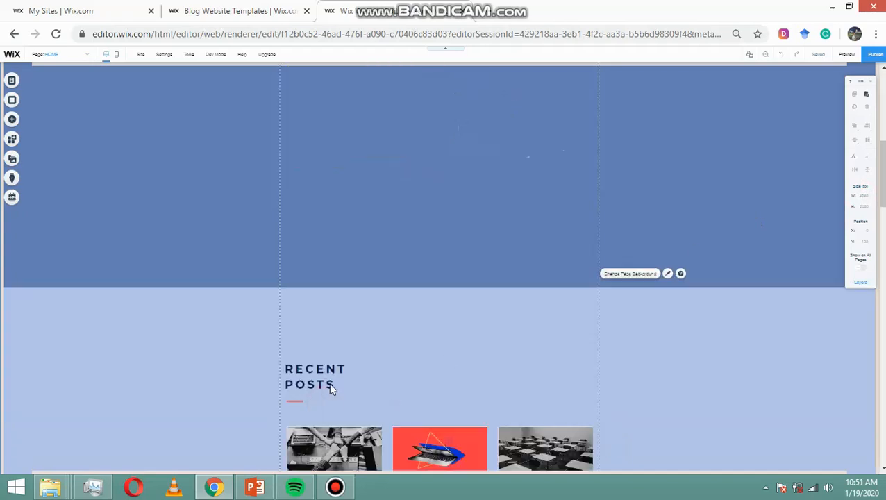
left_click(322, 364)
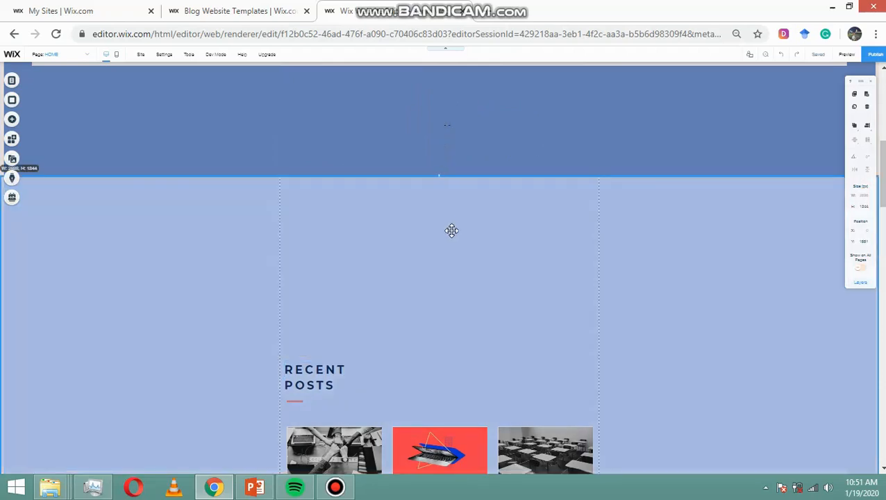
left_click(452, 233)
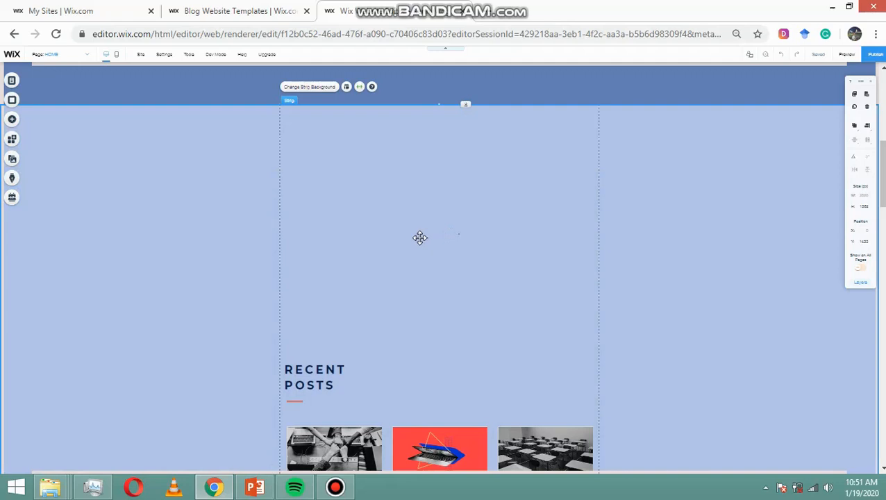
key("ctrl+z")
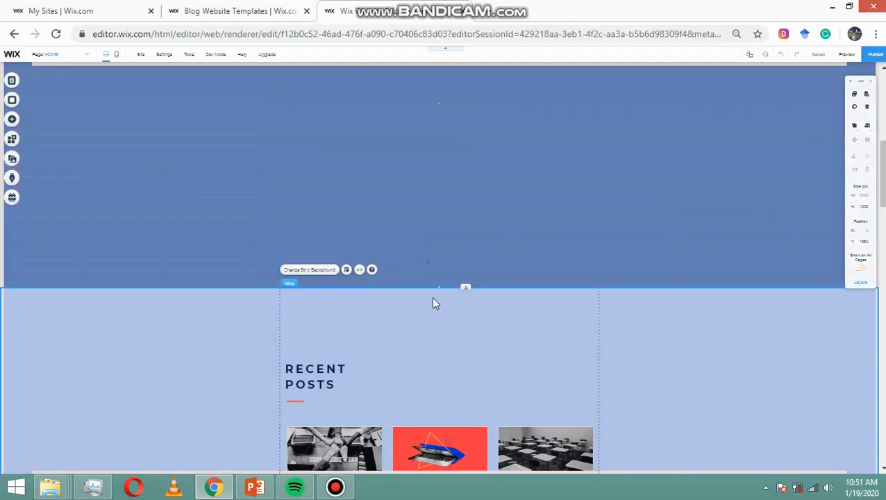
Step: Move the RECENT POSTS strip up with its contents to just below the featured post, at a Y position of about 1260 px
left_click_drag(431, 289, 430, 213)
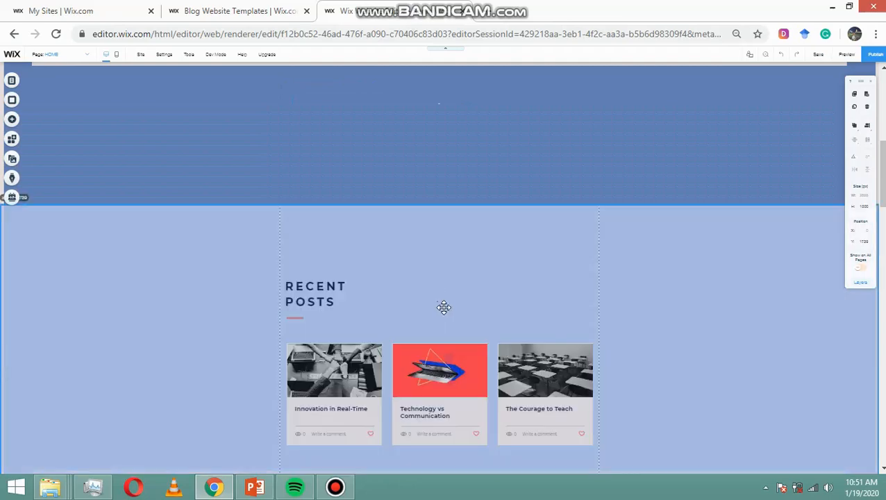
left_click(471, 224)
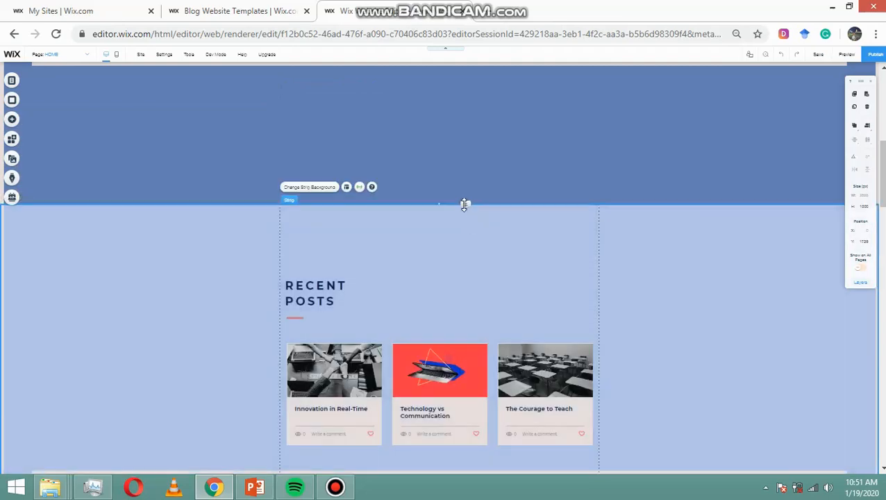
left_click_drag(438, 204, 439, 334)
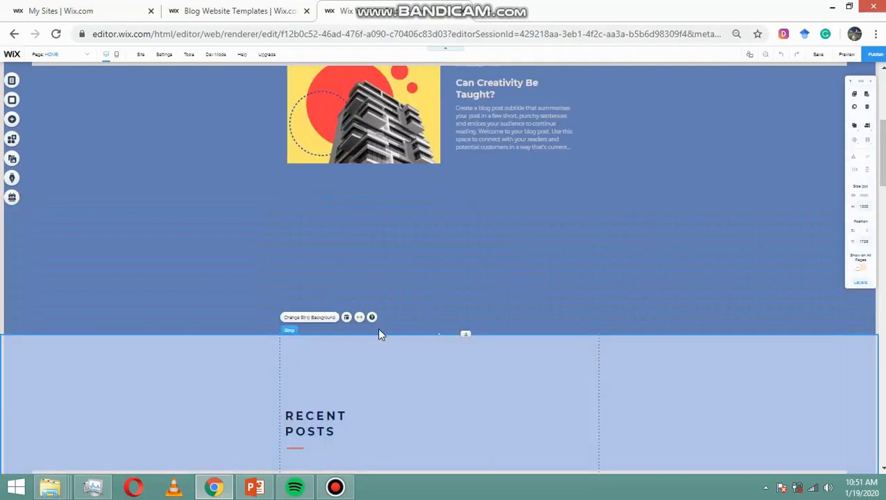
left_click(397, 336)
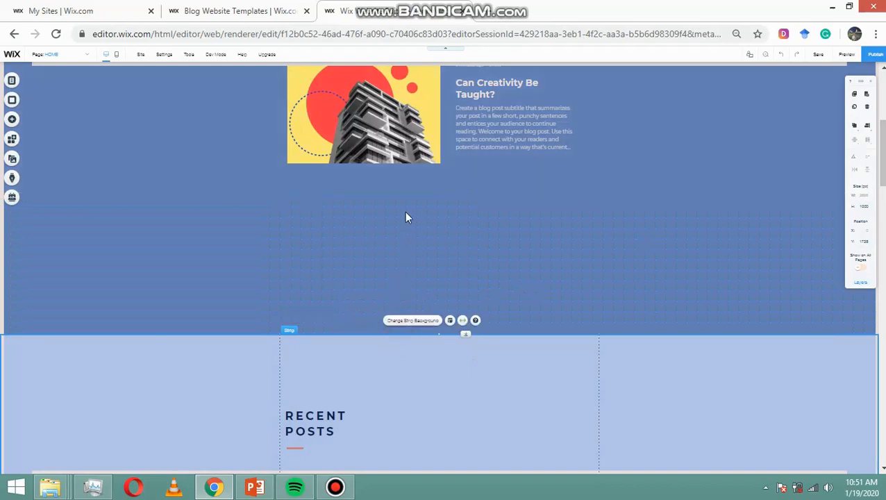
left_click_drag(408, 212, 407, 180)
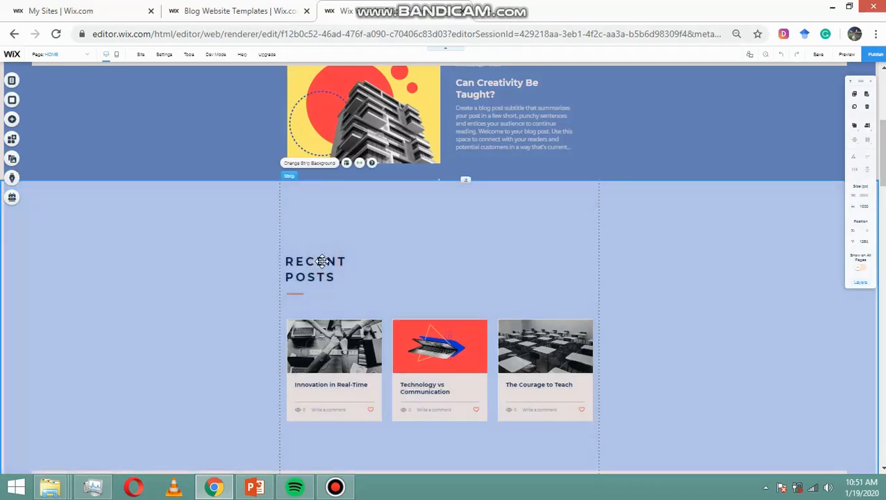
left_click(322, 261)
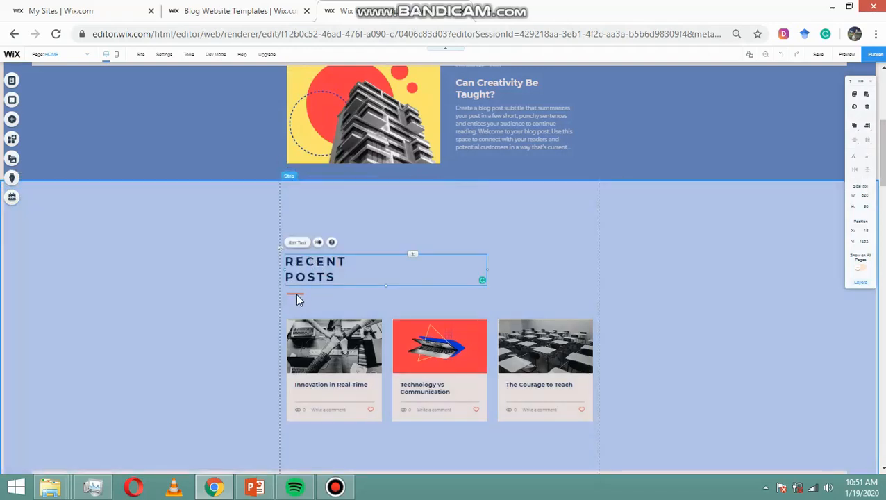
left_click(297, 295, "ctrl")
left_click(348, 322, "ctrl")
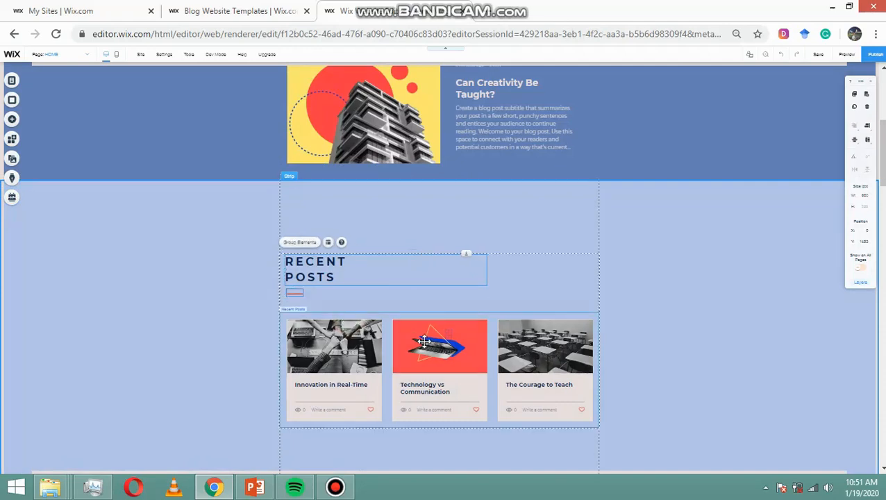
left_click(423, 254)
left_click(424, 202)
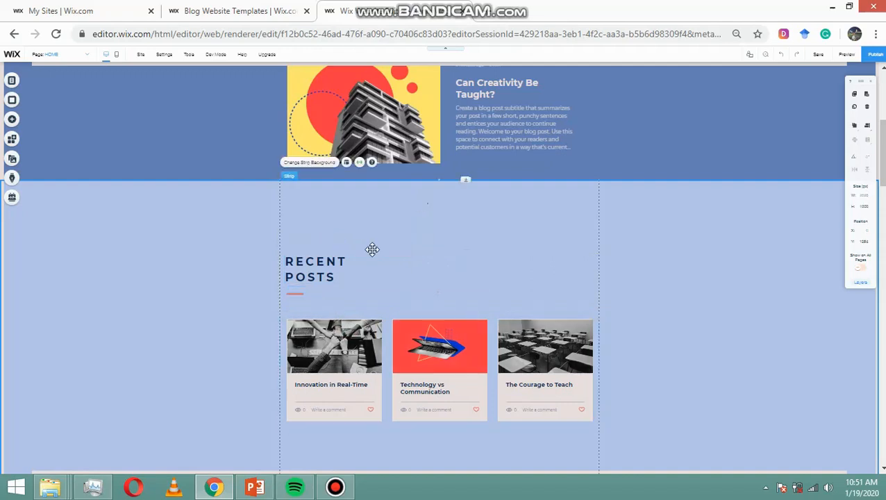
Step: Move the RECENT POSTS heading up within its strip to a Y position of about 1328 px
left_click(331, 262)
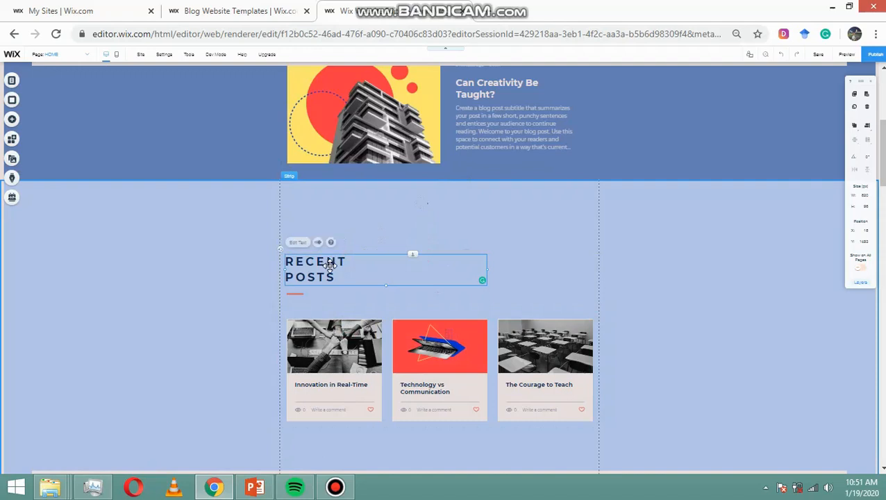
left_click(326, 201)
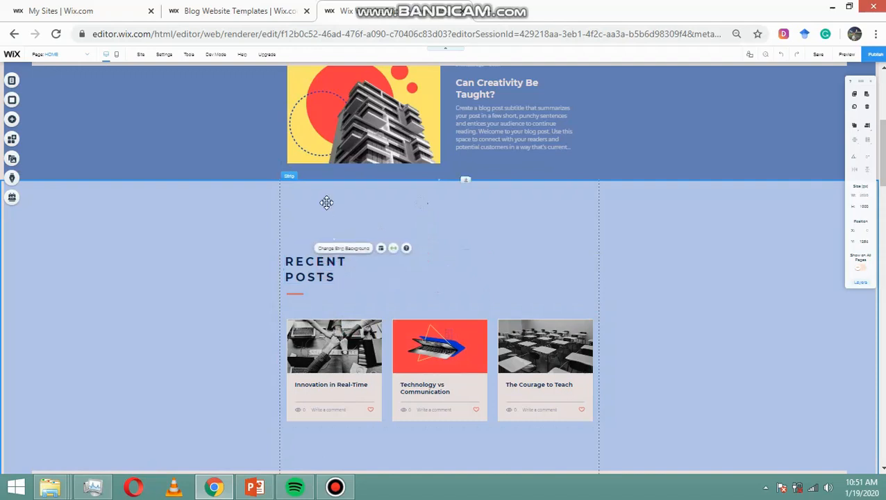
left_click(317, 263)
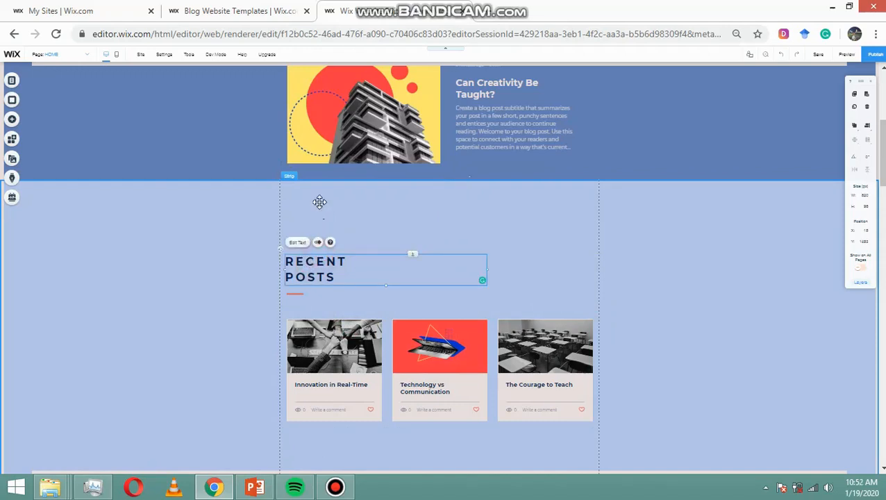
left_click_drag(319, 263, 319, 203)
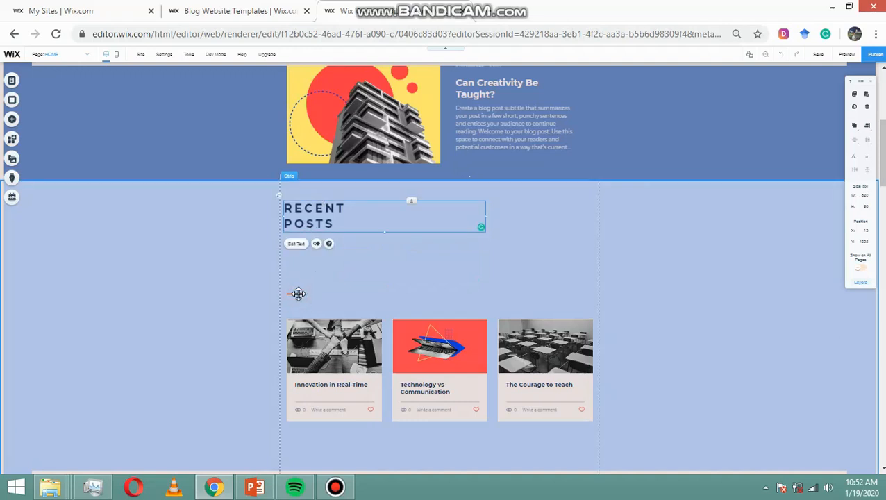
Step: Move the accent line up under the RECENT POSTS heading to Y 1438 px and the post feed below it to about 1461 px
left_click(299, 294)
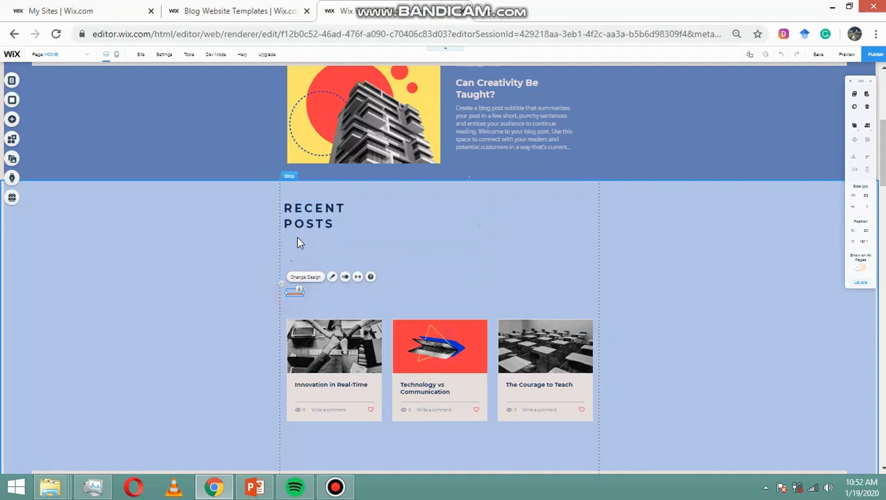
left_click_drag(295, 290, 292, 235)
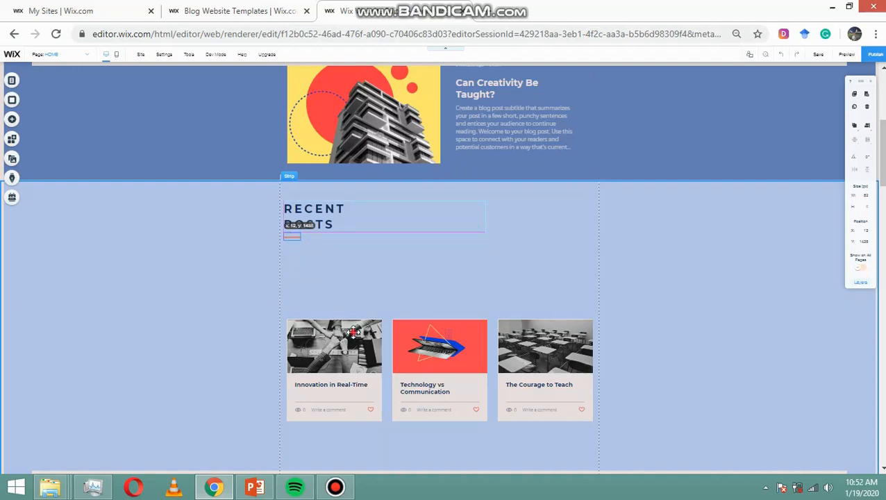
left_click(394, 340)
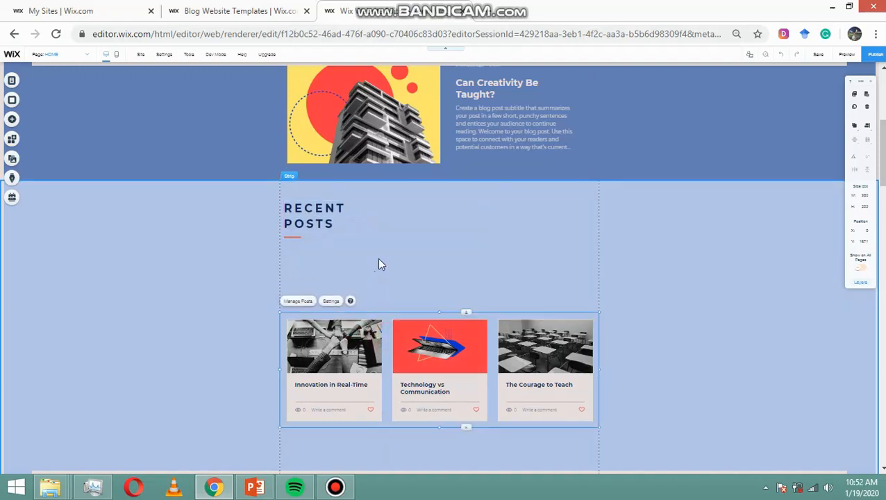
mouse_move(379, 259)
left_mouse_down()
mouse_move(391, 266)
mouse_move(382, 269)
left_mouse_up()
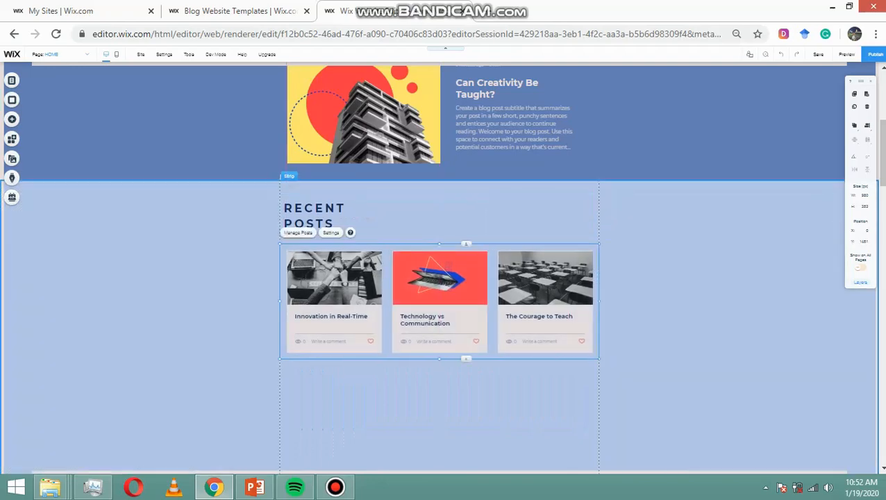
Step: Shorten the RECENT POSTS strip from its lower edge so that it ends a little below the post cards
scroll(659, 235, "down", 2)
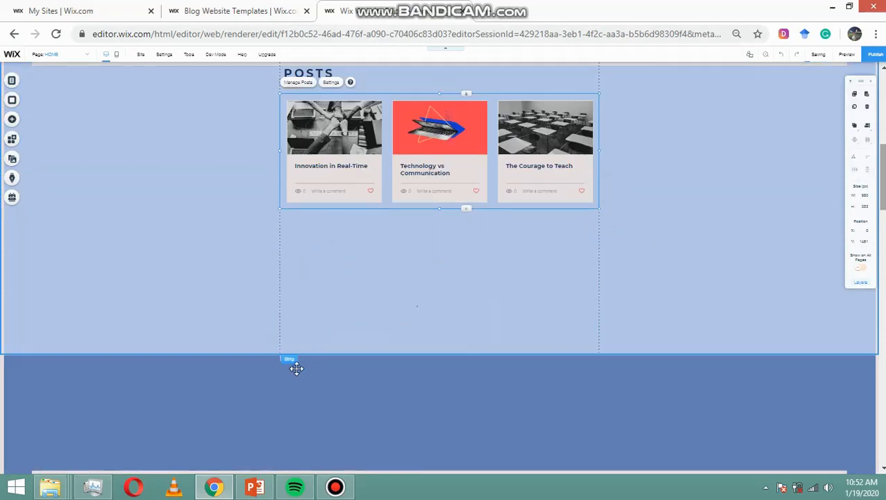
left_click(299, 345)
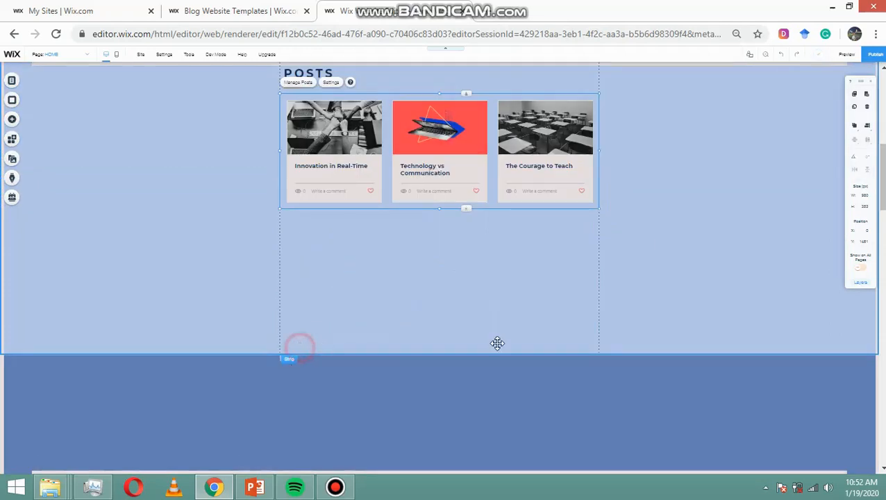
left_click(435, 352)
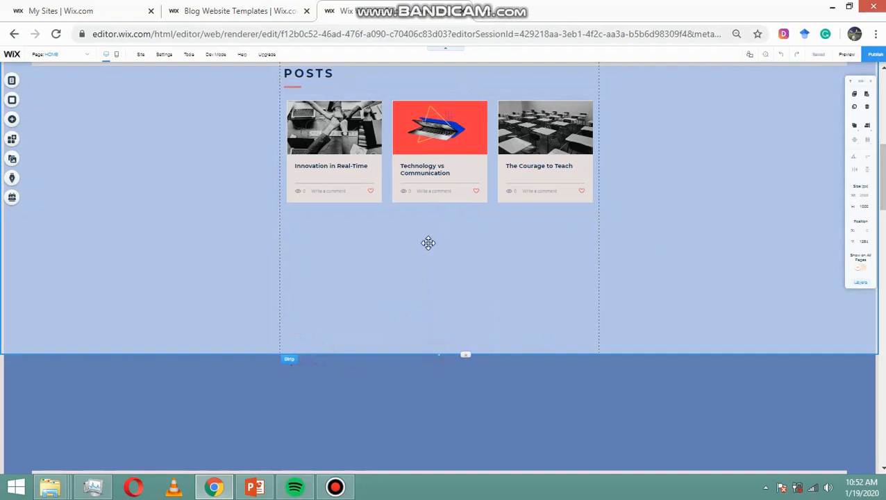
left_click_drag(428, 242, 427, 240)
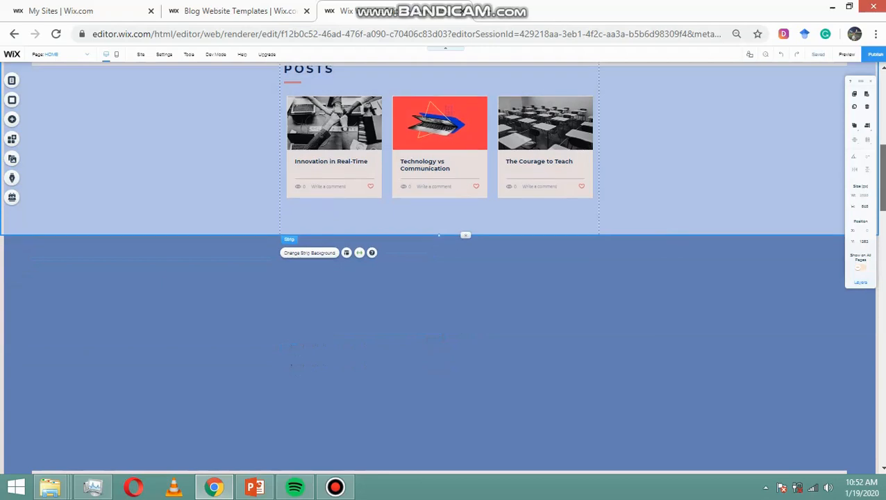
scroll(427, 240, "down", 5)
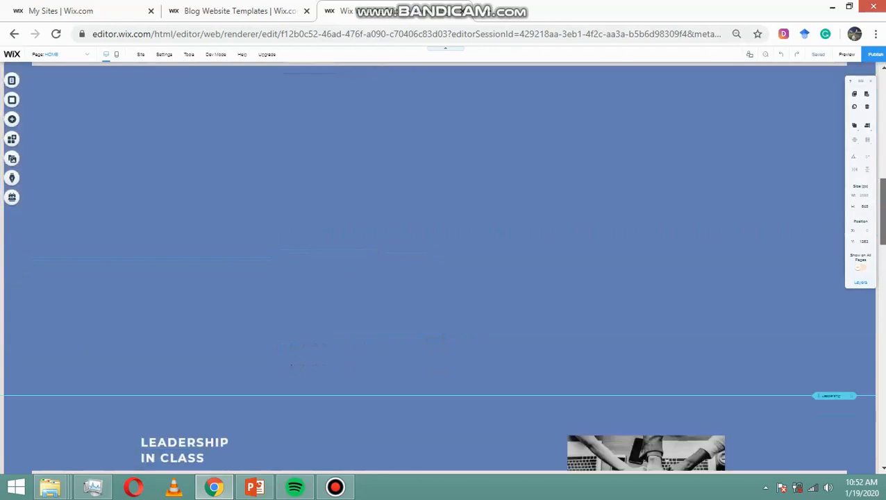
left_click(395, 292)
left_click(297, 257)
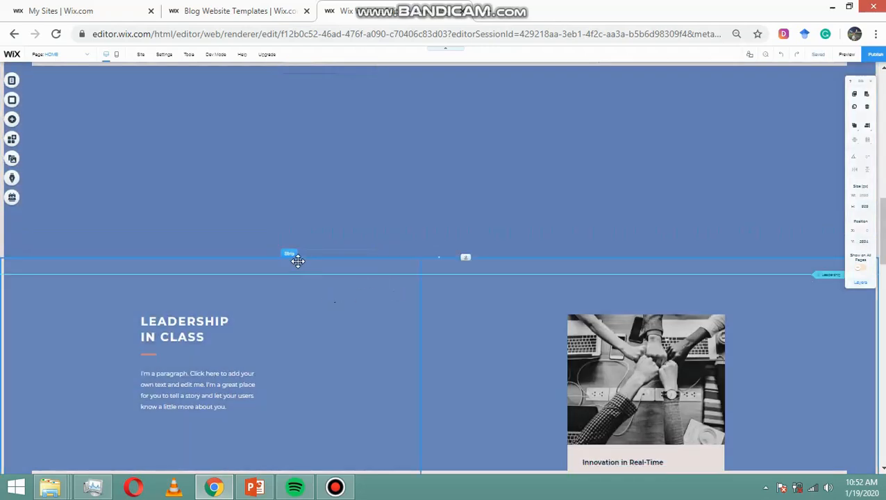
left_click(439, 257)
left_click_drag(450, 116, 443, 125)
left_click_drag(502, 146, 502, 135)
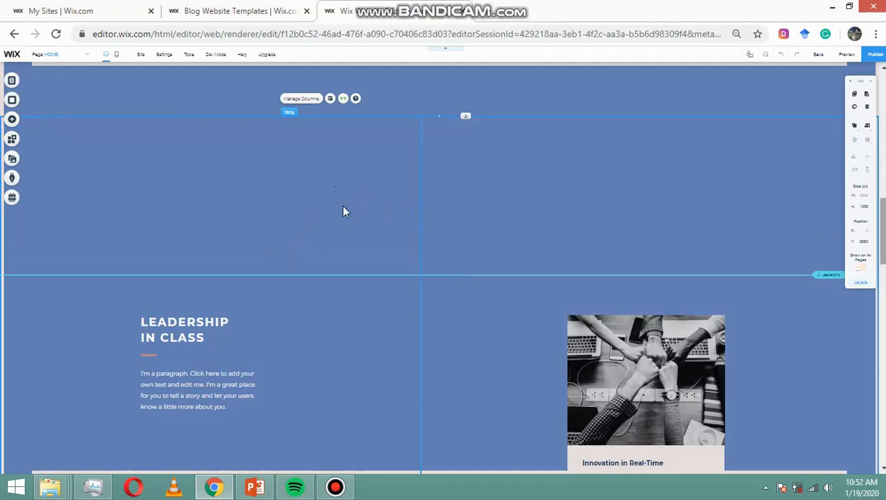
key("ctrl+z")
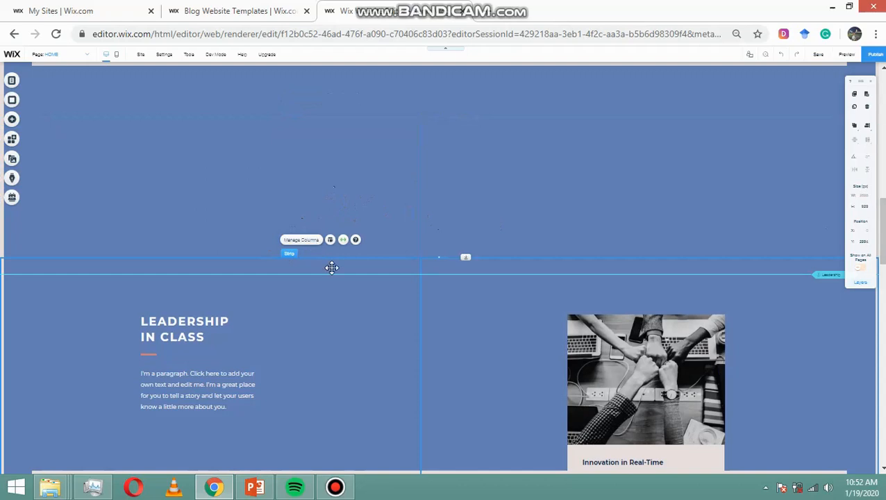
Step: Move the LEADERSHIP IN CLASS strip up with its contents to directly below the RECENT POSTS strip
left_click(332, 267)
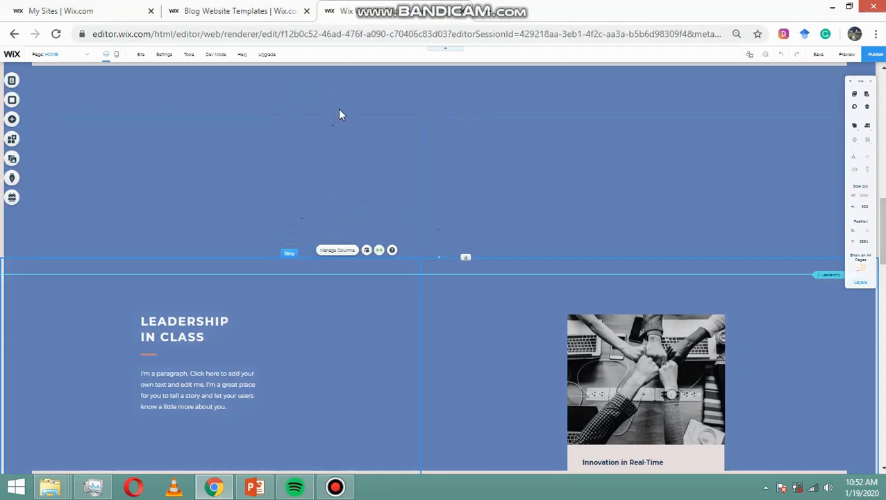
scroll(340, 111, "down", 2)
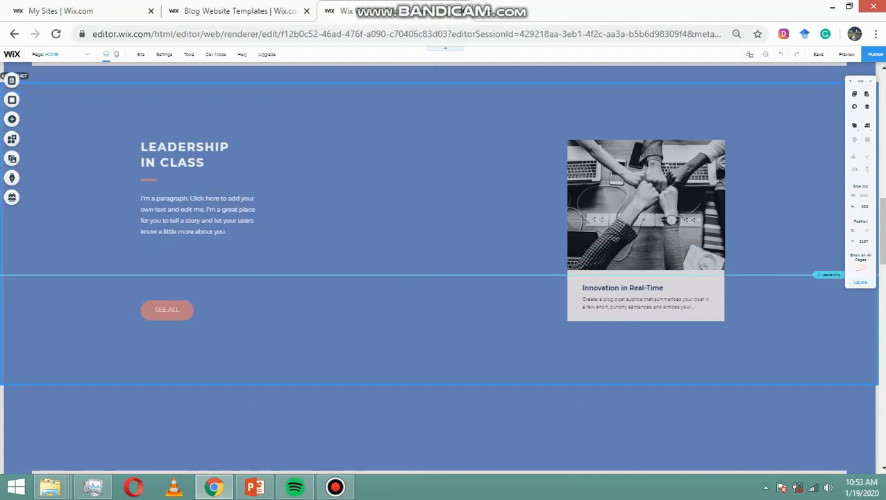
scroll(343, 363, "up", 3)
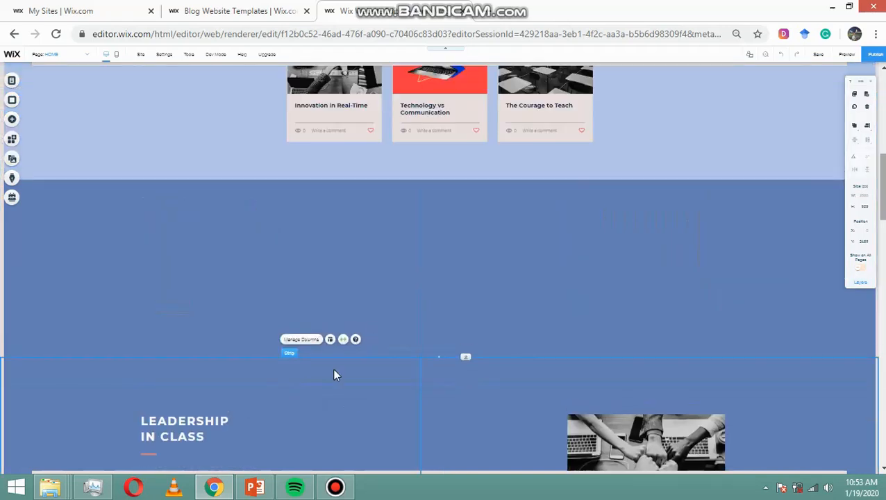
left_click(343, 363)
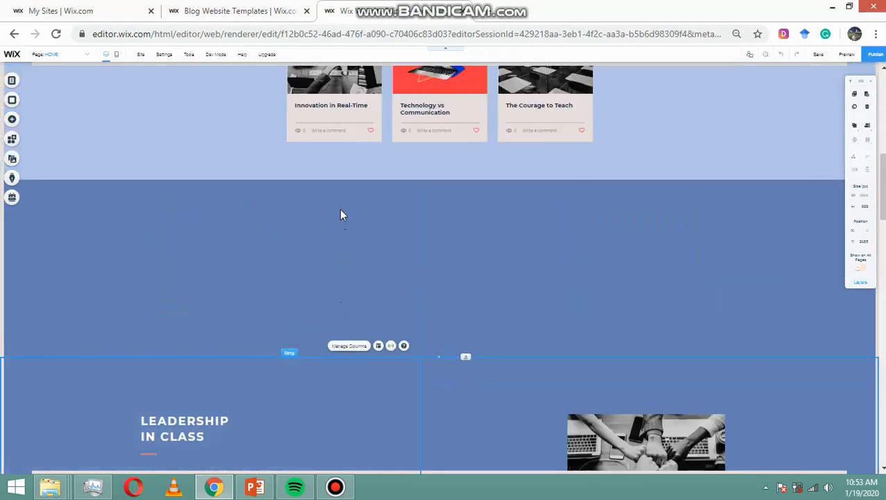
left_click_drag(340, 209, 340, 186)
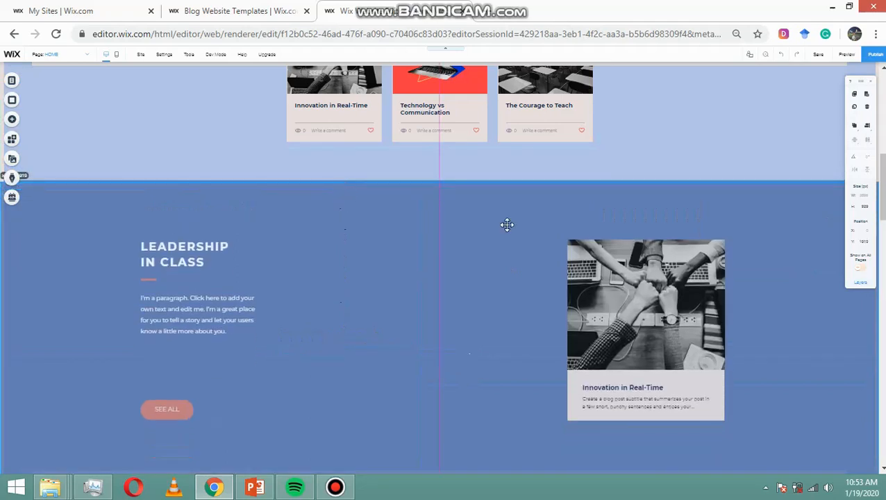
Step: Move the "Technology alone is not enough" quote strip up with its contents to the Leadership anchor line
left_click(883, 312)
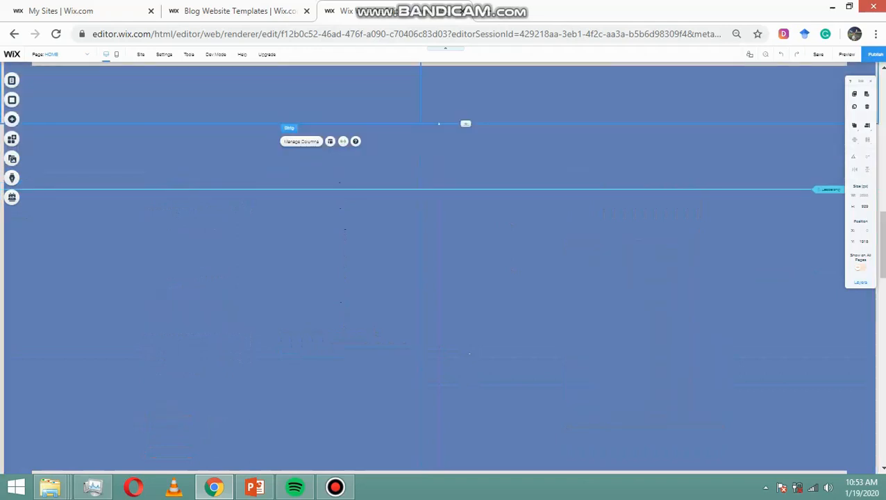
left_click(884, 312)
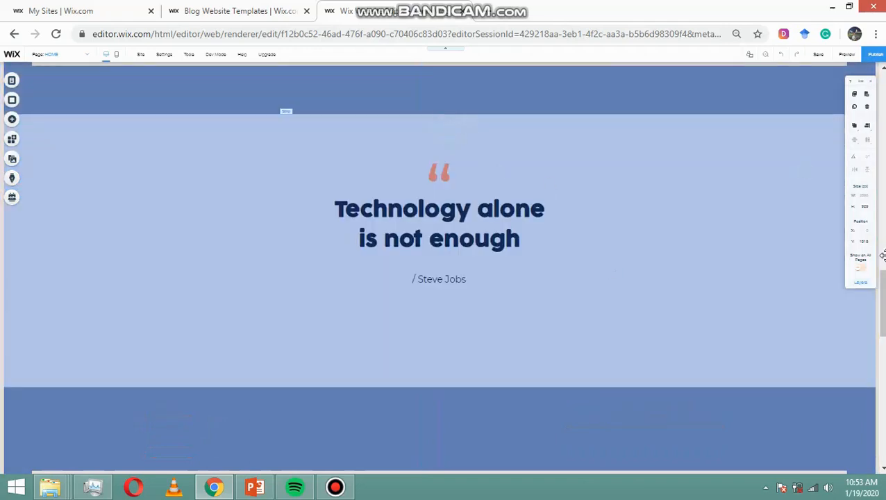
left_click(452, 132)
scroll(386, 365, "up", 4)
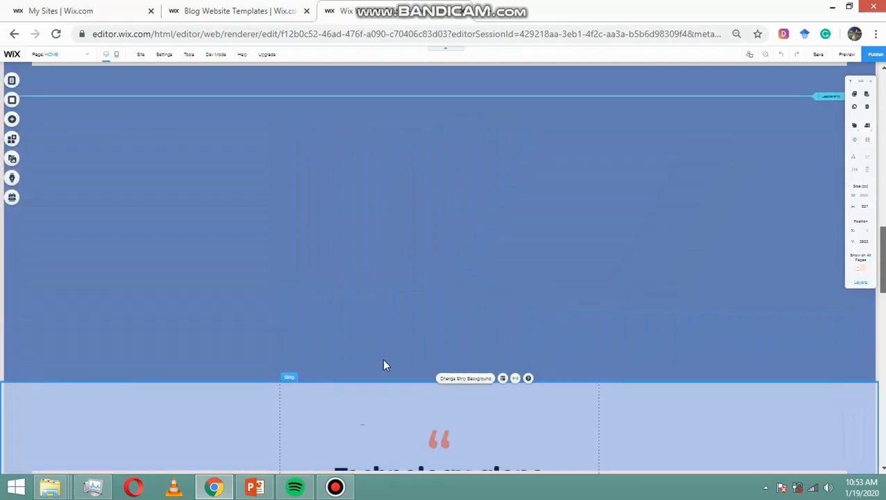
left_click(364, 395)
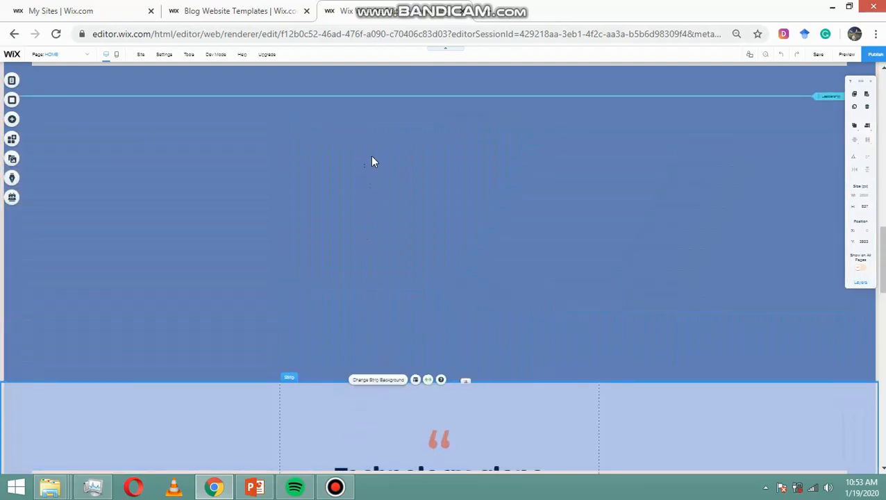
left_click_drag(372, 147, 374, 112)
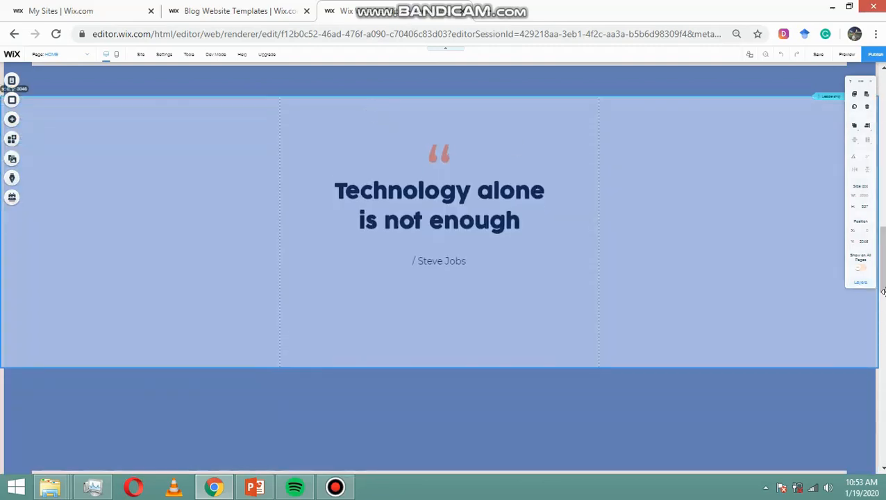
Step: Move the quote strip further up so that it starts just below the SEE ALL button and post card of the LEADERSHIP IN CLASS section
scroll(883, 282, "up", 4)
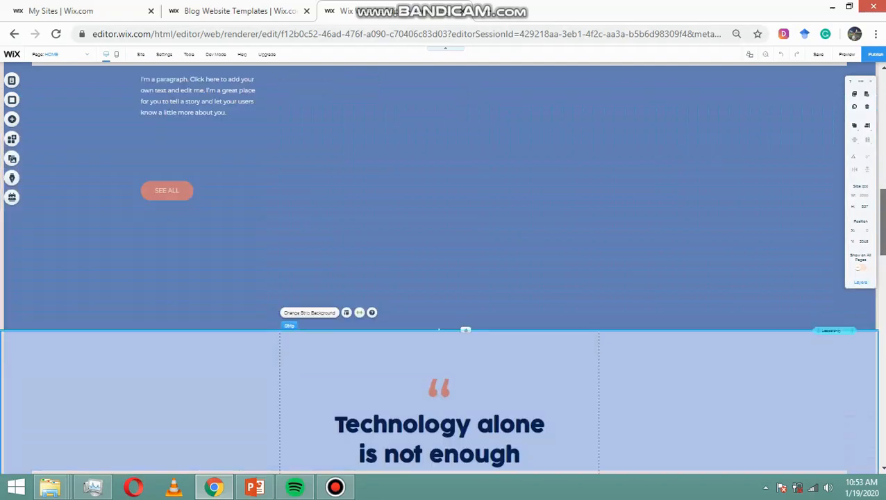
left_click_drag(883, 233, 884, 229)
left_click(322, 403)
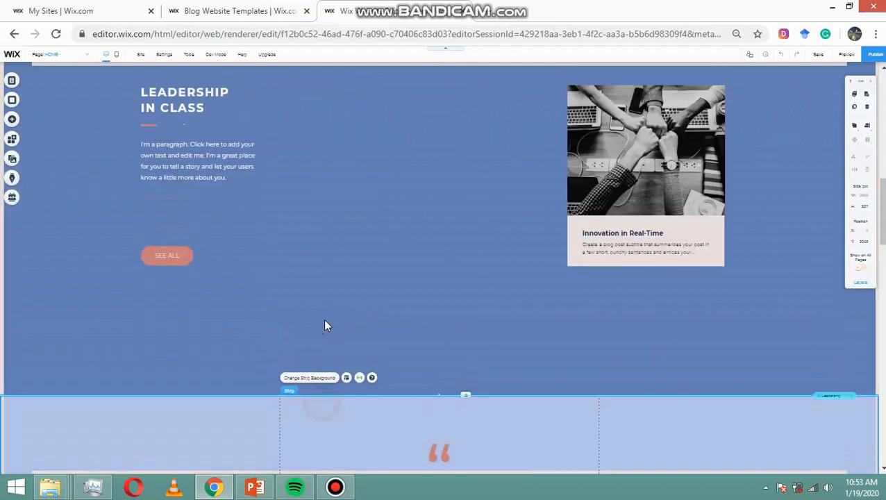
left_click_drag(324, 286, 831, 396)
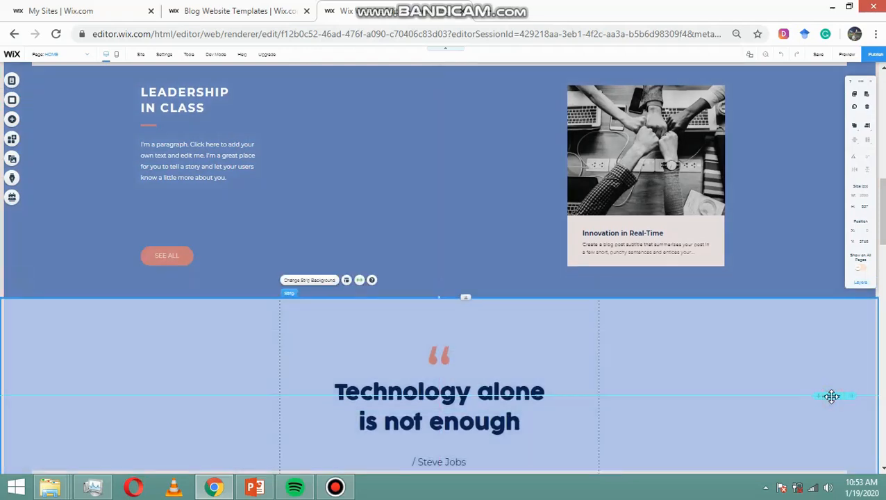
Step: Delete the Leadership anchor across the quote strip and the other anchor just above the footer
left_click(830, 395)
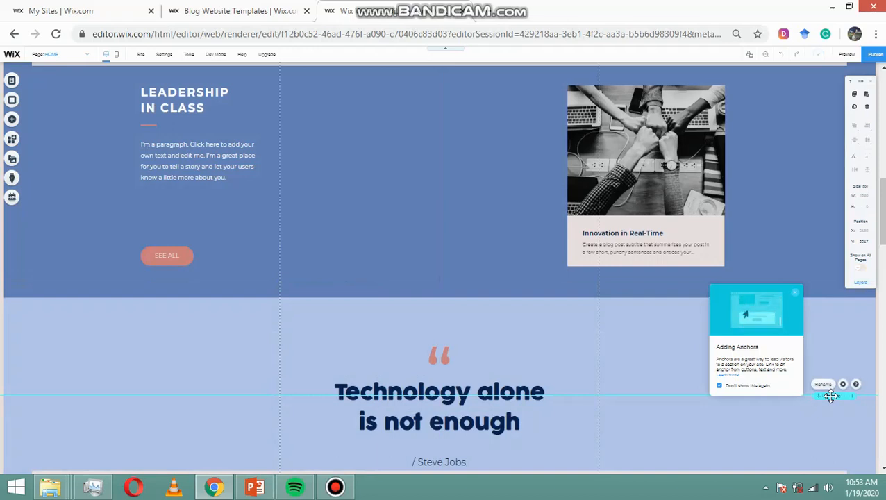
key("Delete")
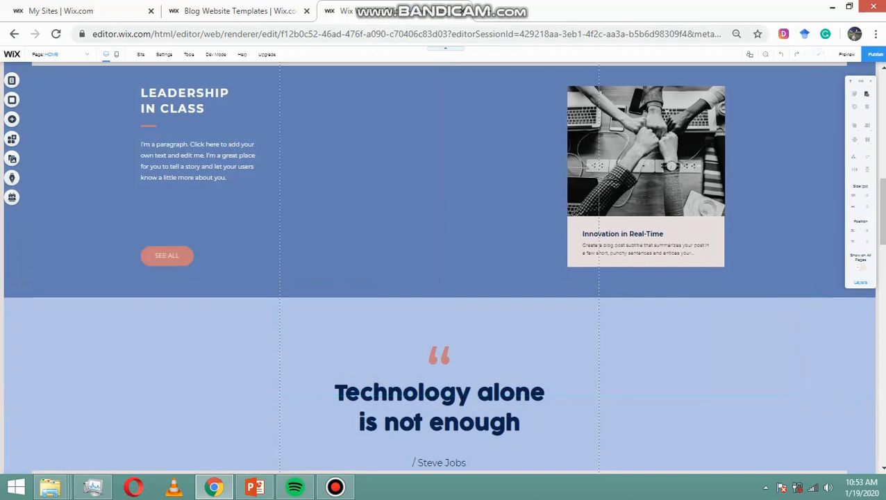
scroll(866, 348, "down", 5)
scroll(444, 264, "down", 5)
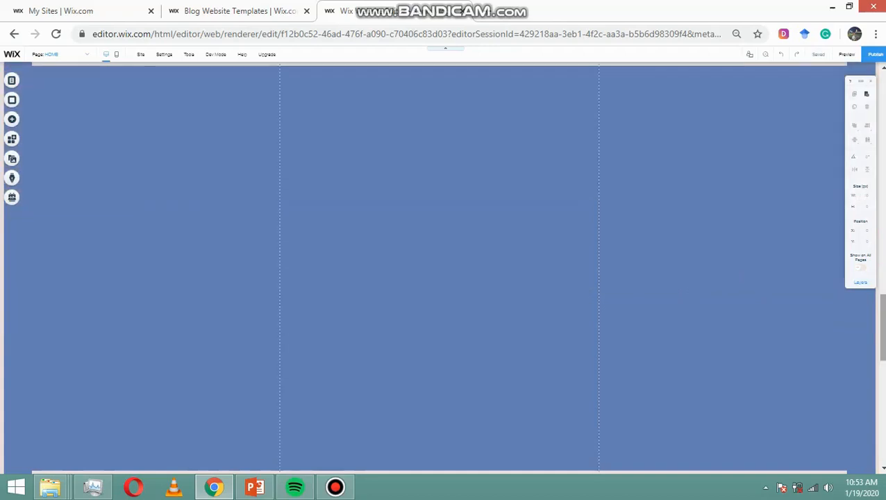
scroll(845, 297, "down", 3)
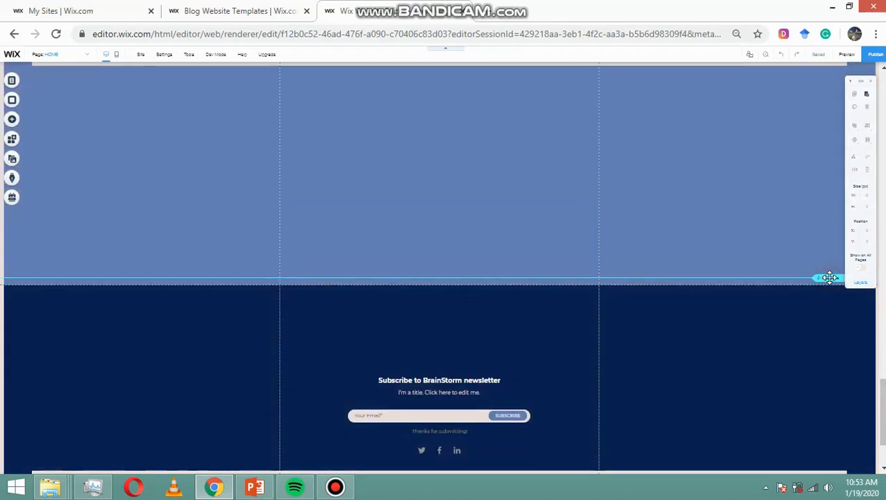
left_click(830, 278)
key("Delete")
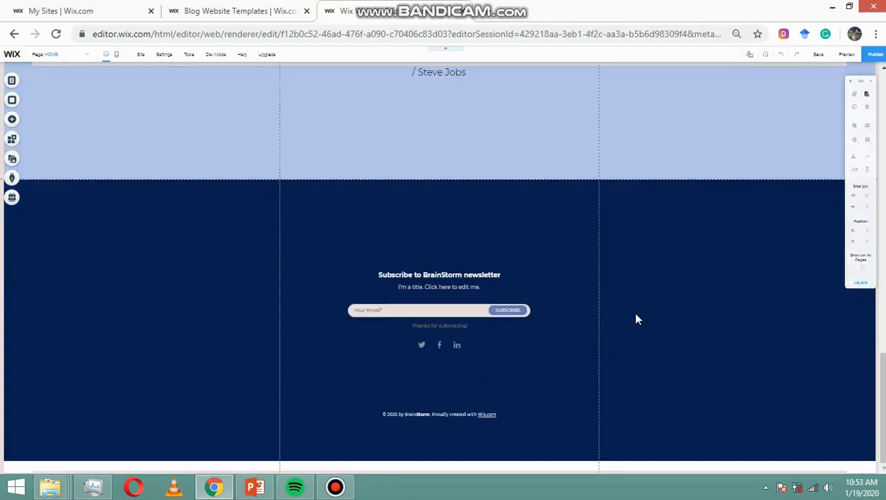
Step: Move the footer strip with the newsletter form up to just below the "/ Steve Jobs" line of the quote section
left_click(348, 189)
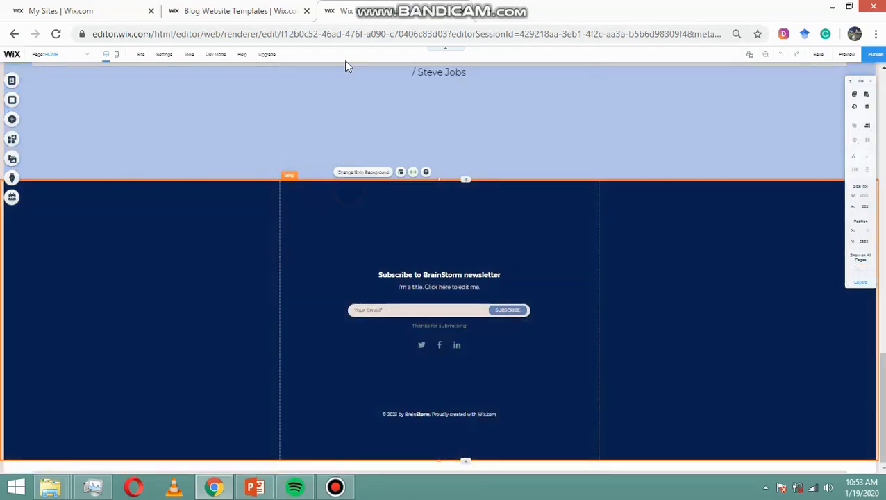
mouse_move(347, 64)
left_mouse_down()
mouse_move(347, 40)
mouse_move(348, 53)
left_mouse_up()
left_click_drag(884, 388, 884, 352)
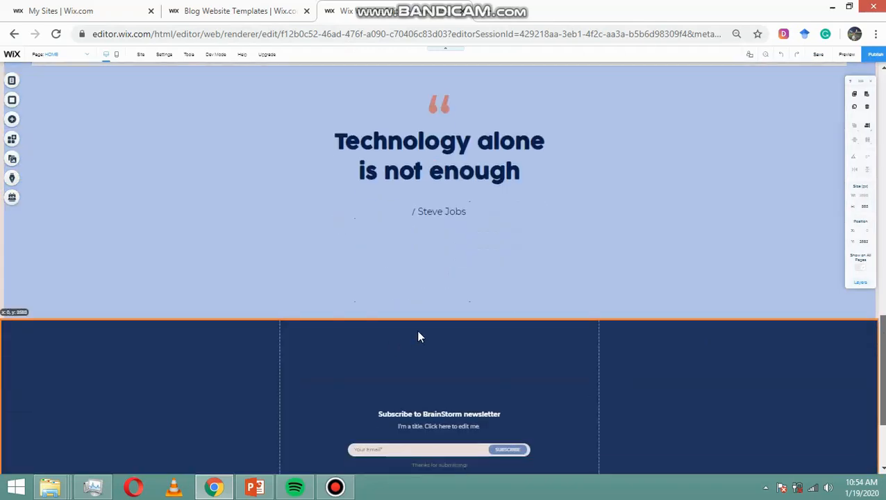
left_click(376, 322)
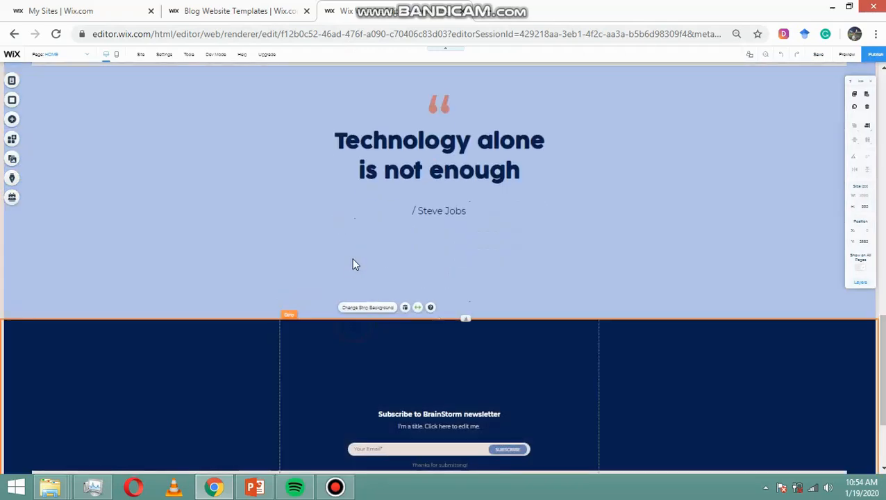
left_click_drag(353, 259, 354, 249)
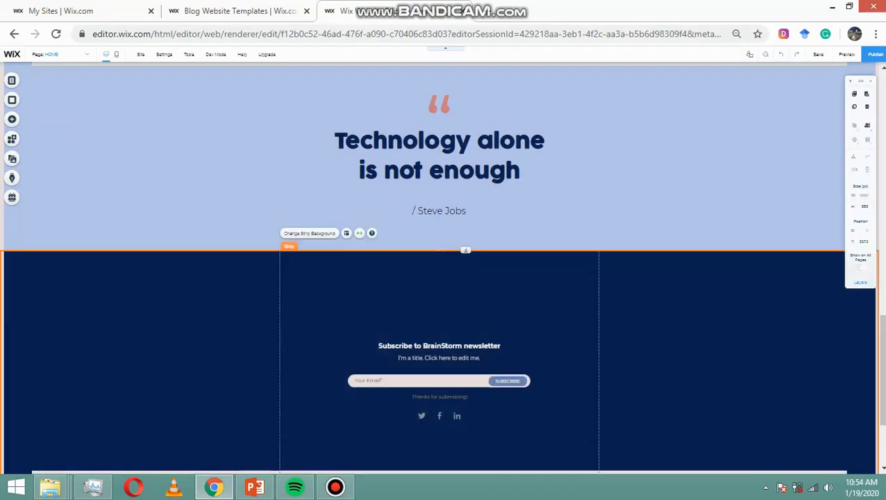
left_click_drag(884, 355, 884, 316)
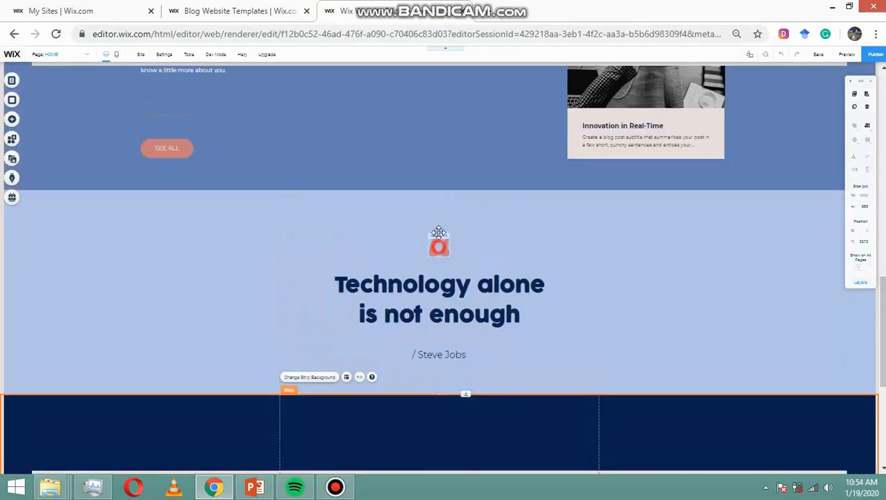
Step: Try to move the quotation-mark vector art onto the quote heading and undo the move
left_click(438, 234)
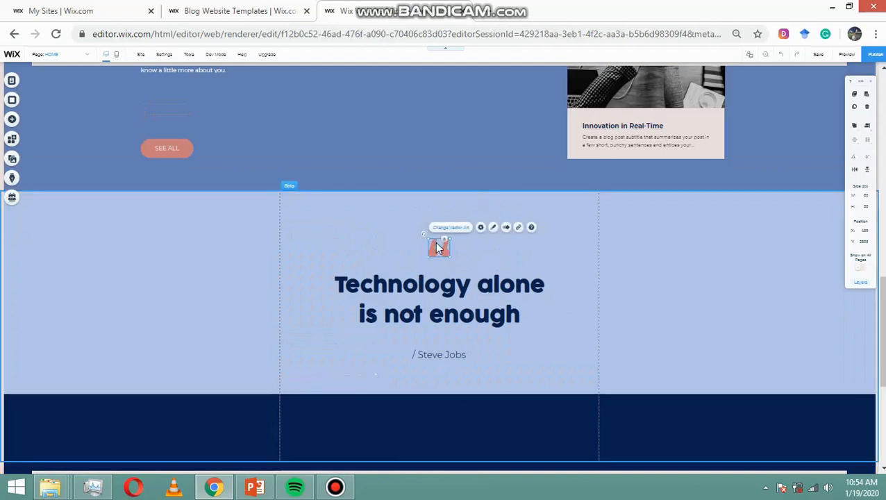
left_click_drag(444, 252, 516, 293)
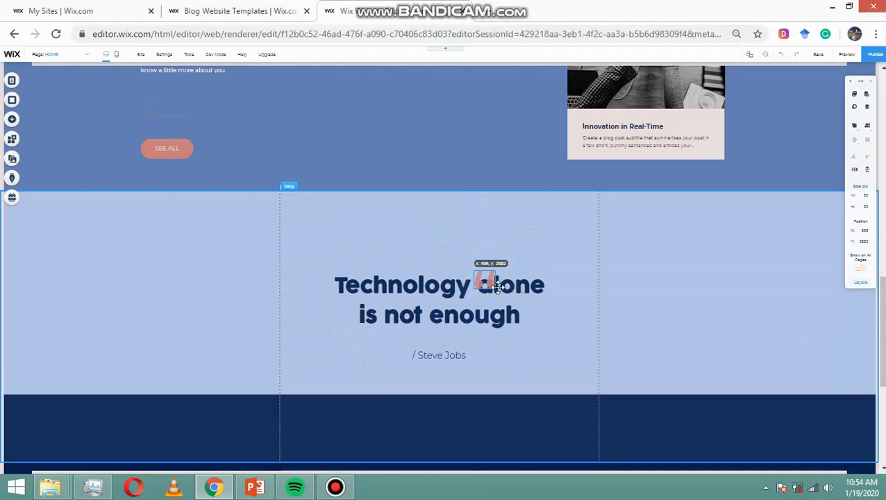
left_click_drag(568, 318, 469, 310)
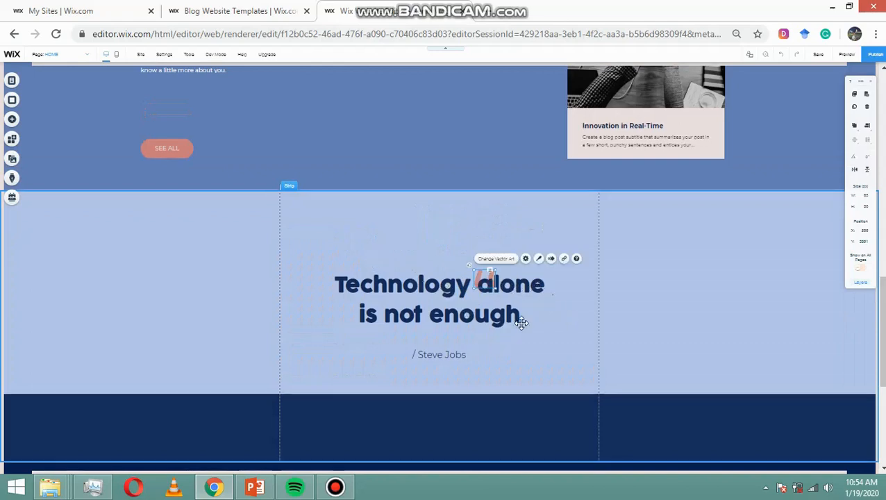
key("ctrl+z")
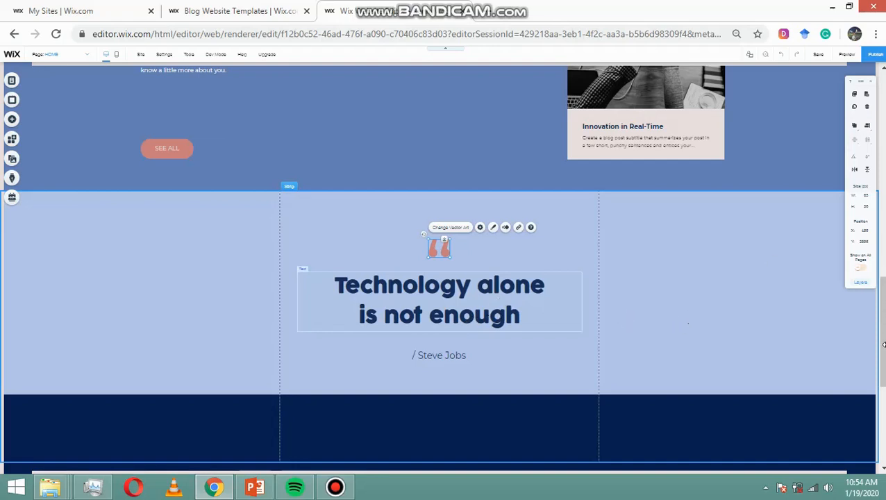
Step: Shorten the light-blue quote strip from its lower edge to a height of 691 px
scroll(884, 386, "down", 4)
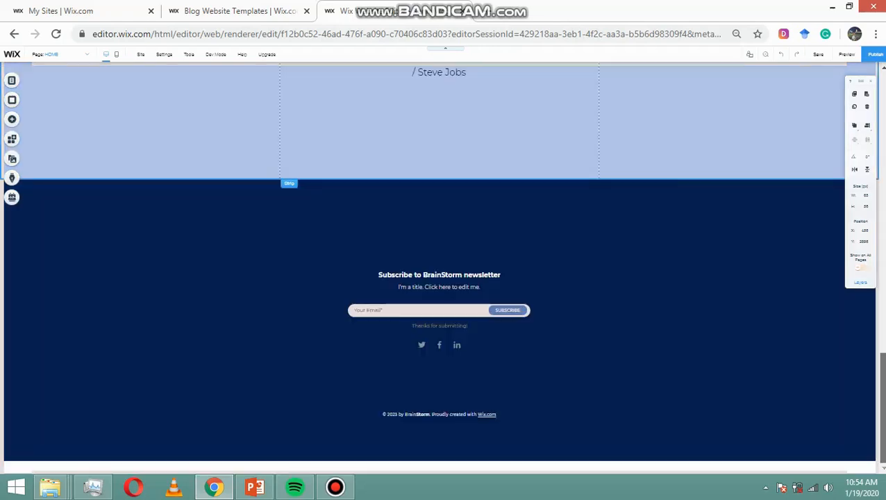
scroll(443, 267, "up", 4)
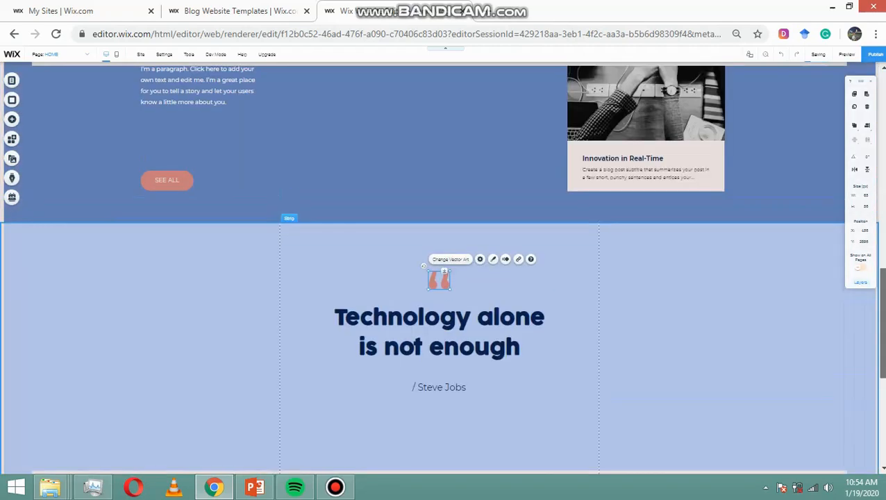
scroll(416, 306, "down", 3)
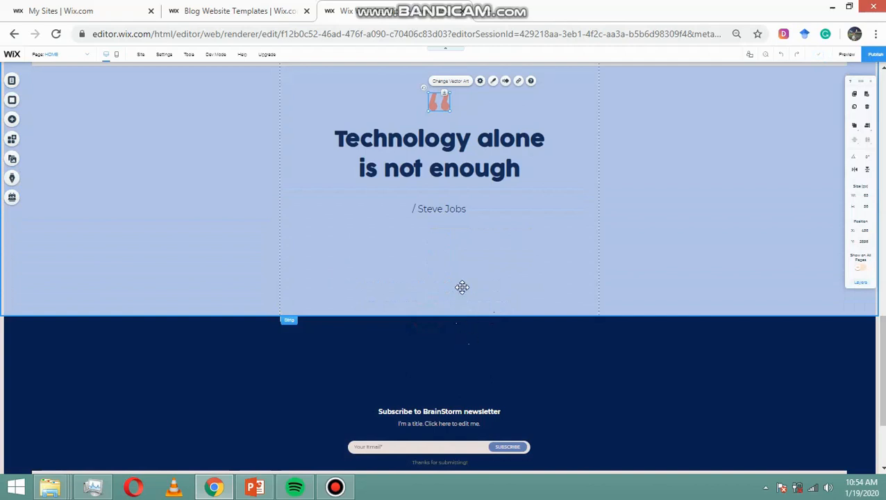
left_click(437, 309)
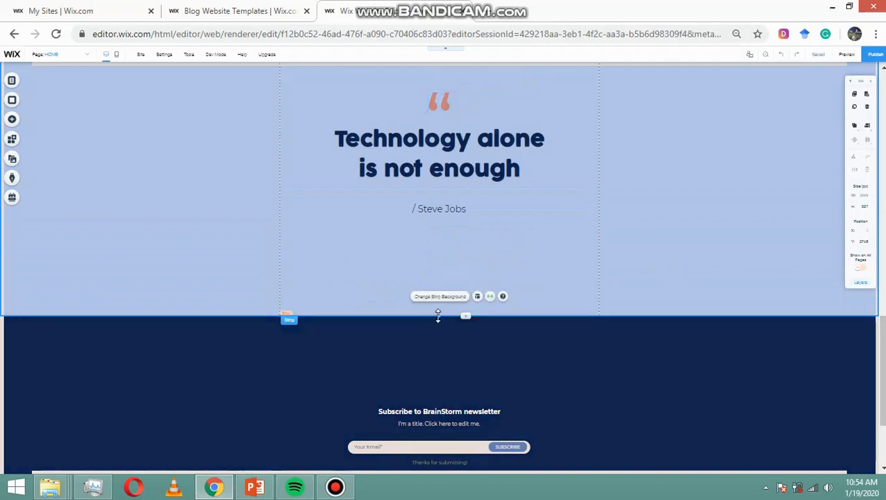
left_click(438, 314)
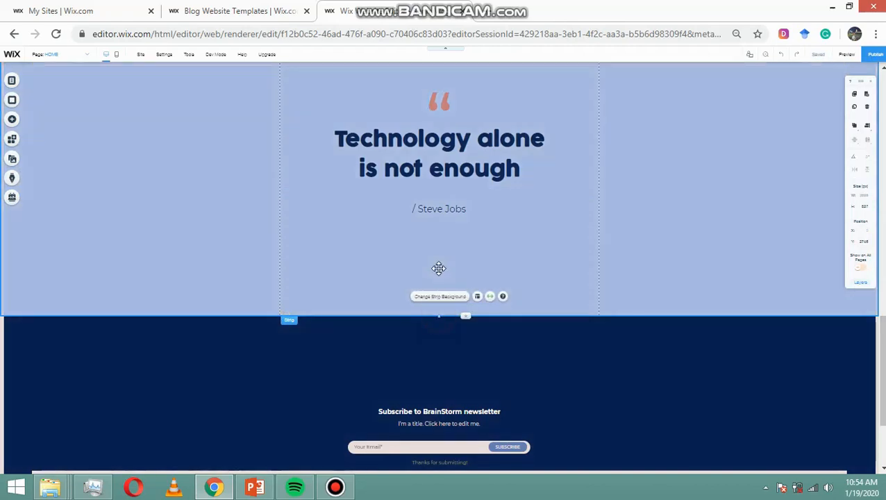
left_click_drag(438, 268, 438, 268)
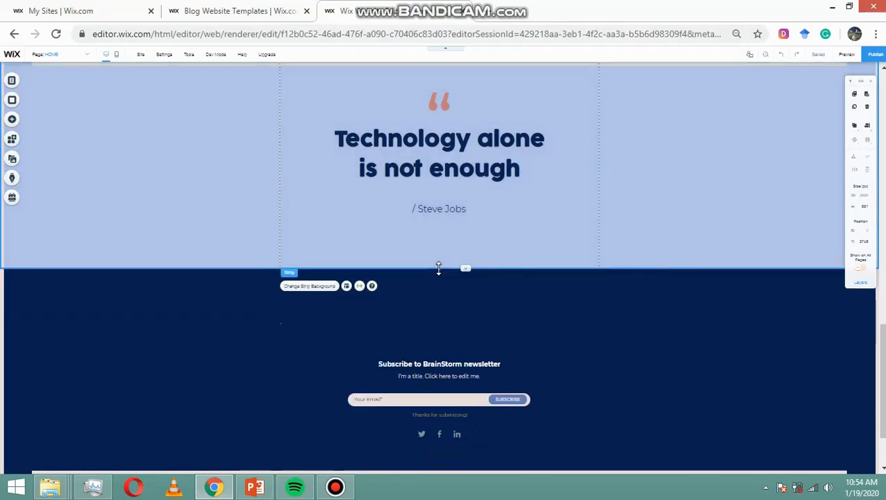
Step: Reset the browser zoom to 100% at the page header and move the floating editing toolbar clear of the Subscribe button
scroll(438, 268, "down", 1)
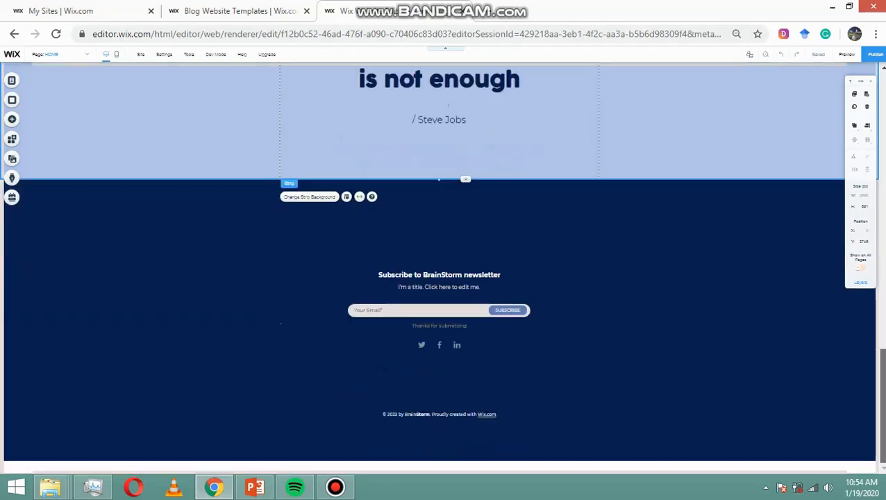
scroll(443, 264, "up", 8)
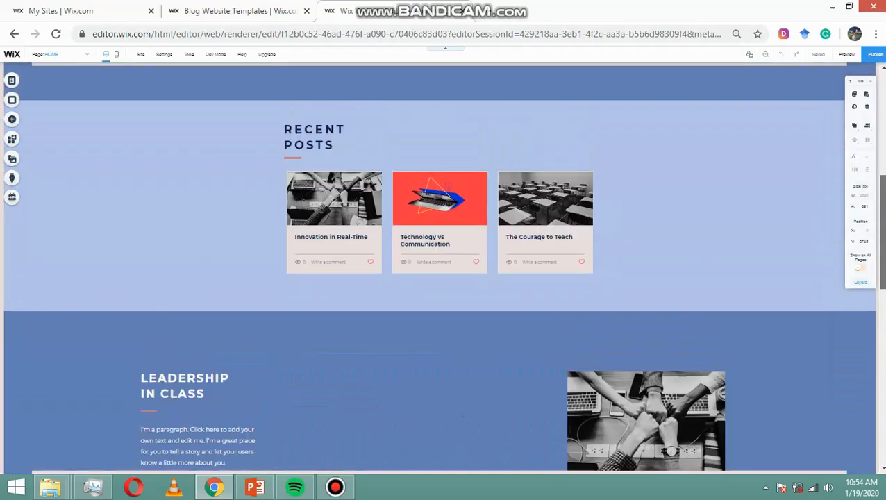
scroll(196, 87, "up", 5)
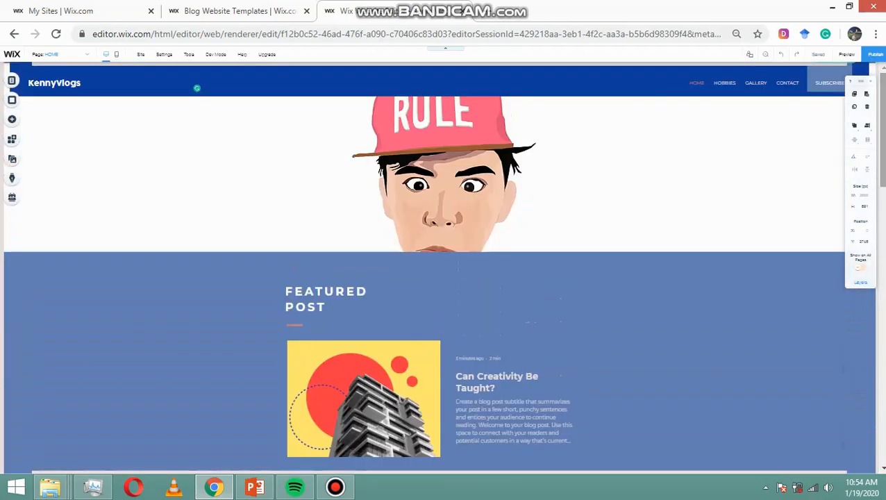
key("ctrl+0")
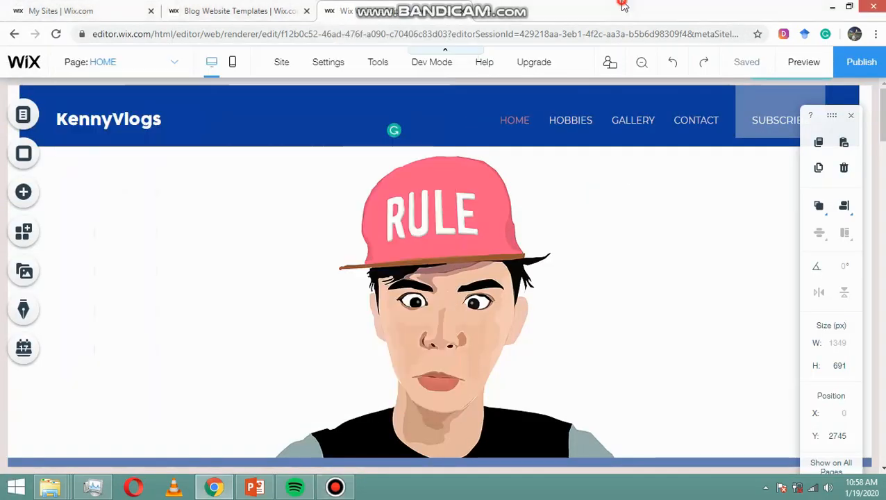
left_click(337, 11)
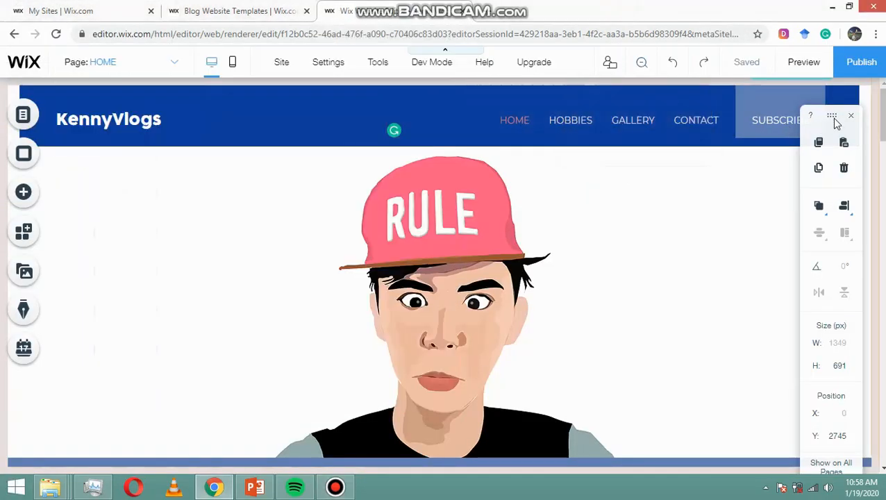
left_click_drag(833, 117, 851, 195)
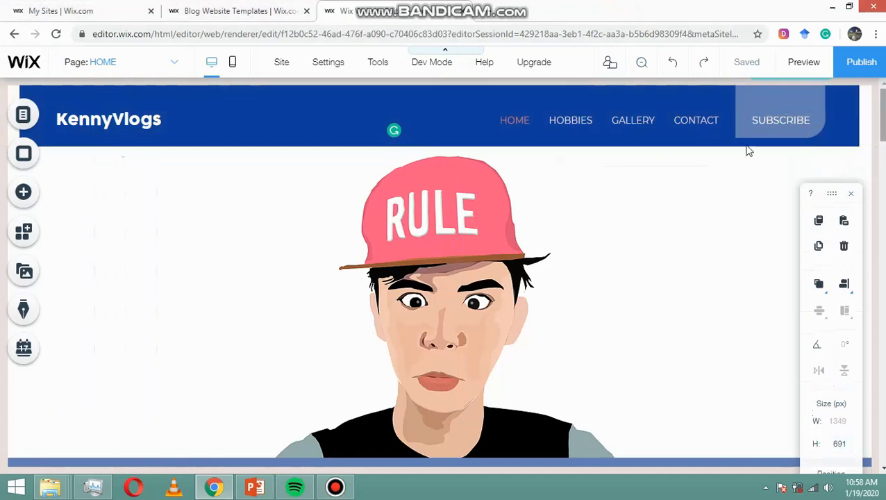
Step: Switch from the HOME page to the HOBBIES site page and look through its blog posts
scroll(884, 238, "down", 4)
left_click_drag(884, 238, 884, 114)
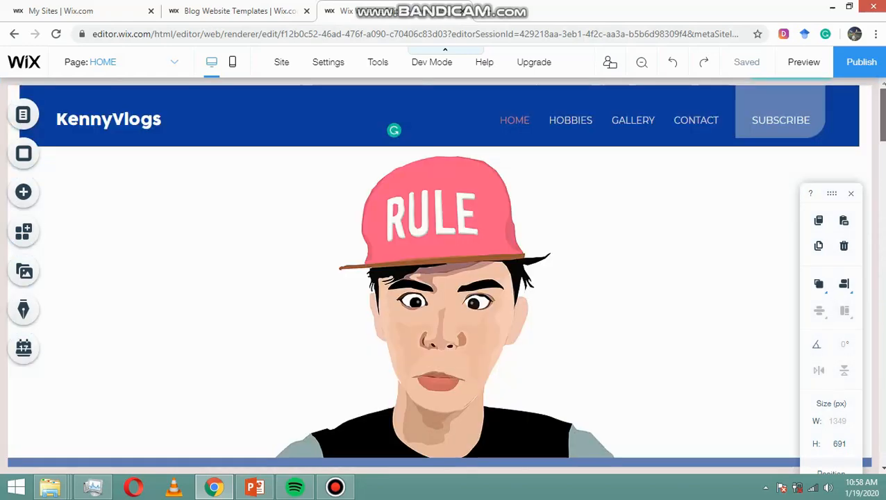
left_click(159, 64)
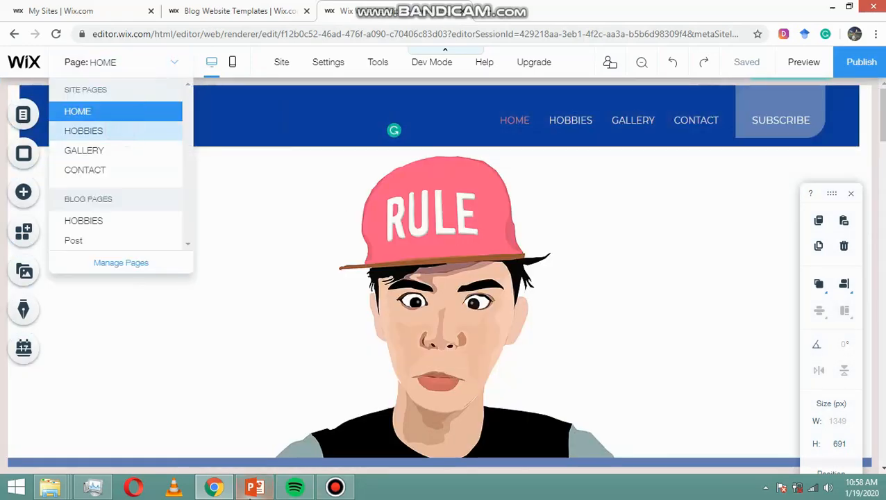
left_click(252, 493)
left_click(214, 488)
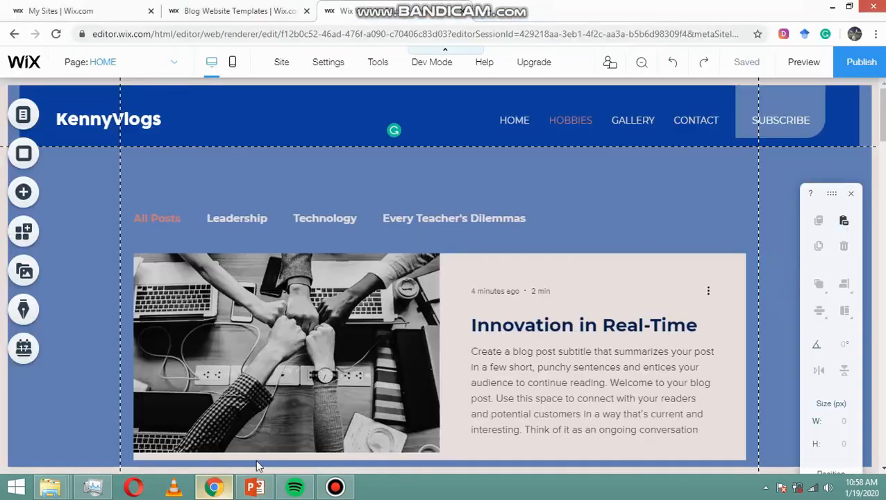
scroll(439, 278, "down", 15)
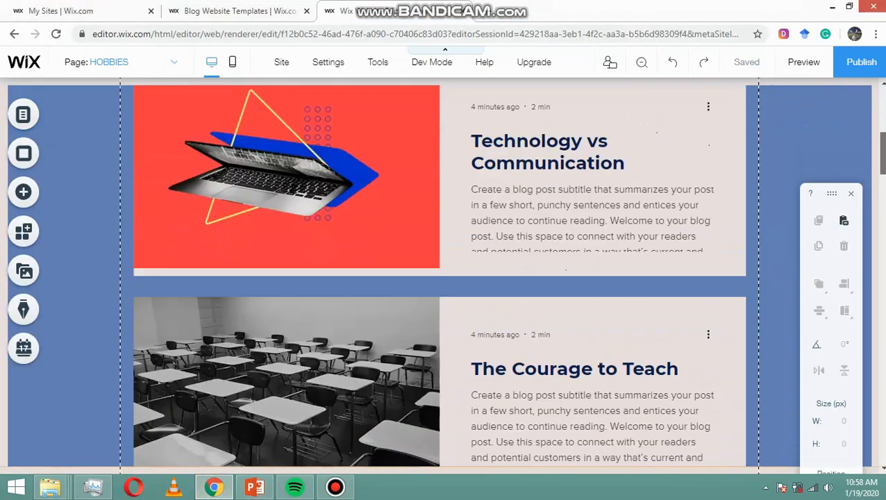
scroll(439, 278, "up", 15)
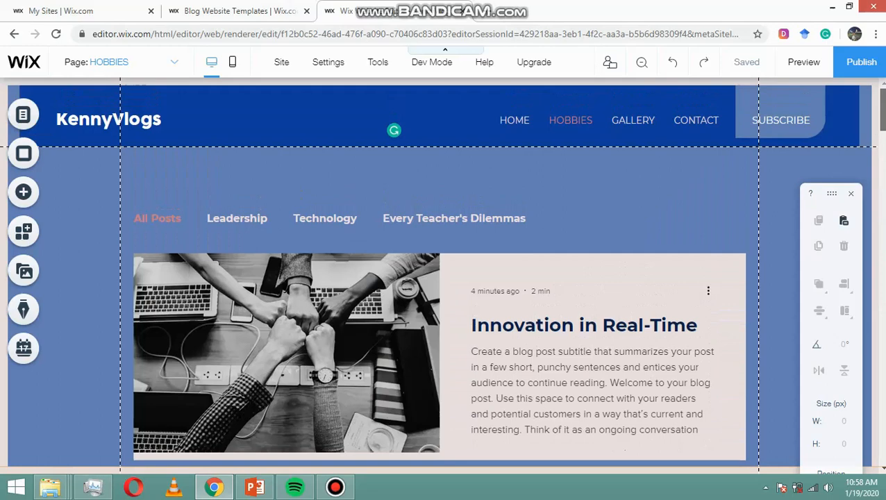
Step: Move the blog feed on the HOBBIES page down to leave a large empty area below the header
left_click(409, 213)
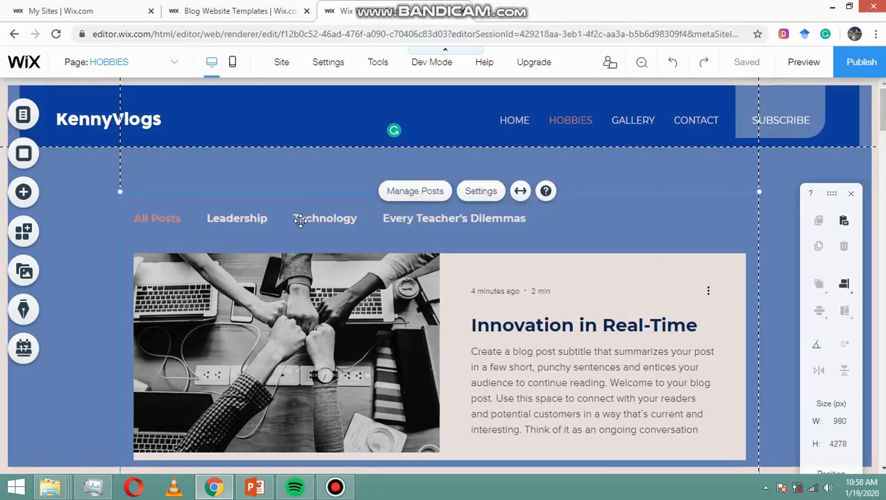
left_click_drag(321, 254, 317, 350)
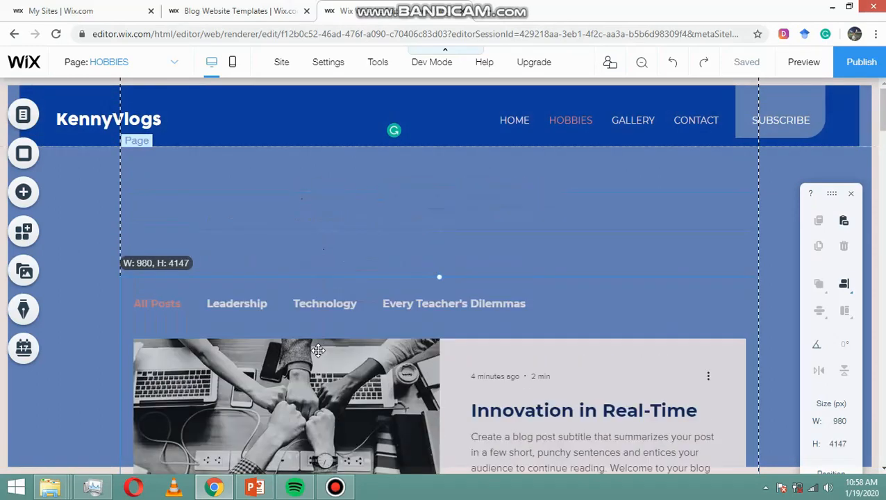
left_click_drag(322, 397, 325, 443)
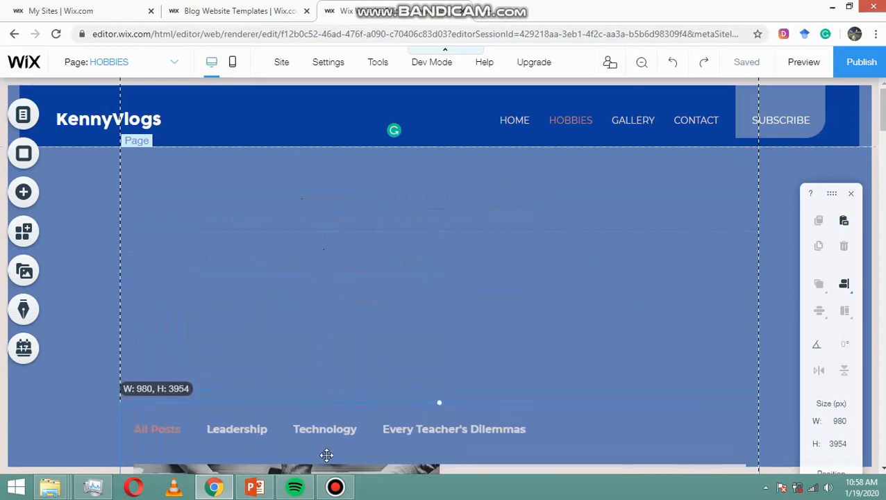
left_click(255, 488)
left_click(254, 488)
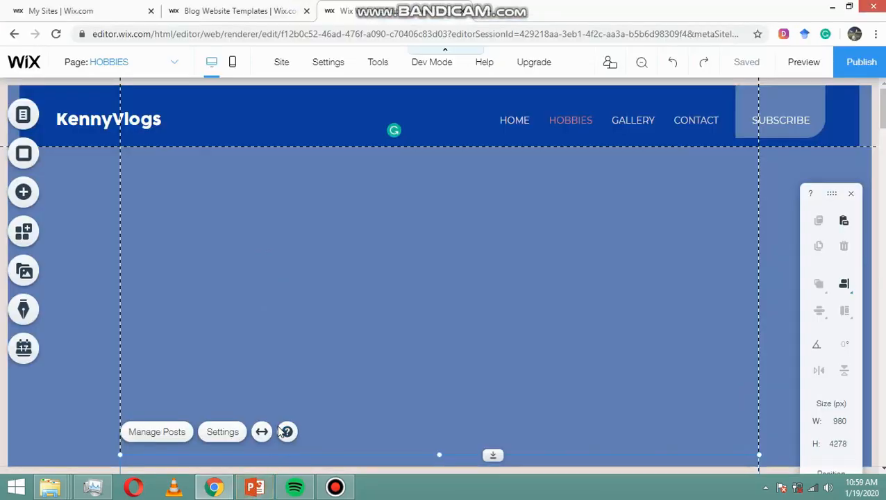
Step: Add the uploaded image Website Profile Picture.jpg from the site files to the HOBBIES page
left_click(37, 194)
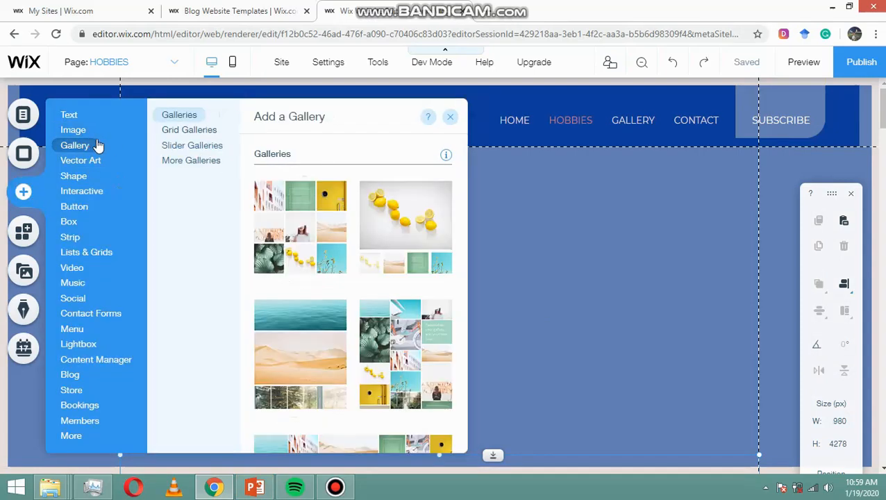
left_click(455, 201)
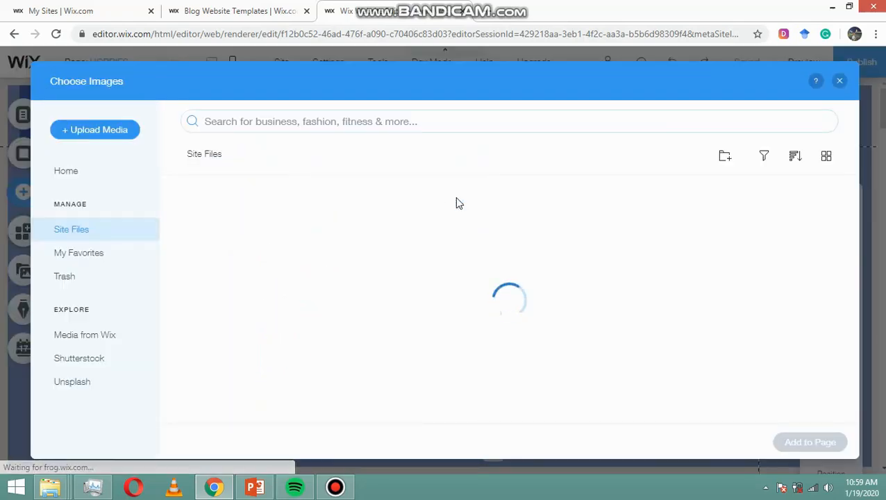
left_click(356, 261)
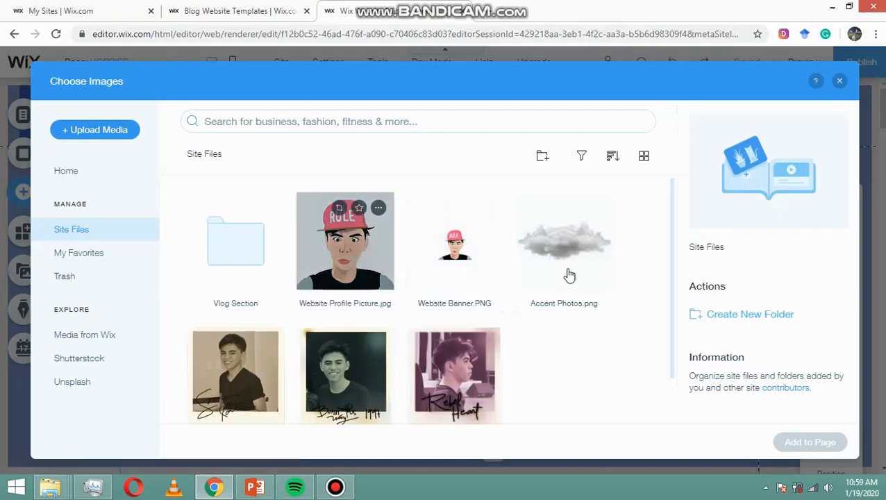
left_click(811, 445)
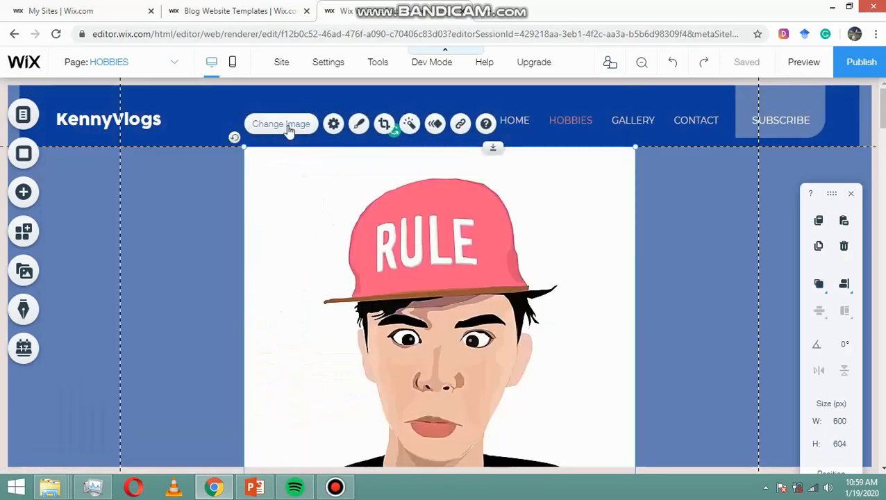
Step: Set the profile picture to open in a pop-up when clicked, review its remaining image settings and close them
left_click(334, 123)
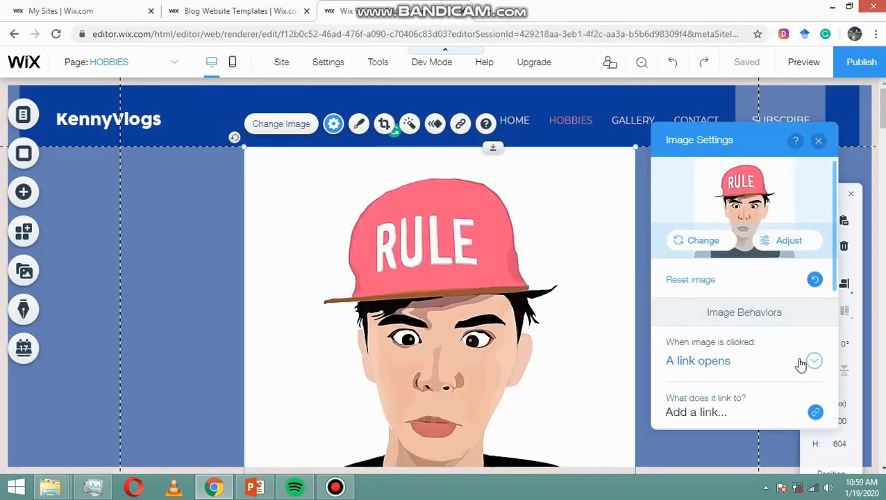
scroll(807, 375, "down", 1)
left_click(815, 296)
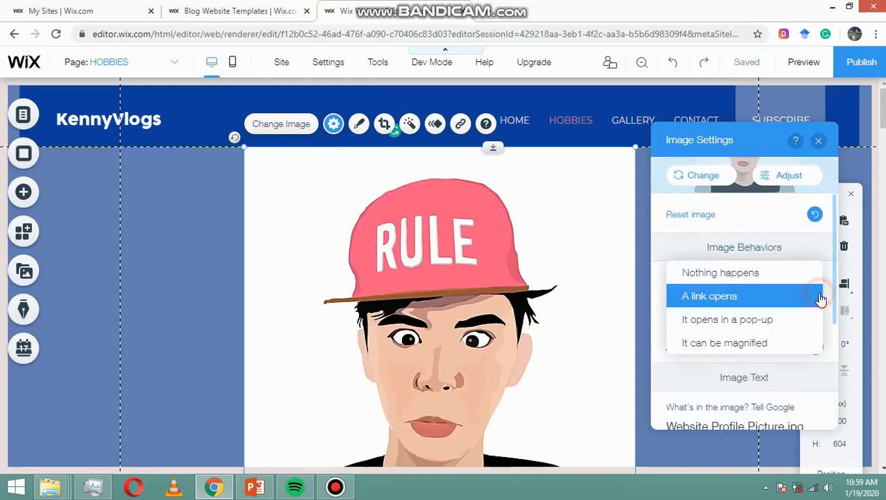
left_click(762, 325)
scroll(819, 338, "down", 2)
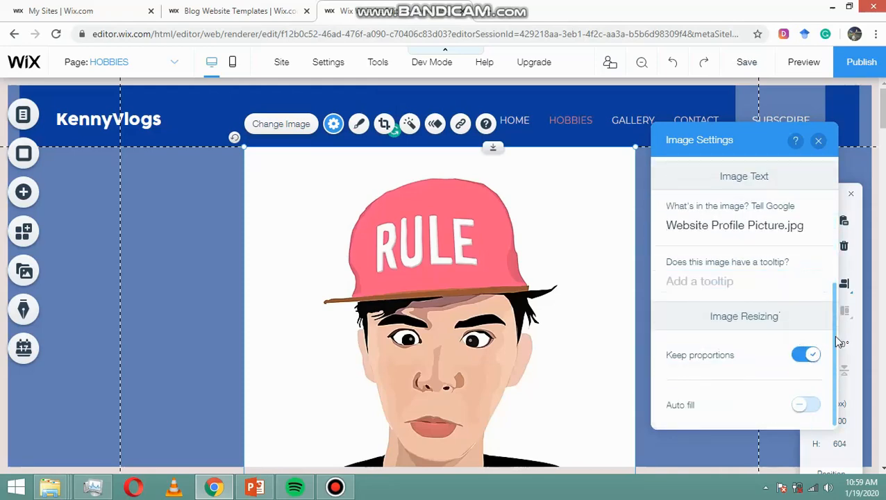
left_click_drag(834, 334, 840, 208)
left_click(818, 140)
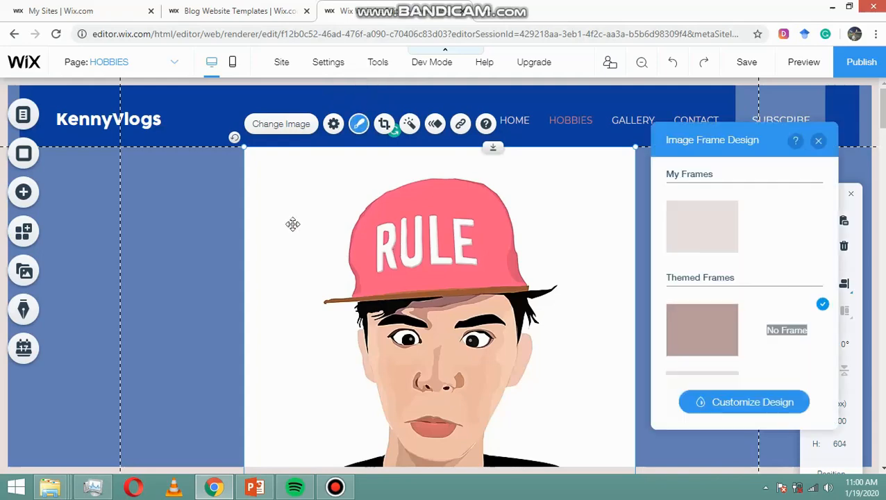
Step: Check the PowerPoint mockup, return to the Wix editor and apply a thin-bordered custom frame preset to the profile picture
scroll(787, 271, "down", 2)
left_click(747, 405)
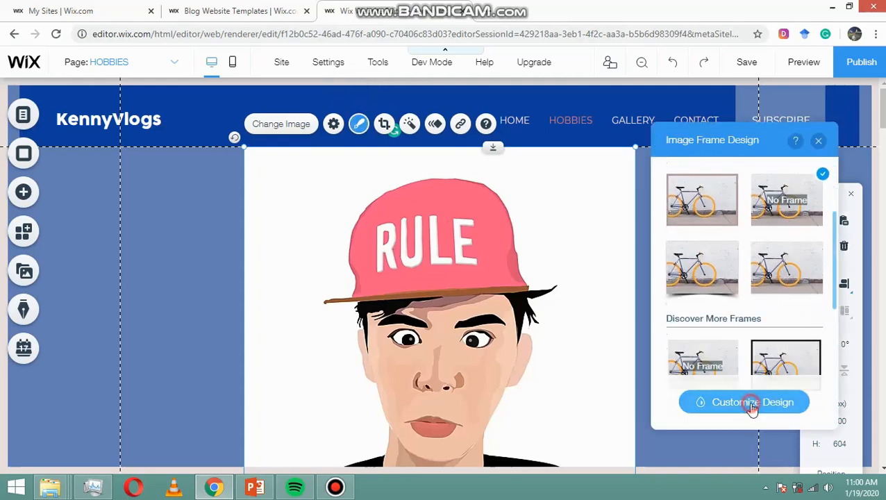
left_click(255, 487)
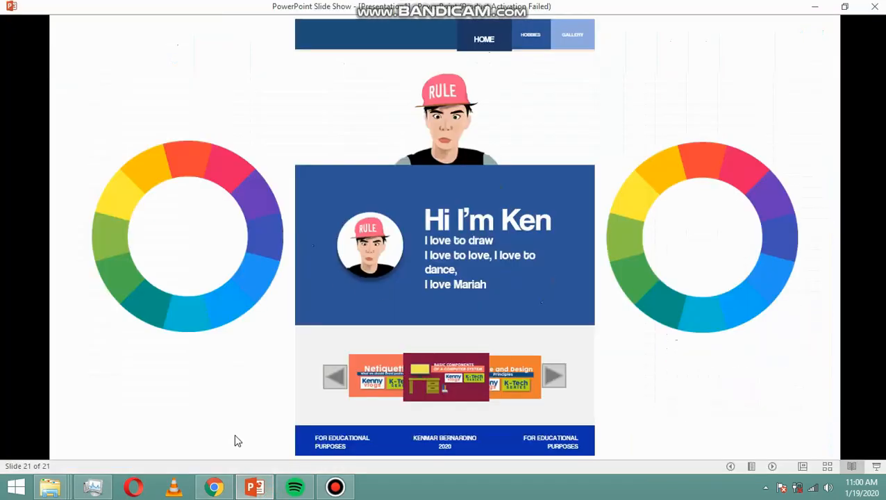
left_click(215, 486)
left_click(830, 206)
left_click(707, 214)
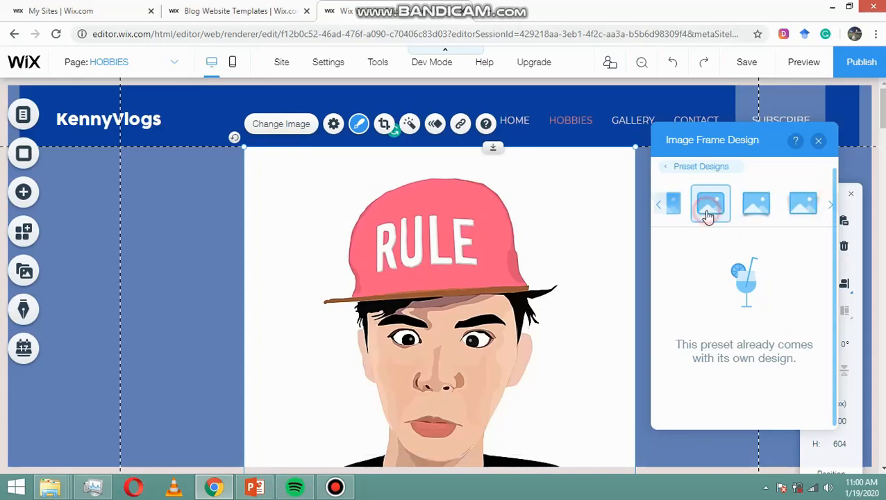
Step: Round the picture frame by raising the linked corner radius through 50 and 200 px up to 300 px
left_click(666, 276)
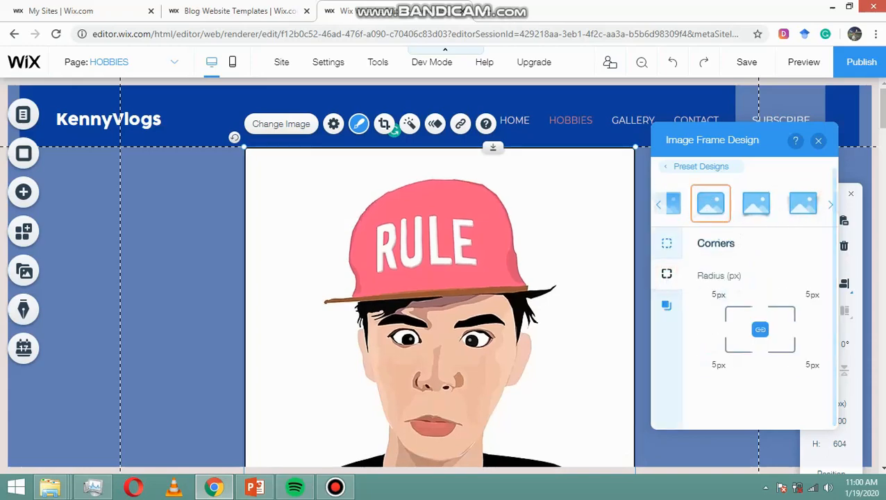
left_click(719, 295)
type("0")
key("Return")
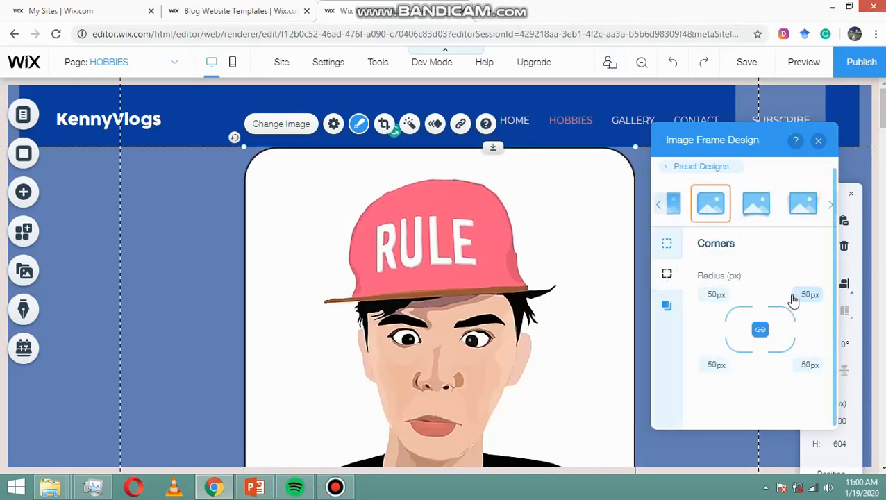
left_click(714, 294)
type("100")
key("Return")
type("200")
key("Return")
left_click(712, 295)
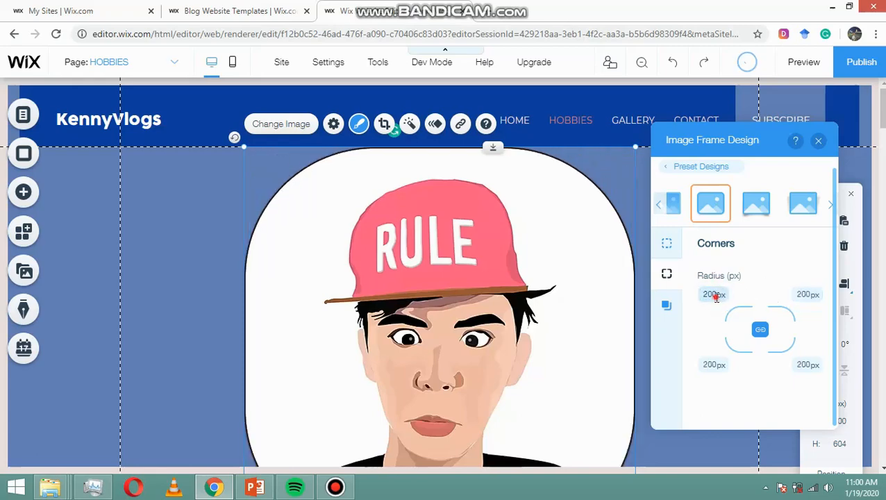
type("300")
key("Return")
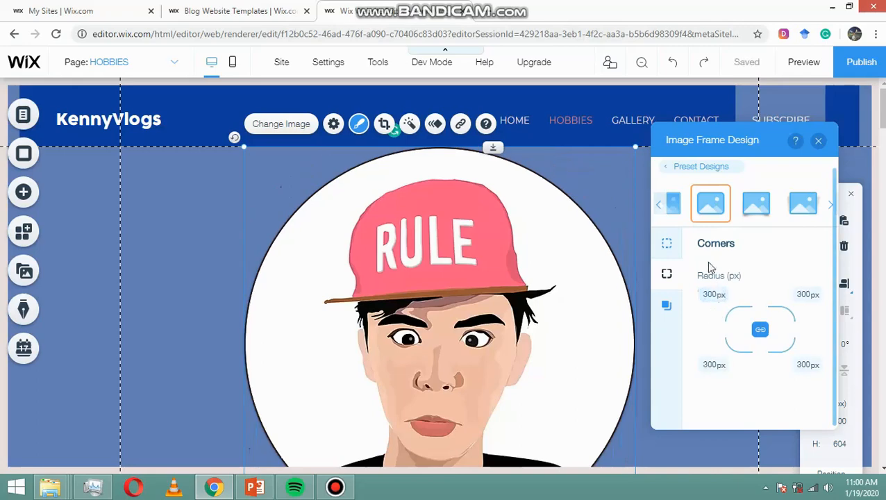
Step: Try the curved-shadow frame preset on the profile picture with a corner radius of 300 px
left_click(756, 209)
left_click(713, 295)
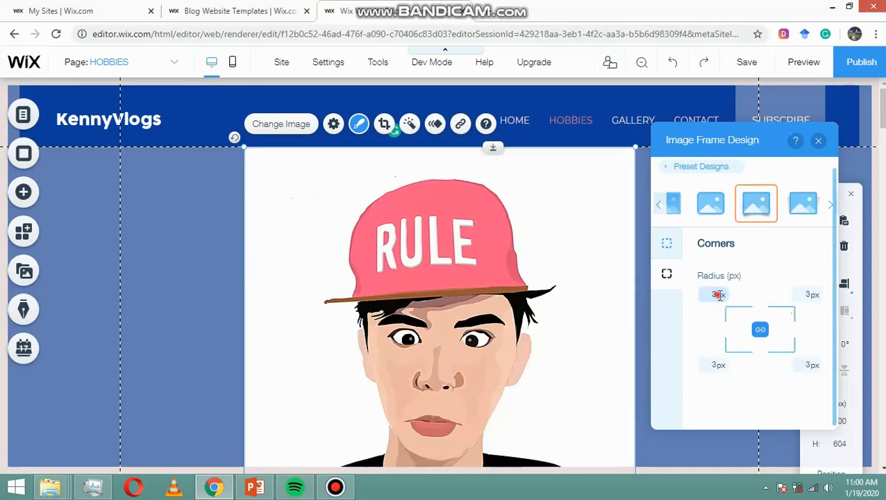
type("300")
key("Return")
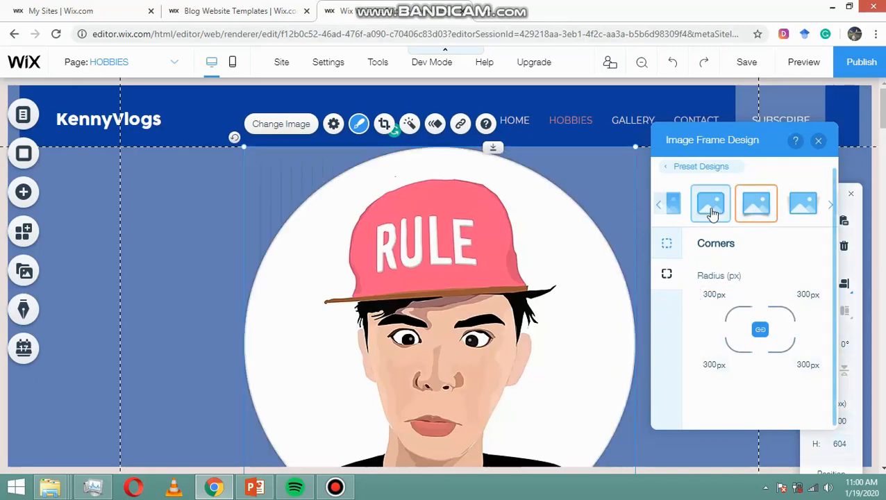
Step: Remove the black border from the profile picture's frame and return to the preset with 300 px corners
left_click(673, 203)
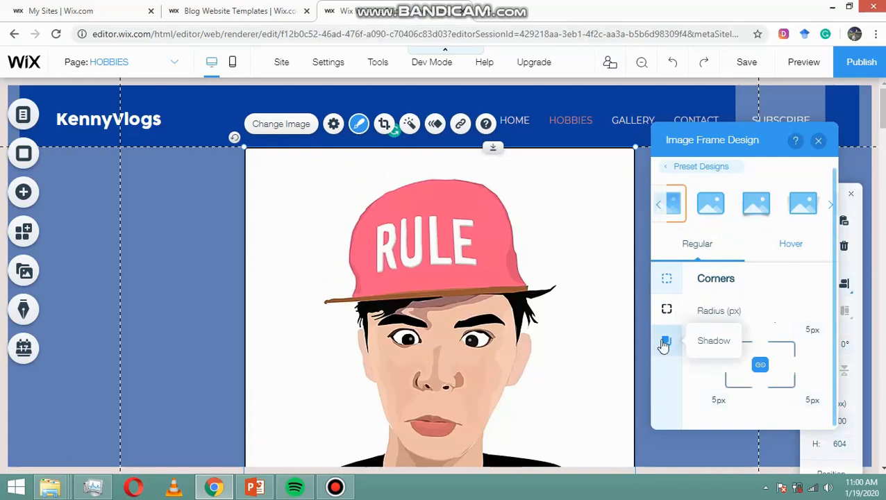
left_click(667, 279)
left_click_drag(750, 331, 688, 354)
left_click(710, 204)
left_click(667, 275)
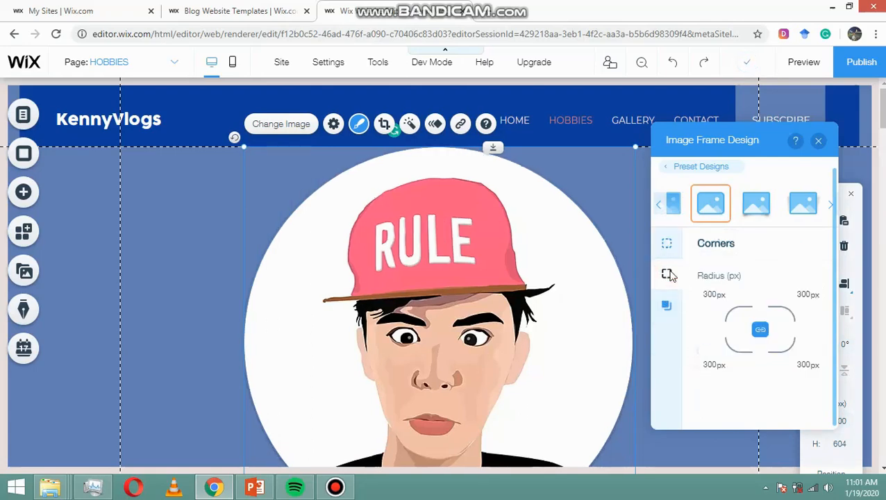
Step: Give the round picture's shadow an angle of 90, a size of 5 px and a blur of 15 px
left_click(667, 307)
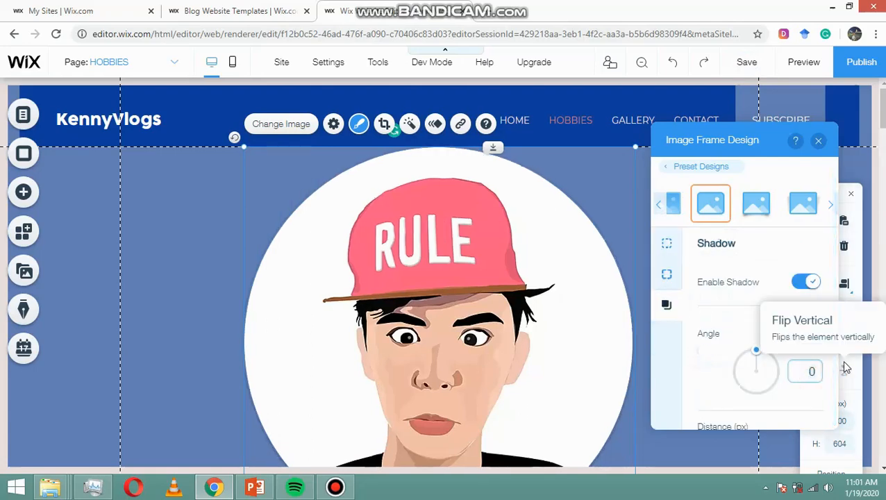
type("90")
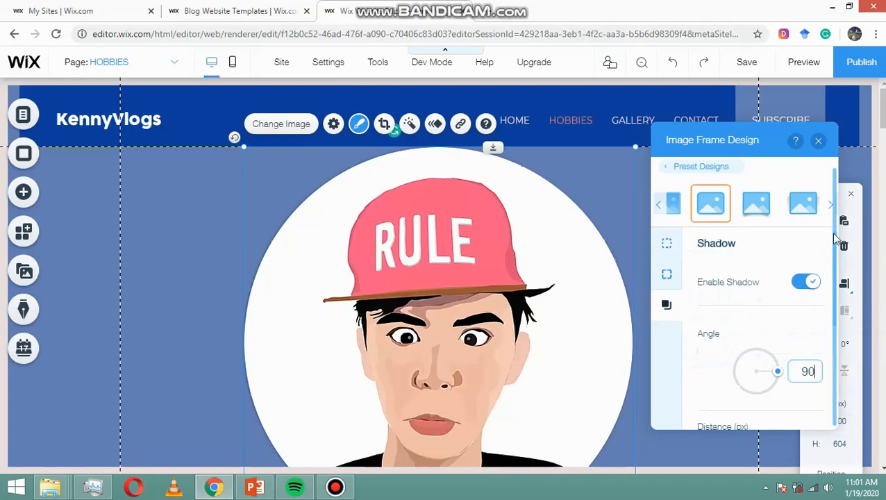
scroll(832, 292, "down", 3)
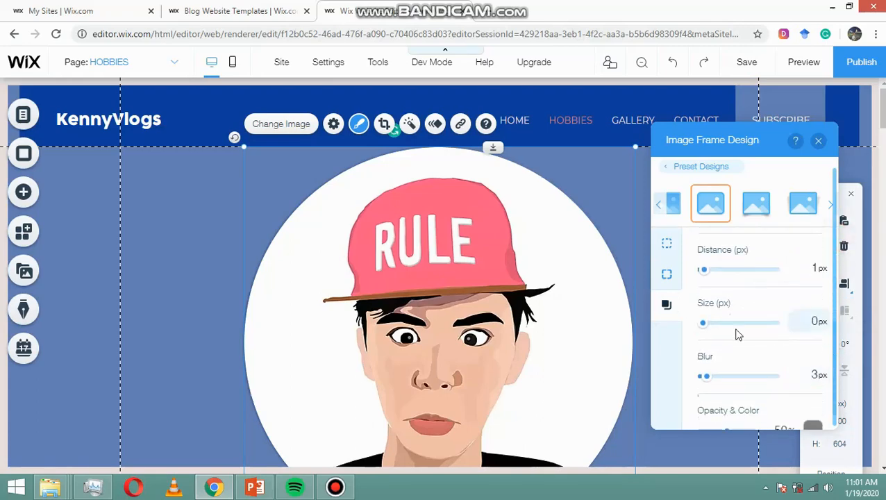
left_click_drag(709, 330, 720, 330)
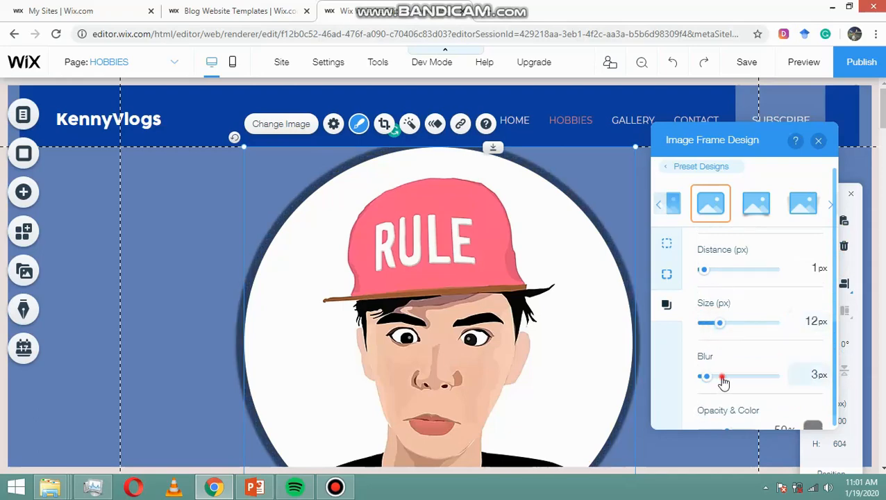
mouse_move(723, 379)
left_mouse_down()
mouse_move(735, 381)
mouse_move(724, 376)
left_mouse_up()
left_click_drag(708, 328, 708, 330)
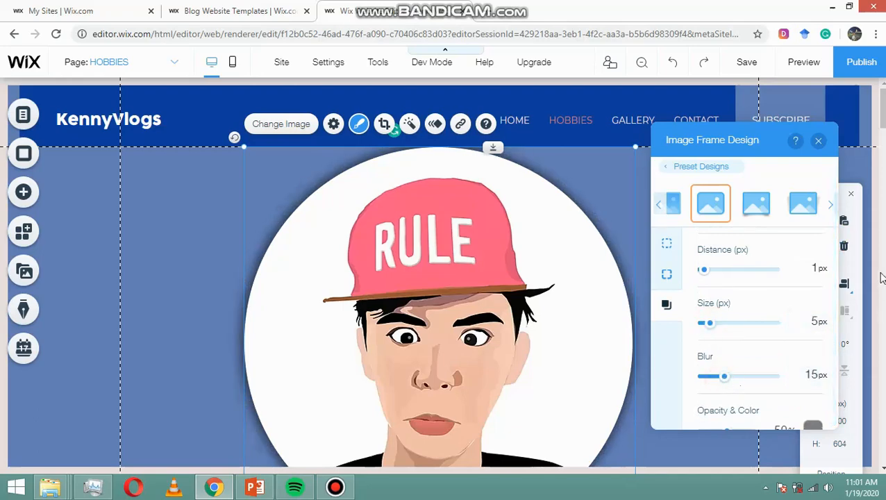
Step: Soften the picture's shadow with 25% opacity, 14 px size and 22 px blur, and close the frame design settings
left_click_drag(834, 268, 836, 277)
scroll(837, 373, "down", 1)
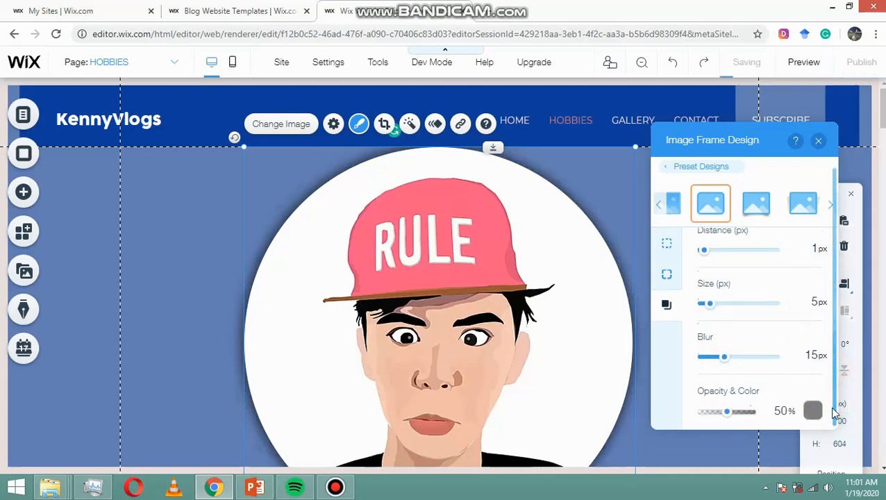
left_click(714, 413)
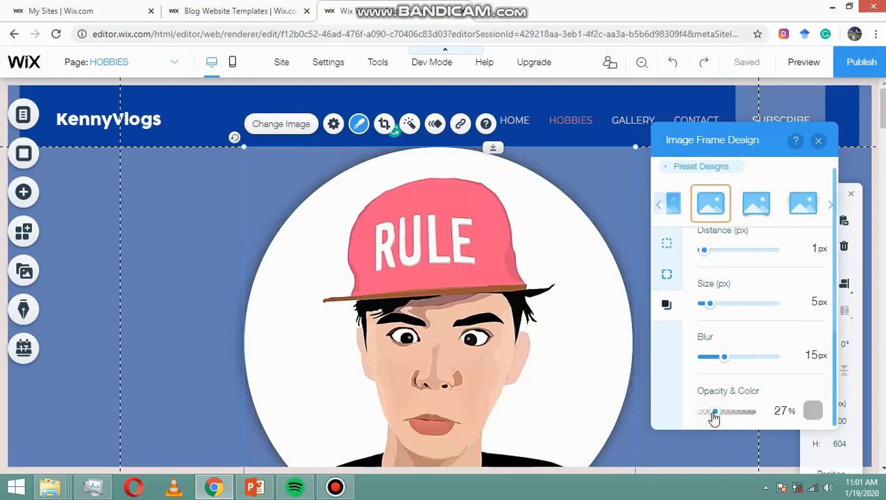
left_click_drag(713, 414, 712, 414)
left_click(720, 305)
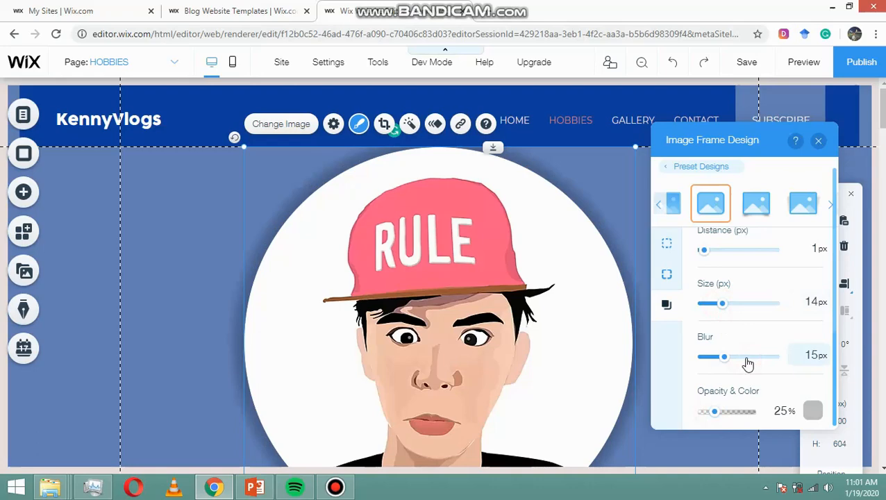
left_click_drag(727, 357, 735, 357)
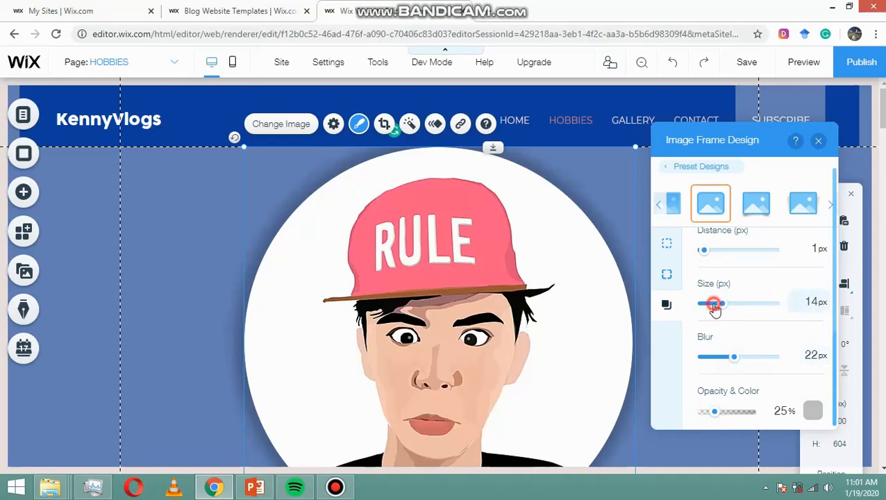
left_click(818, 141)
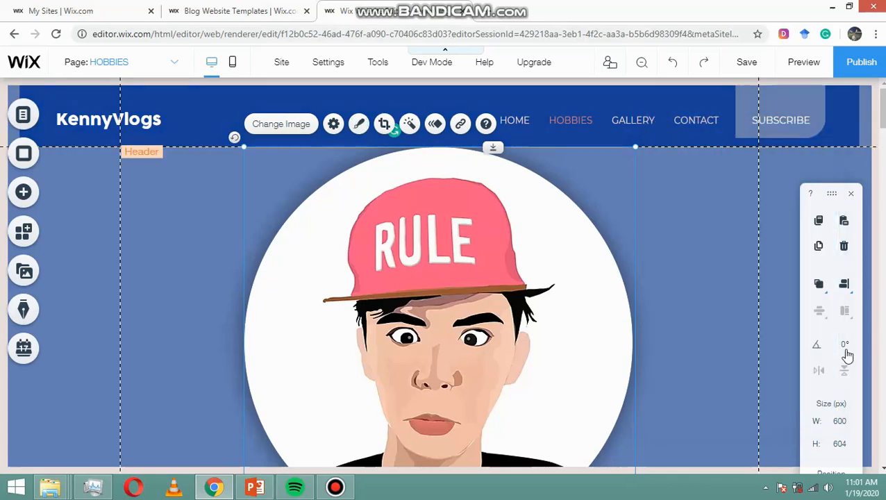
Step: Set the profile picture's width to 200 px and move it to the left half of the empty area below the header
left_click(839, 420)
type("200")
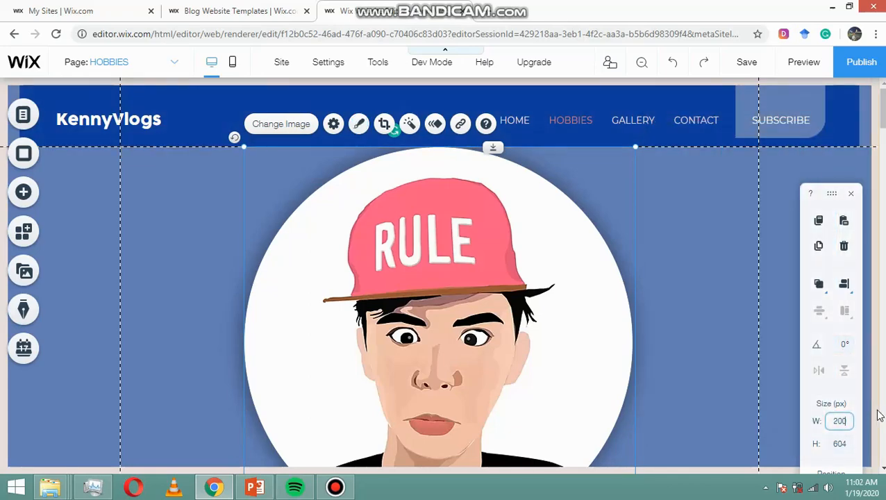
key("Return")
left_click(342, 194)
left_click_drag(339, 177, 275, 279)
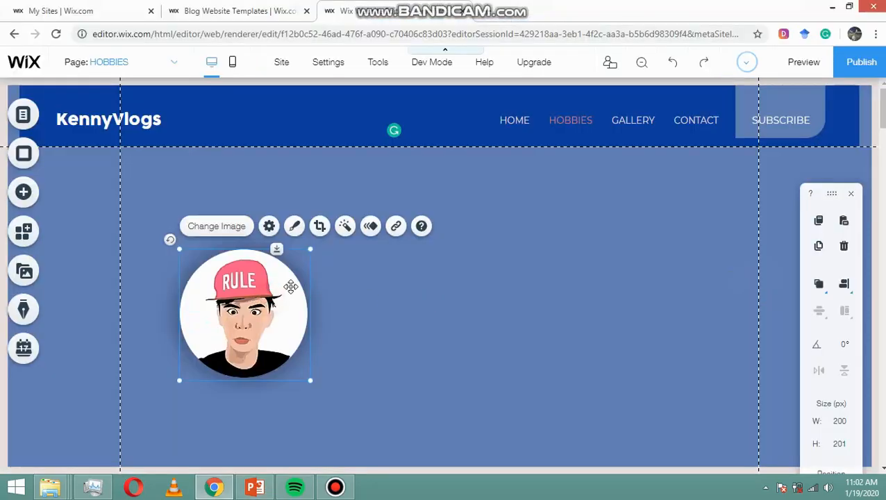
left_click_drag(291, 287, 293, 288)
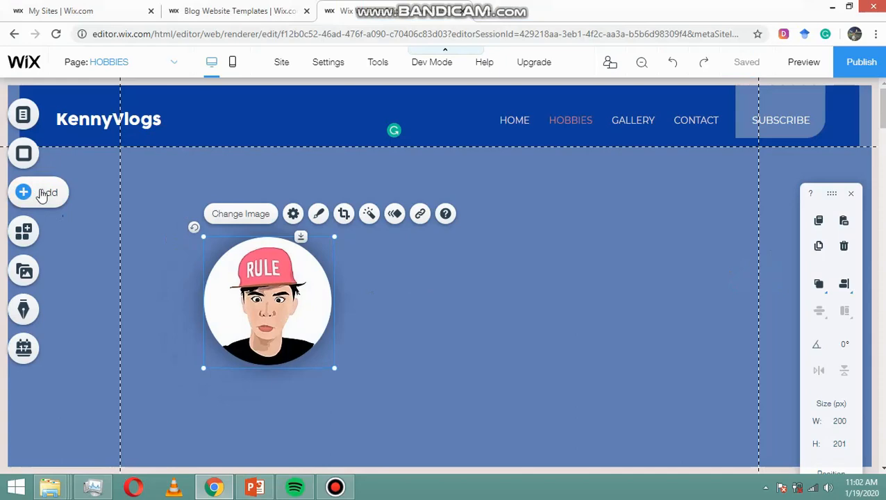
Step: Add a Heading 6 text beside the picture reading "Hi! I'm" plus the owner's first name, and widen it to 456 px
left_click(43, 196)
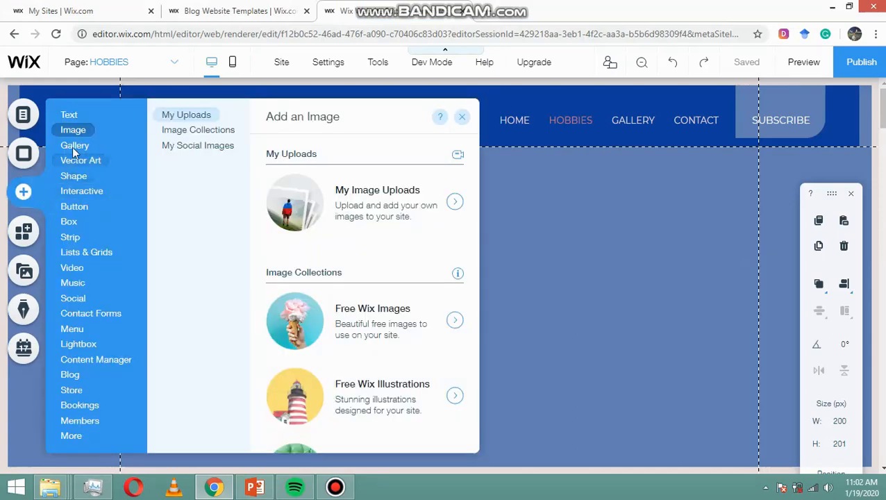
mouse_move(69, 115)
left_click(344, 340)
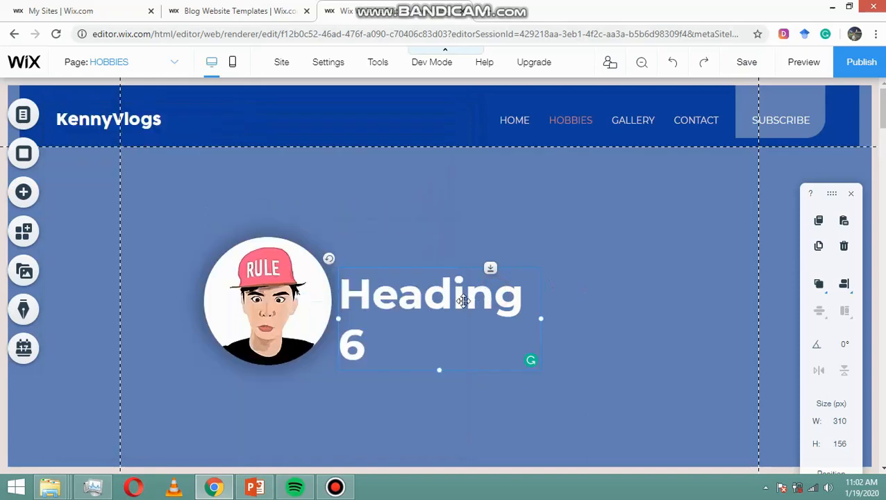
double_click(405, 292)
type("HI")
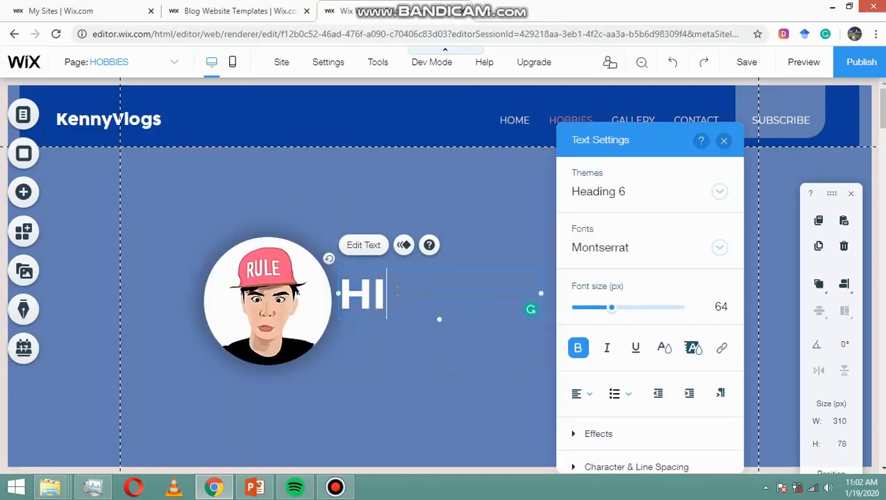
key("BackSpace")
type("i! i'm Ken")
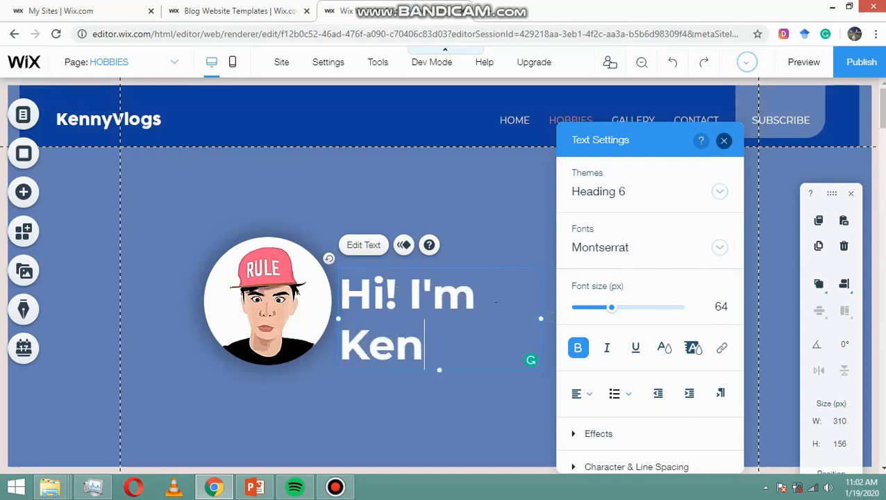
left_click(724, 141)
left_click_drag(541, 318, 636, 293)
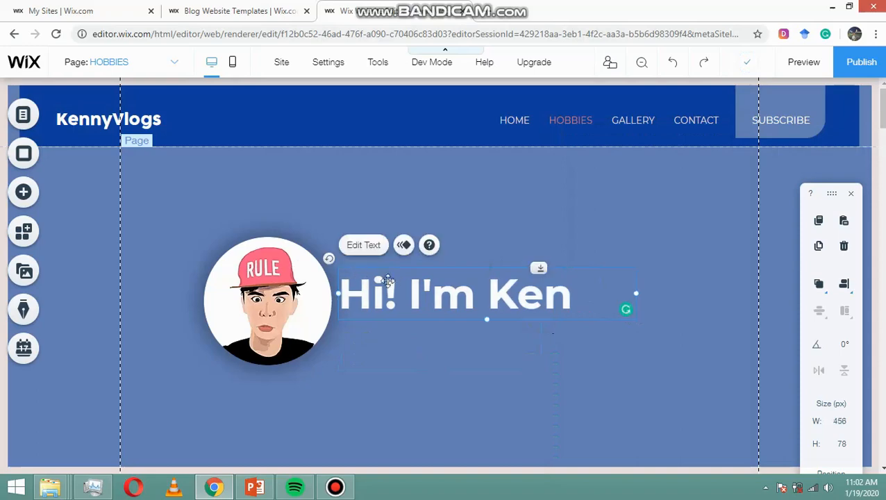
Step: Set the greeting heading's font to Cocogoose and its font size to 50 px
left_click(363, 244)
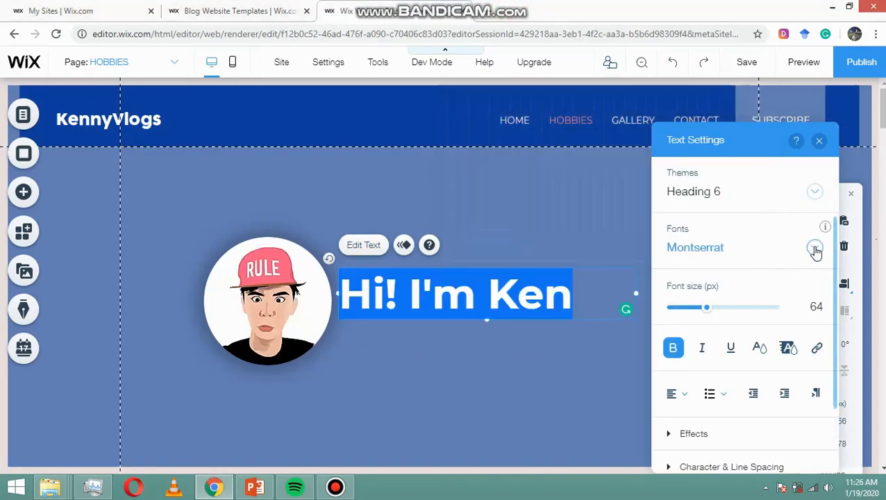
left_click(814, 249)
left_click_drag(866, 372, 865, 259)
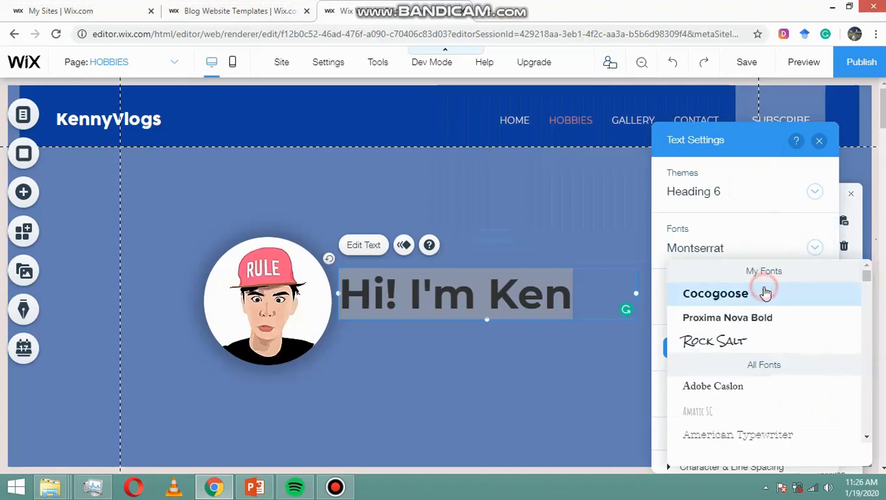
left_click(763, 289)
left_click(534, 300)
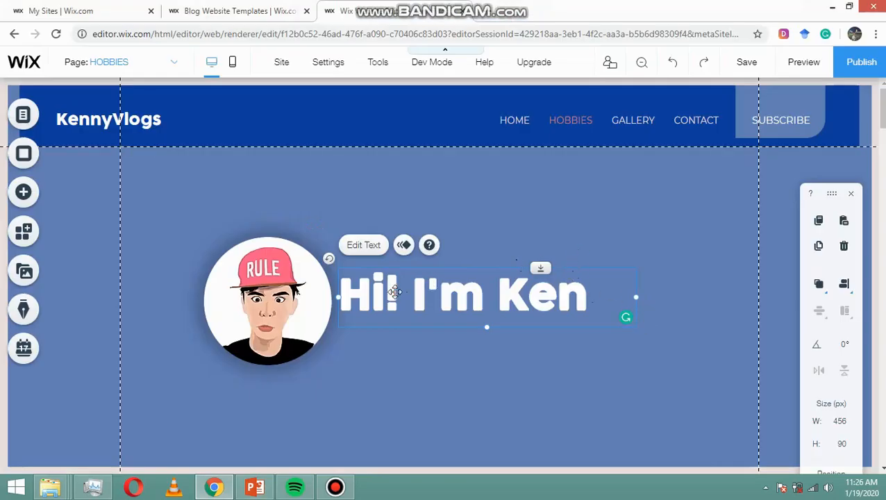
left_click(363, 249)
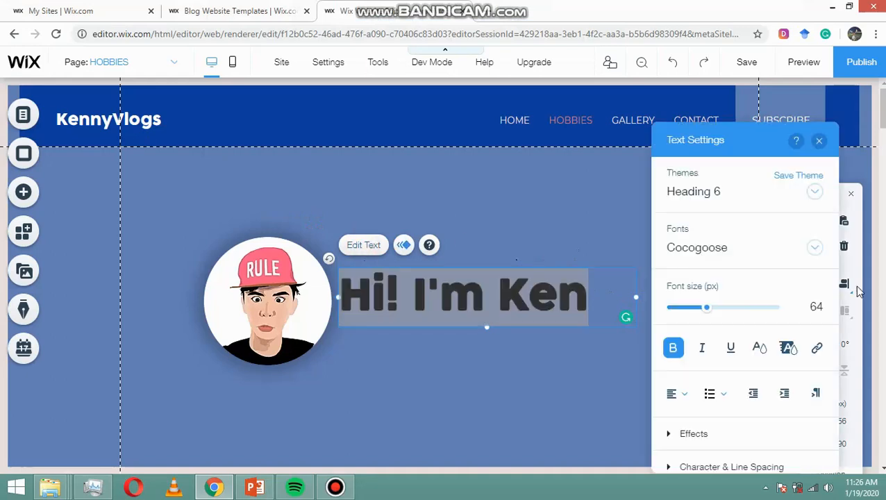
left_click(817, 307)
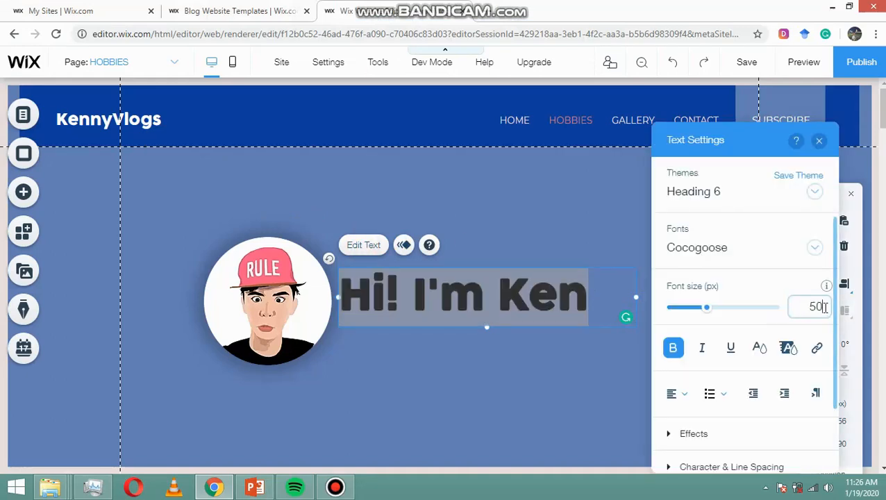
left_click(818, 141)
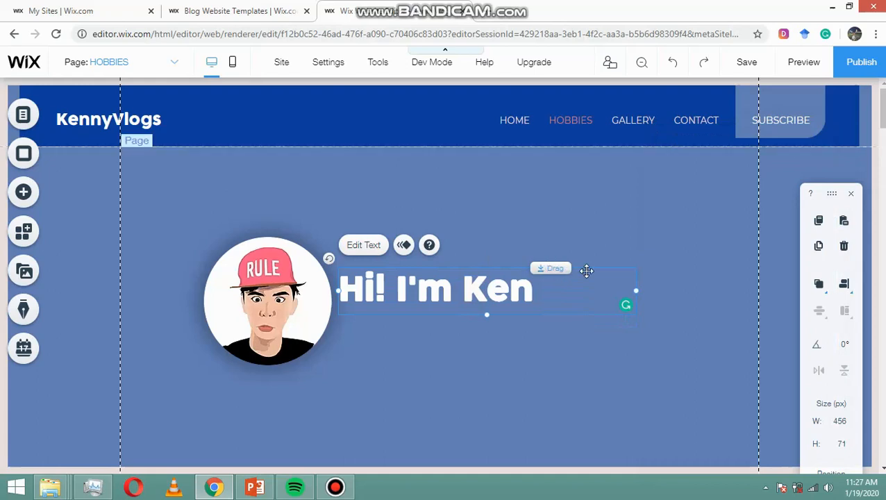
Step: Duplicate the greeting heading, keep the original beside the upper part of the profile picture, and place the copy directly below it
left_click_drag(587, 271, 572, 313)
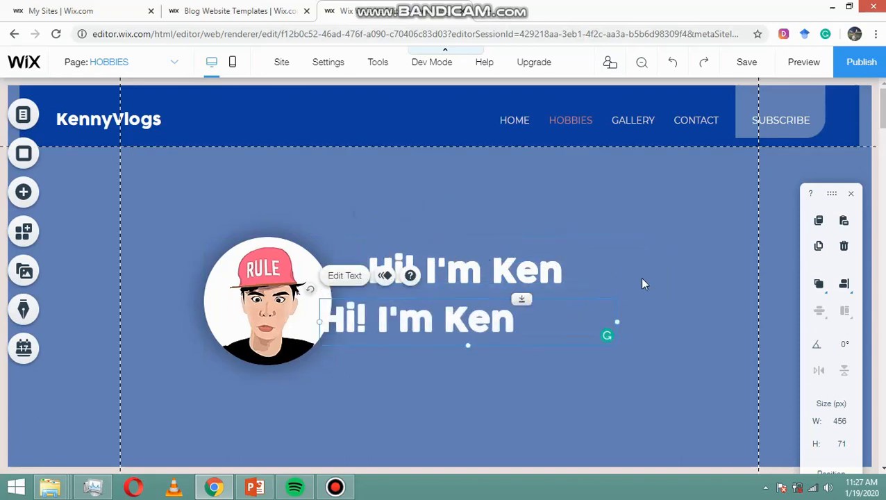
key("ctrl+z")
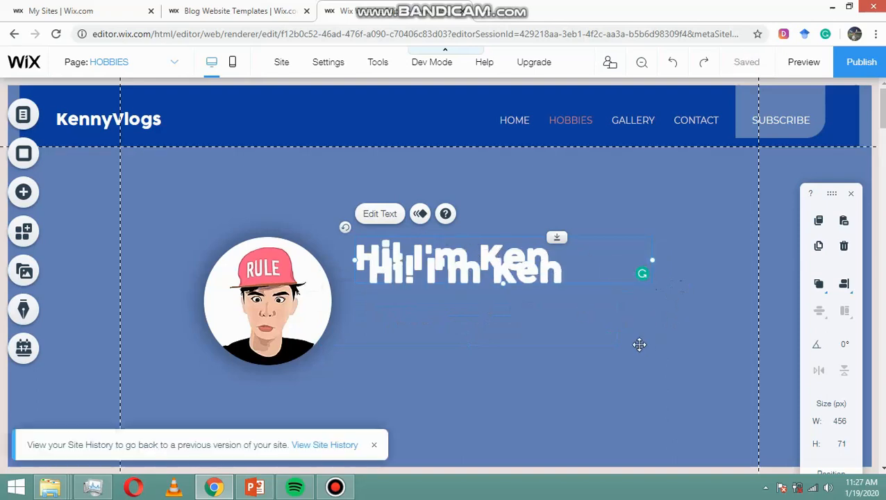
left_click(648, 341)
left_click(559, 267)
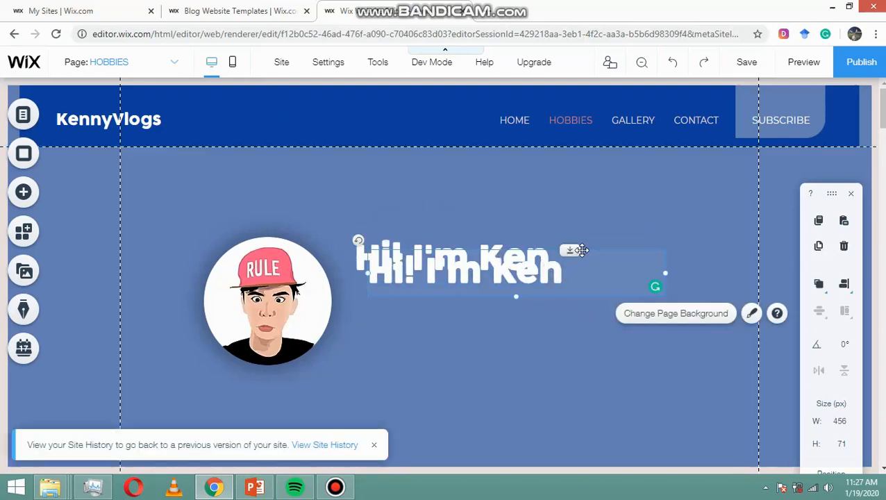
left_click(595, 250)
left_click(632, 289)
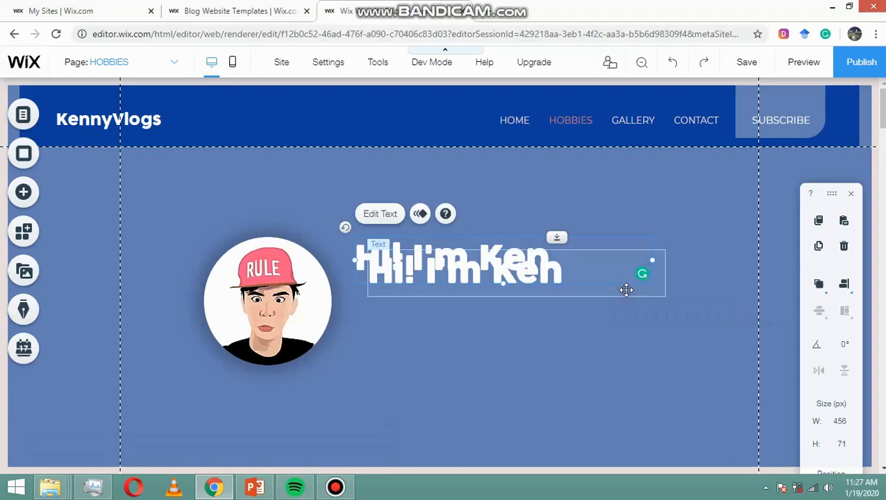
left_click(626, 290)
left_click_drag(586, 321, 605, 316)
Step: Reduce the lower heading copy's font size to 20 px and close the text settings
double_click(511, 301)
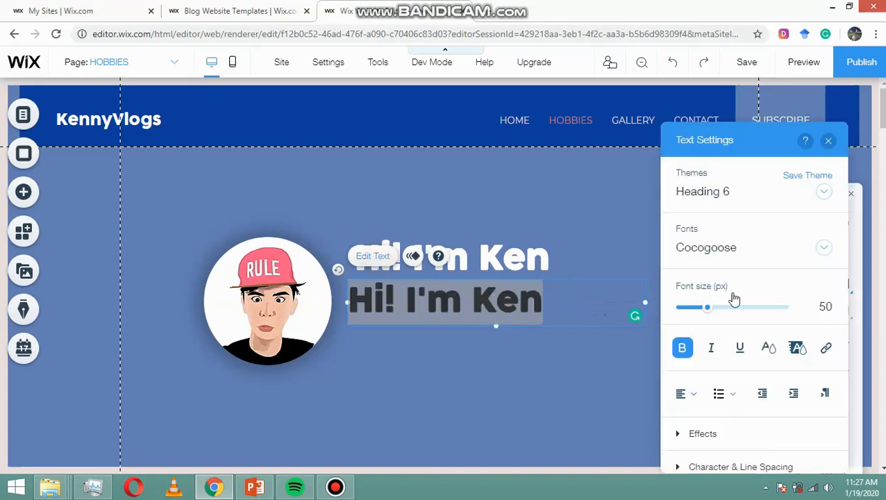
left_click_drag(706, 307, 688, 308)
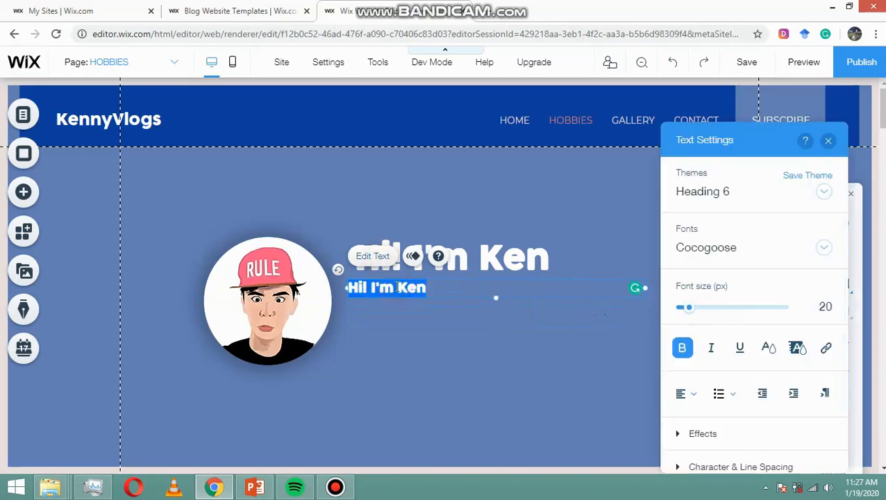
left_click(828, 141)
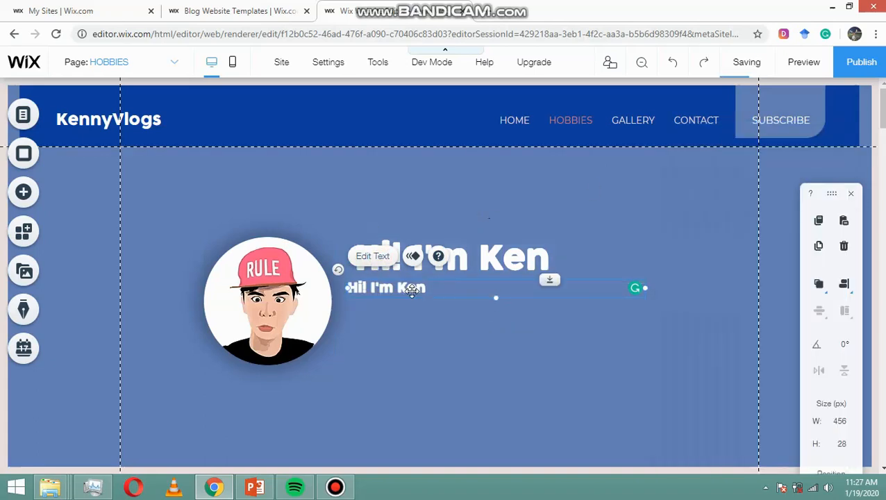
Step: Turn off bold and replace the copy's text with "I'm currently working as a lecturer at the Pamantasan ng Lungsod ng Valenzuela and"
double_click(412, 291)
type("H")
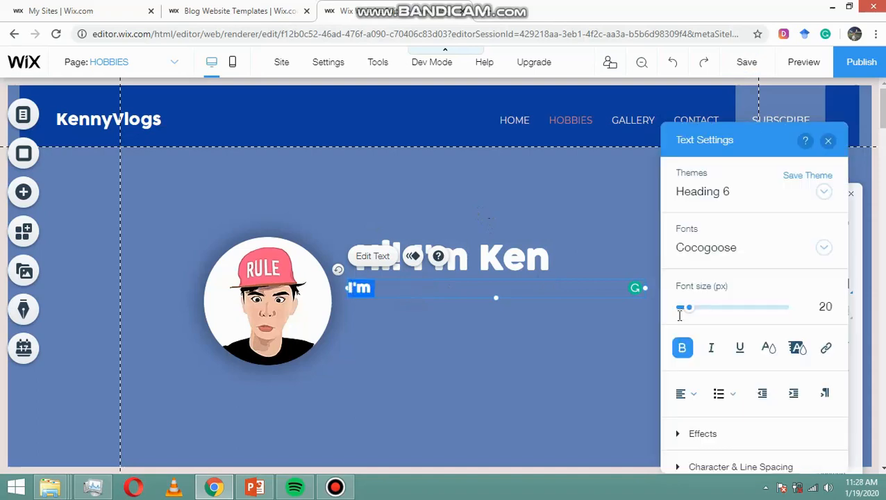
left_click(677, 352)
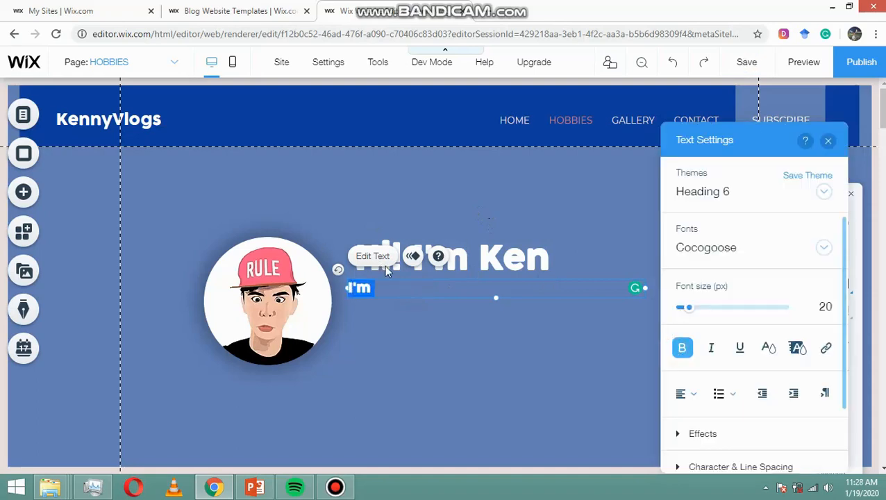
left_click(365, 287)
type("currently working as a lec")
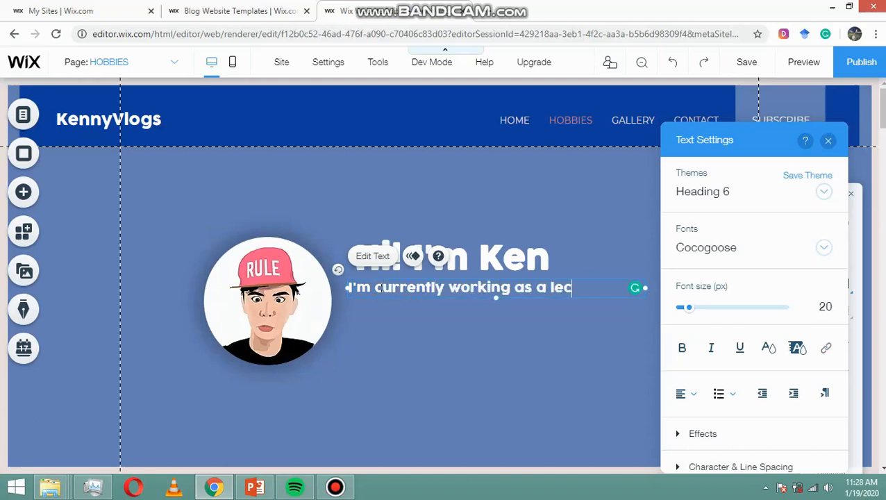
type("turer at the Pamntasang")
key("BackSpace")
key("BackSpace")
key("BackSpace")
key("BackSpace")
key("BackSpace")
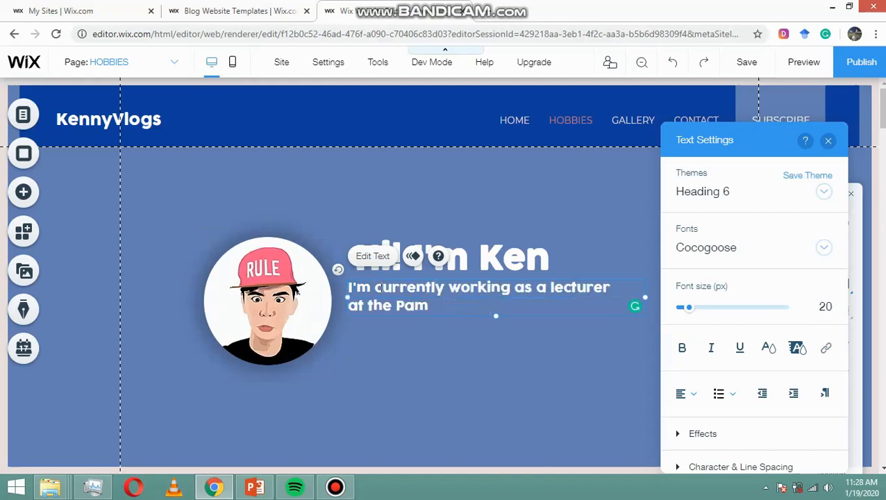
type("antasan ng Lungsod ng Valenzuela and")
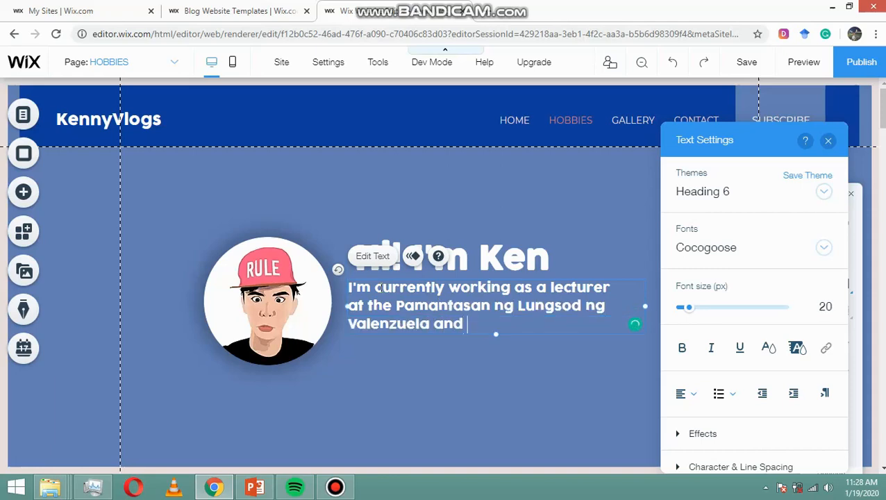
Step: Complete the description with "I am also a freelance motion graphics artist", correcting the misspelled word
type(" I am slo a fre")
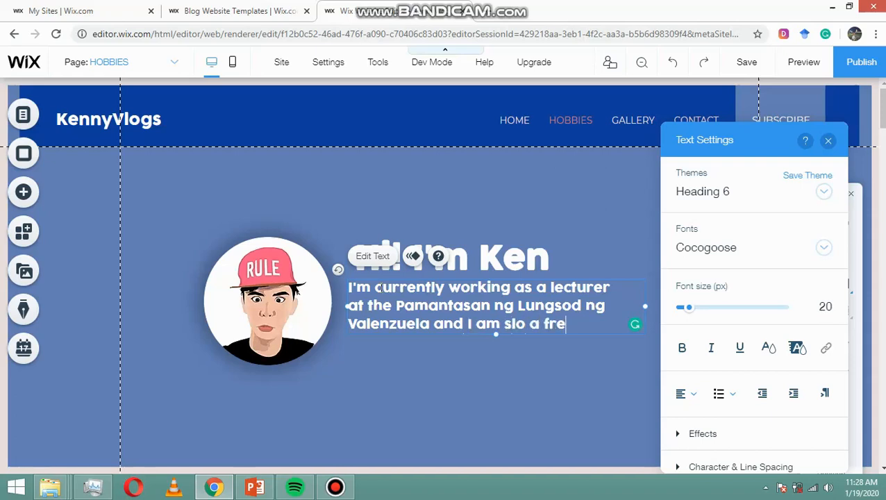
type("elance ")
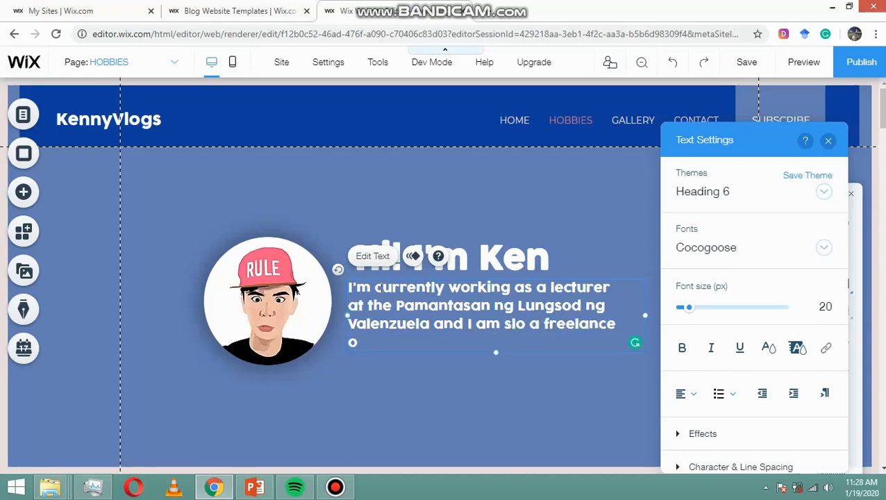
type("motion graphic")
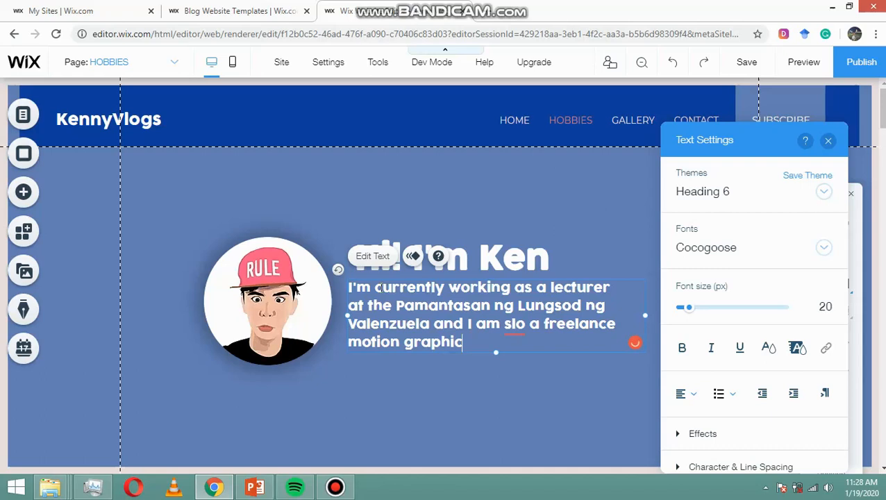
type("s artist")
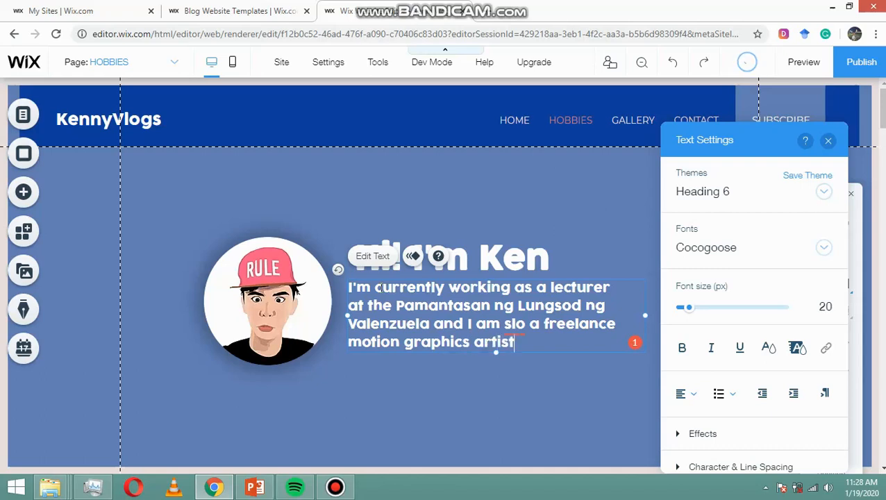
key("BackSpace")
key("BackSpace")
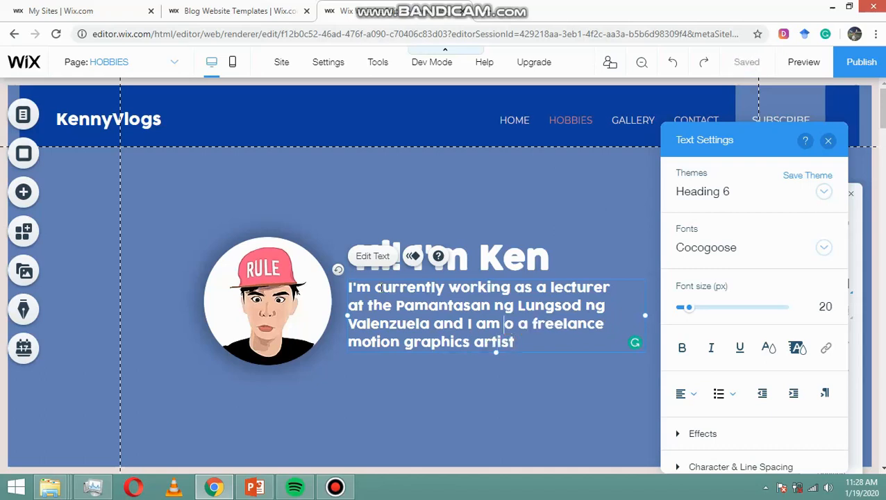
type("als")
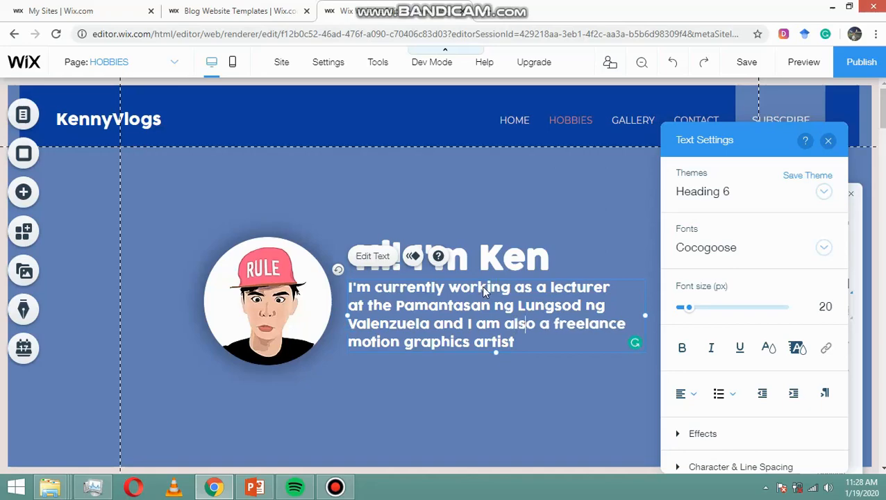
Step: Set the description's font size to 15 px and align the text box with the left edge of the greeting heading
left_click(826, 309)
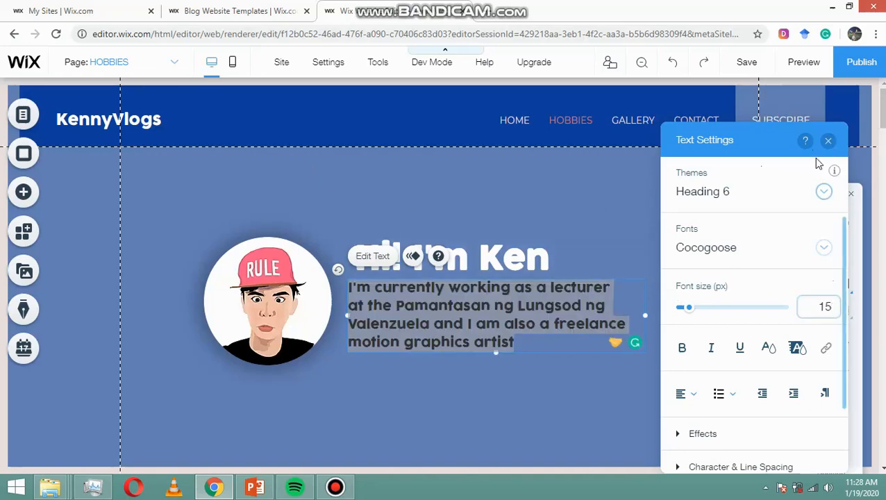
left_click(827, 141)
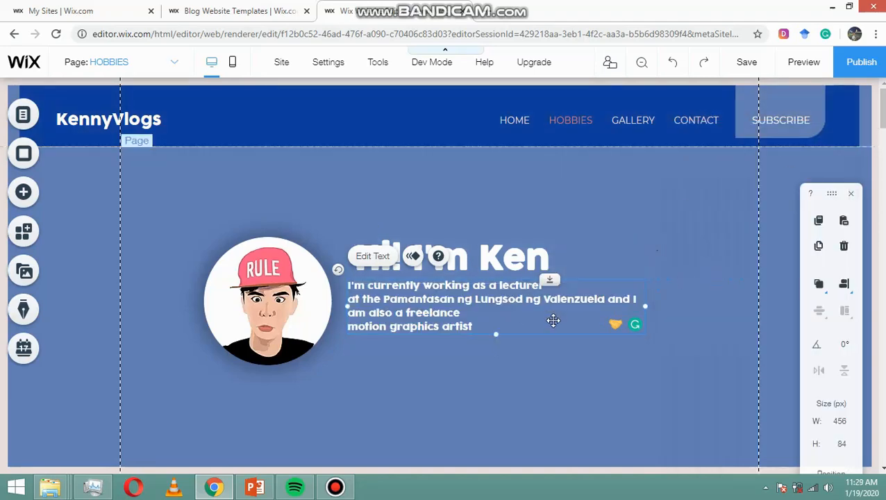
left_click_drag(568, 321, 562, 321)
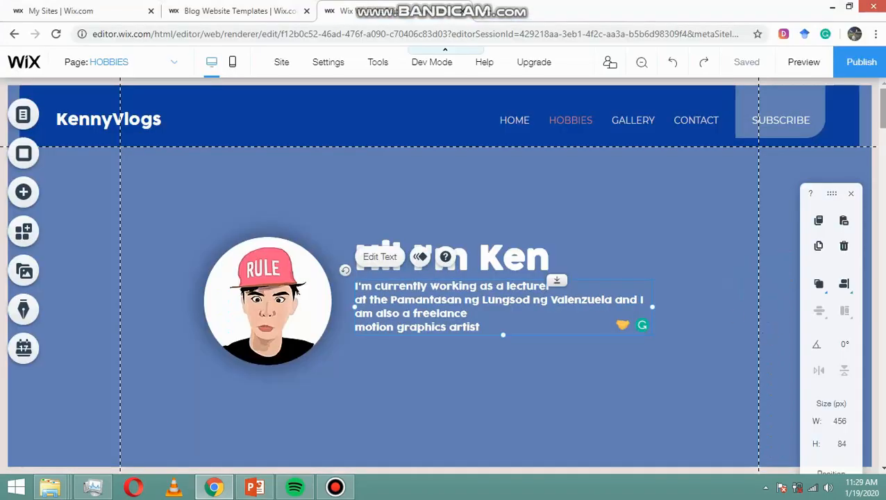
Step: Open the blog post management from the post feed below the intro section
scroll(764, 336, "down", 2)
scroll(445, 278, "up", 1)
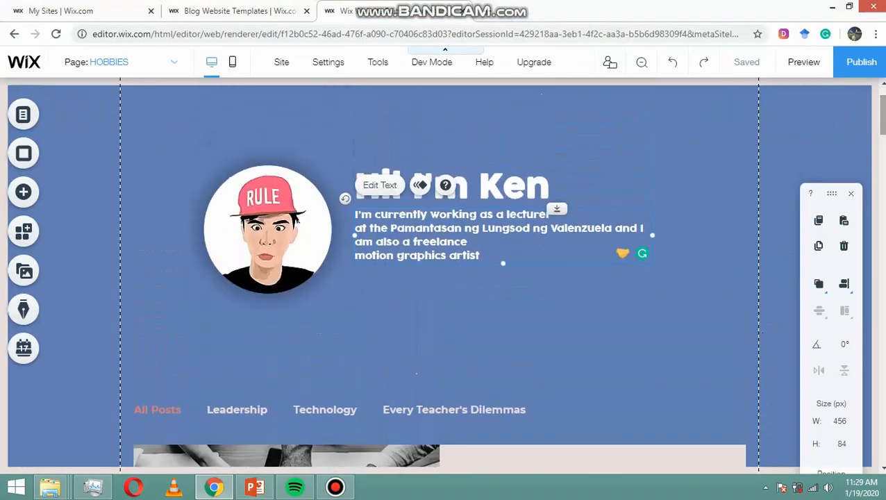
scroll(377, 248, "down", 2)
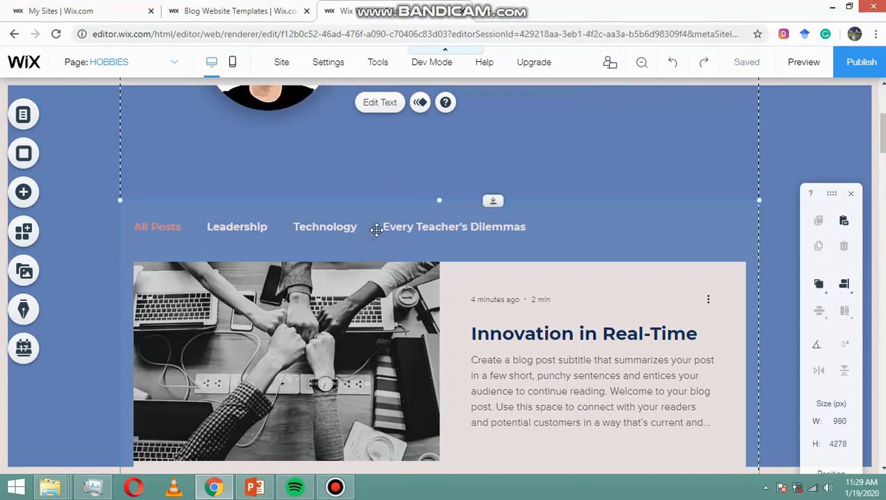
left_click(376, 230)
left_click(396, 223)
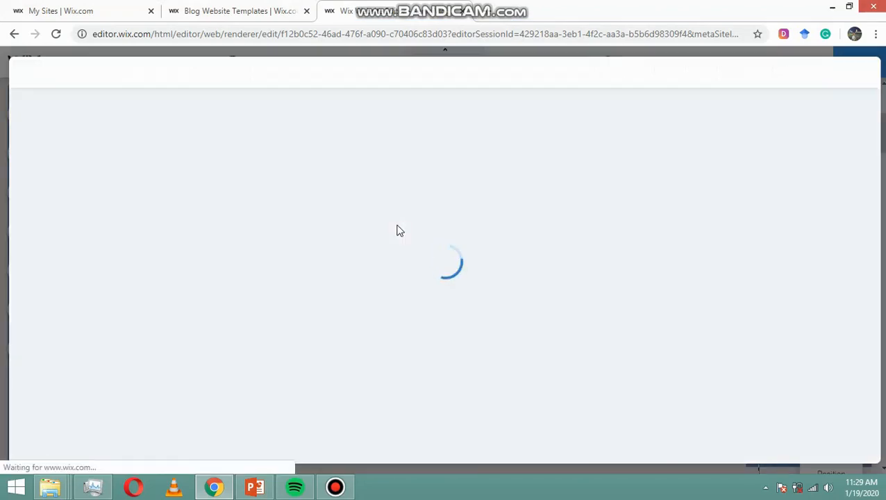
left_click(240, 10)
left_click(388, 7)
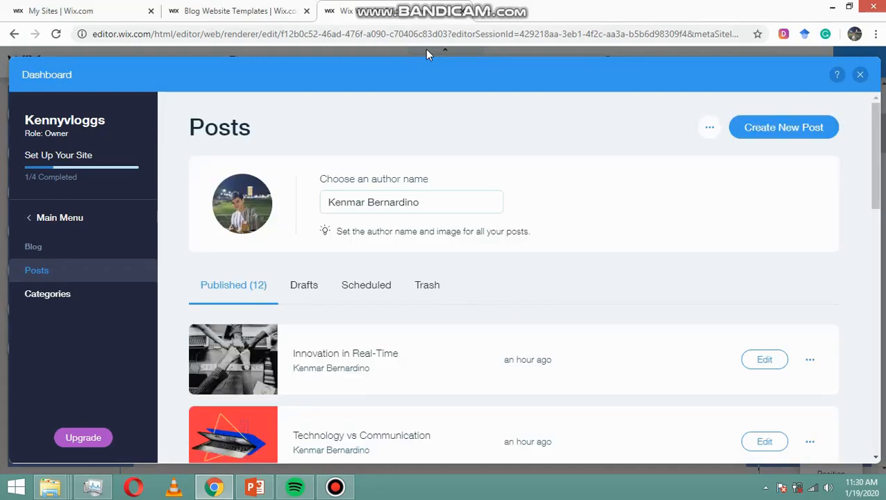
Step: Open the published post "Innovation in Real-Time" for editing
left_click_drag(876, 148, 879, 171)
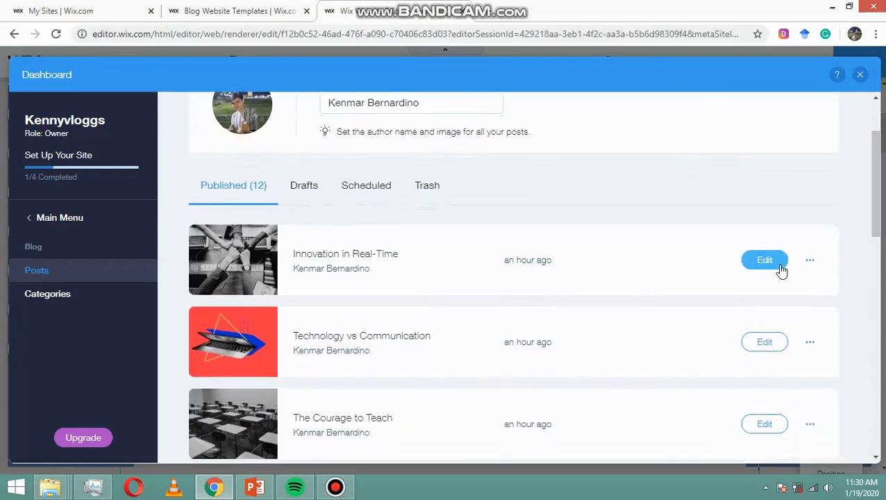
scroll(875, 232, "down", 2)
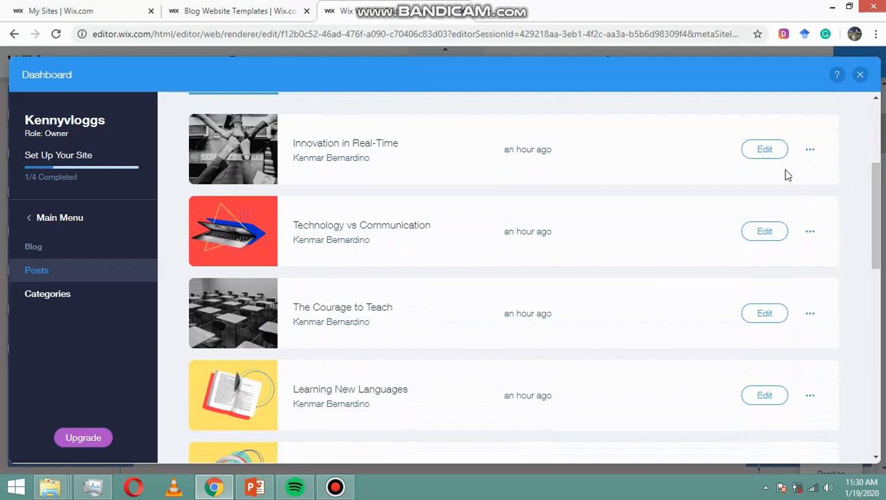
left_click(746, 148)
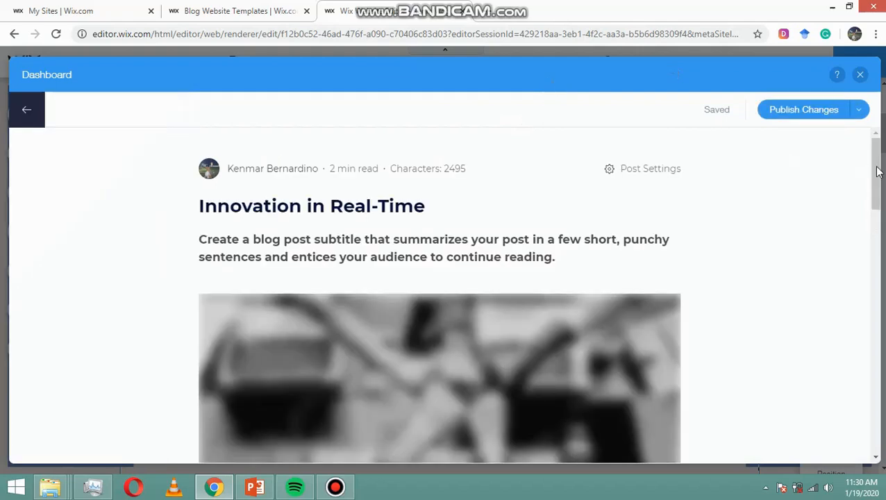
Step: Select the post's main image, check its Photo Studio editing options, and close the studio without making changes
scroll(879, 175, "down", 1)
left_click(433, 235)
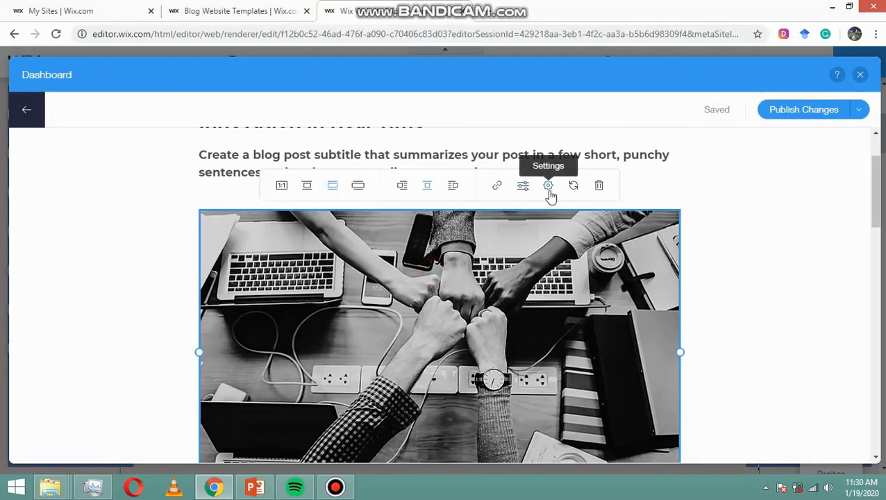
scroll(550, 197, "down", 1)
left_click_drag(876, 205, 876, 193)
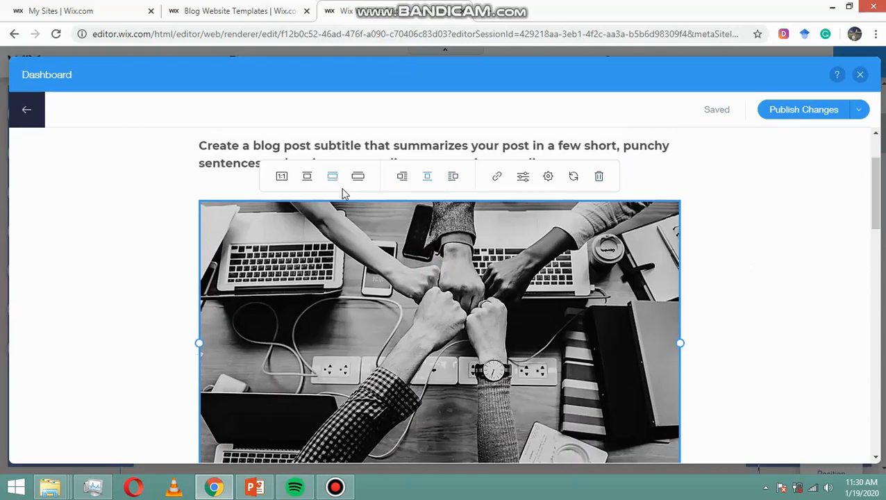
left_click(523, 176)
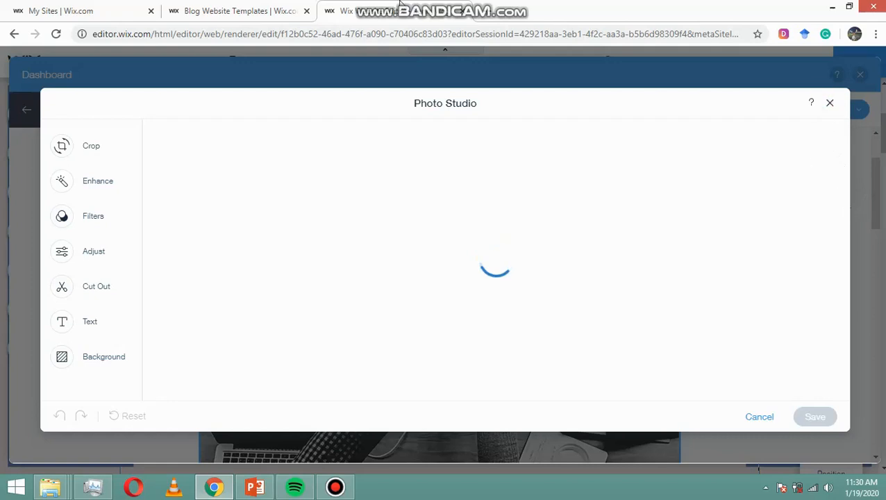
left_click(858, 158)
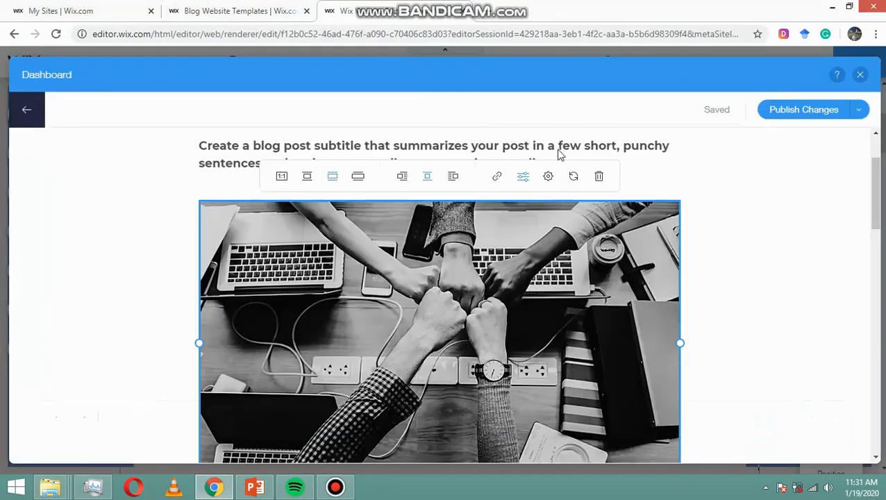
Step: Replace the post's main image with 2019_1.png from the Vlog Section folder in the site files
left_click(576, 183)
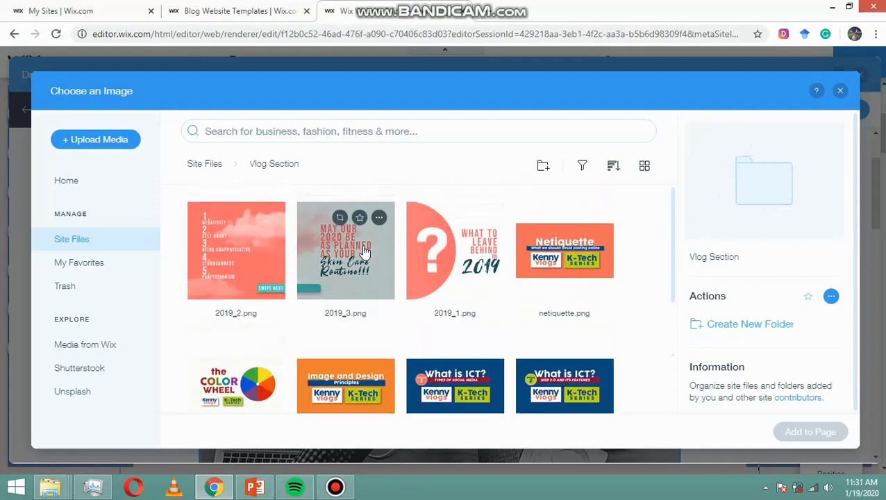
left_click(446, 254)
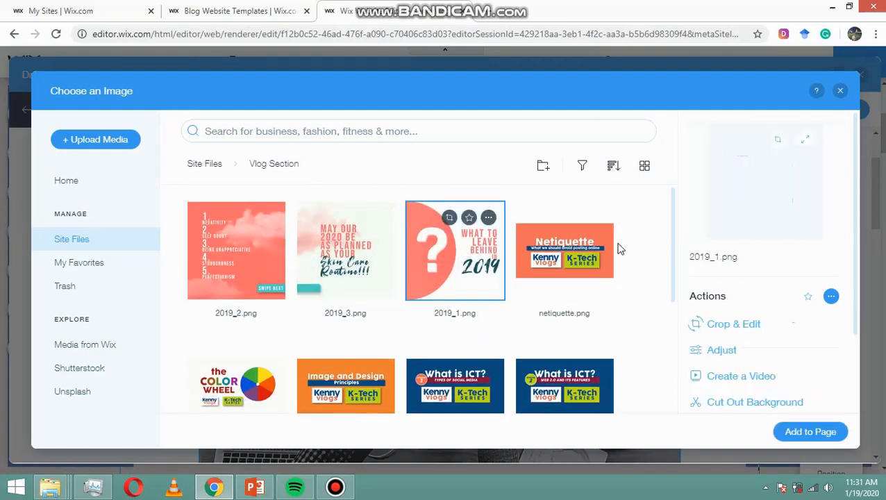
left_click(811, 432)
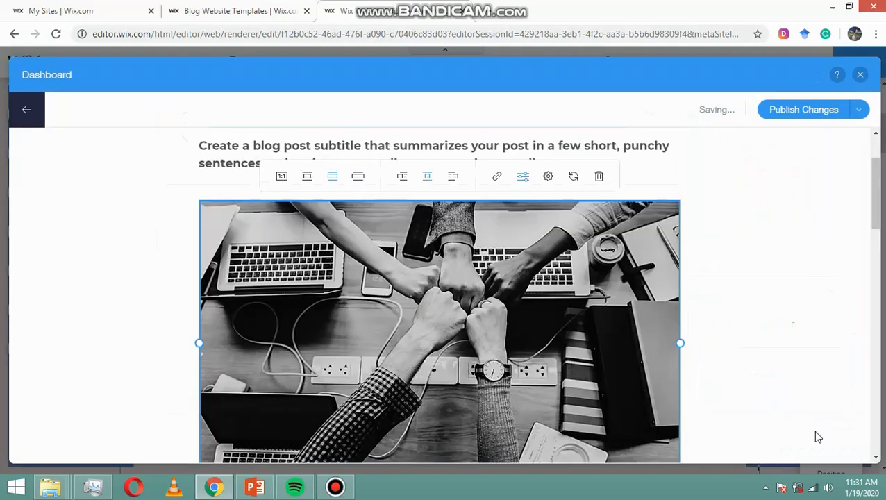
Step: Publish the changes made to the post "Innovation in Real-Time"
left_click(713, 152)
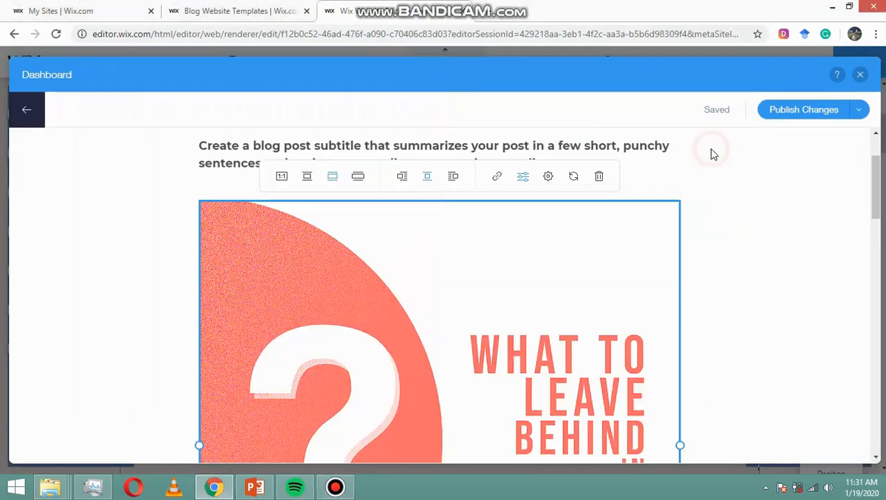
left_click_drag(877, 174, 878, 205)
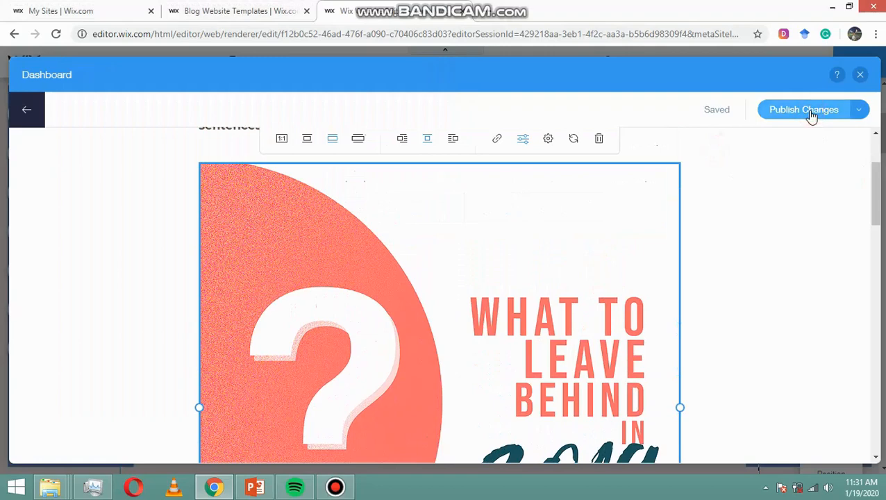
left_click(809, 111)
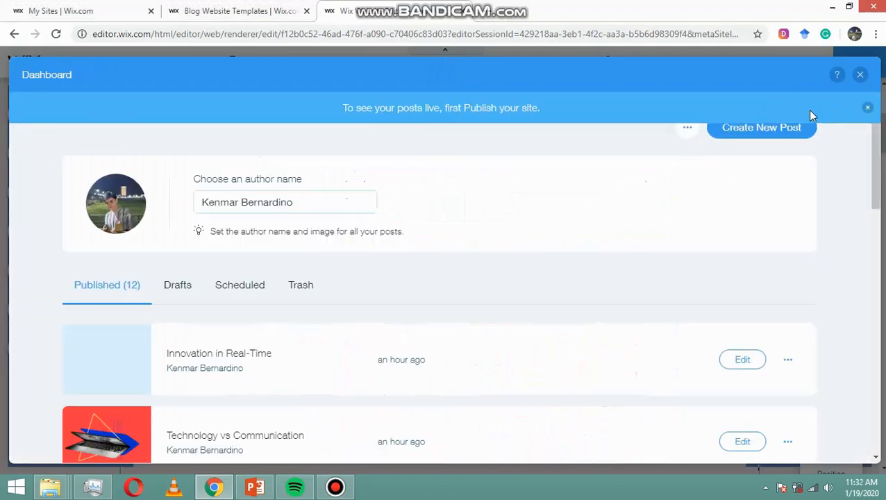
left_click(418, 152)
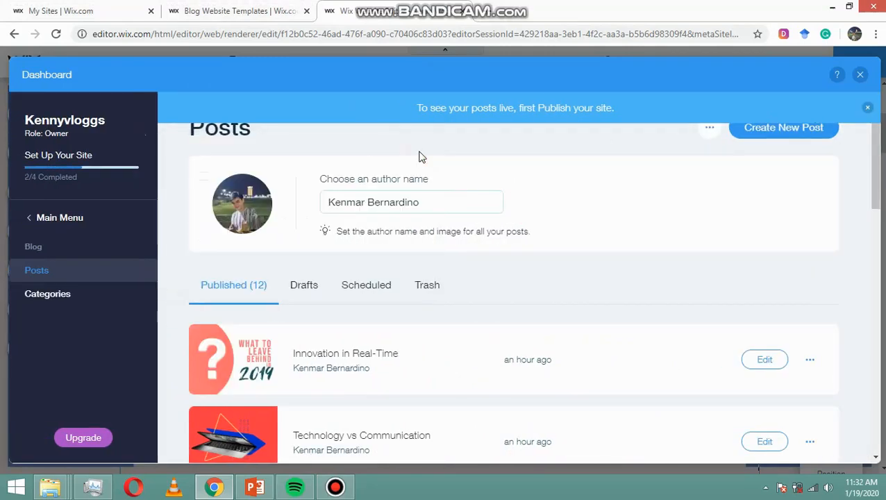
Step: Open the published post "Technology vs Communication" for editing and go to its main image
scroll(419, 155, "down", 2)
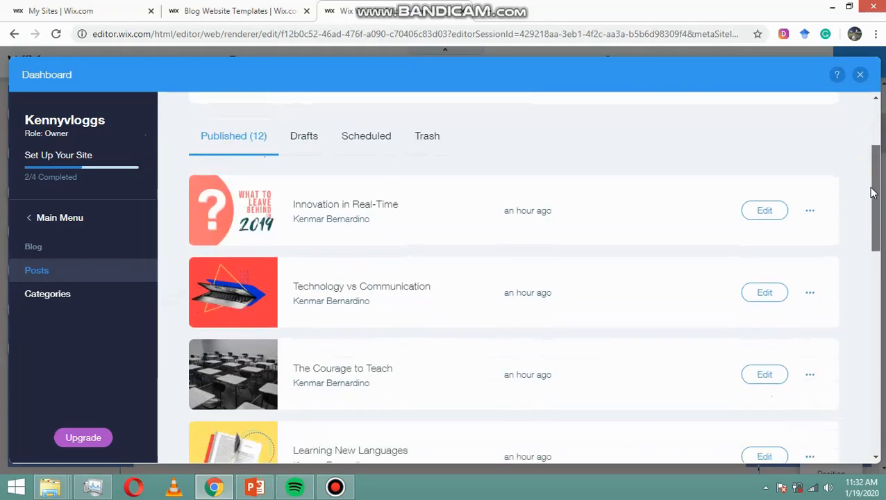
left_click(243, 309)
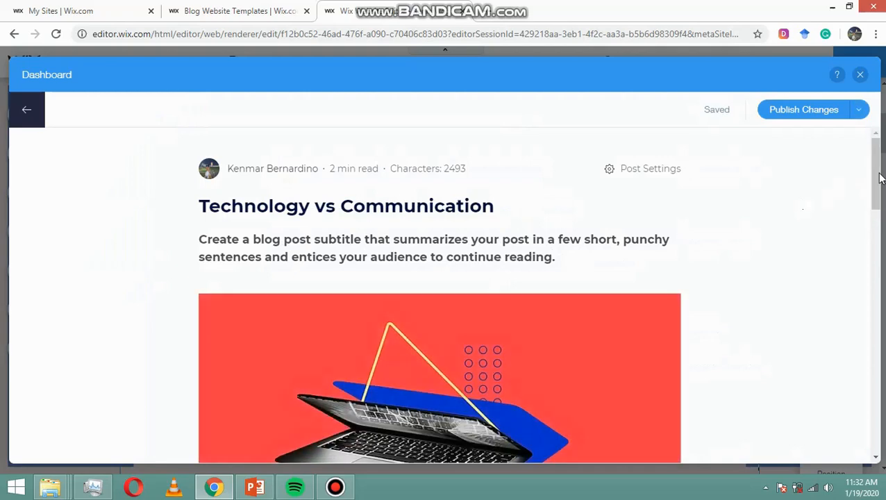
left_click_drag(877, 174, 876, 214)
scroll(523, 230, "up", 1)
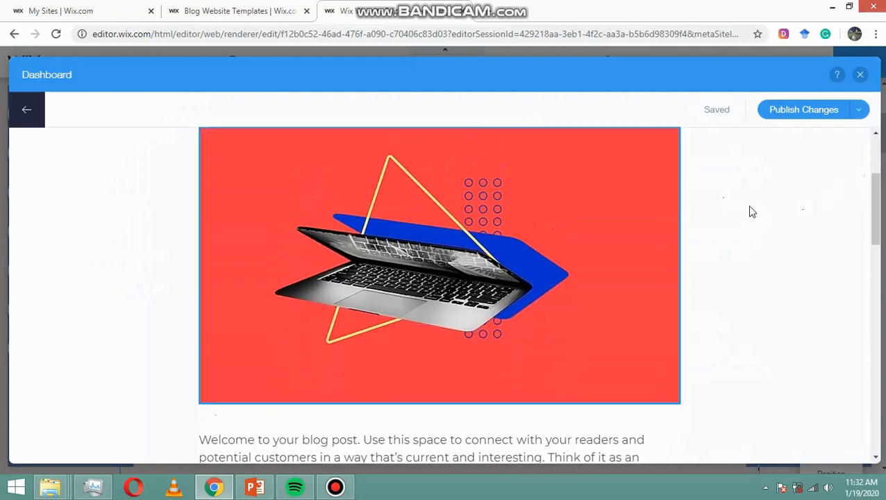
Step: Replace the post's main image with cover page2.png from the Vlog Section folder and publish the changes
left_click(625, 194)
left_click(576, 139)
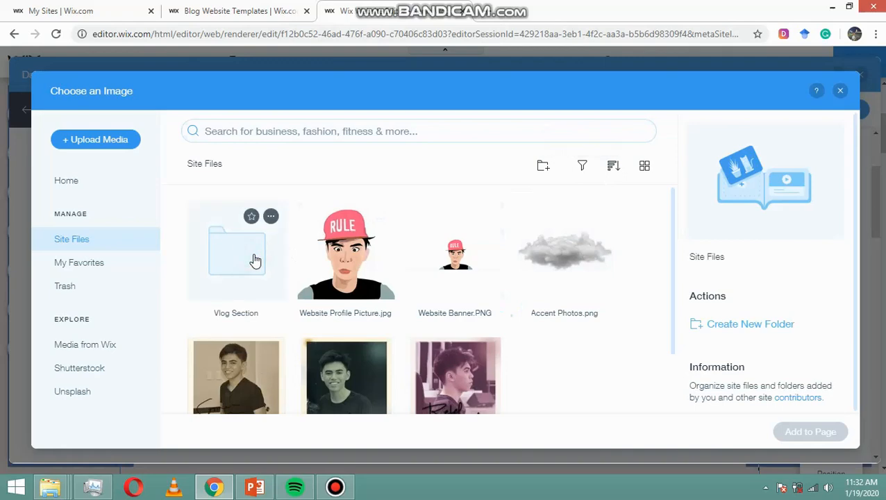
left_click(256, 261)
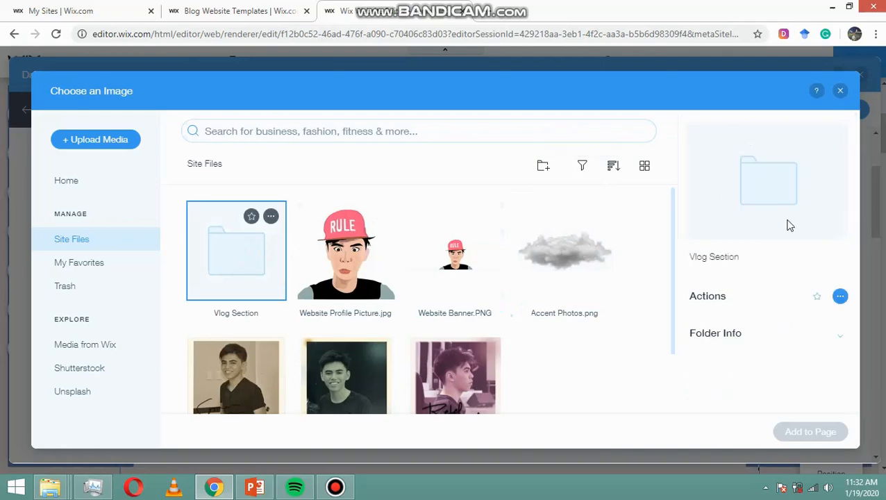
double_click(237, 261)
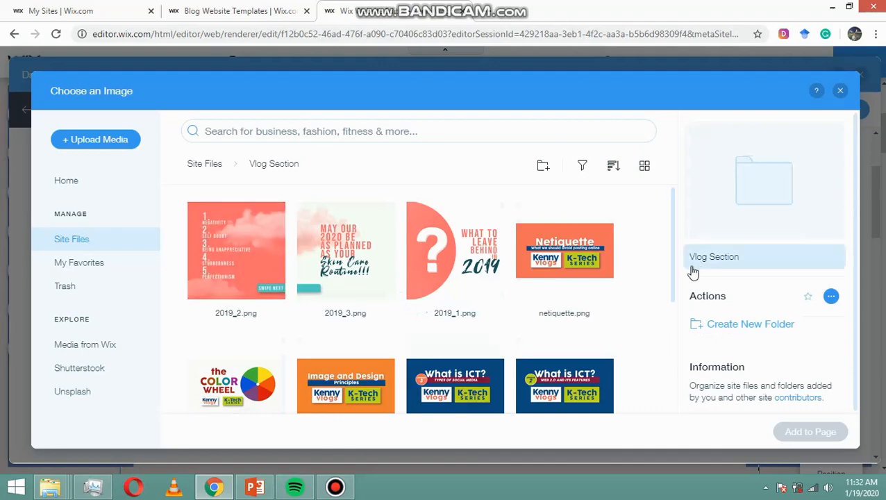
left_click_drag(672, 278, 675, 304)
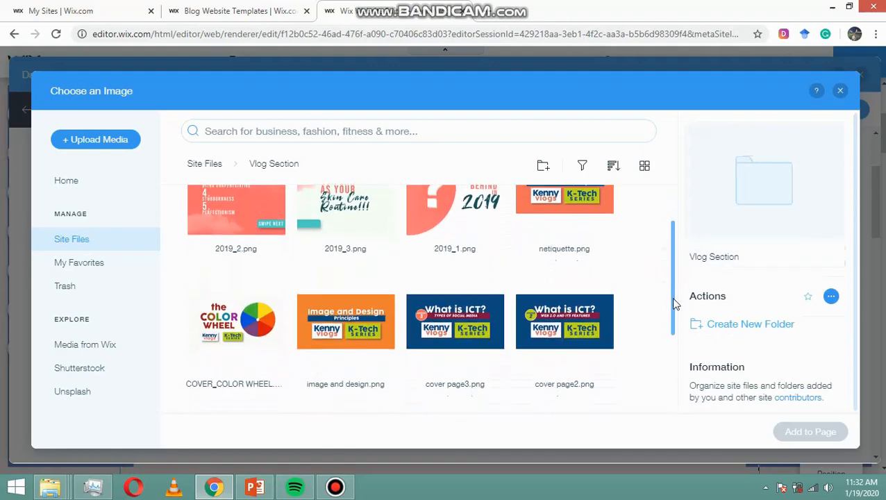
left_click(559, 344)
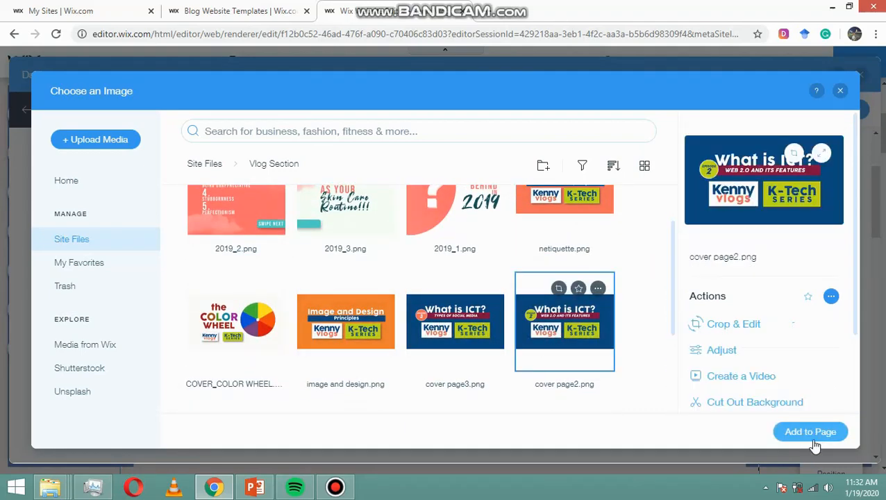
left_click(811, 436)
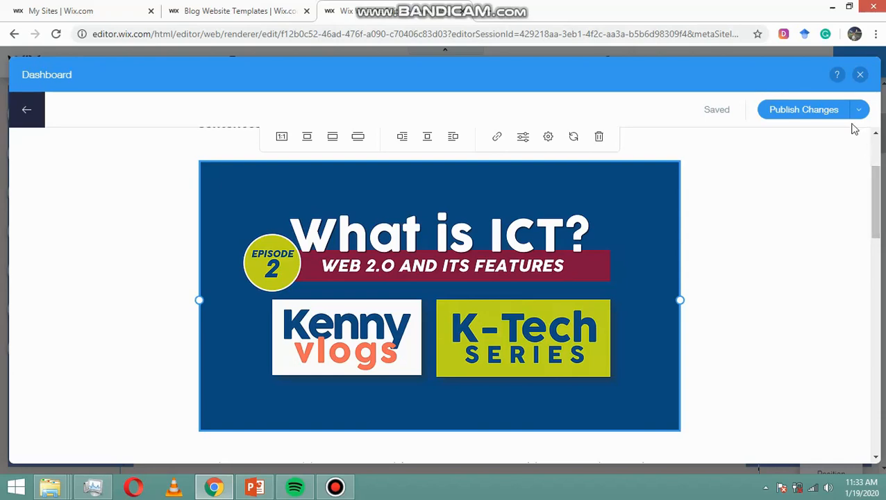
left_click(804, 113)
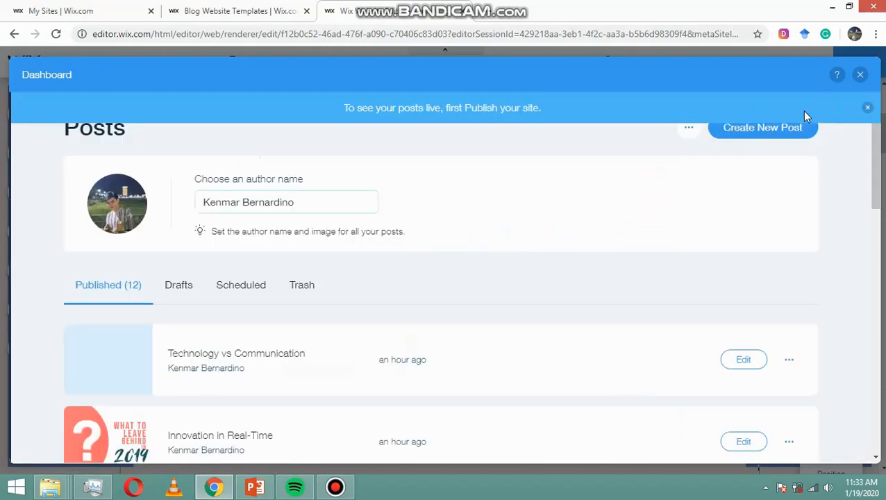
Step: Open the published post "The Courage to Teach" for editing
left_click_drag(875, 184, 872, 277)
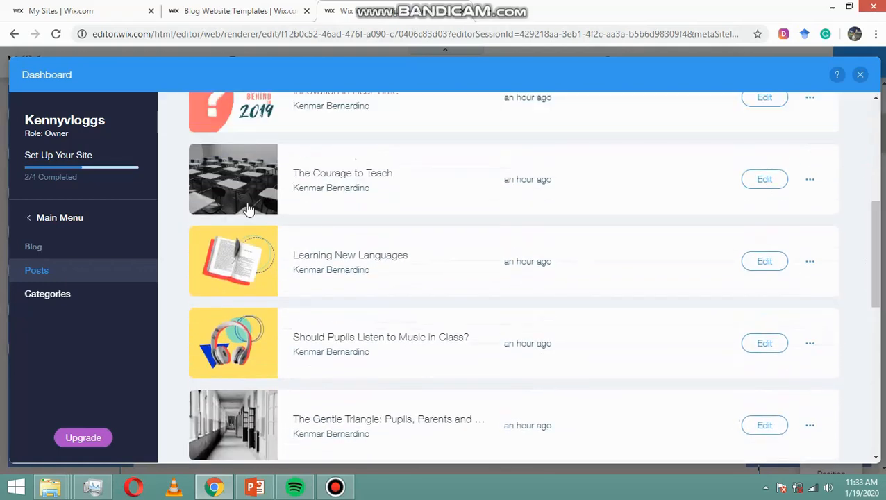
left_click(777, 184)
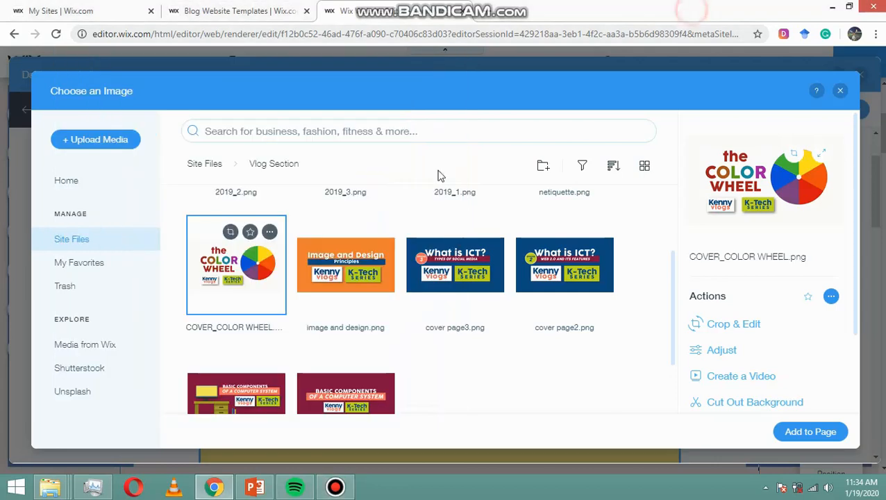
Step: Set the COVER_COLOR WHEEL picture as the main image of "Learning New Languages" and publish the changes
left_click(692, 15)
left_click(813, 432)
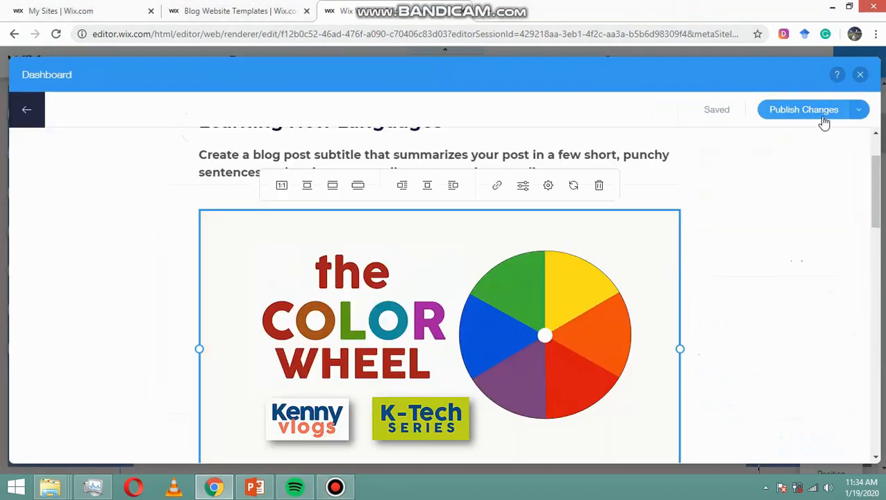
left_click(26, 109)
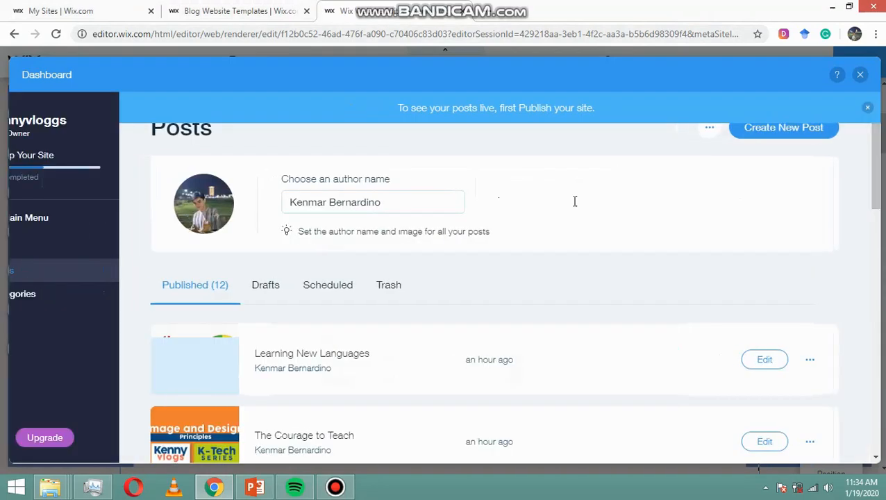
Step: Replace the main image of "Should Pupils Listen to Music in Class?" with netiquette.png from the Vlog Section folder and publish the changes
left_click_drag(877, 197, 877, 311)
left_click(770, 326)
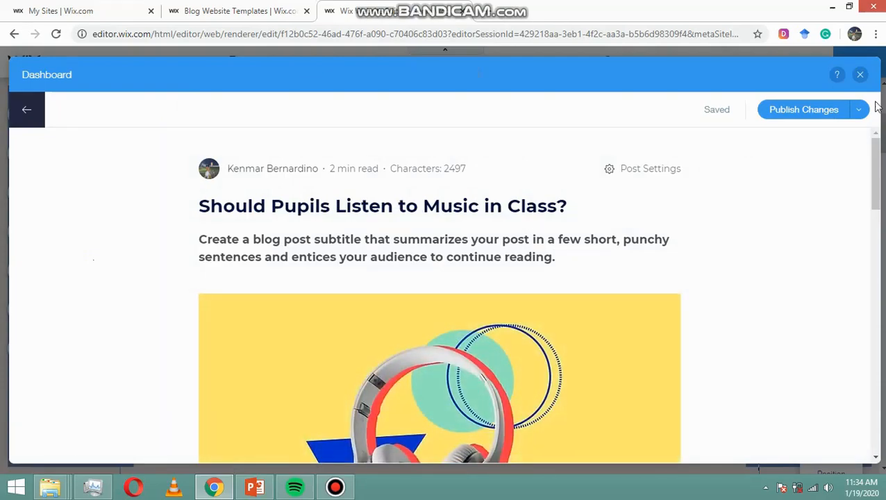
left_click_drag(877, 179, 878, 210)
left_click(481, 220)
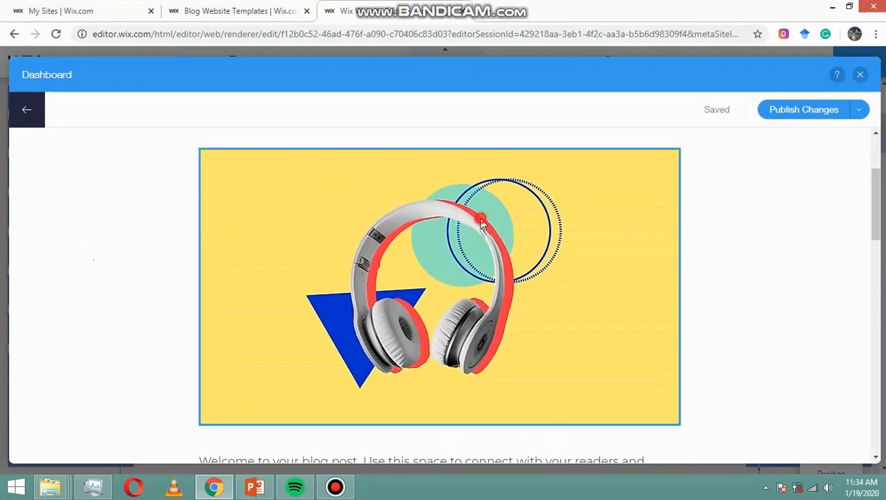
scroll(875, 189, "up", 1)
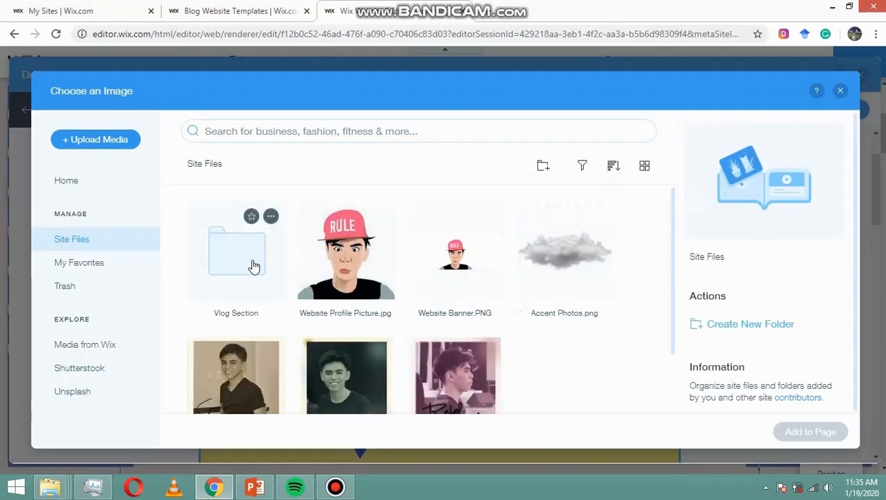
left_click(253, 264)
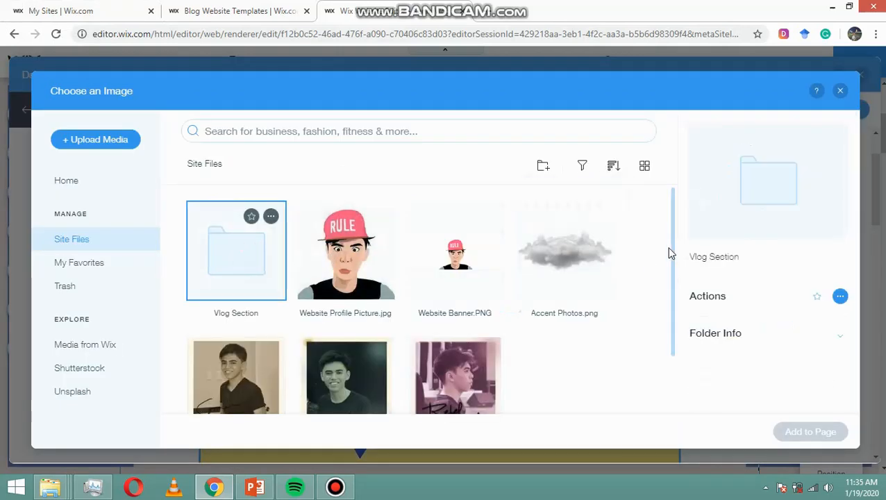
double_click(254, 248)
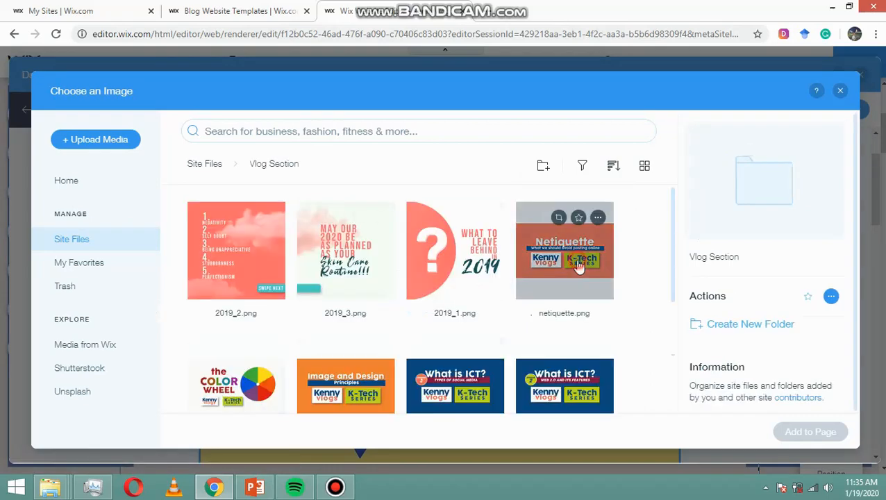
left_click(566, 262)
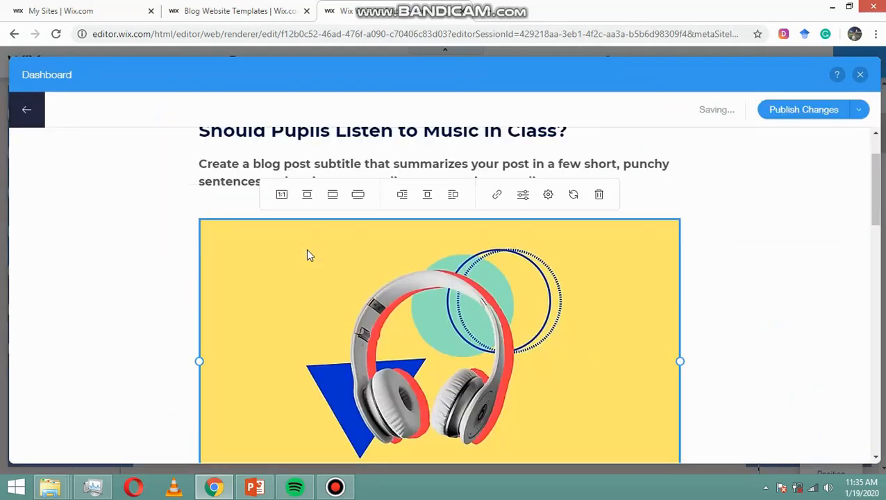
left_click(802, 113)
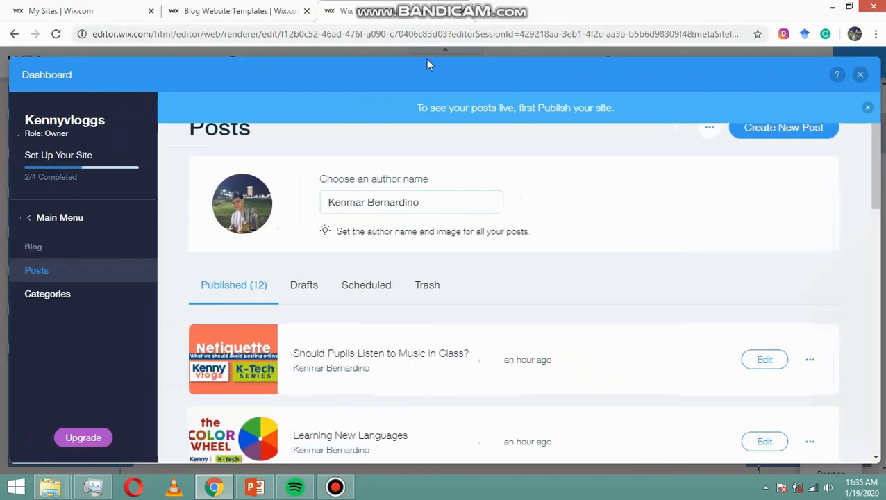
Step: Move the posts "The Gentle Triangle" and "Is It Me? or: What Makes a Class Difficult?" to the trash
left_click_drag(877, 191, 877, 277)
left_click(810, 257)
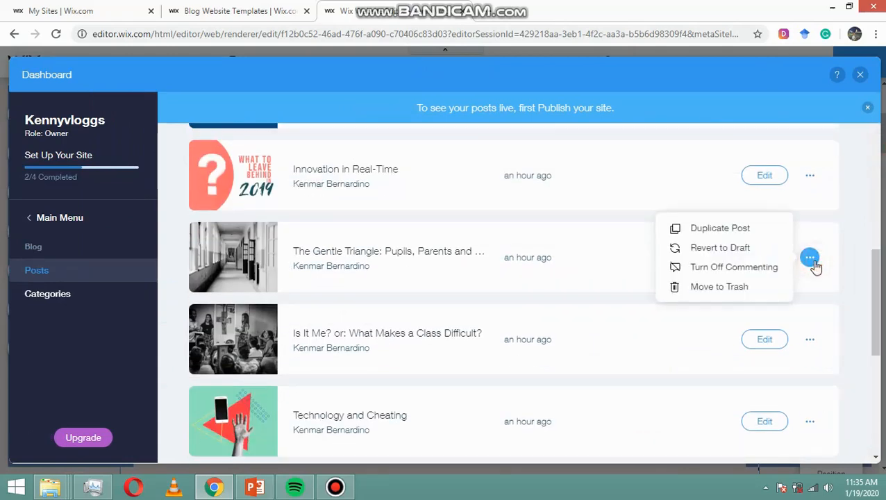
left_click(733, 287)
left_click(580, 321)
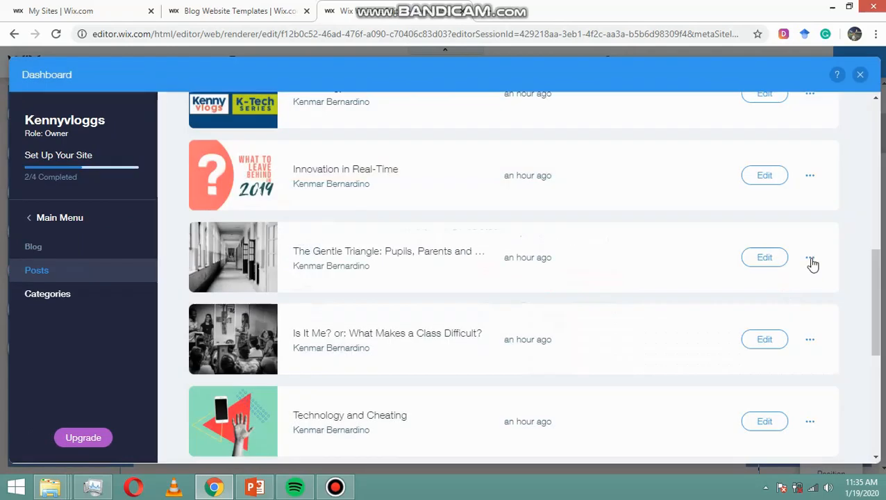
left_click(809, 257)
left_click(733, 287)
left_click(580, 320)
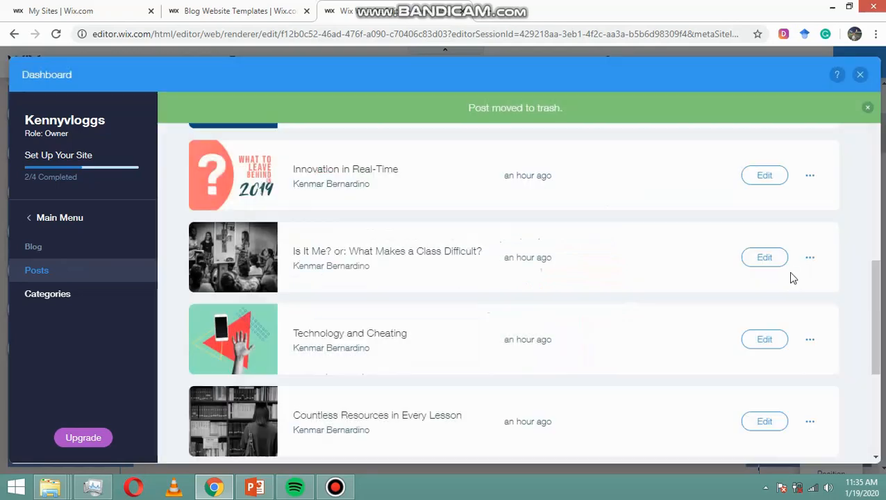
Step: Move the posts "Technology and Cheating" and "Countless Resources in Every Lesson" to the trash
scroll(799, 257, "down", 2)
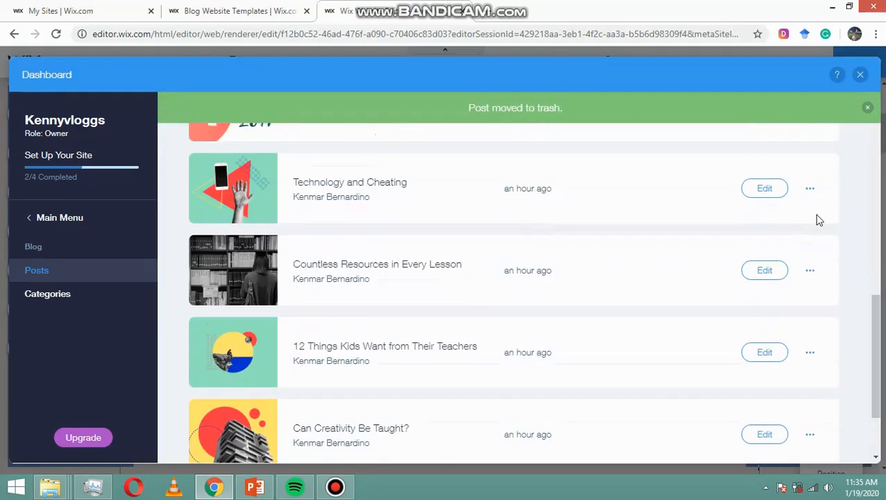
left_click(809, 188)
left_click(748, 221)
left_click(771, 242)
left_click(810, 188)
left_click(752, 219)
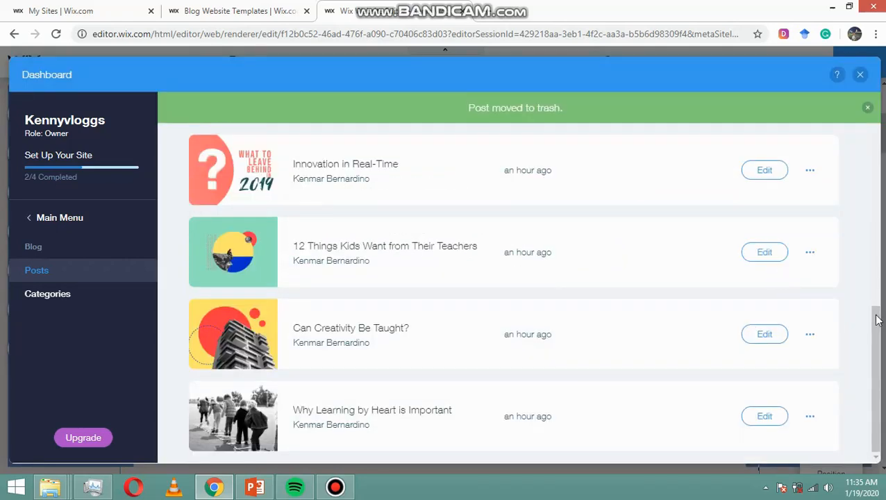
Step: Replace the main image of the post "Can Creativity Be Taught?" with a picture from the site files and publish the changes
left_click(769, 336)
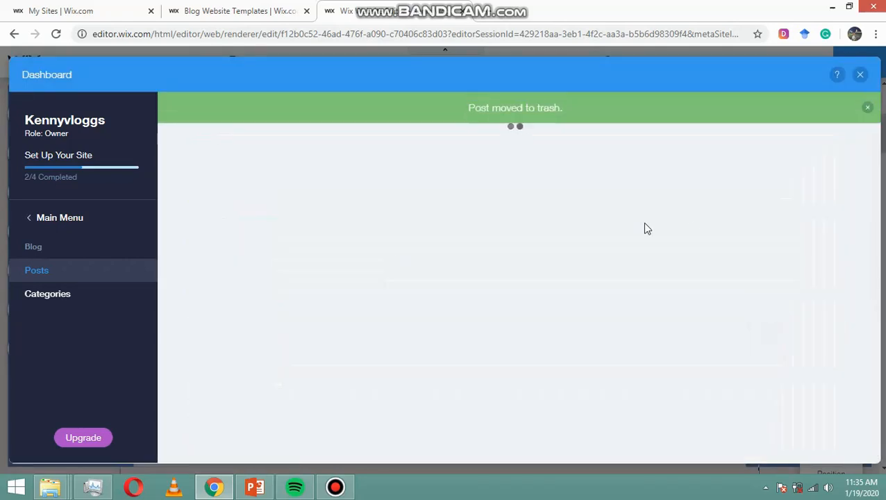
scroll(872, 187, "down", 2)
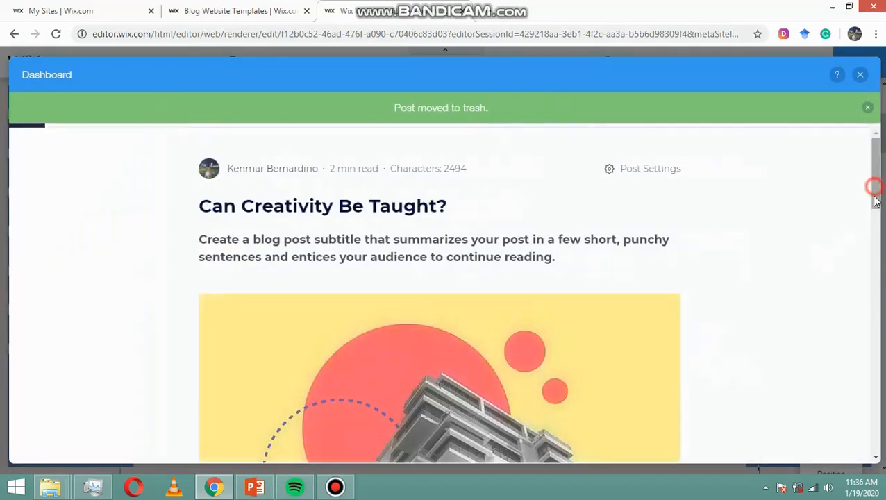
left_click(504, 277)
left_click(575, 201)
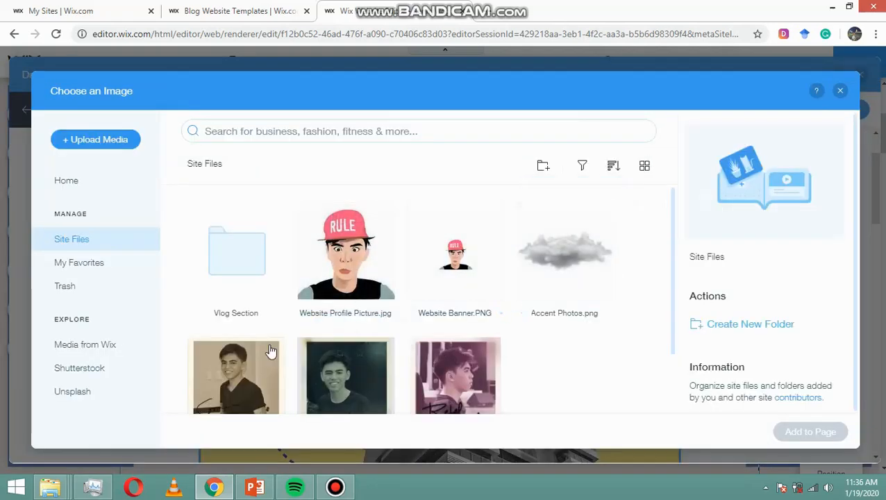
left_click(251, 377)
left_click(809, 433)
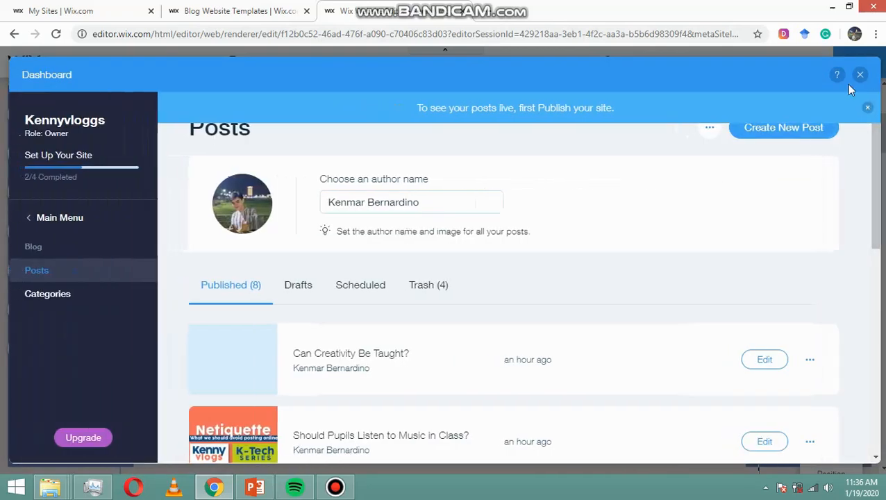
Step: Move the post "Why Learning by Heart is Important" to the trash and close the dashboard
left_click_drag(874, 182, 867, 355)
left_click(813, 416)
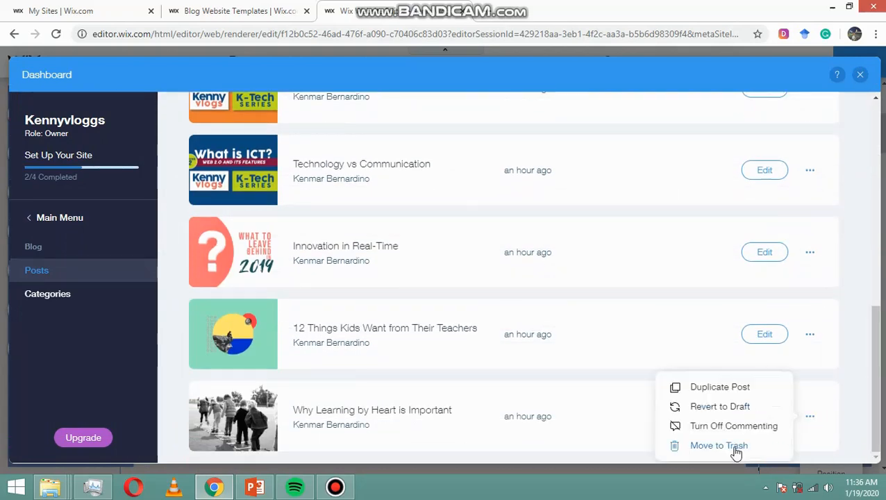
left_click(734, 451)
left_click(598, 332)
left_click_drag(877, 161, 875, 131)
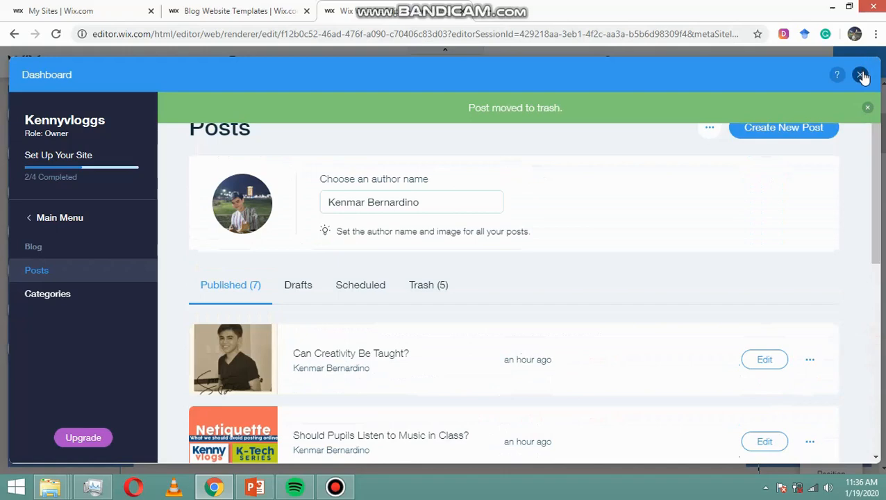
left_click(861, 75)
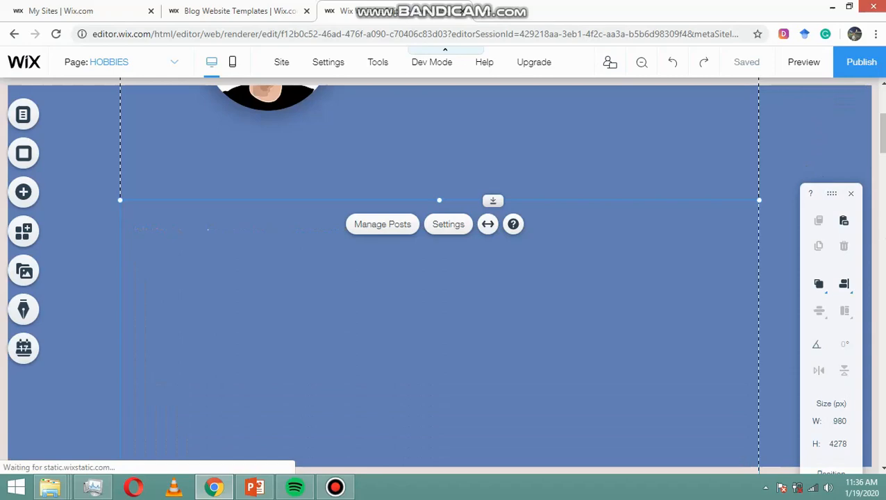
Step: Review the remaining blog posts and their replaced images on the HOBBIES page
left_click(885, 238)
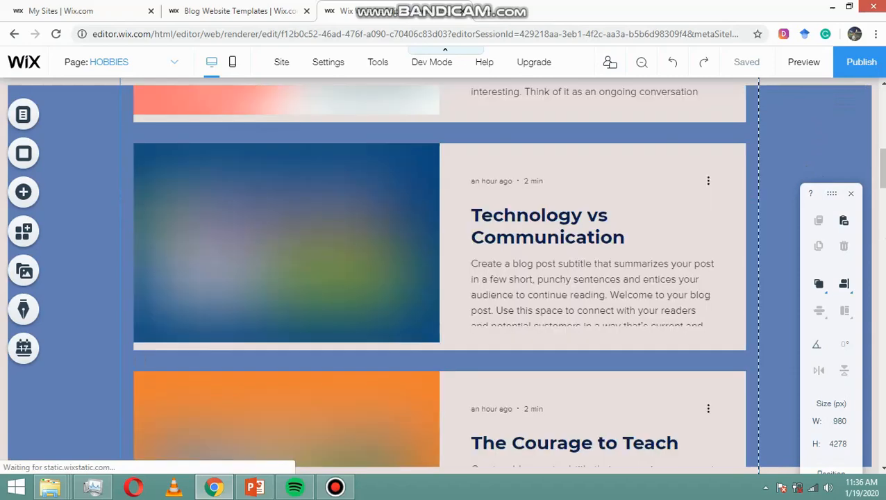
scroll(439, 278, "up", 3)
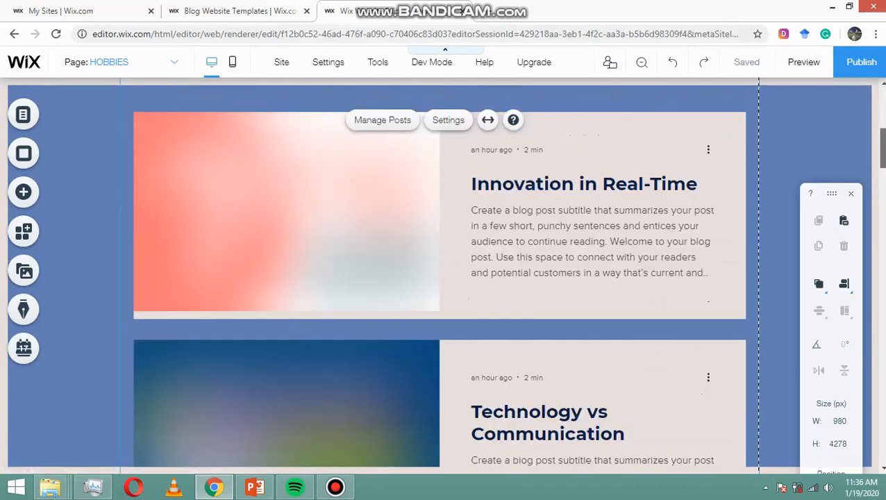
left_click(884, 109)
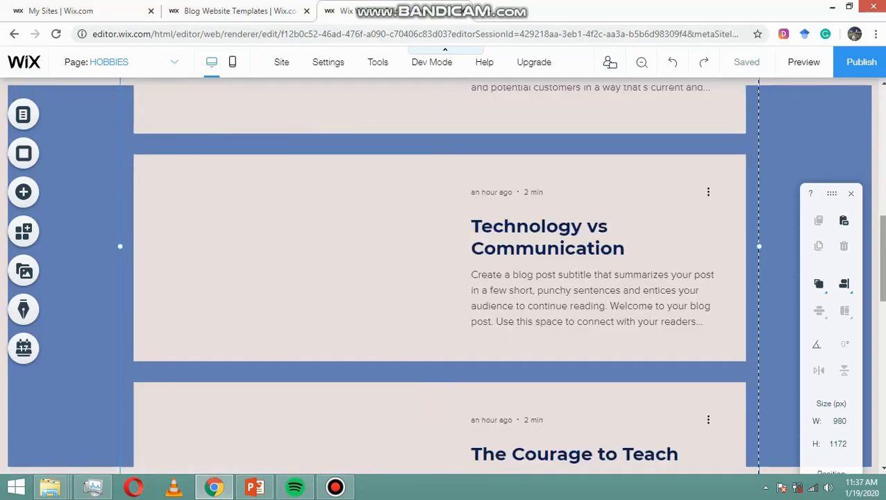
scroll(439, 278, "up", 6)
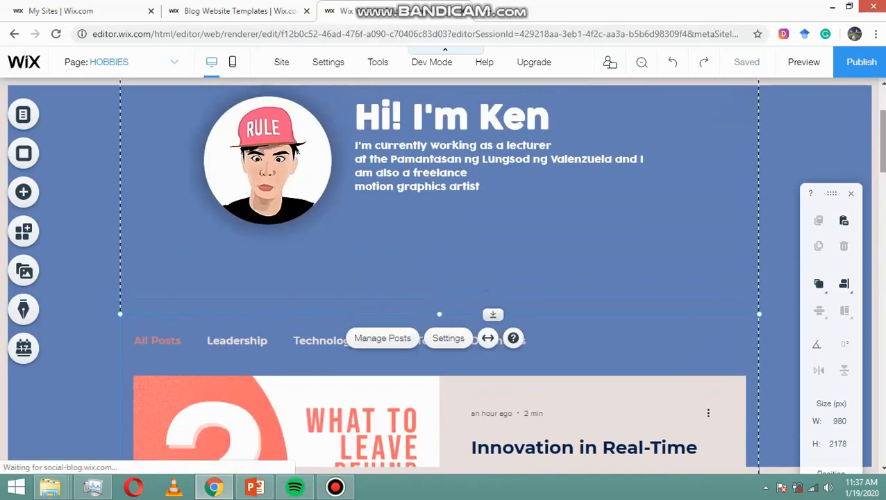
scroll(439, 278, "down", 5)
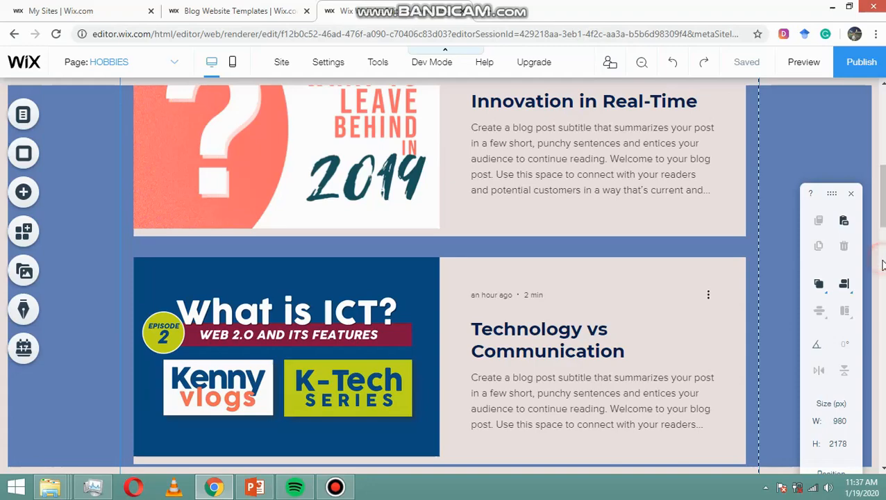
scroll(881, 265, "down", 5)
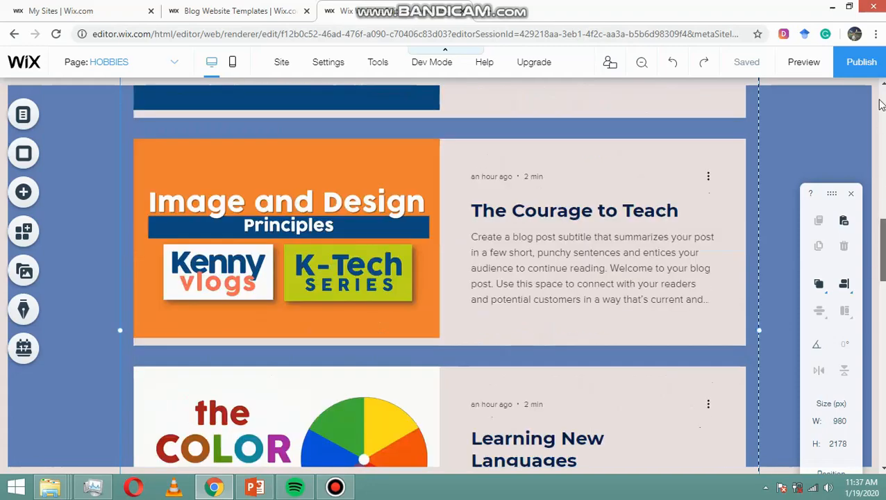
left_click_drag(880, 100, 880, 198)
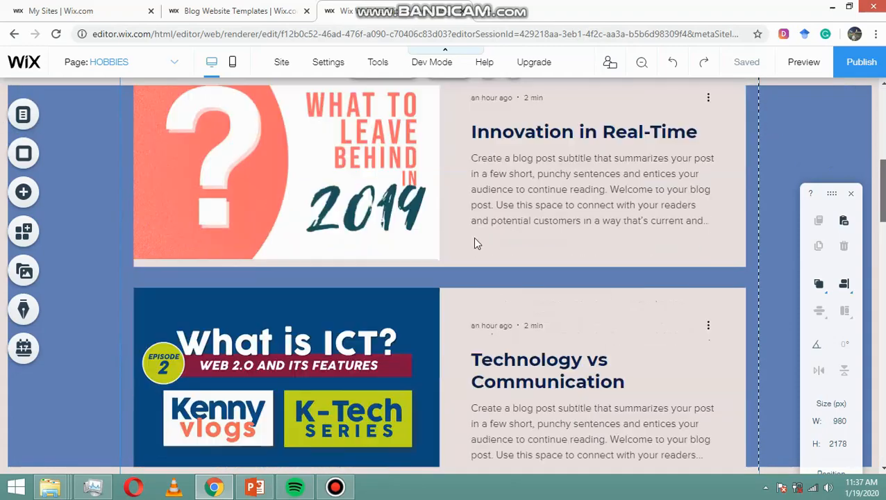
scroll(475, 243, "down", 3)
left_click(672, 63)
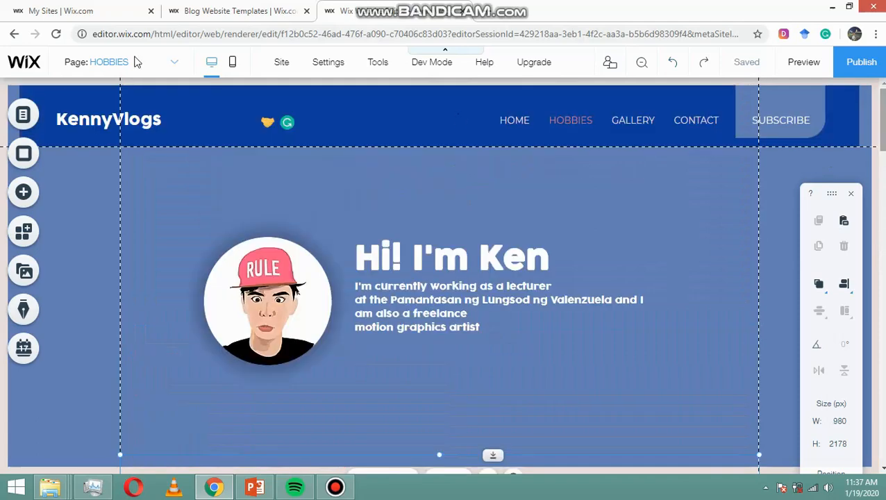
Step: Switch to the GALLERY page and delete the sample portrait photo of the man with glasses
left_click(158, 68)
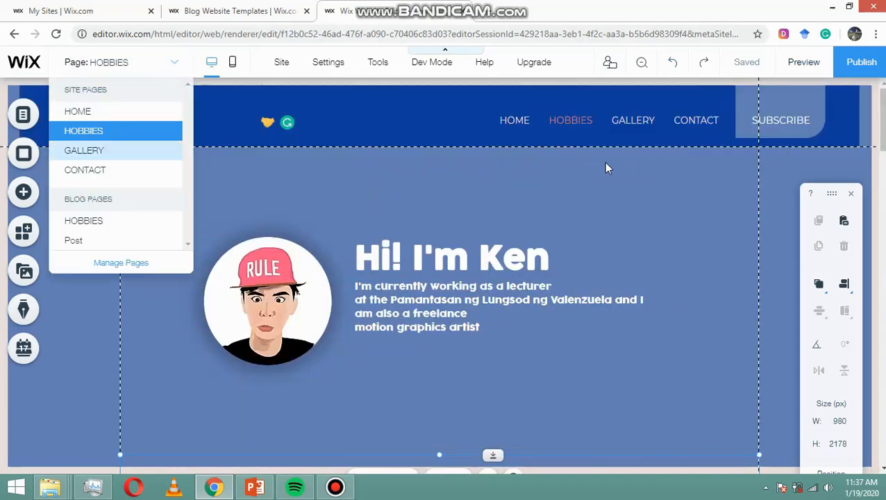
left_click_drag(881, 121, 881, 140)
left_click(246, 139)
key("Delete")
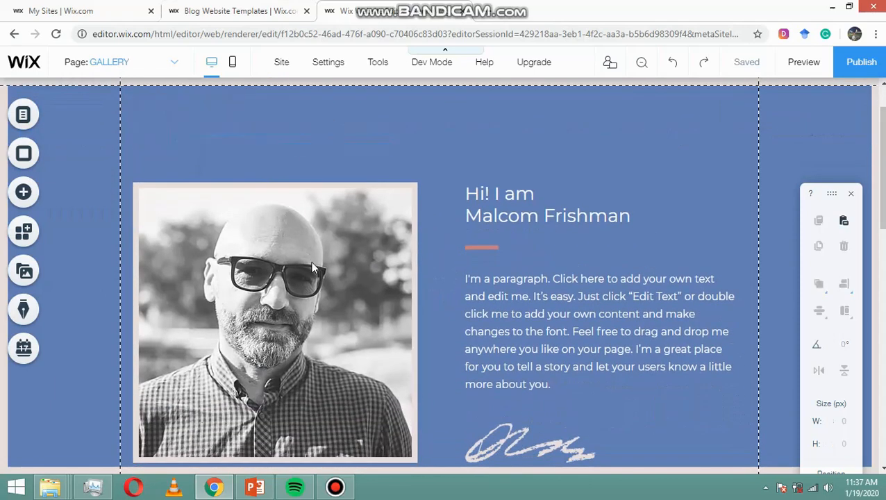
left_click(310, 261)
key("Delete")
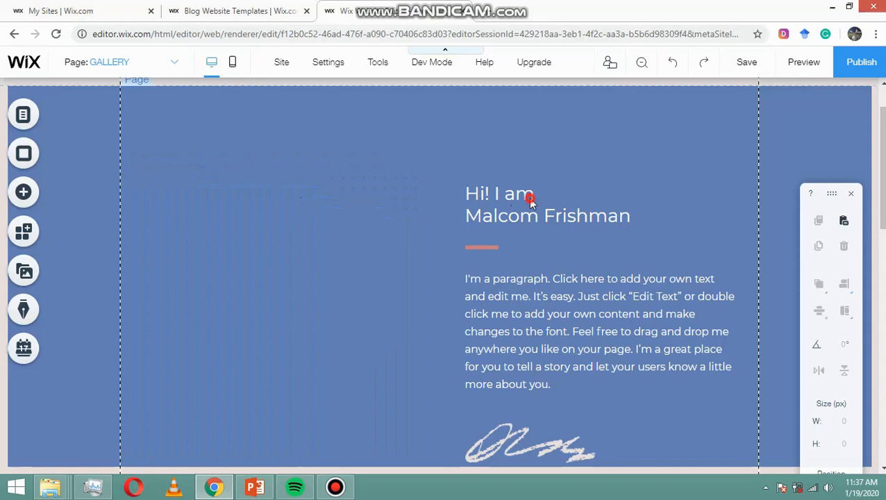
Step: Delete the sample introduction heading, the short line, the paragraph and the signature vector art together
left_click(485, 246)
left_click(543, 304, "shift")
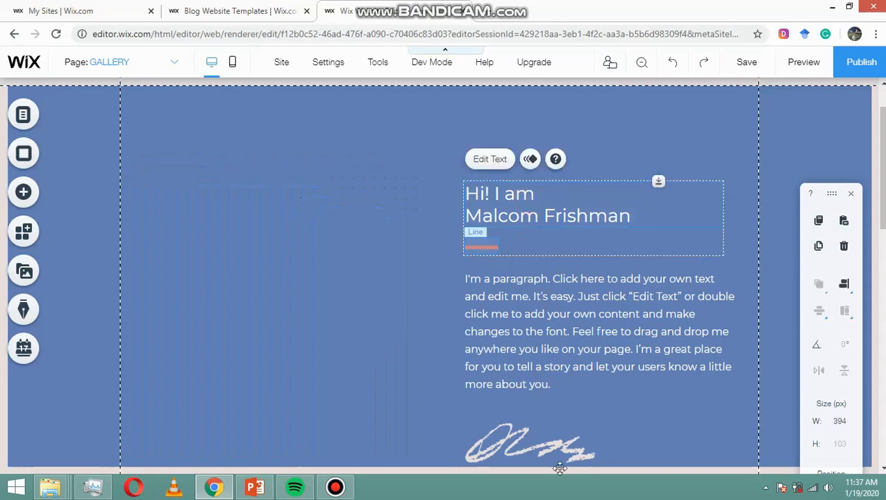
left_click(529, 443, "shift")
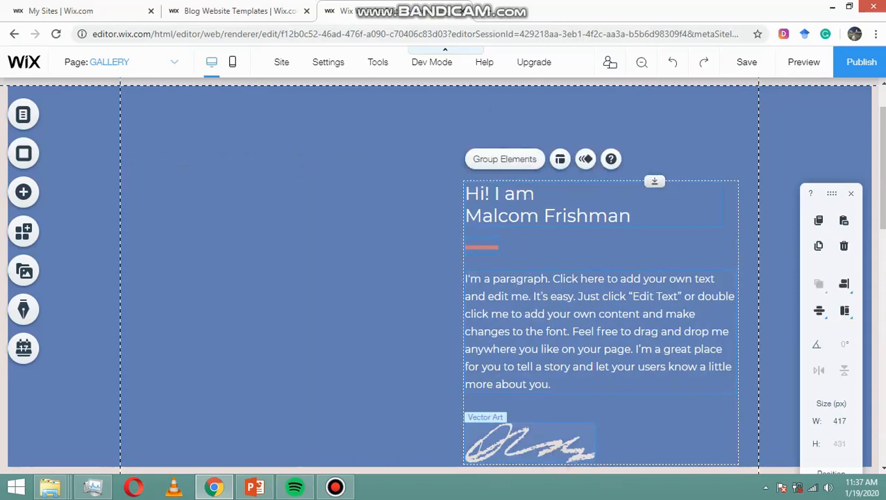
key("Delete")
Step: Check the page layout in the PowerPoint mockup and return to the Wix editor in Chrome
left_click(61, 491)
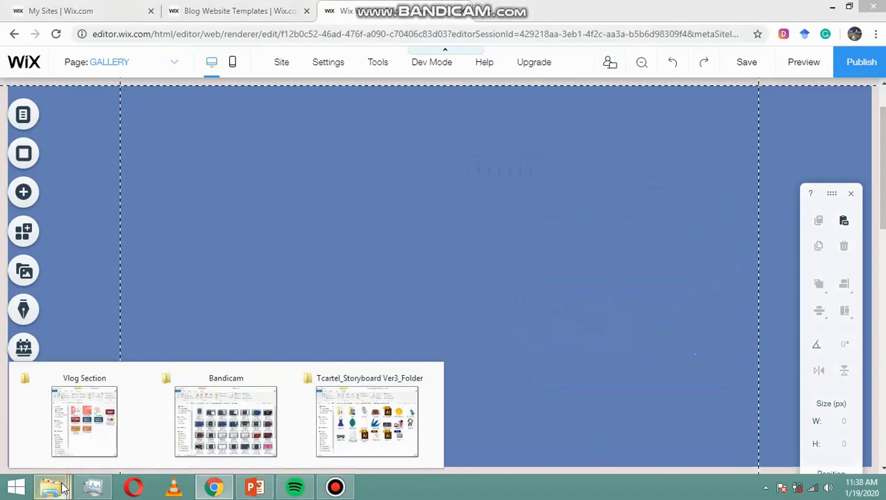
left_click(631, 8)
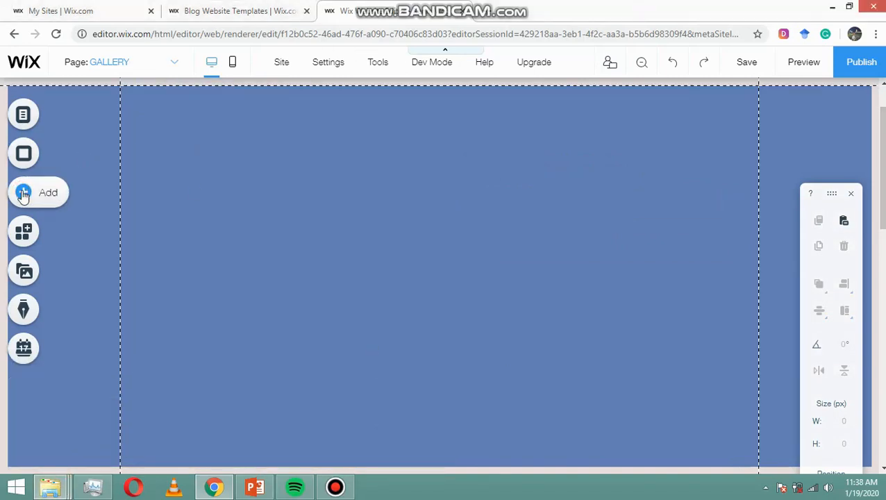
left_click(254, 487)
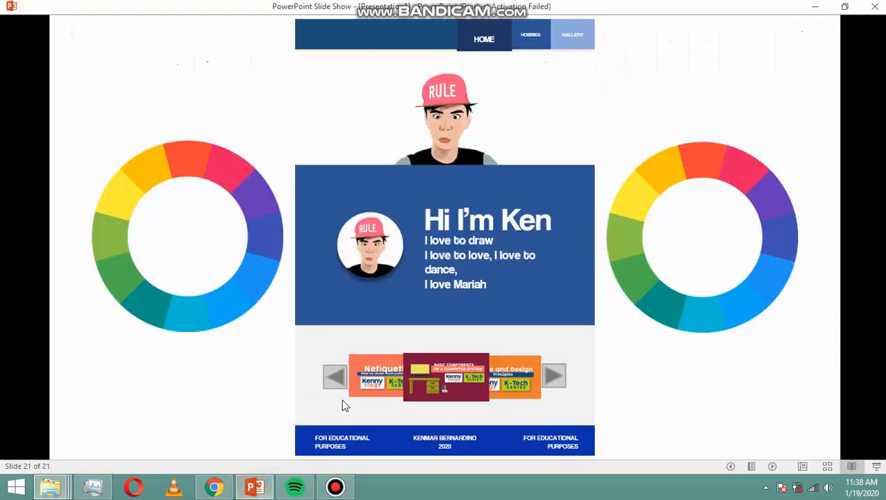
left_click(214, 487)
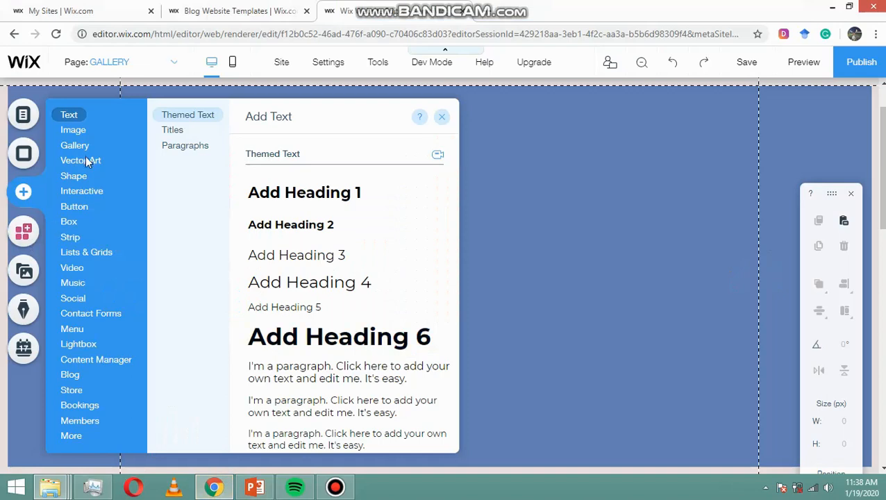
Step: Add a 3D Carousel gallery to the empty area of the GALLERY page
mouse_move(79, 148)
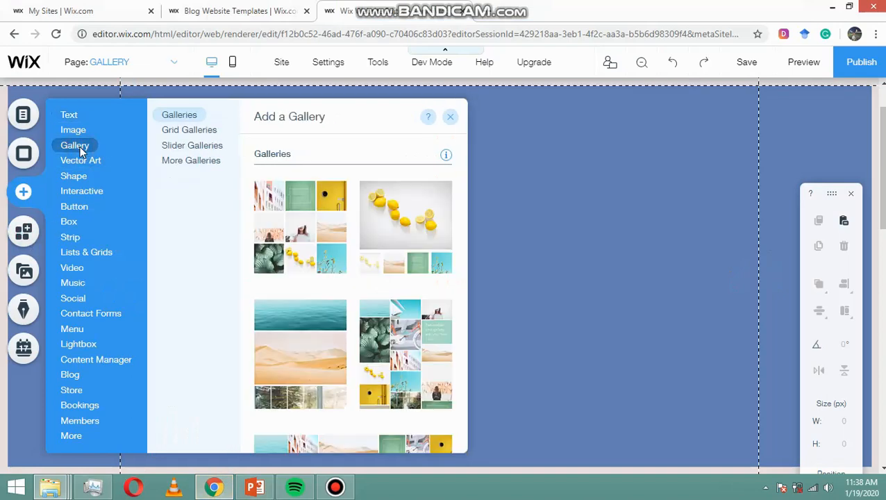
left_click_drag(463, 156, 469, 377)
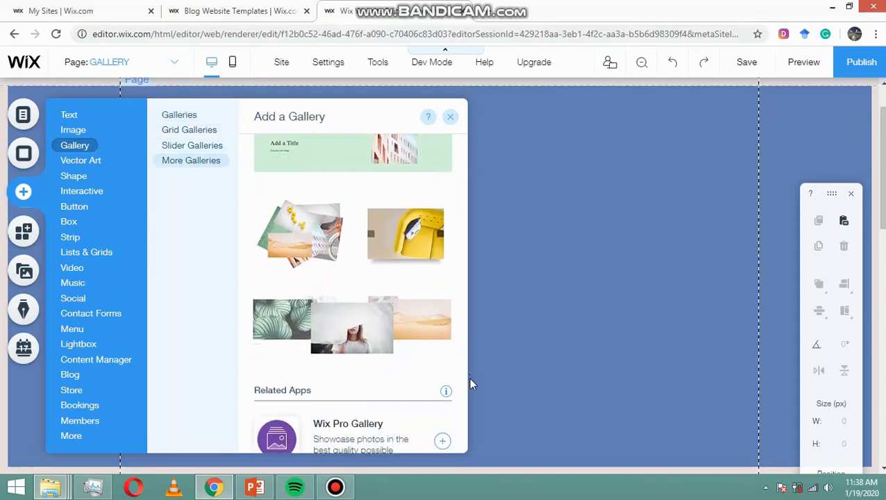
left_click_drag(477, 283, 469, 220)
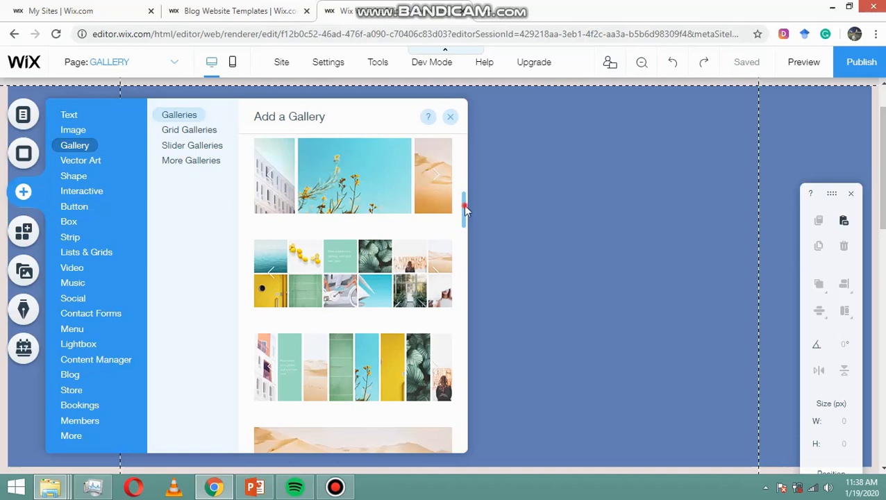
left_click_drag(466, 211, 461, 376)
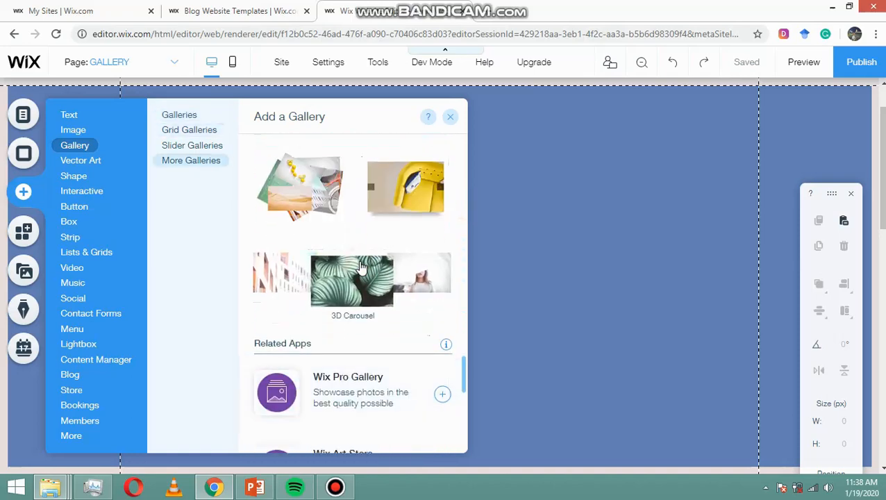
left_click(353, 273)
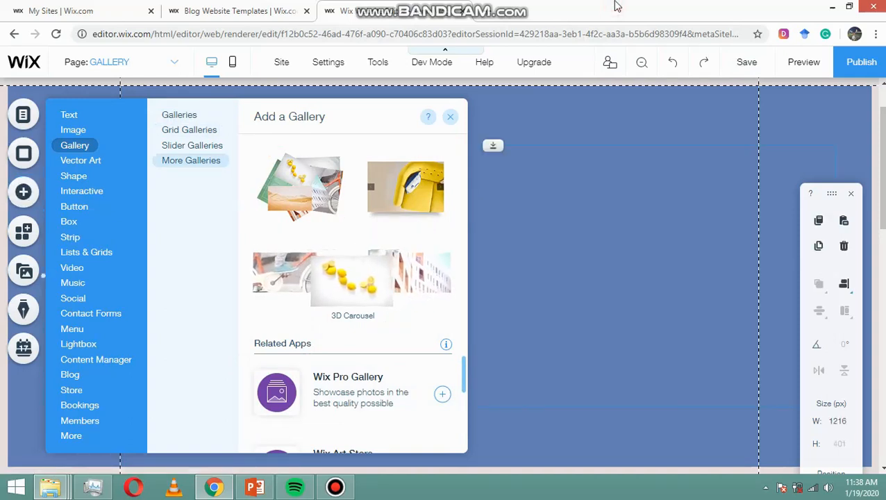
left_click(446, 150)
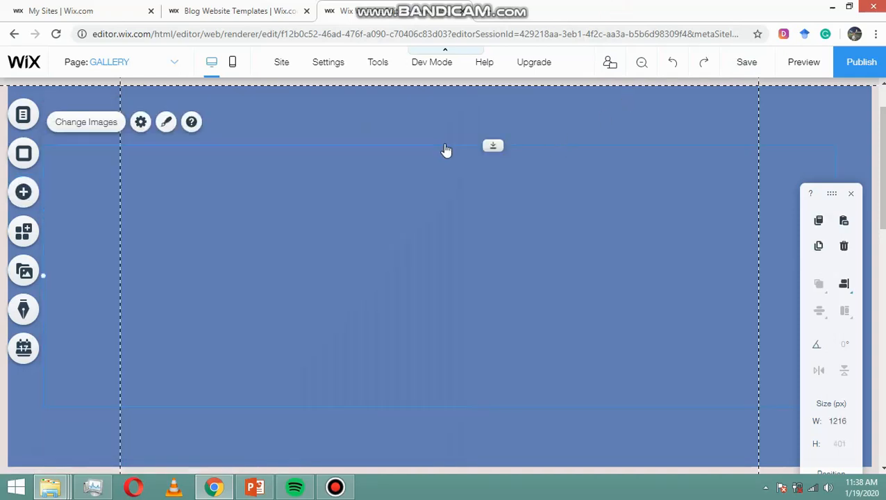
left_click(814, 111)
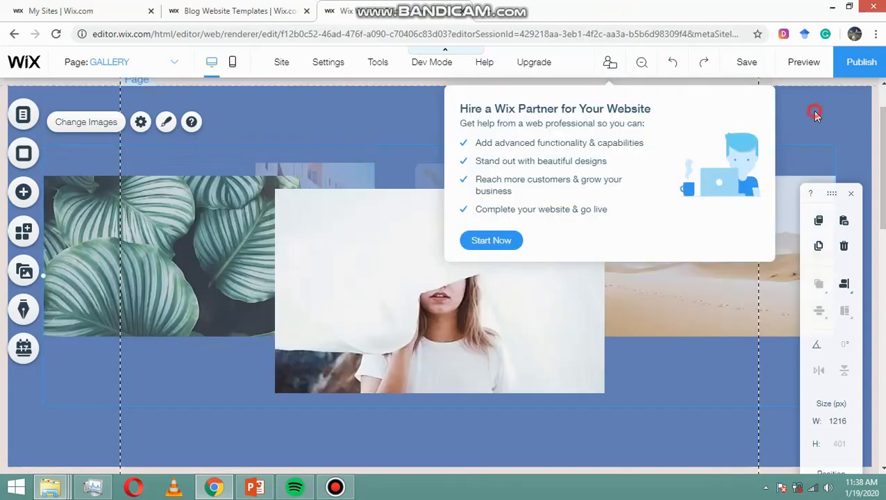
Step: Remove all the sample images from the carousel gallery
left_click(101, 125)
left_click(465, 212)
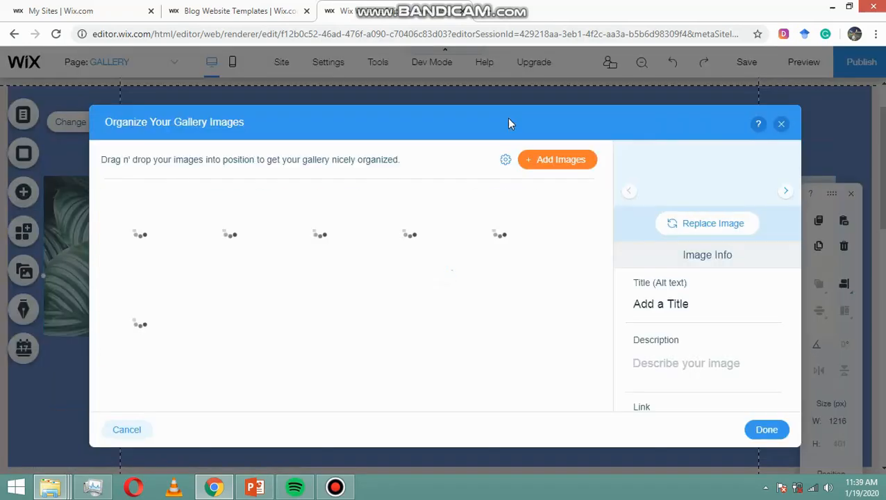
left_click(169, 261)
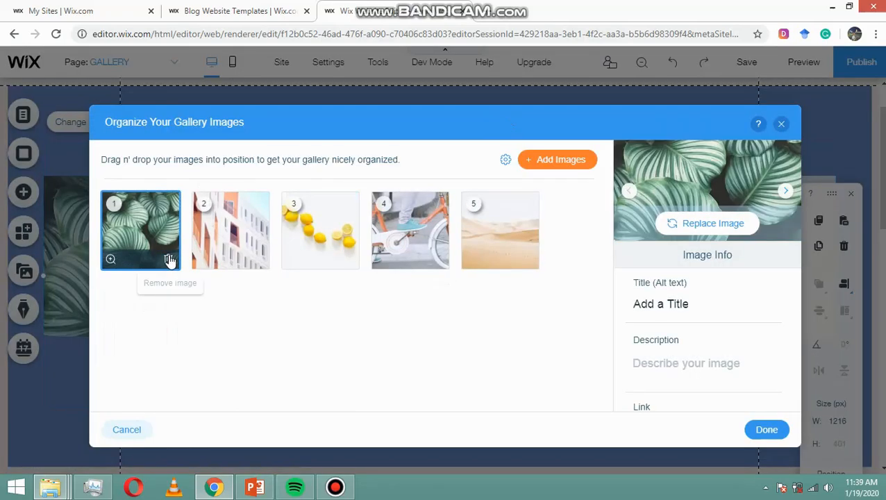
left_click(169, 261)
left_click(168, 261)
left_click(169, 262)
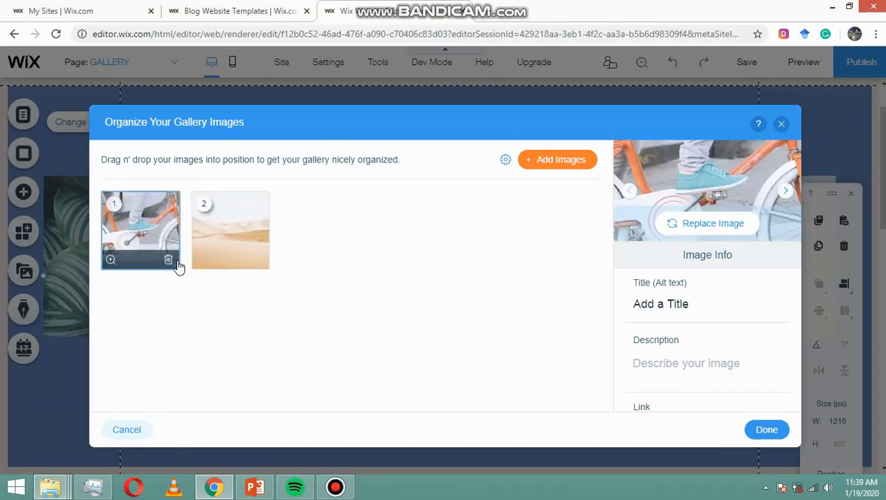
left_click(169, 262)
left_click(168, 262)
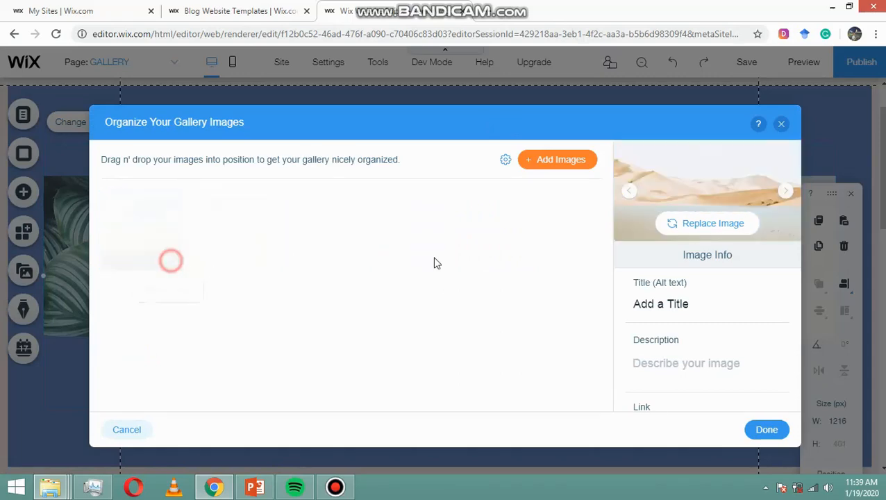
Step: Open the site files for adding images to the emptied carousel gallery
left_click(557, 163)
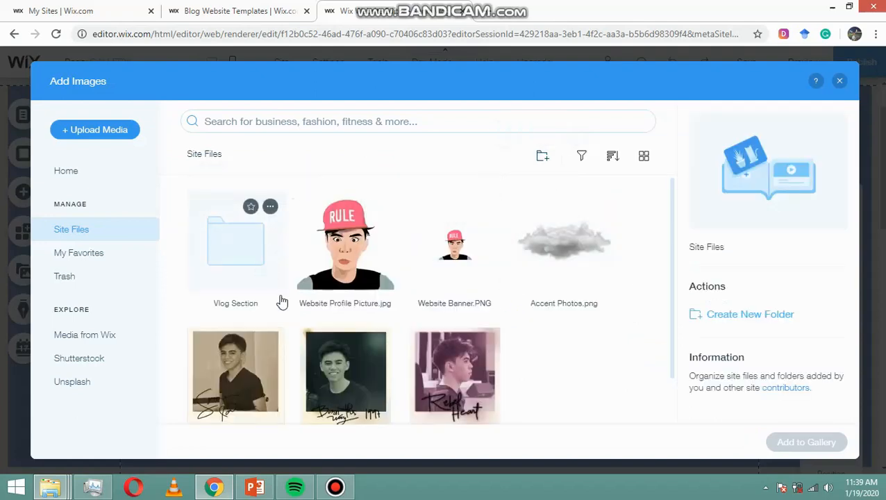
left_click(232, 379)
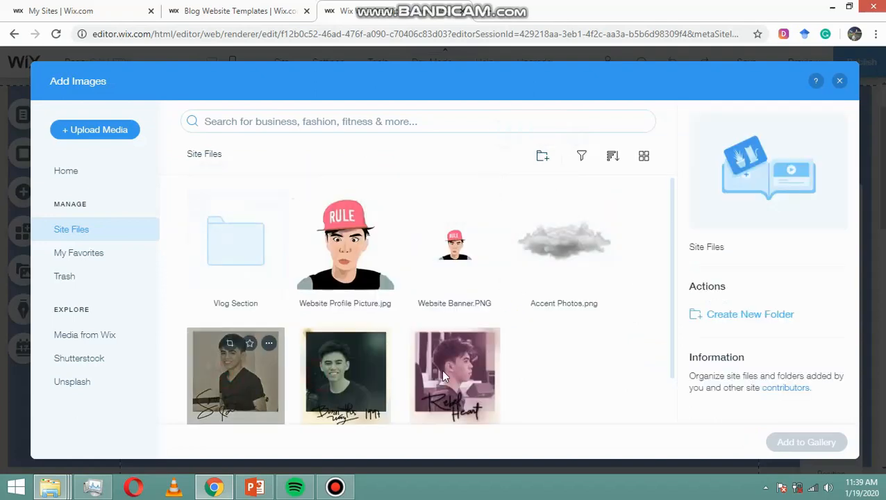
left_click(364, 372)
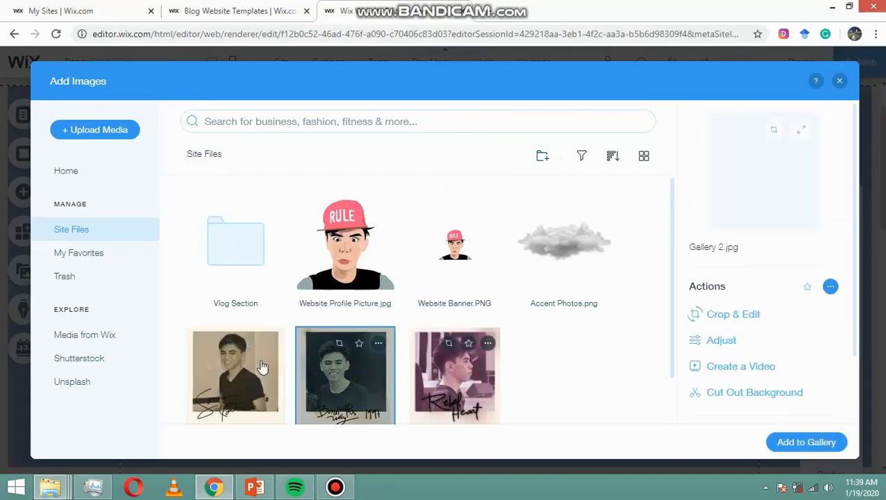
left_click(363, 379, "ctrl")
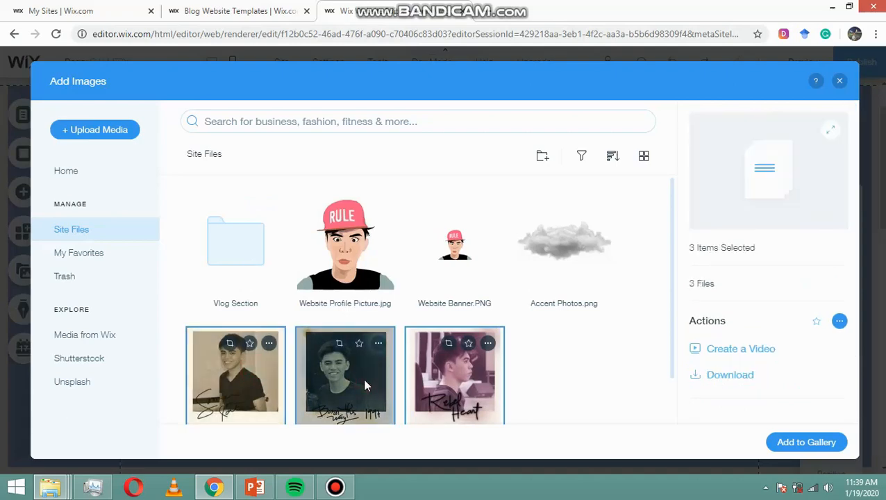
Step: Add the eight images from the Vlog Section folder, from 2019_1.png through the What is ICT? covers, to the carousel gallery
double_click(252, 262)
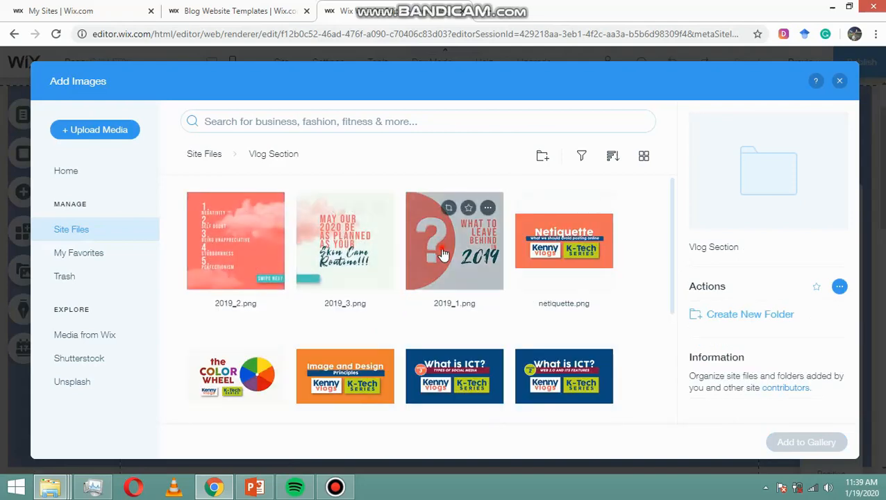
left_click(335, 257, "ctrl")
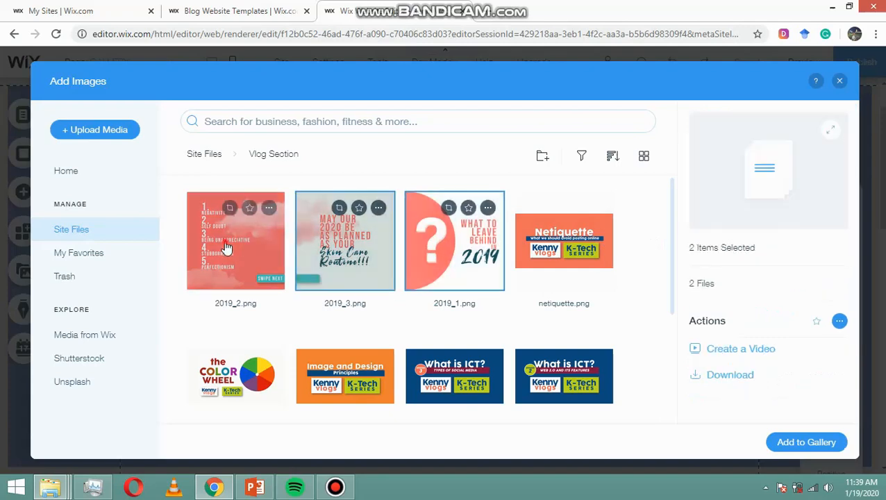
left_click(587, 257, "ctrl")
left_click(229, 366, "ctrl")
left_click(353, 365, "ctrl")
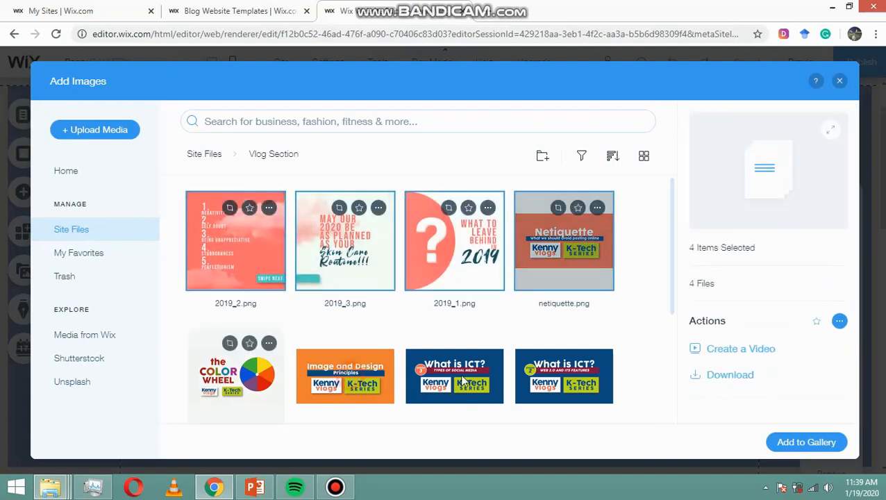
left_click(804, 444)
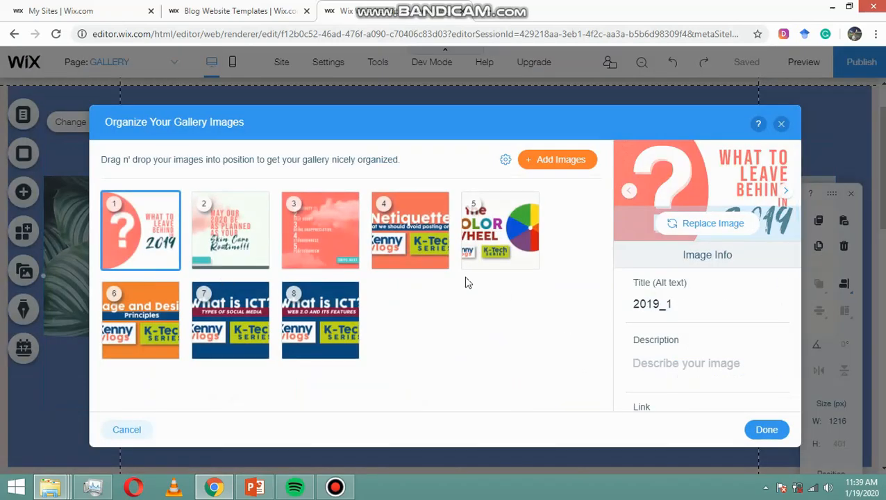
Step: Check the image info of the color wheel cover and apply the new image set to the gallery
scroll(791, 318, "down", 1)
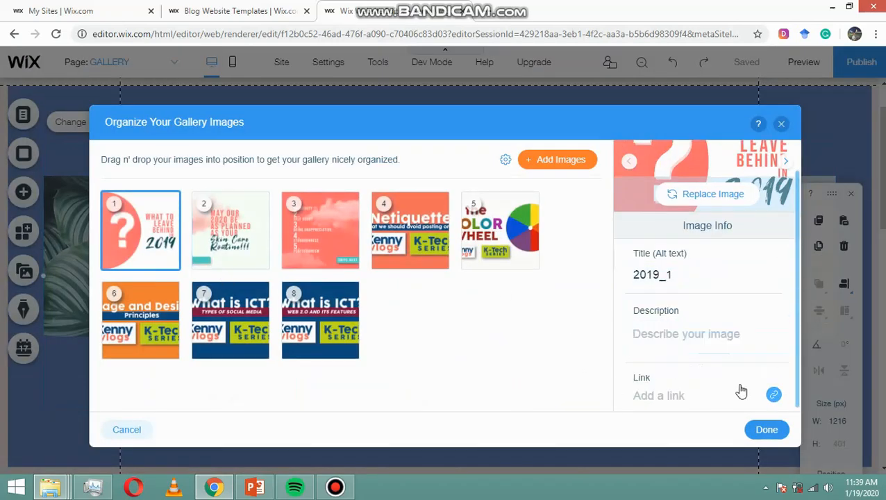
left_click(486, 225)
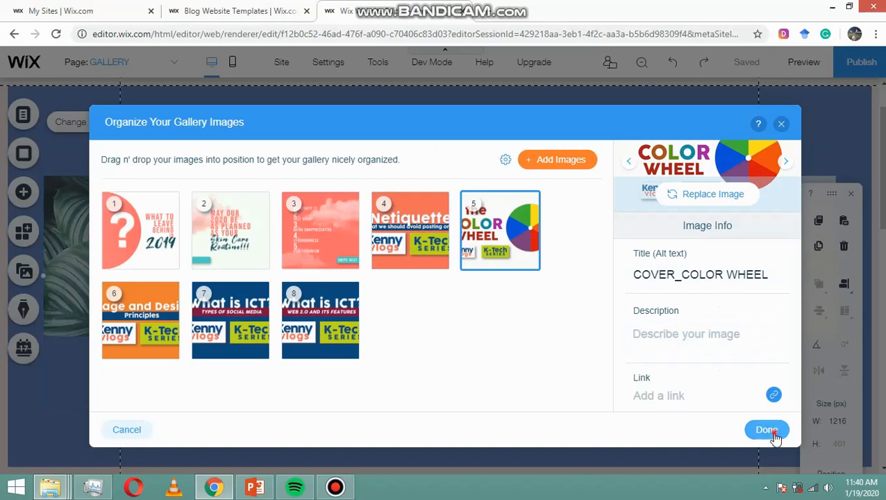
left_click(773, 434)
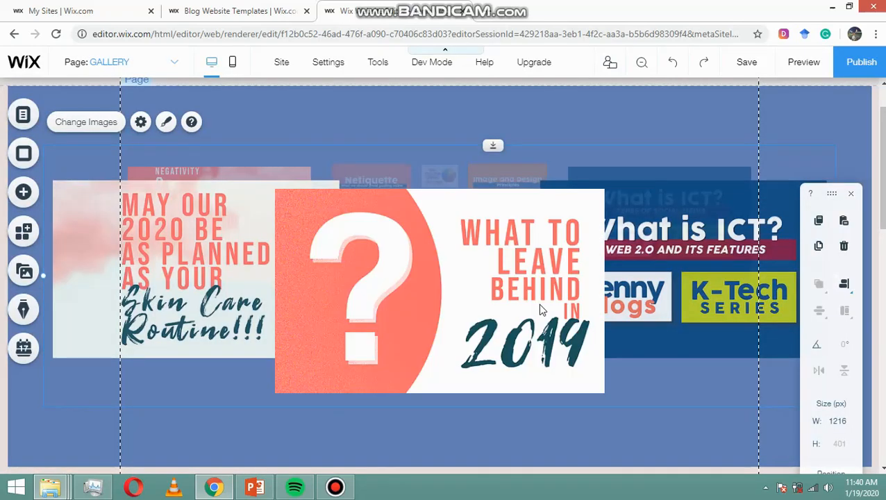
Step: Set the 3D Carousel images to open in a pop-up when clicked
mouse_move(881, 168)
left_mouse_down()
mouse_move(880, 149)
mouse_move(881, 182)
left_mouse_up()
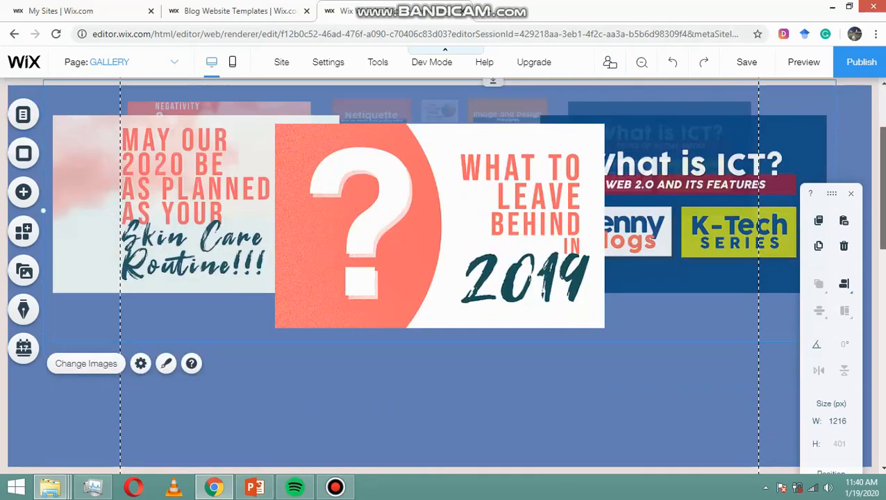
scroll(444, 277, "down", 5)
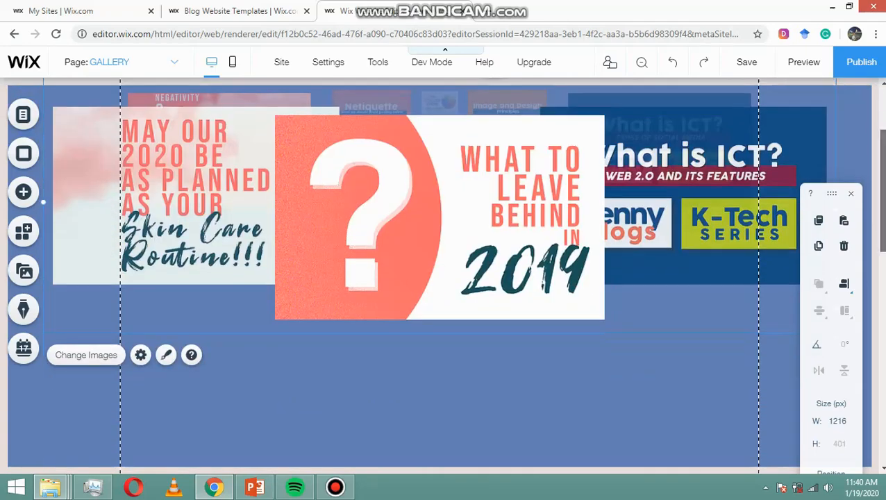
scroll(445, 278, "up", 5)
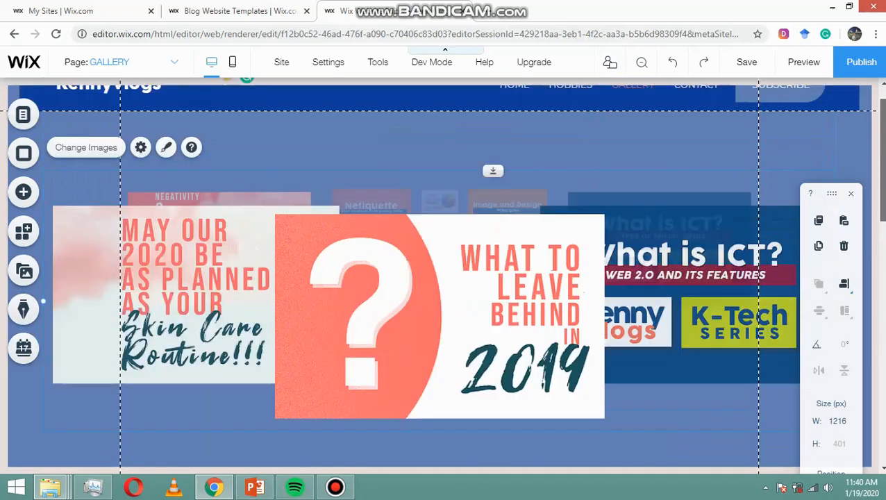
scroll(445, 278, "down", 2)
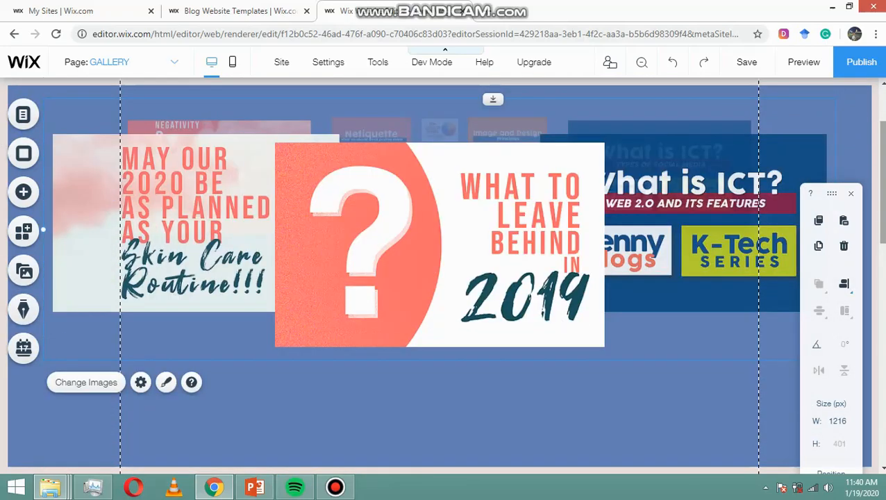
scroll(445, 278, "up", 2)
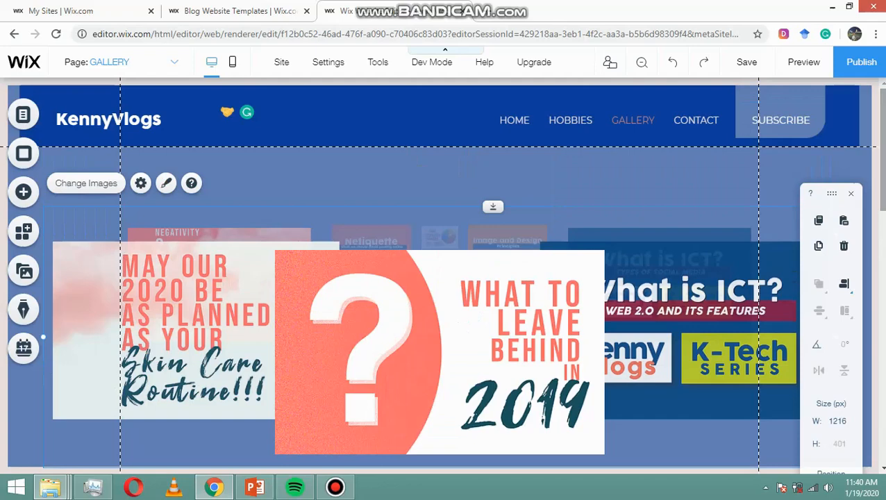
left_click(141, 184)
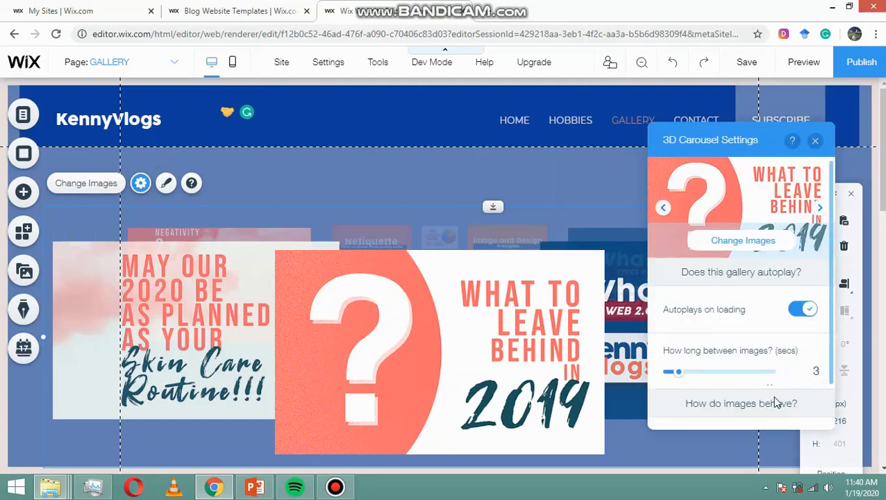
scroll(776, 402, "down", 1)
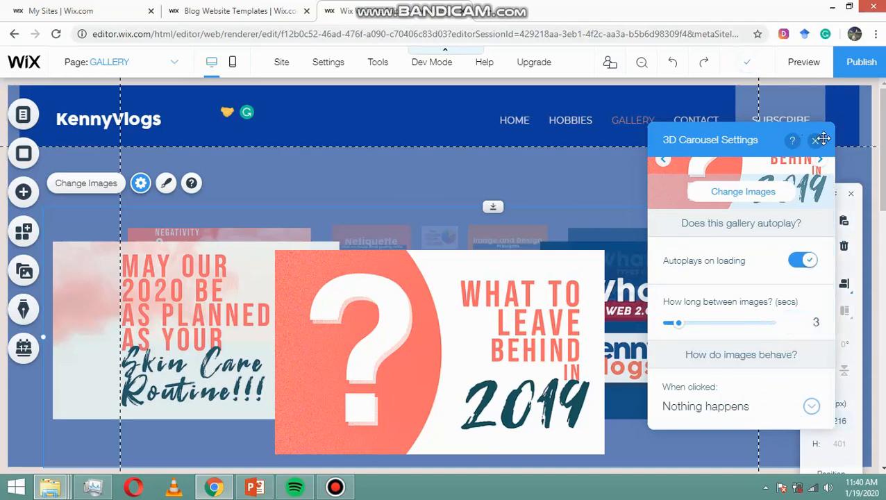
left_click(811, 407)
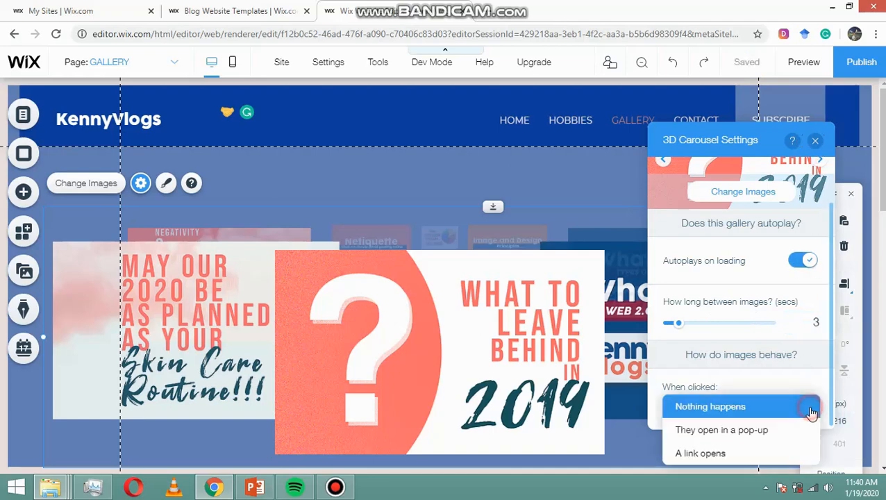
left_click(782, 430)
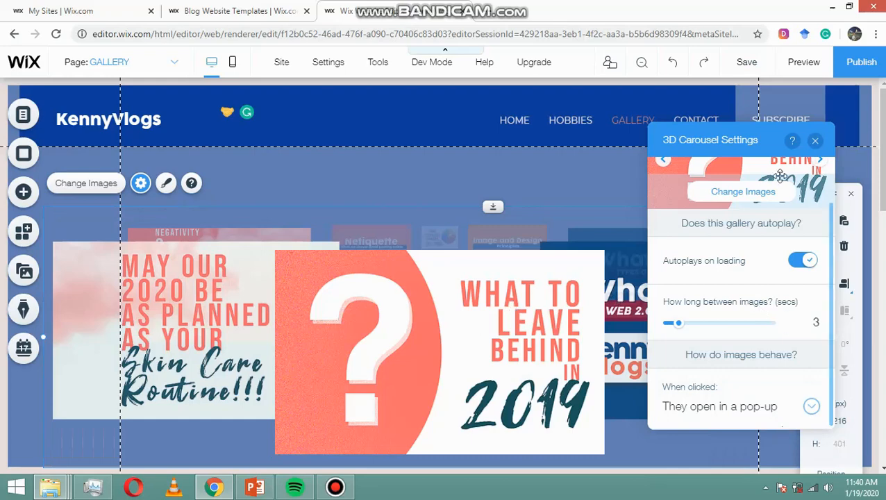
left_click(815, 141)
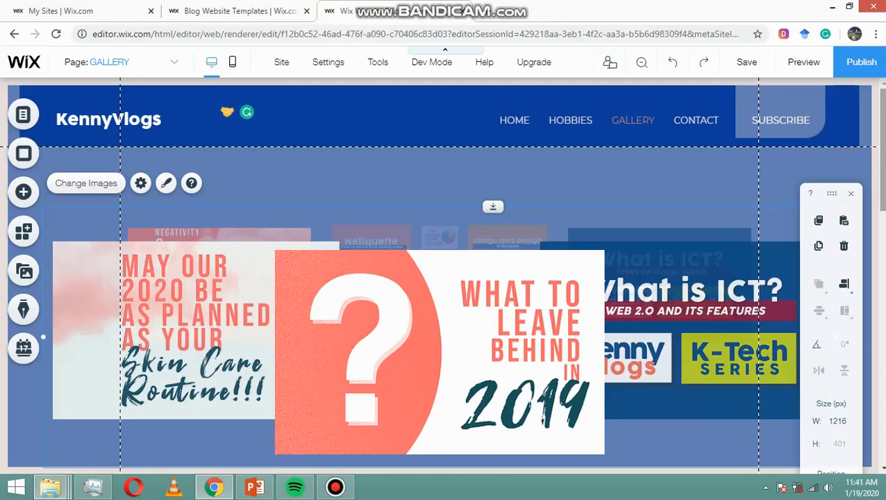
Step: Check the navigation bar in the PowerPoint mockup and return to the Wix editor in Chrome
mouse_move(882, 150)
left_mouse_down()
mouse_move(882, 187)
mouse_move(883, 150)
left_mouse_up()
left_click(259, 487)
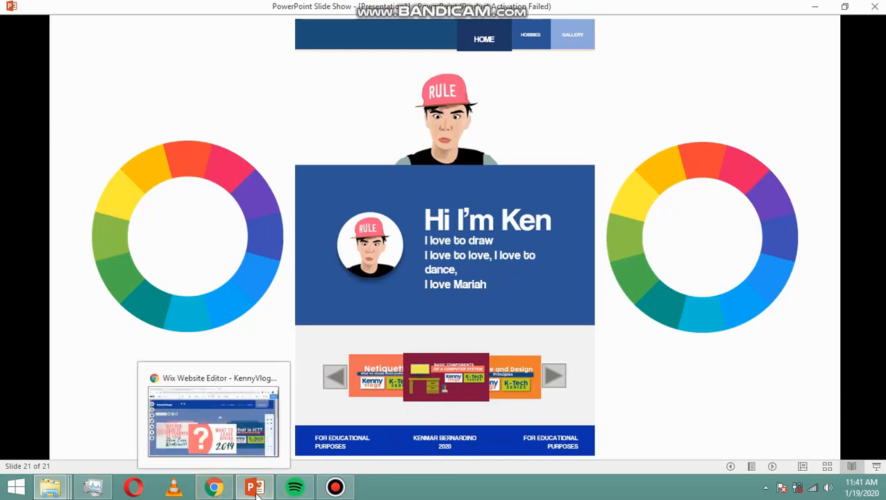
mouse_move(257, 490)
left_click(214, 487)
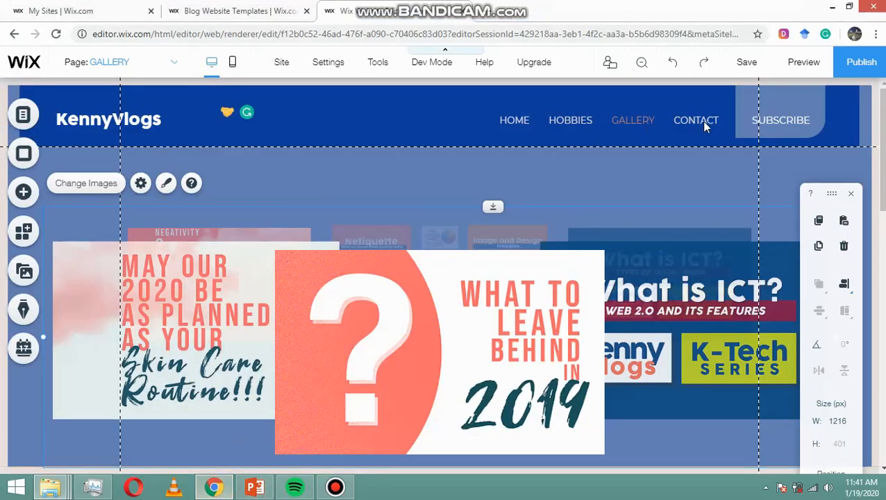
Step: Delete the CONTACT page from the site menu
left_click(132, 61)
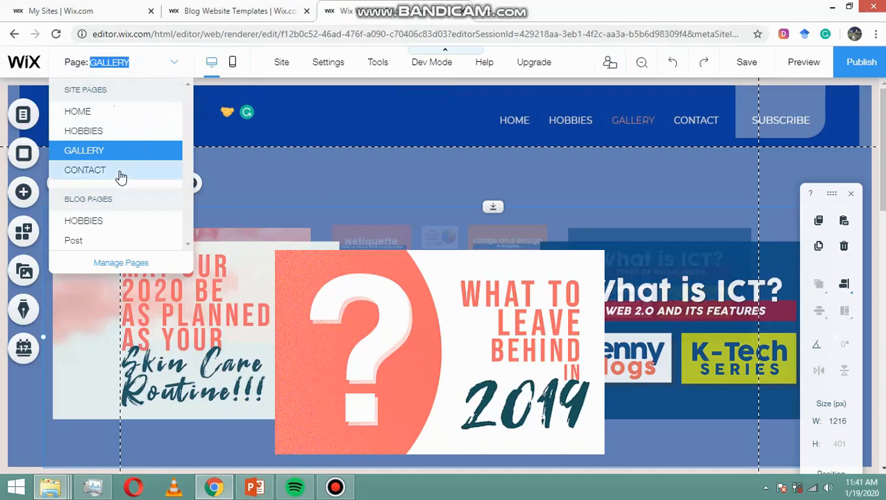
left_click(123, 261)
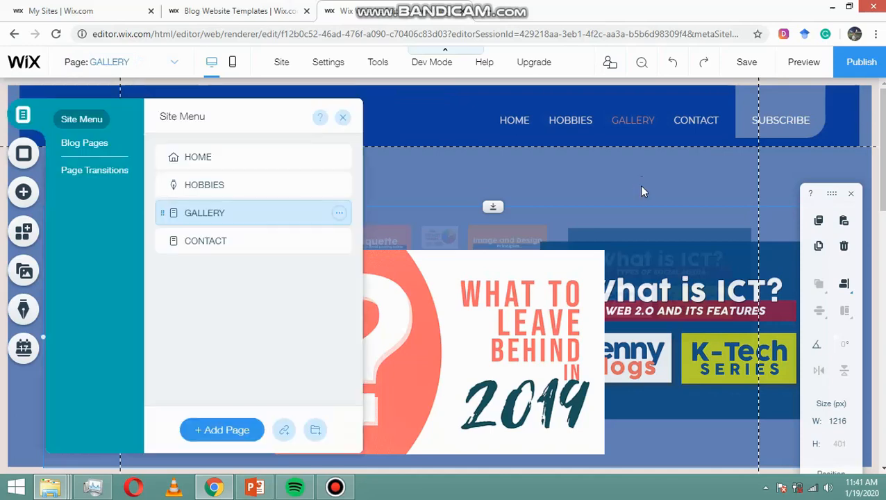
mouse_move(264, 241)
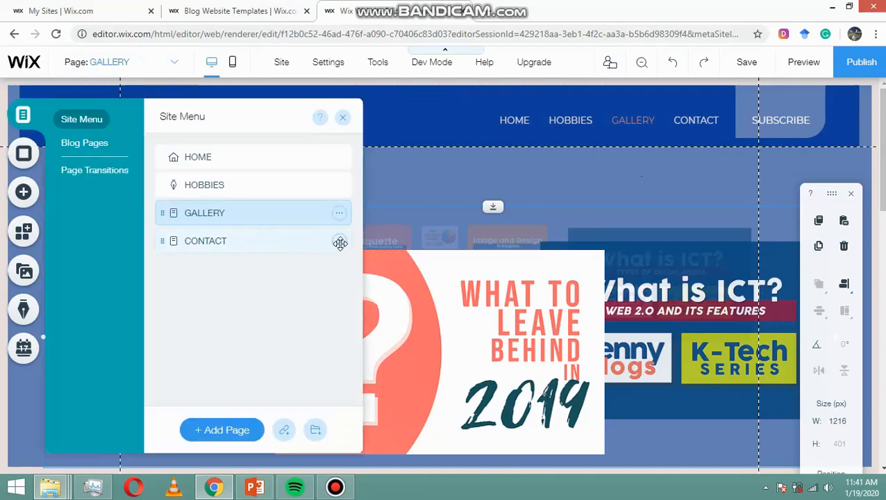
left_click(257, 243)
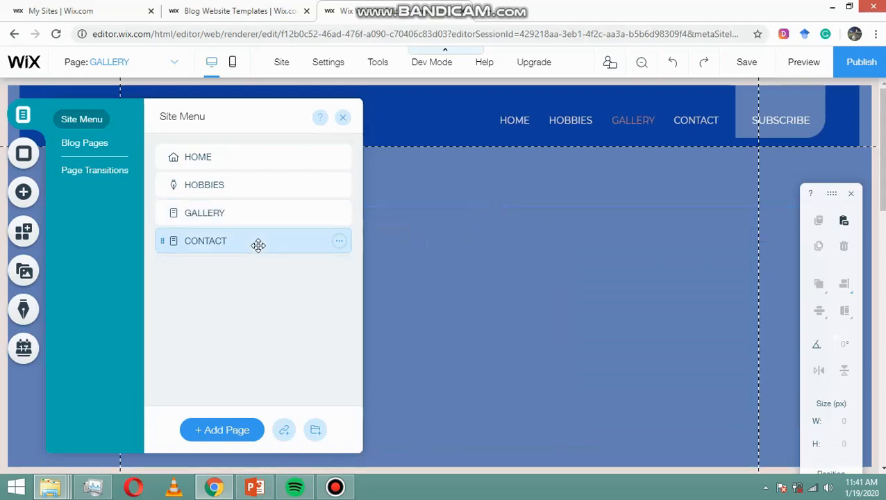
left_click(339, 243)
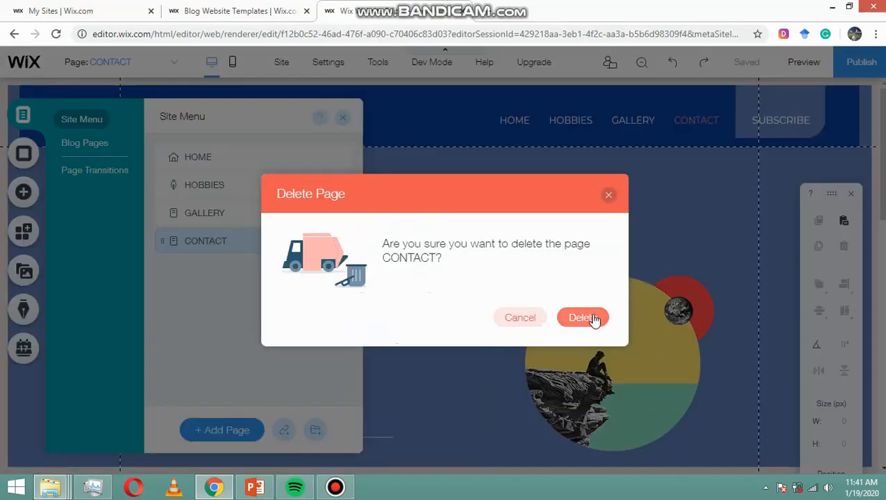
left_click(591, 317)
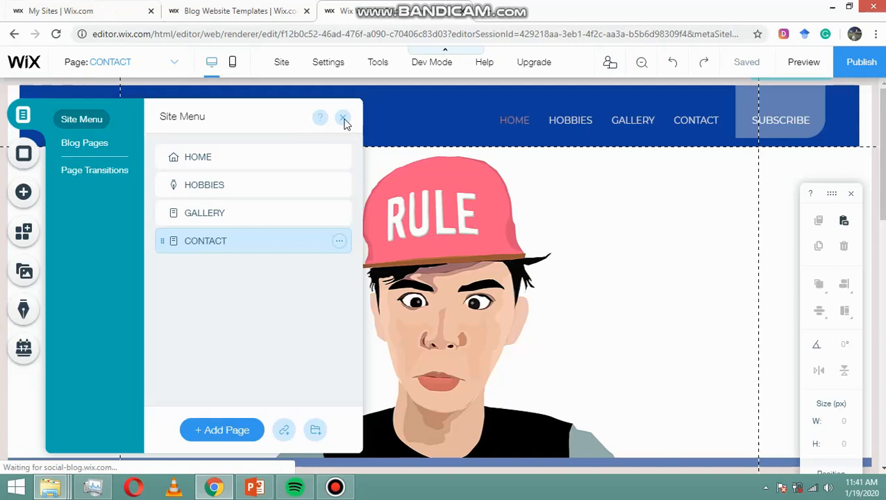
Step: Open the HOBBIES page and review its blog posts down to the newsletter footer
left_click(246, 213)
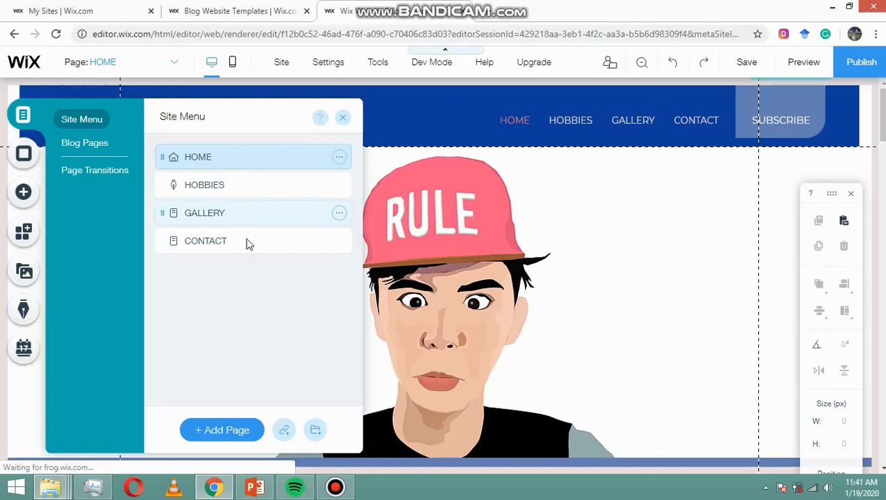
left_click(260, 186)
left_click(395, 116)
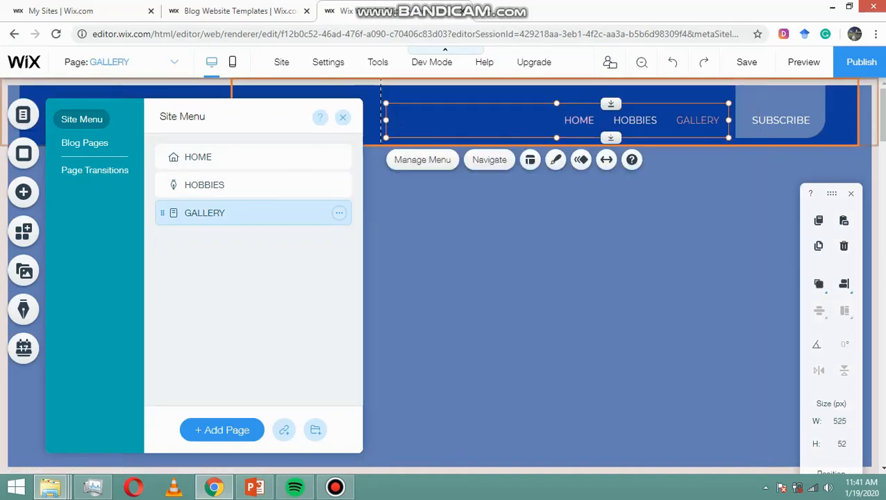
left_click(883, 160)
left_click_drag(883, 159, 883, 401)
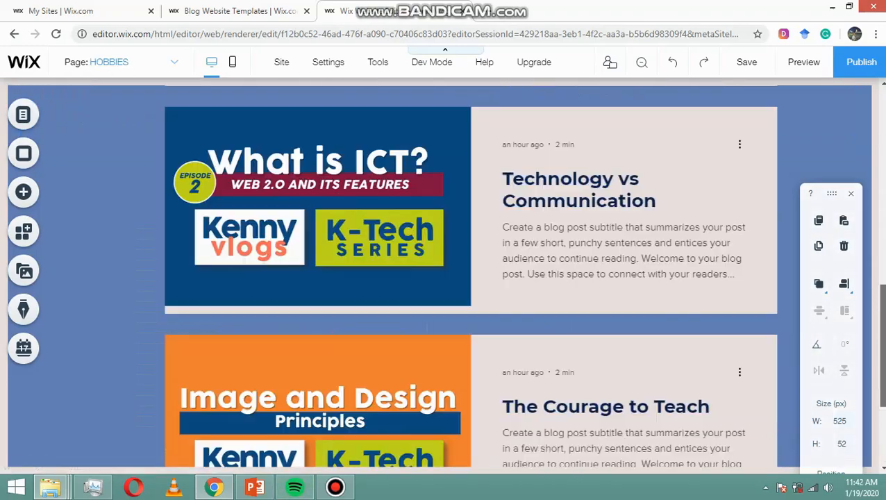
left_click_drag(882, 305, 883, 262)
left_click_drag(883, 298, 883, 418)
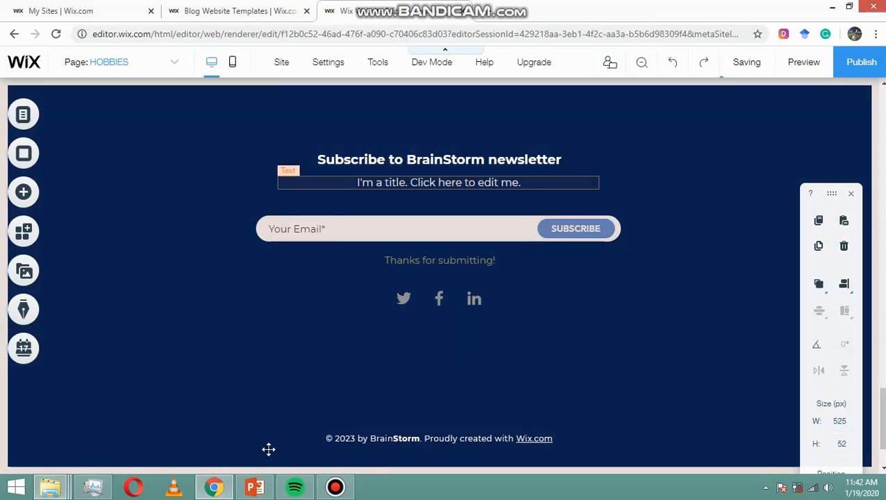
Step: Switch to PowerPoint to check the footer in the mockup, and return to the Wix editor in Chrome
left_click(254, 487)
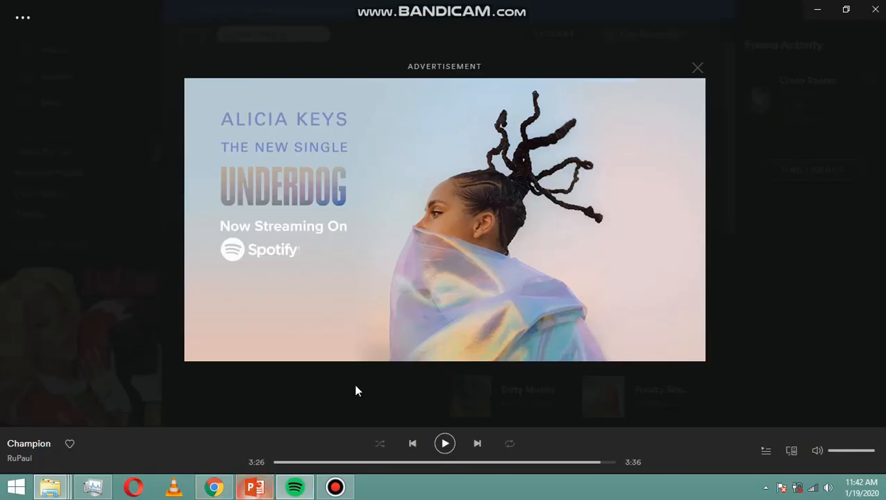
left_click(214, 486)
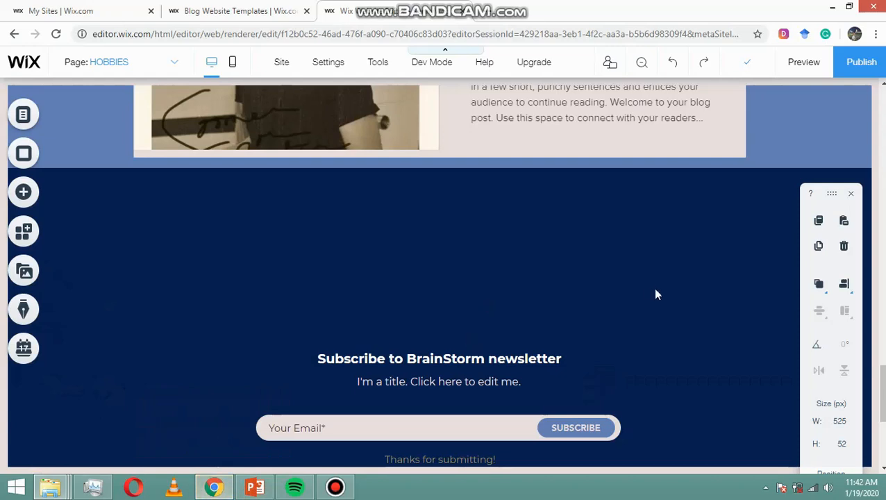
Step: Delete the newsletter heading, its subtitle and the email subscription form from the HOBBIES page footer
scroll(652, 299, "down", 2)
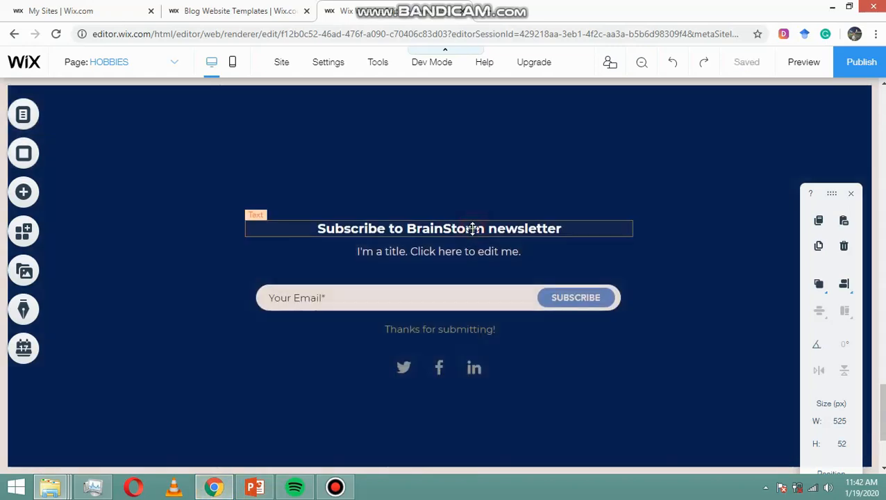
left_click(471, 254)
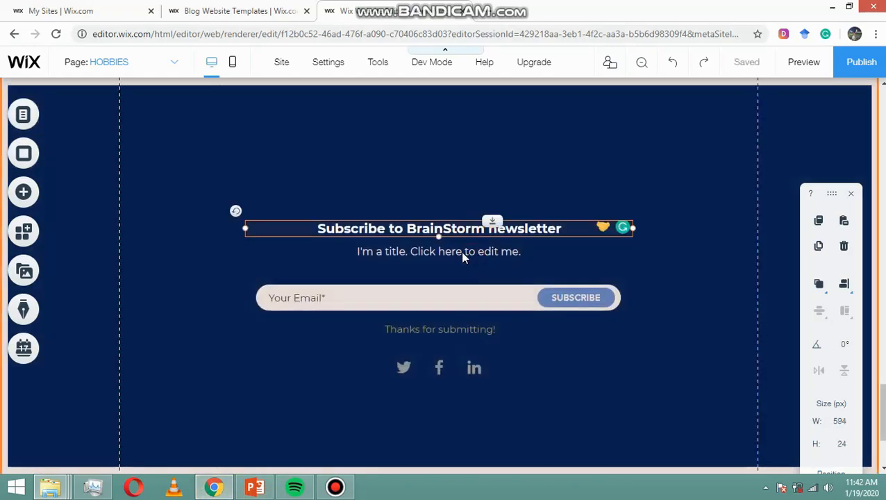
left_click(458, 251, "shift")
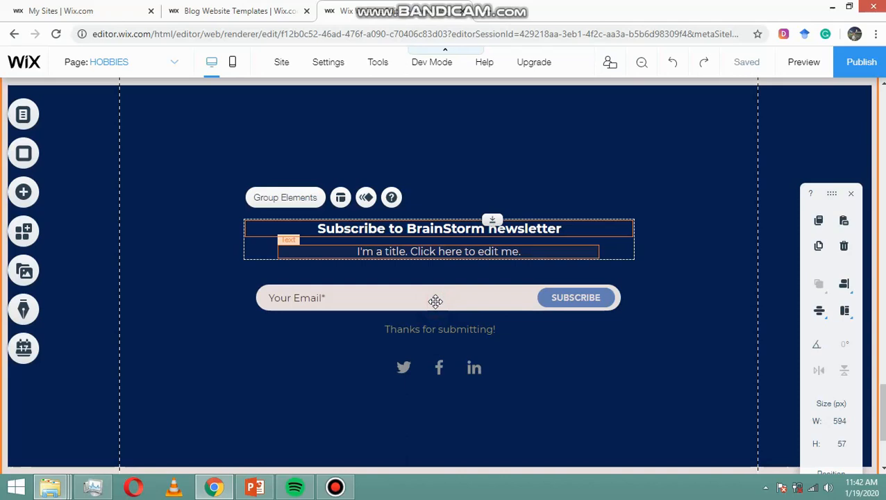
left_click(435, 300, "shift")
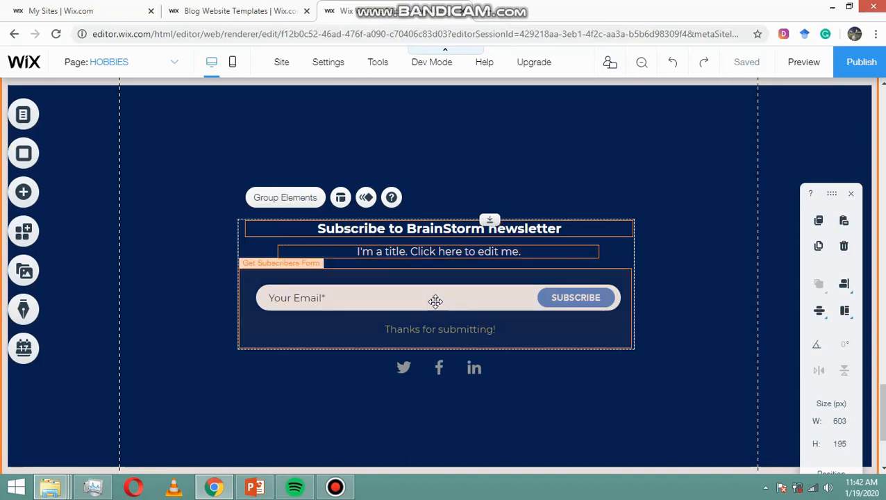
key("Delete")
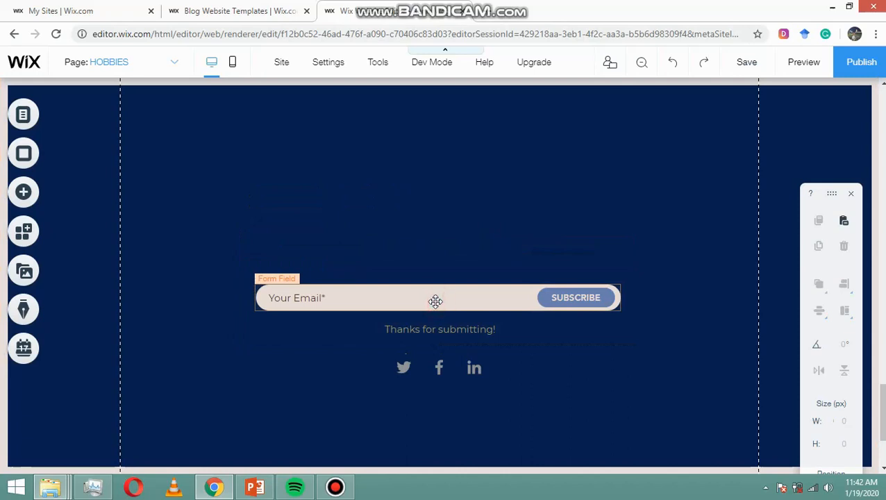
left_click(627, 4)
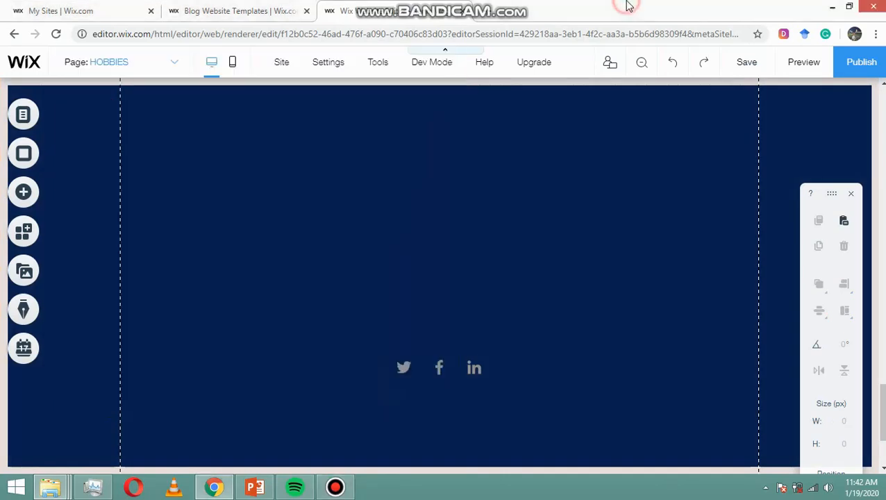
Step: Add the uploaded "Born This Way 1997" portrait from the site files to the page
scroll(347, 209, "up", 1)
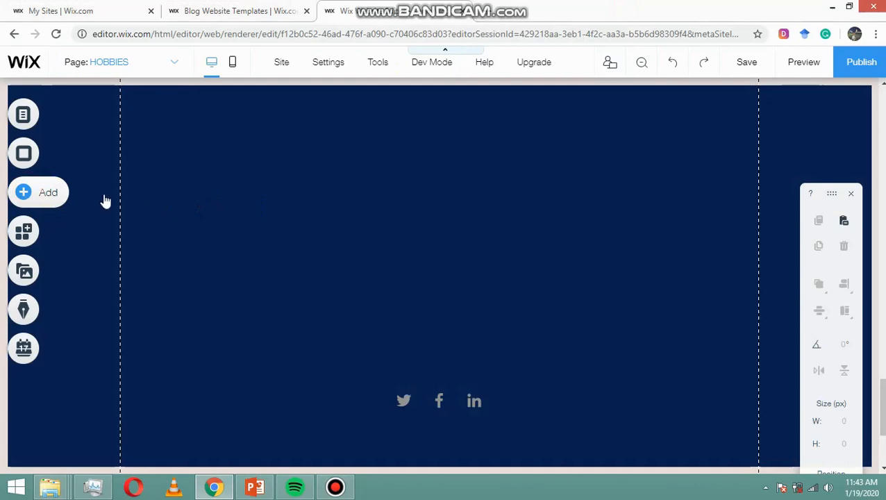
left_click(38, 193)
left_click(75, 130)
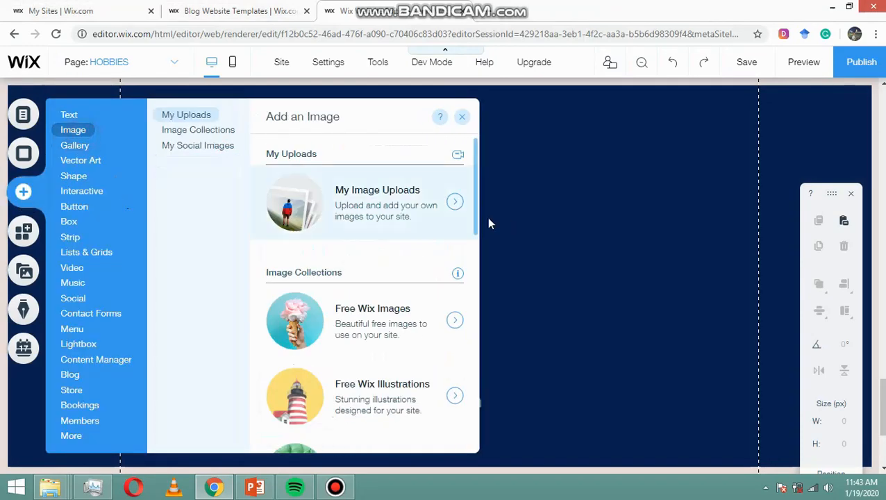
left_click(454, 202)
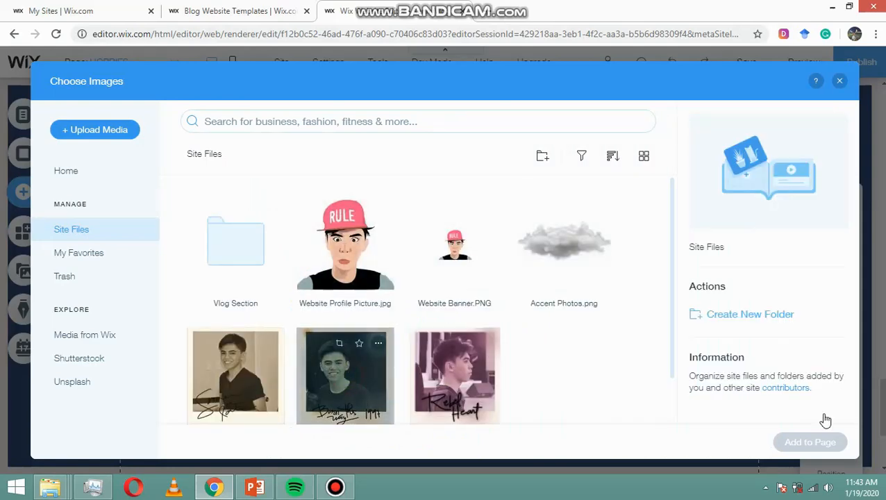
left_click(821, 443)
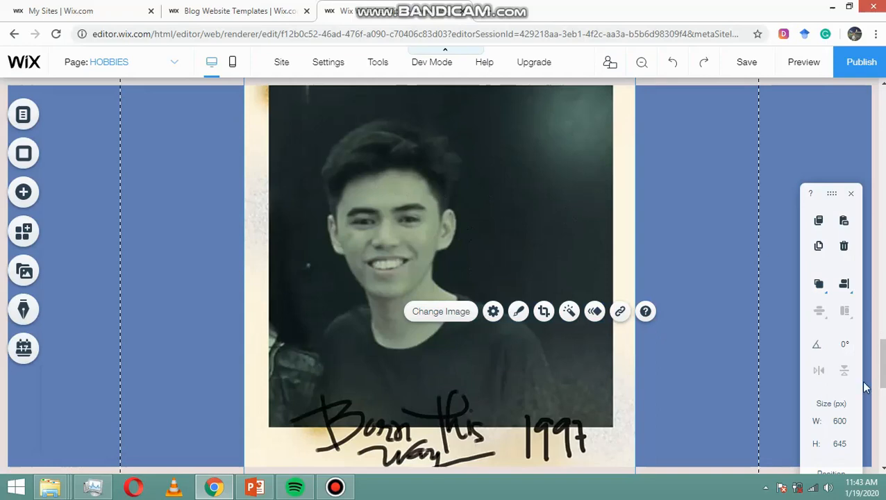
Step: Resize the portrait to a width of 150 px and move it into the footer
left_click(845, 422)
type("15")
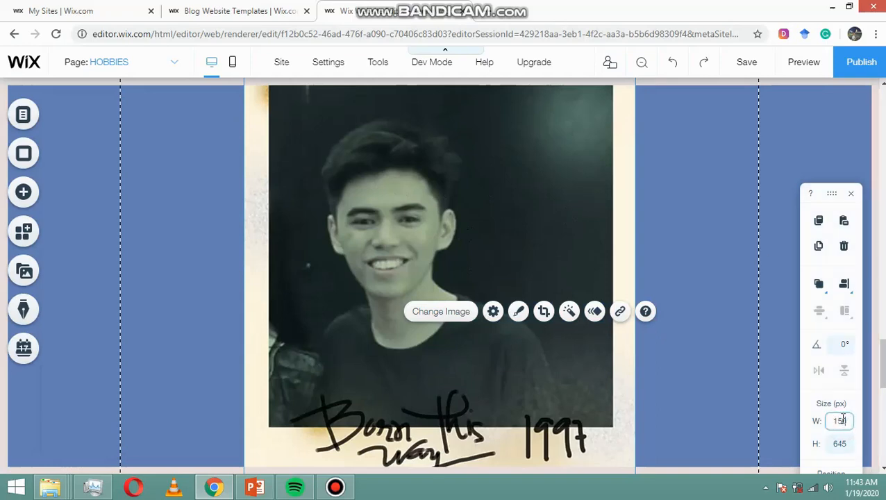
type("0")
key("Return")
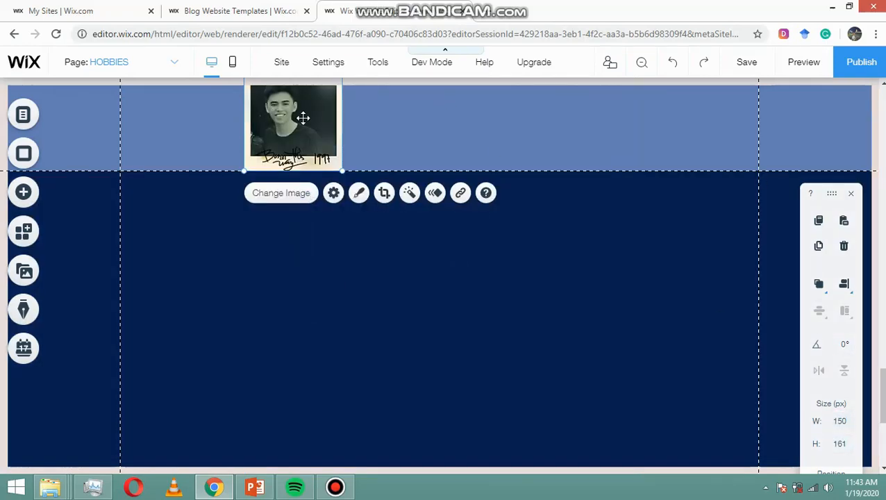
left_click_drag(286, 138, 453, 244)
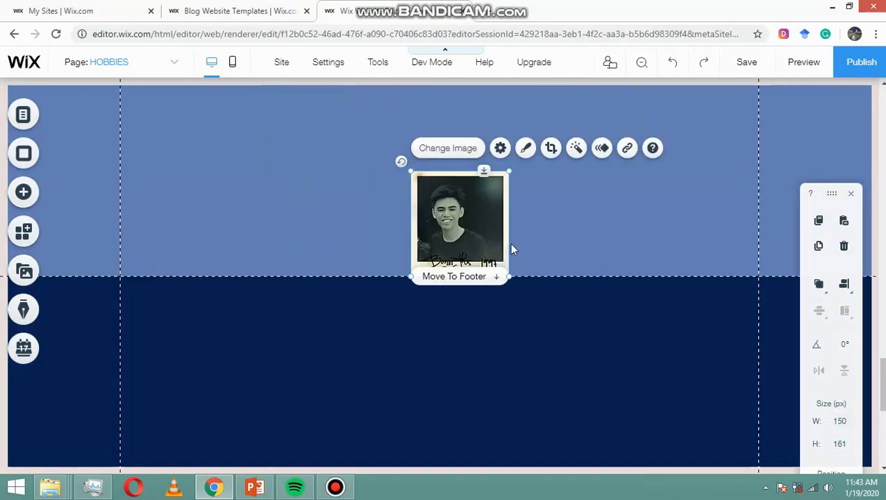
left_click(474, 278)
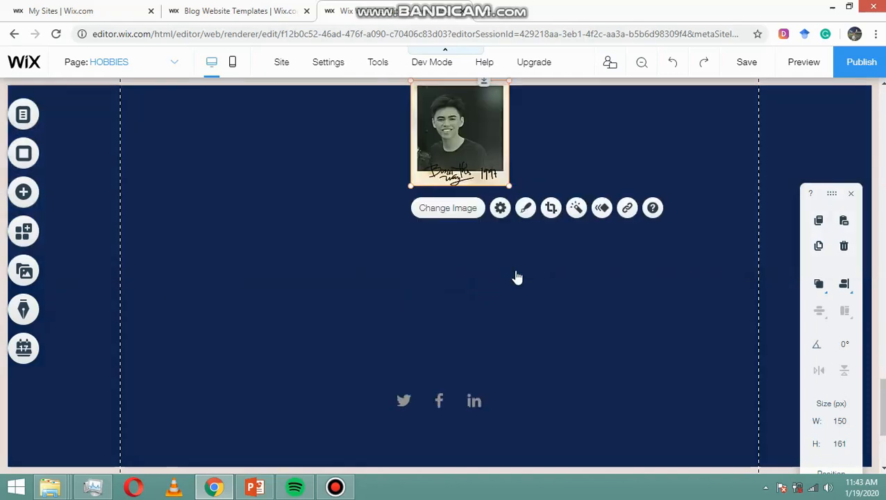
Step: Center the portrait in the footer, raise it above the social icons and try centering it horizontally again
left_click(846, 288)
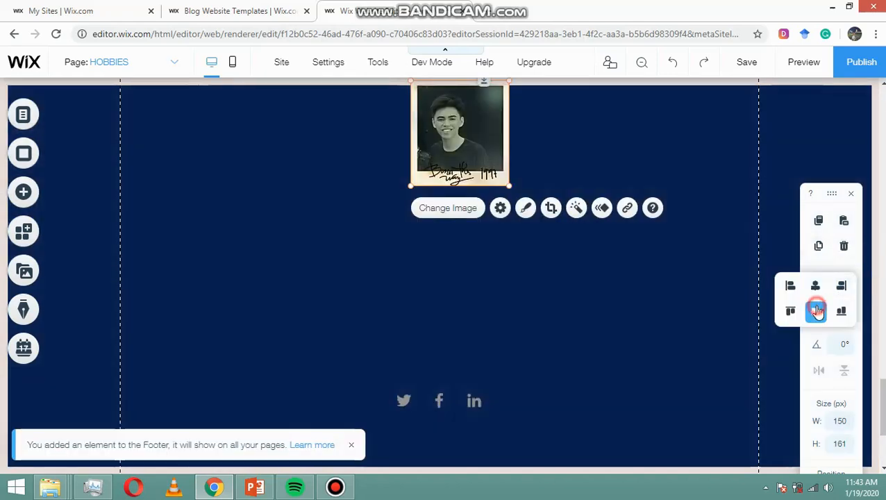
left_click(816, 311)
left_click(813, 288)
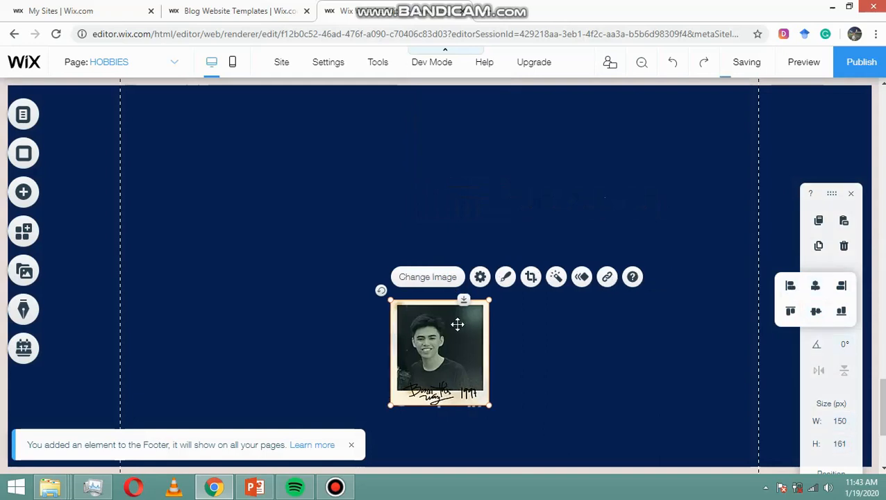
left_click_drag(454, 396, 455, 353)
left_click(847, 289)
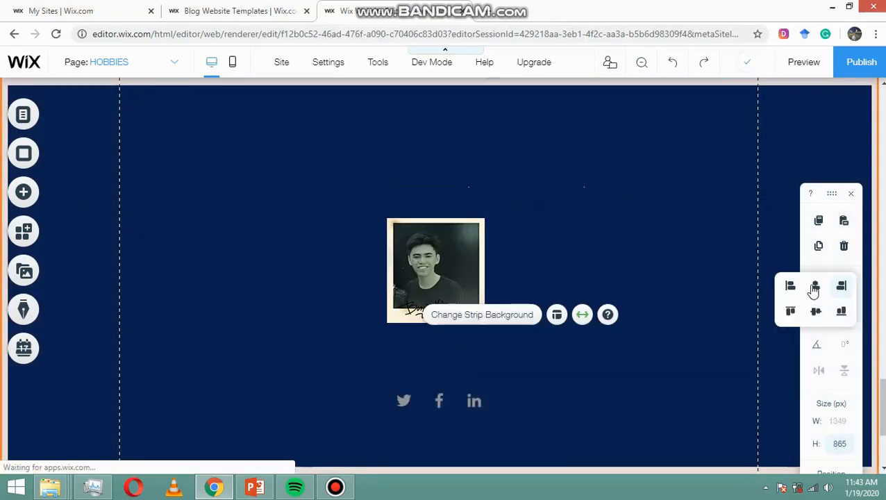
left_click(812, 290)
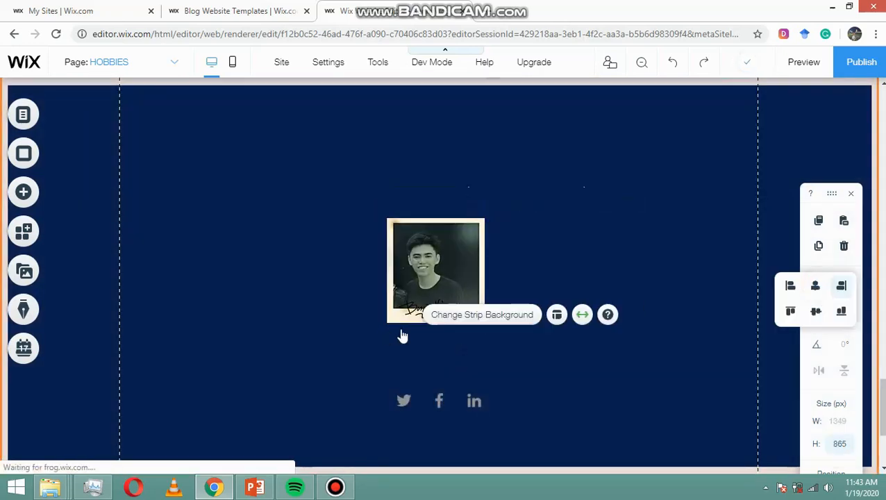
Step: Center the footer portrait horizontally and vertically, and place it just above the social icons
left_click(442, 388)
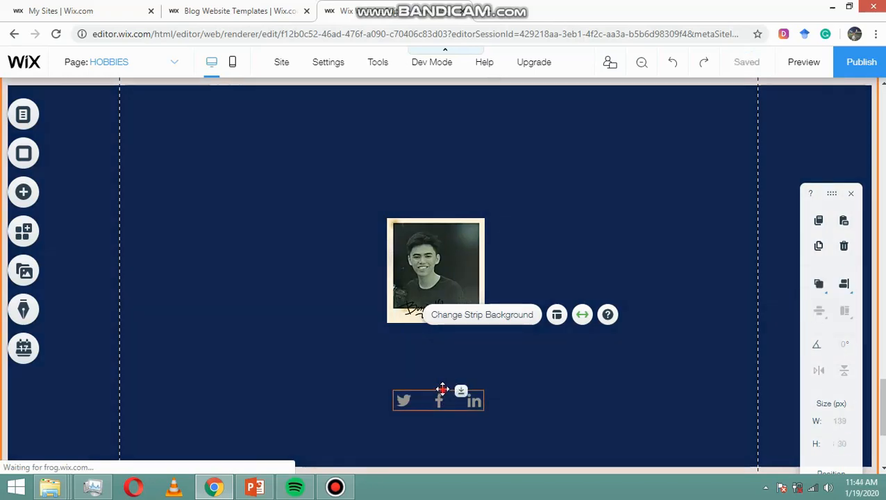
left_click(434, 337)
scroll(434, 335, "down", 3)
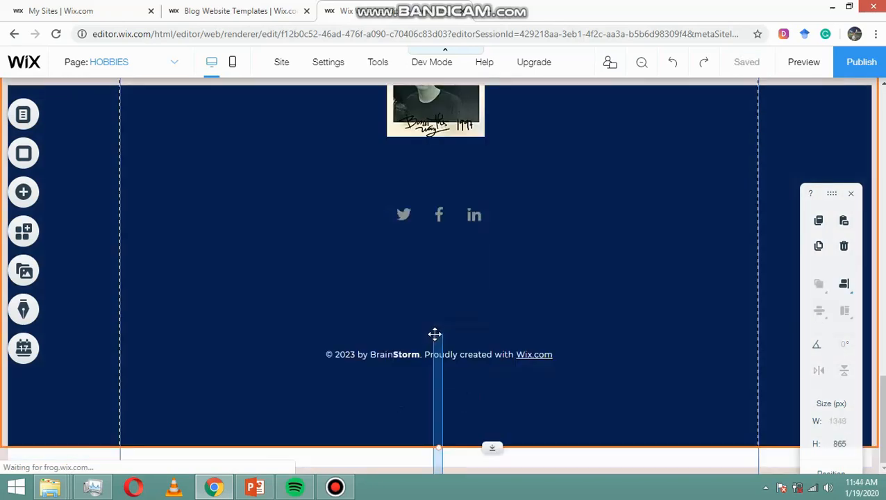
left_click(458, 303)
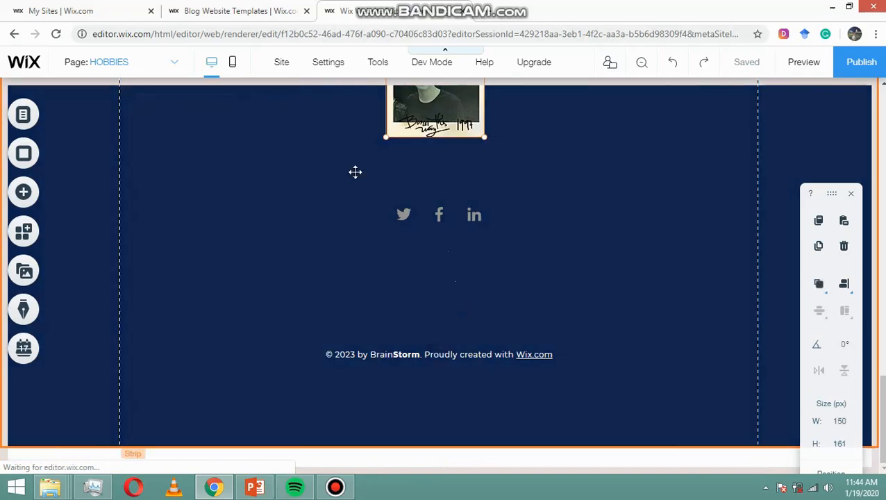
scroll(355, 172, "up", 1)
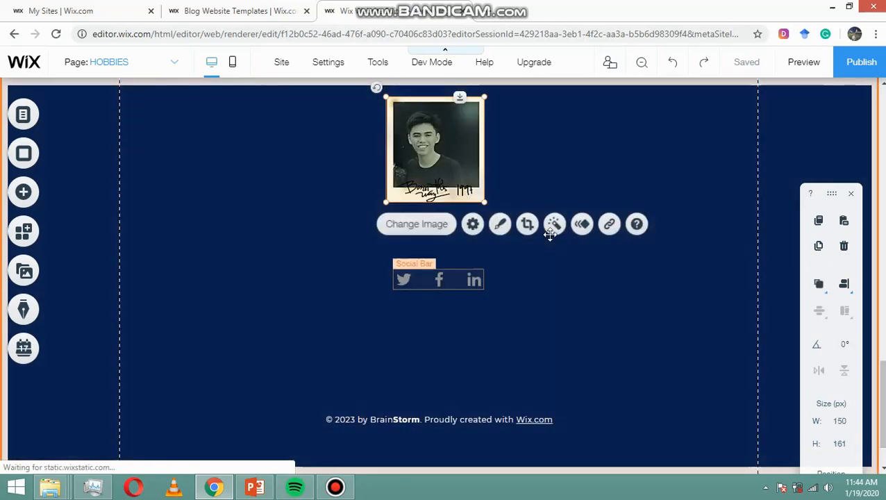
scroll(552, 139, "up", 1)
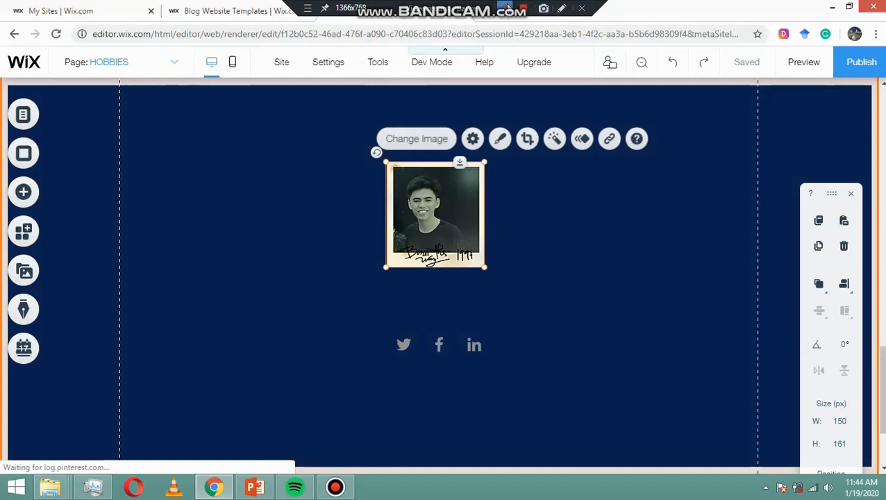
scroll(653, 110, "down", 1)
mouse_move(819, 310)
left_click(818, 290)
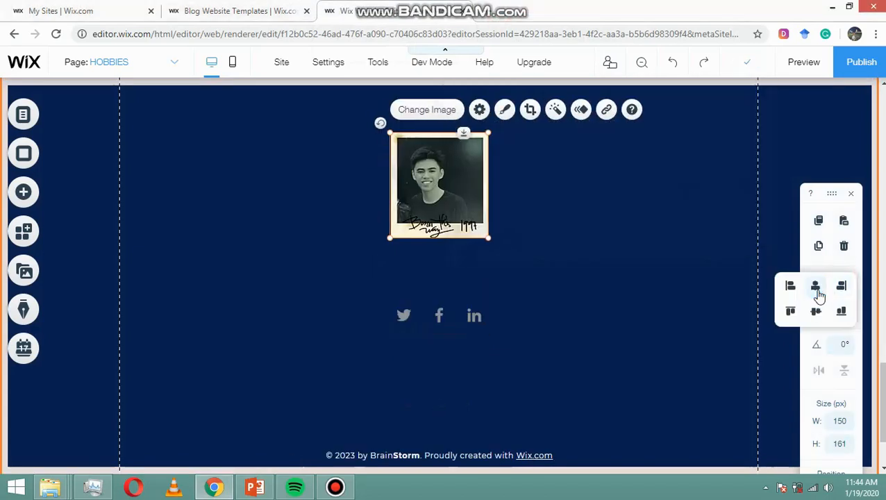
left_click(816, 312)
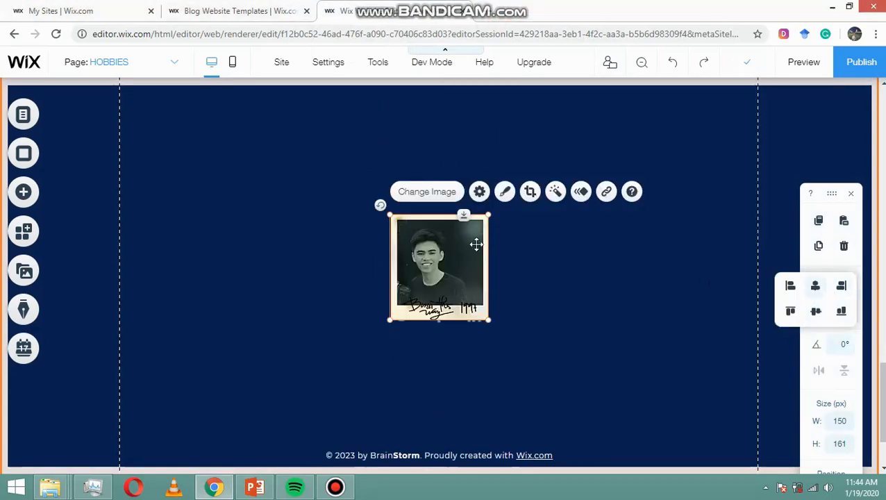
left_click_drag(461, 229, 458, 240)
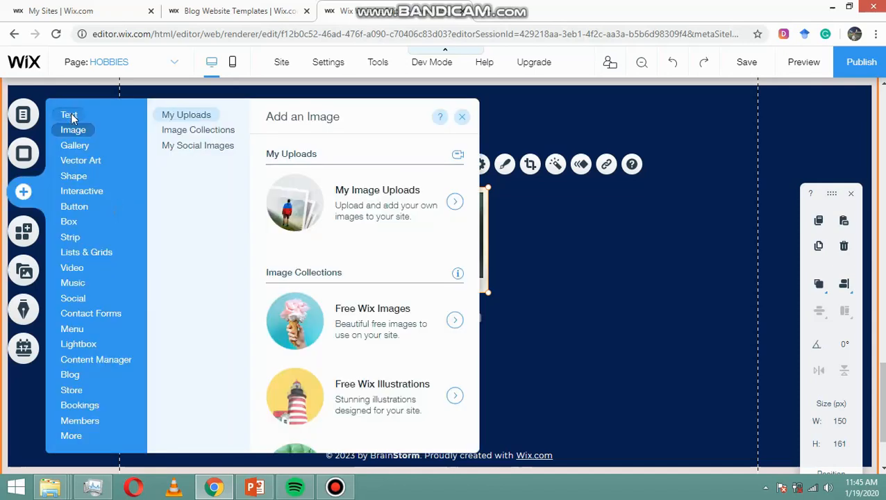
Step: Add a Heading 1 text element and move it into the upper part of the footer
left_click(69, 114)
left_click(323, 199)
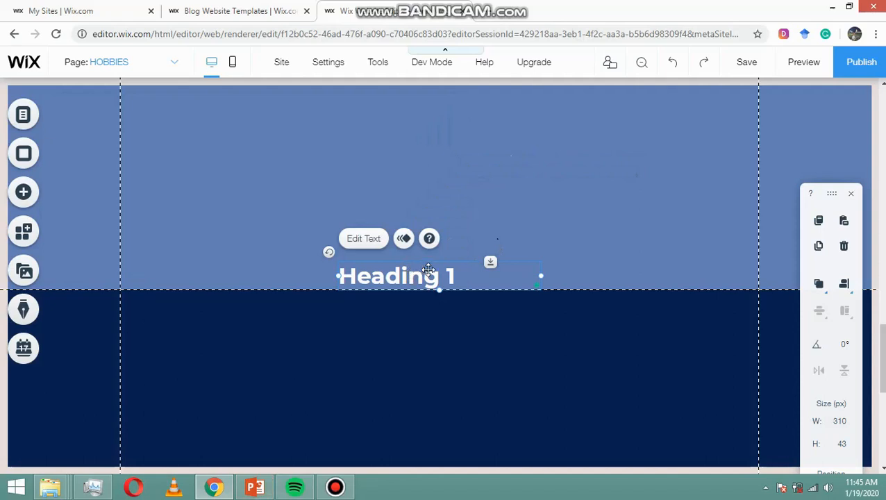
scroll(431, 263, "down", 2)
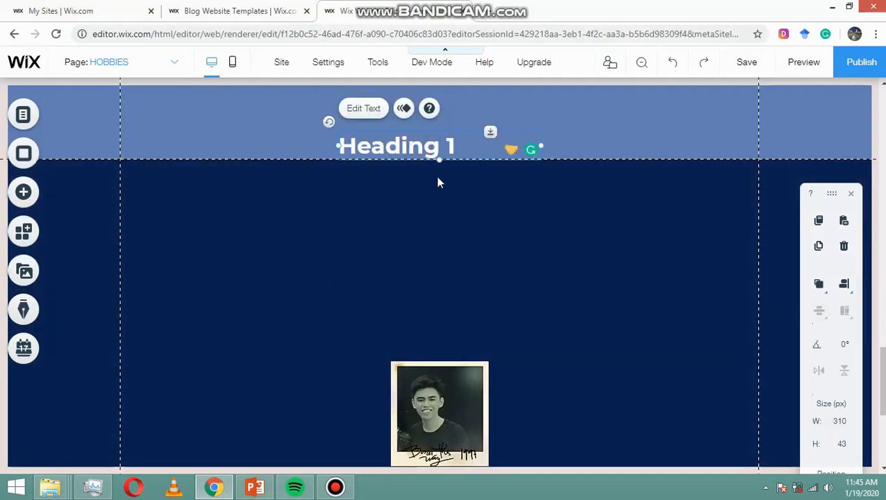
left_click_drag(438, 182, 459, 200)
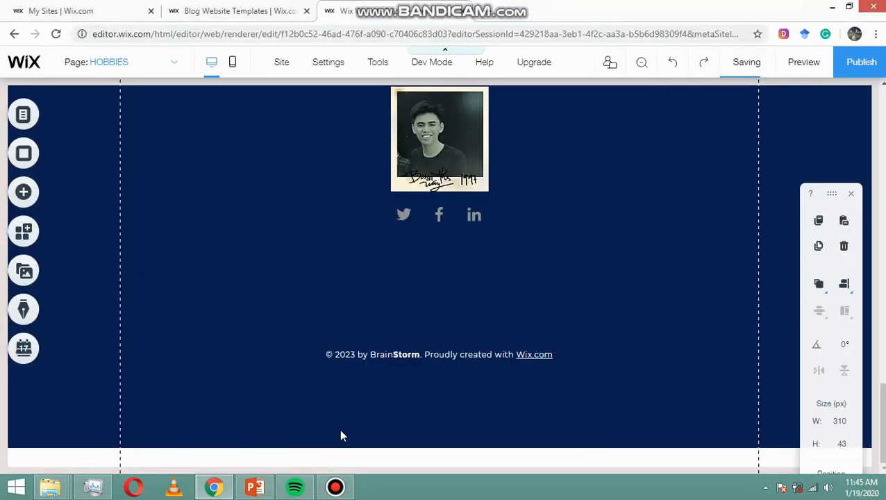
Step: Replace the footer heading's text with "for educational purposes"
scroll(686, 275, "up", 3)
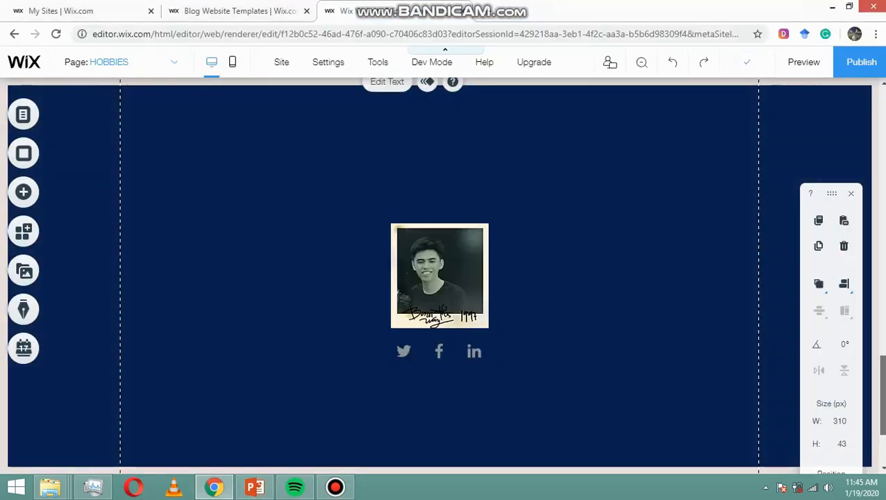
scroll(387, 212, "up", 2)
double_click(411, 149)
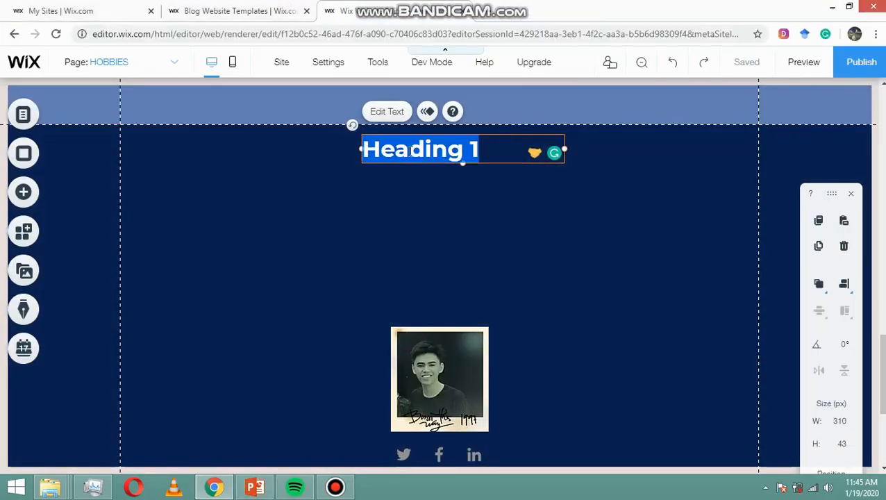
type("for educa")
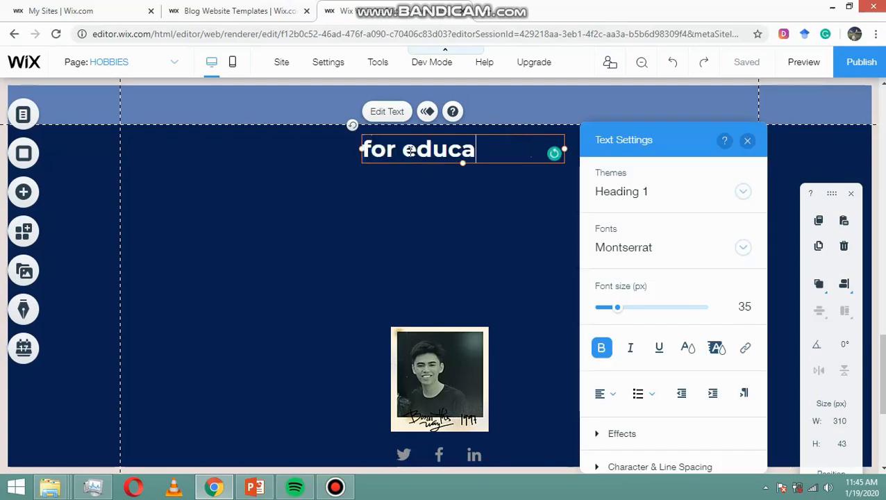
type("tional purposes")
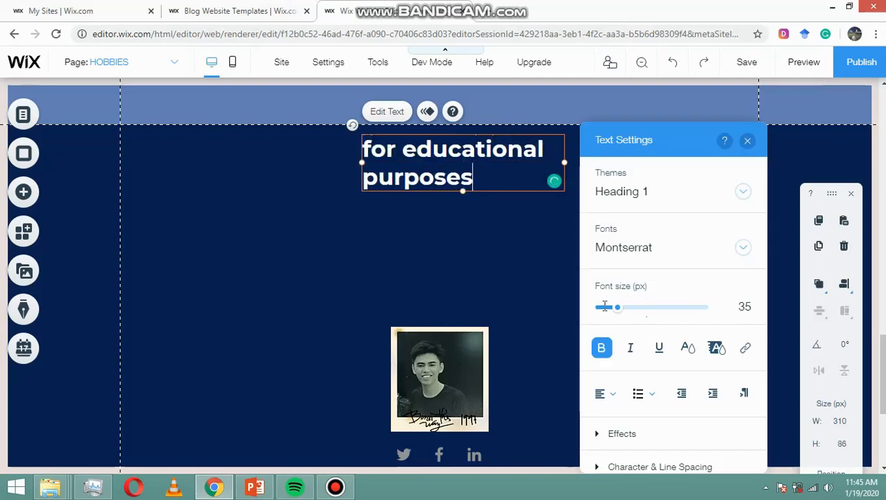
Step: Align the whole footer heading text to the right
key("ctrl+a")
left_click(603, 395)
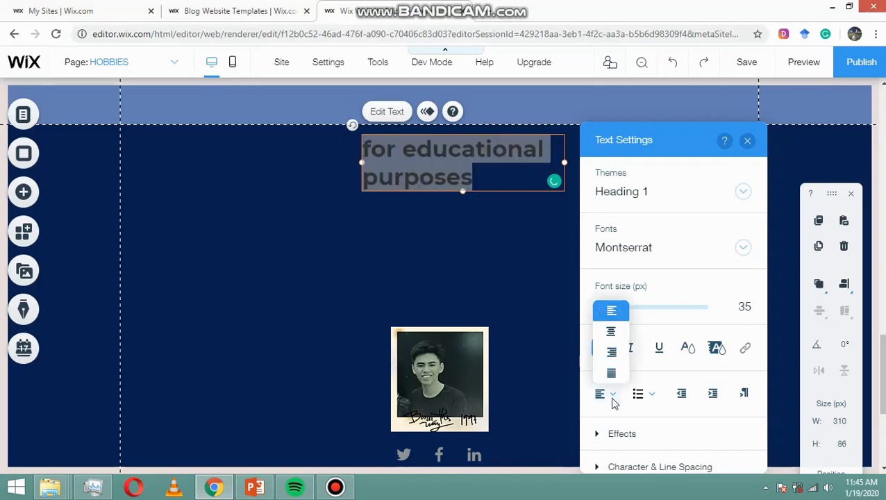
left_click(612, 356)
left_click(437, 149)
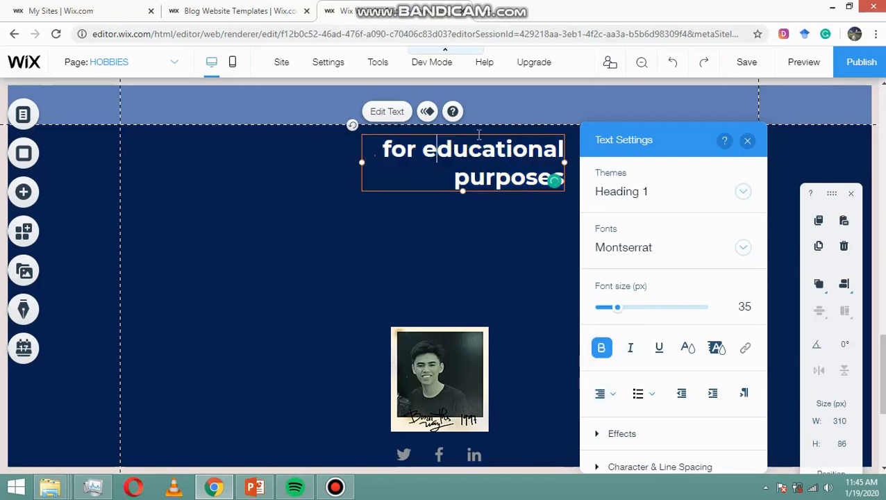
Step: Set the font size of the whole footer note "for educational purposes" to 20 px
key("ctrl+a")
left_click(744, 307)
type("20")
key("Return")
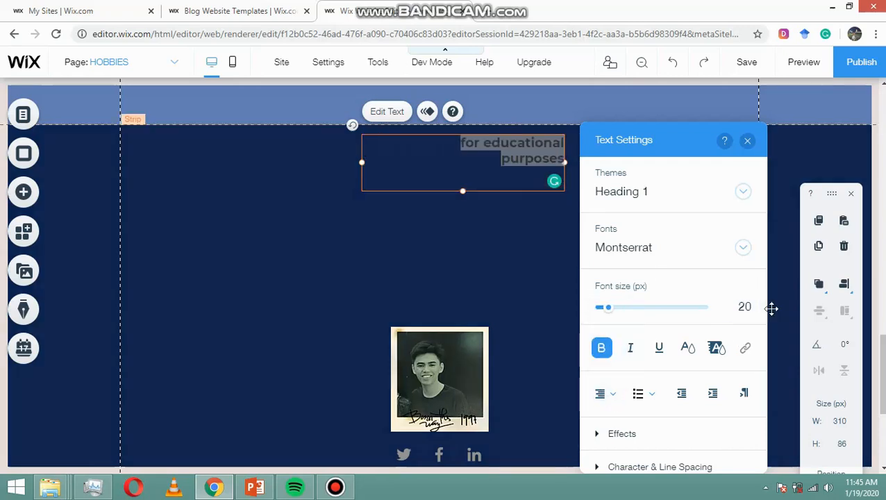
left_click(747, 140)
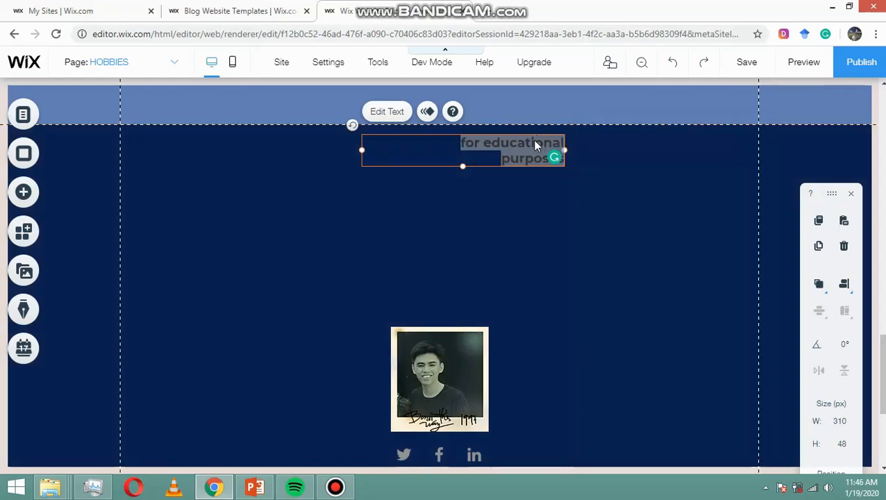
Step: Place the "for educational purposes" note just left of the footer portrait, level with the middle of the picture
left_click_drag(315, 365, 350, 407)
left_click(523, 150)
left_click(844, 287)
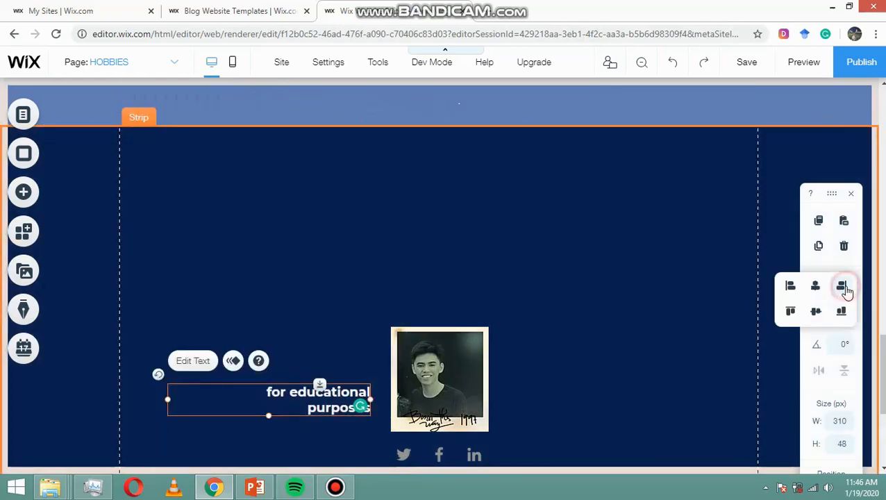
left_click(842, 288)
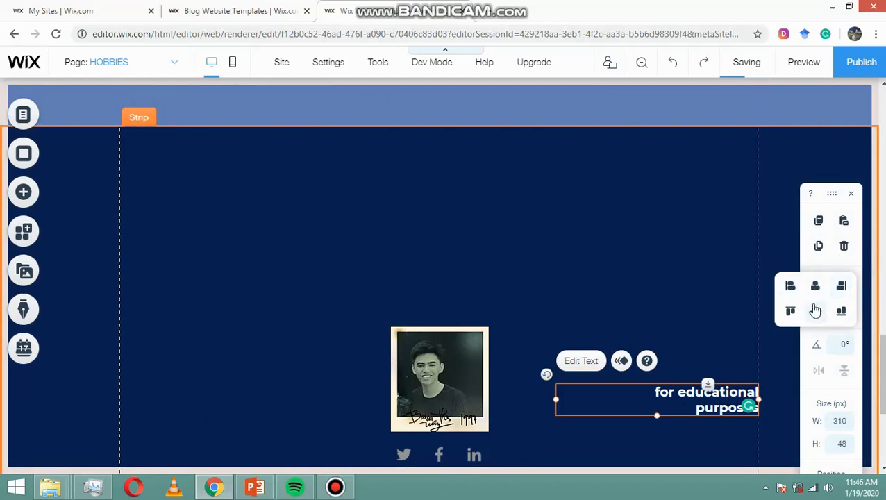
left_click(791, 287)
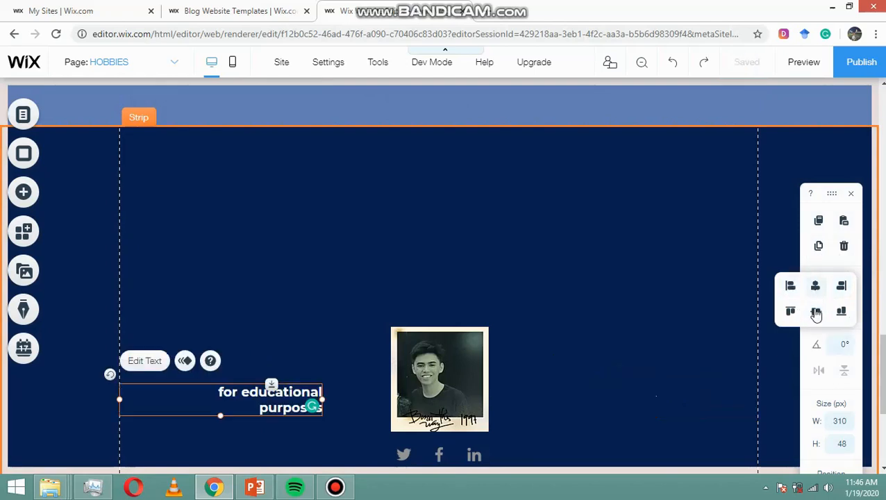
left_click(816, 310)
scroll(816, 311, "down", 2)
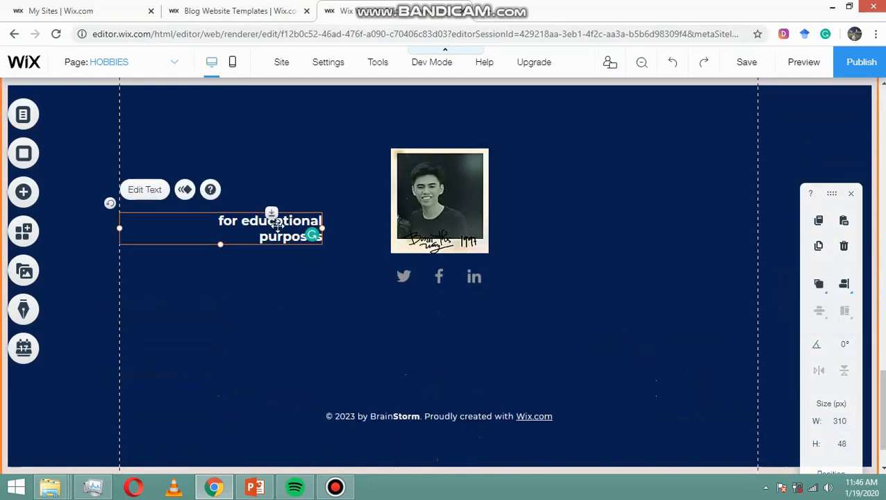
left_click_drag(278, 224, 327, 197)
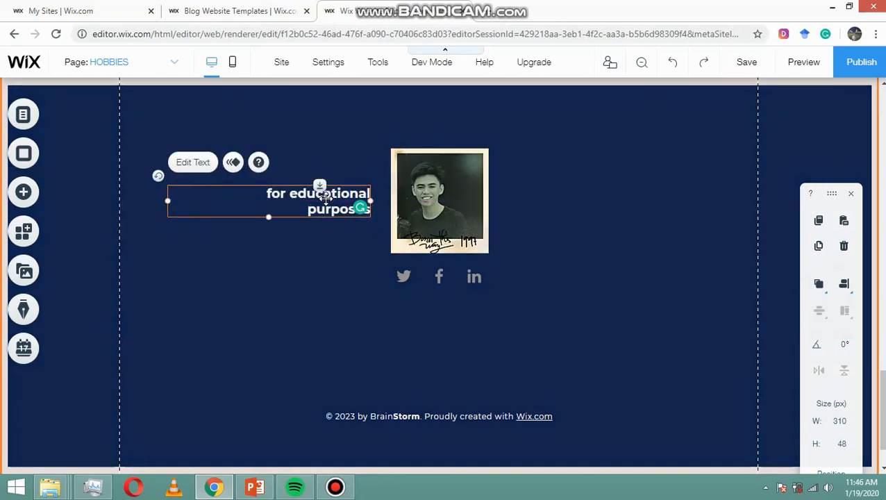
Step: Duplicate the footer note and move the copy to the portrait's right side, level with the original
key("ctrl+d")
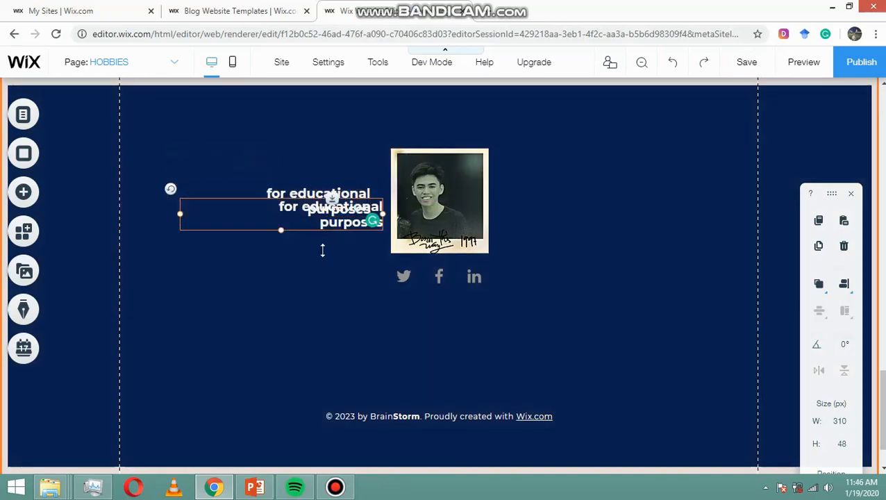
left_click_drag(333, 224, 616, 217)
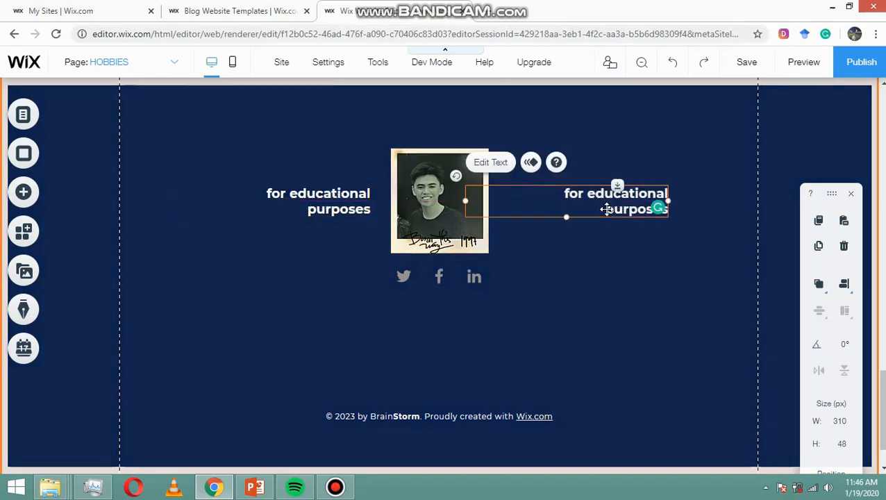
Step: Left-align the duplicated note's text and shift its box to the right, clear of the portrait
left_click(493, 163)
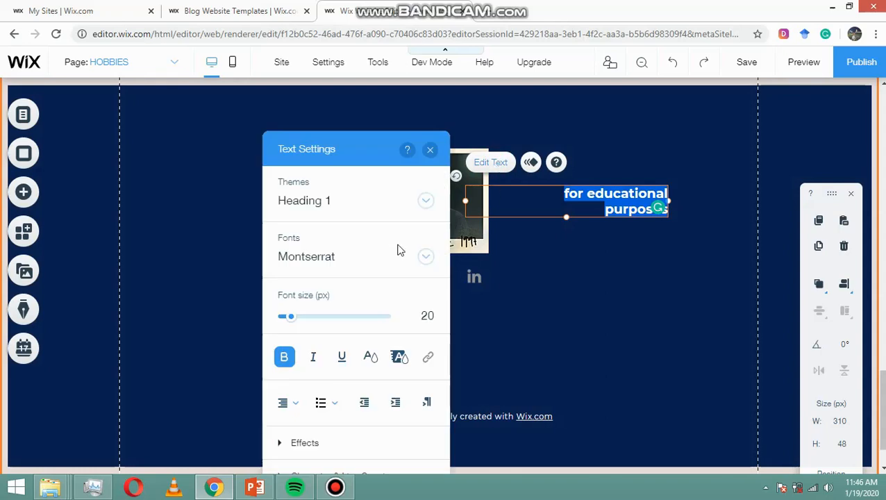
left_click(284, 406)
left_click(292, 361)
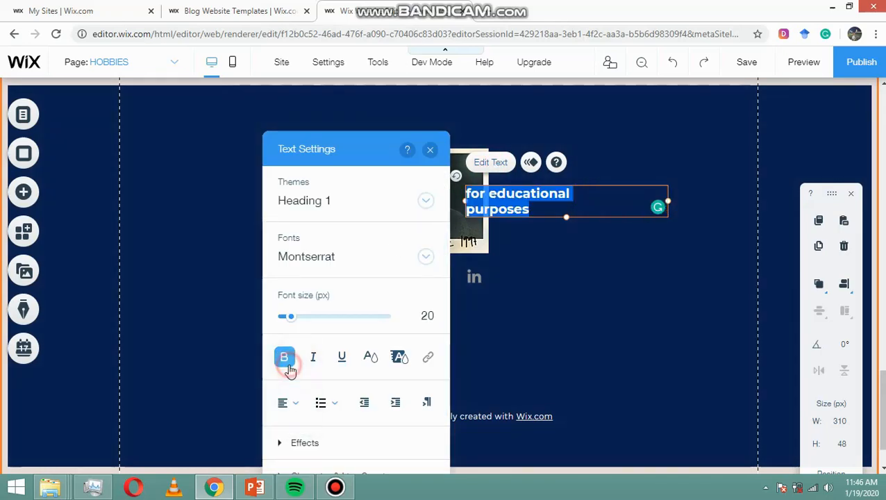
key("Escape")
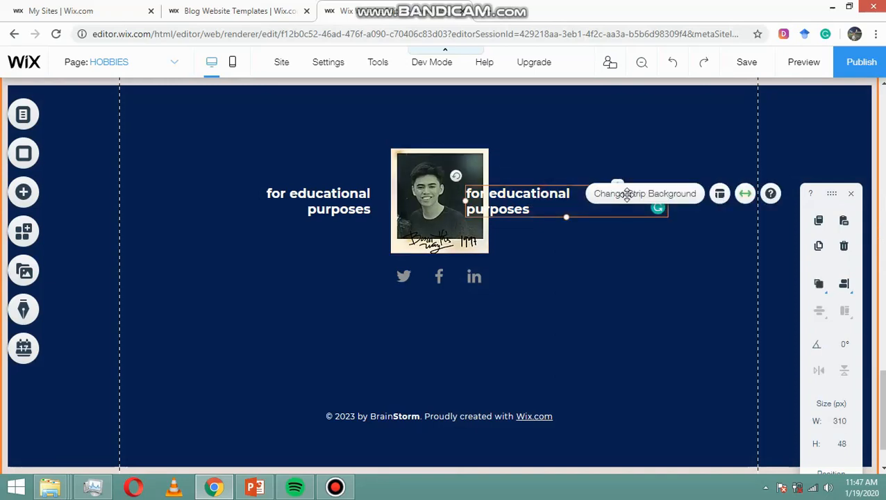
left_click_drag(625, 194, 602, 195)
Step: Replace the duplicated note's text with "empowerment" and "technologies 2020" on two lines
double_click(559, 194)
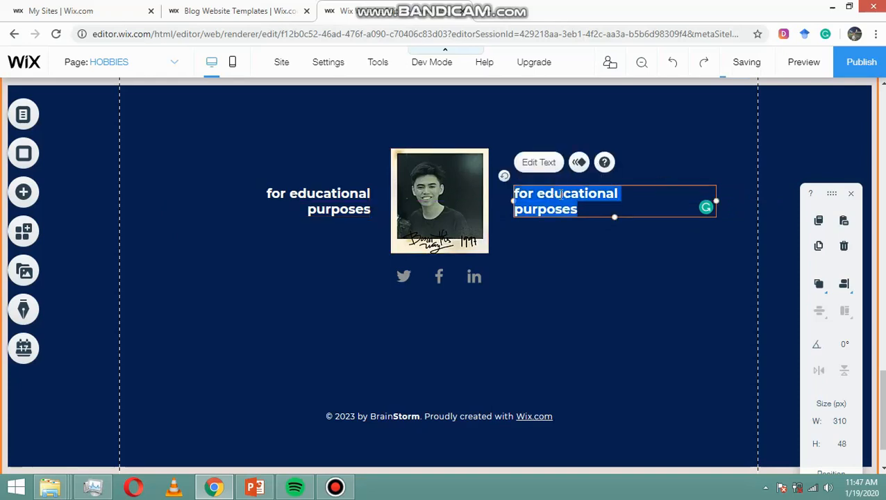
type("empowerment")
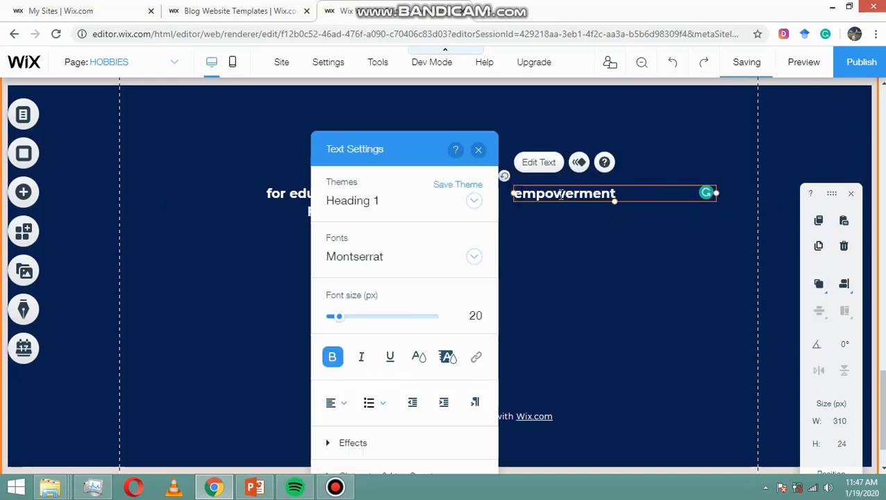
key("Return")
type("technologies 2020")
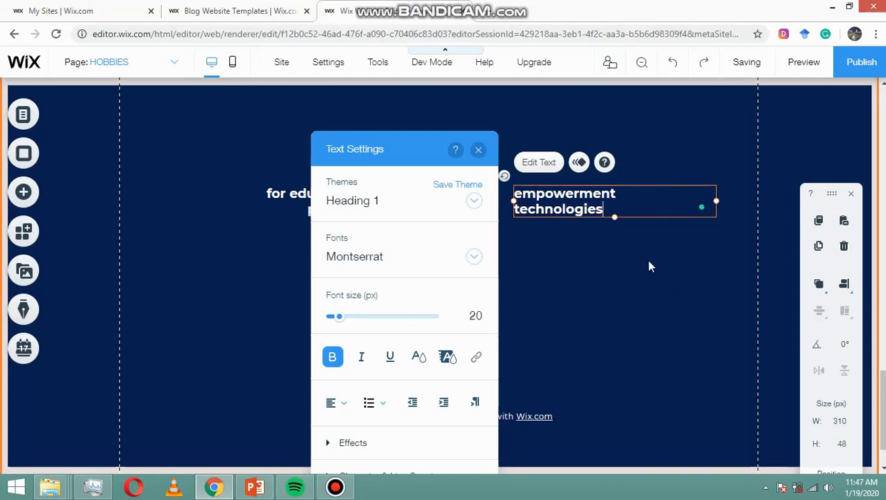
left_click(623, 295)
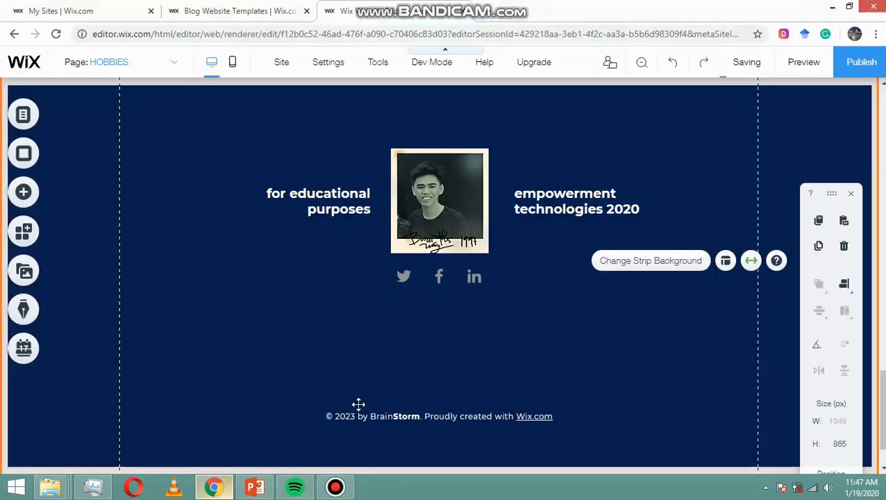
Step: Open the footer social bar's link settings and remove the LinkedIn icon
left_click(442, 279)
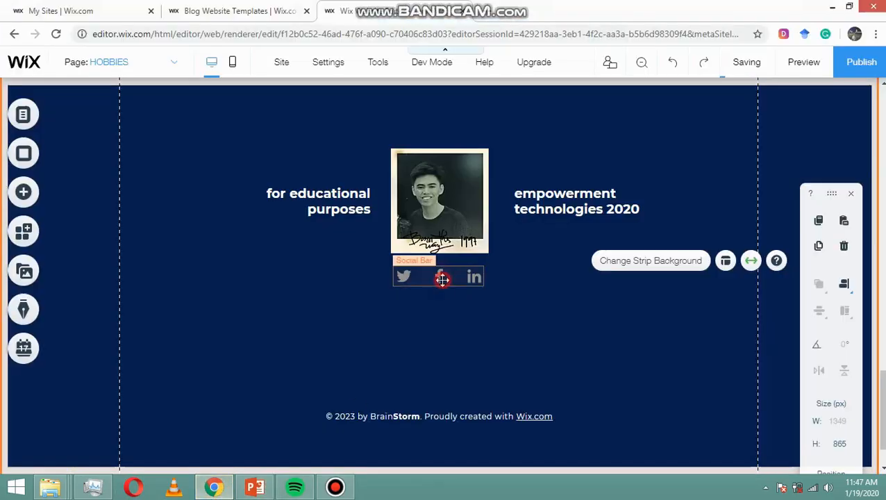
left_click(422, 271)
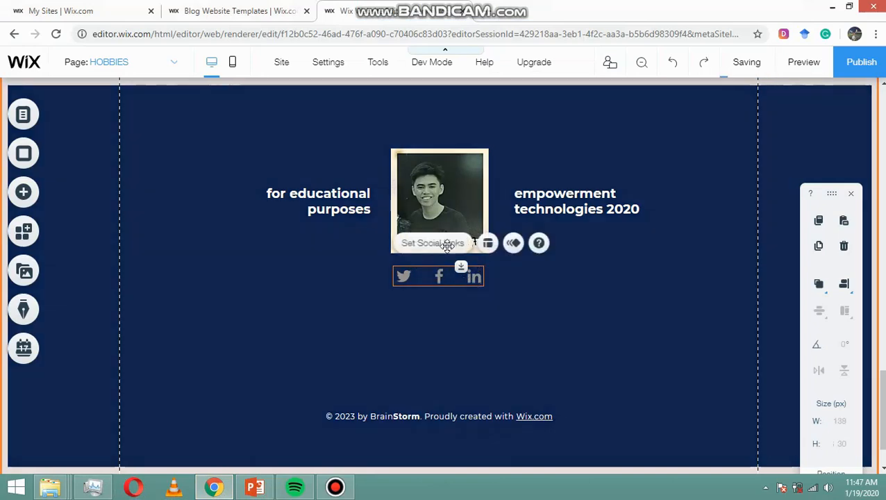
left_click(438, 243)
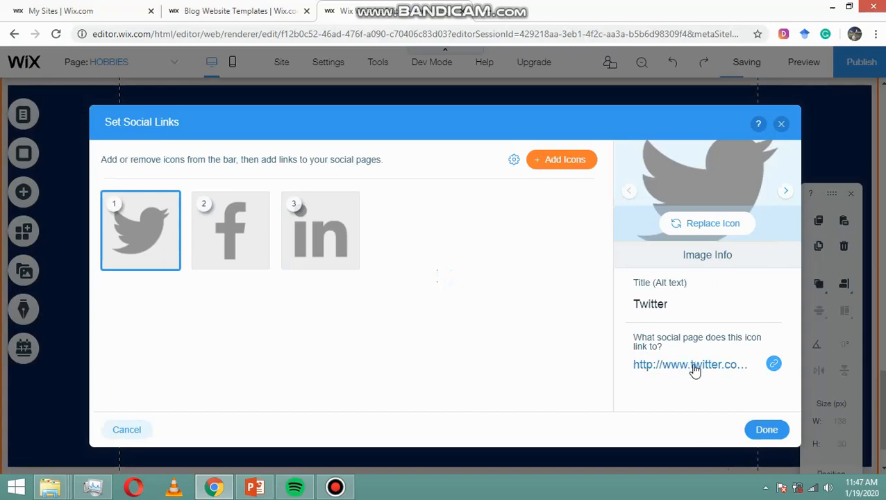
left_click(248, 231)
left_click(329, 235)
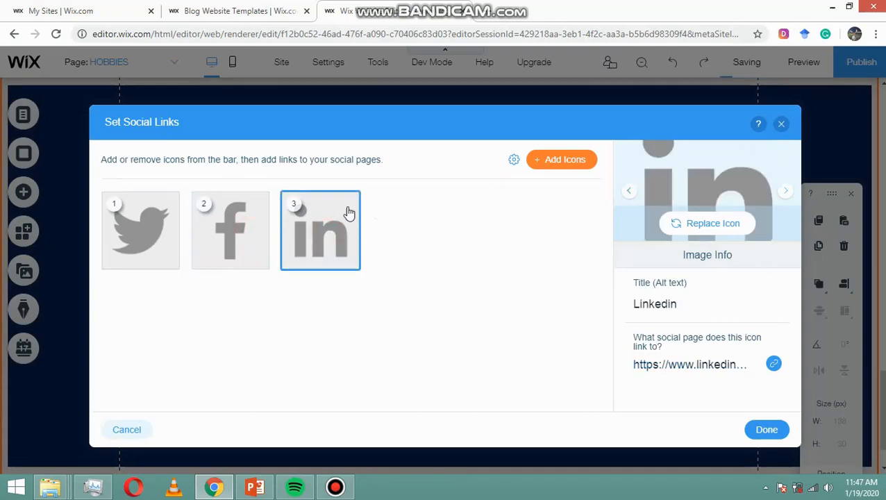
left_click(348, 261)
Step: Add the coloured Instagram and Facebook icons from the Wix media collection to the social bar
left_click(576, 162)
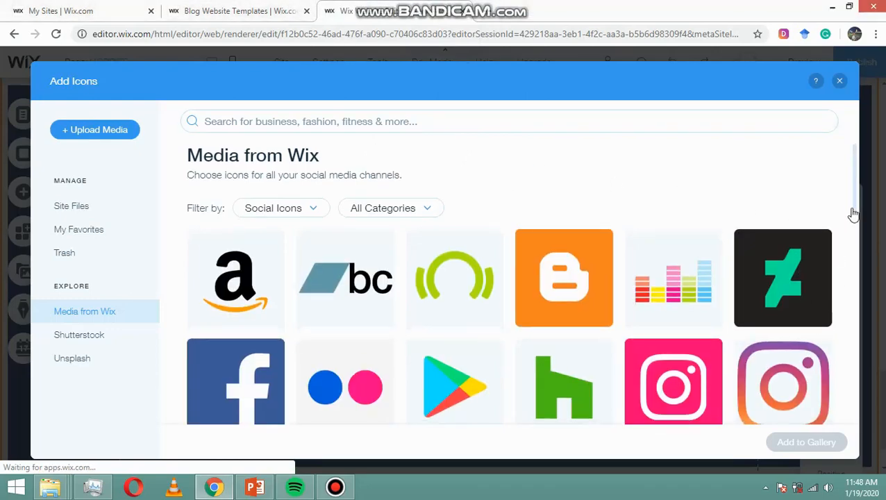
scroll(804, 313, "down", 2)
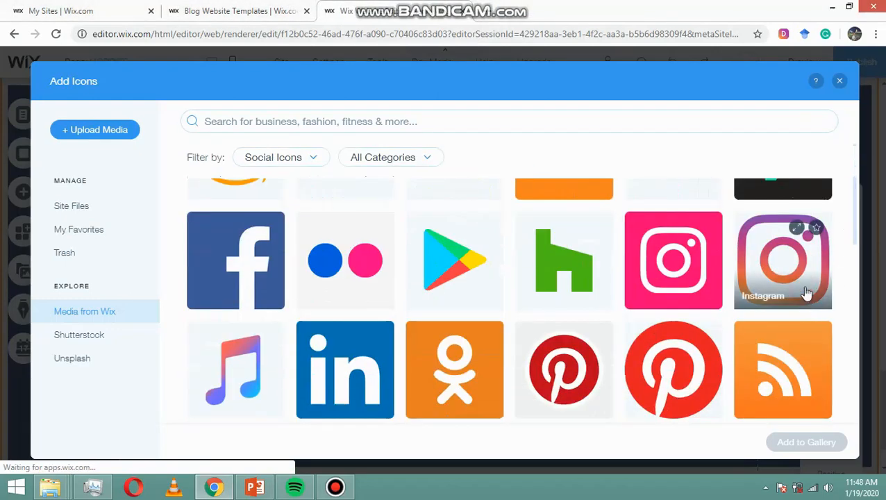
left_click(806, 294)
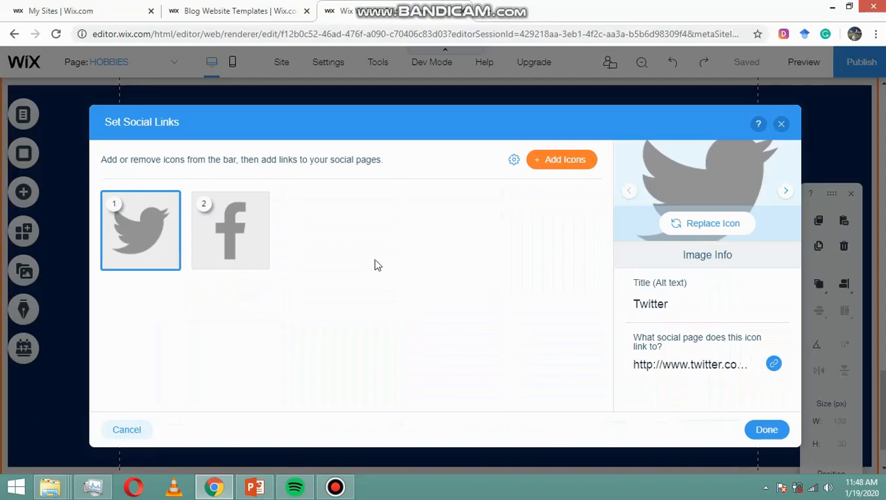
Step: Remove the grey Twitter and Facebook icons from the social bar and apply the changes
left_click(347, 257)
left_click(348, 257)
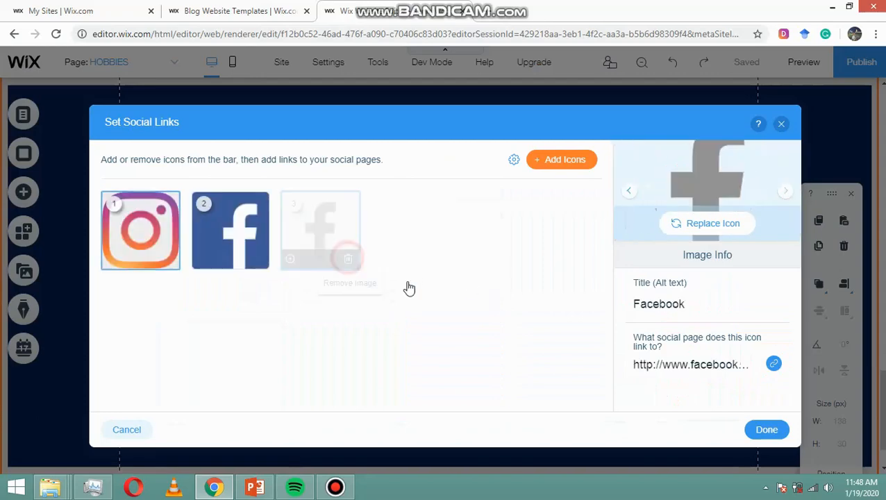
left_click(781, 436)
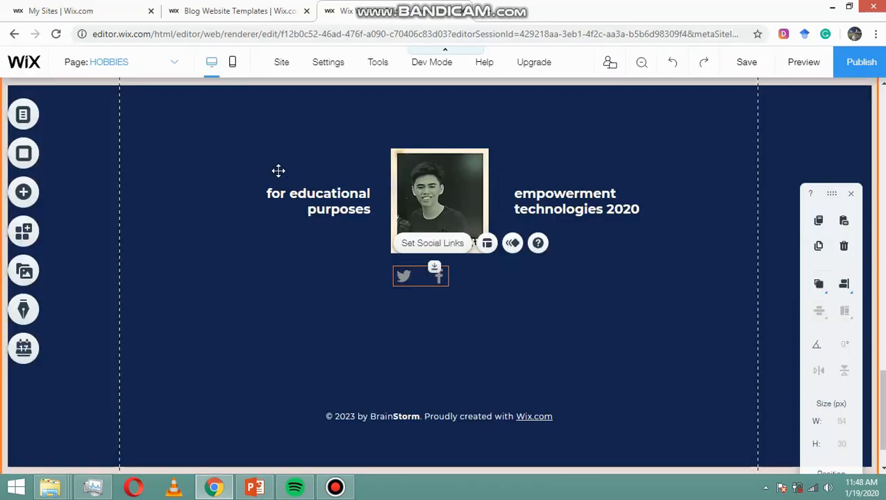
Step: Add the red YouTube icon from the Wix social icons to the social bar and apply the change
left_click(429, 243)
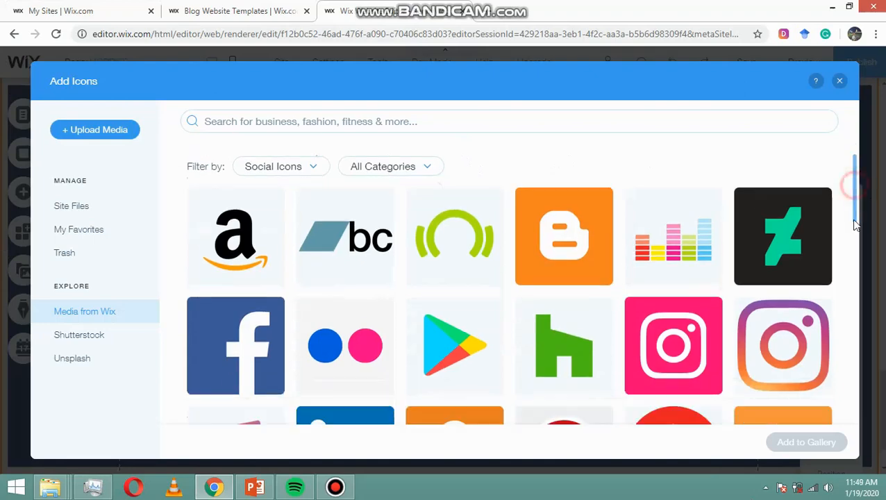
scroll(552, 270, "down", 3)
scroll(858, 257, "down", 3)
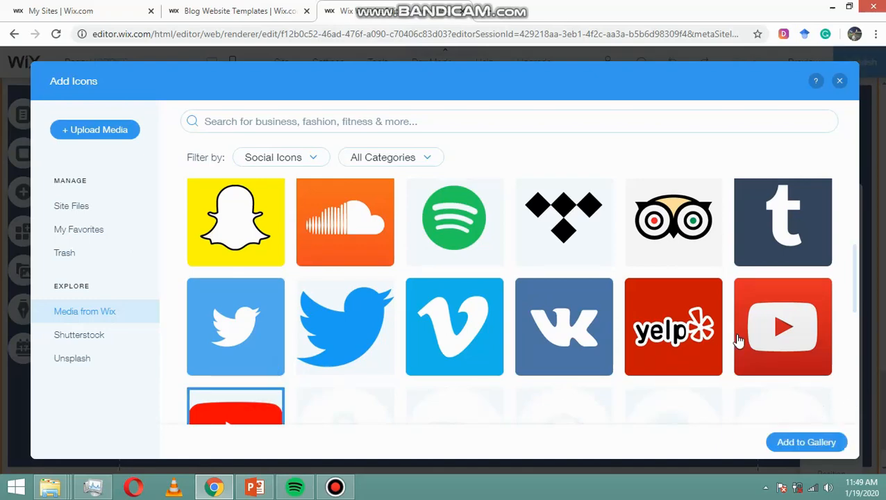
scroll(738, 341, "down", 2)
left_click(810, 443)
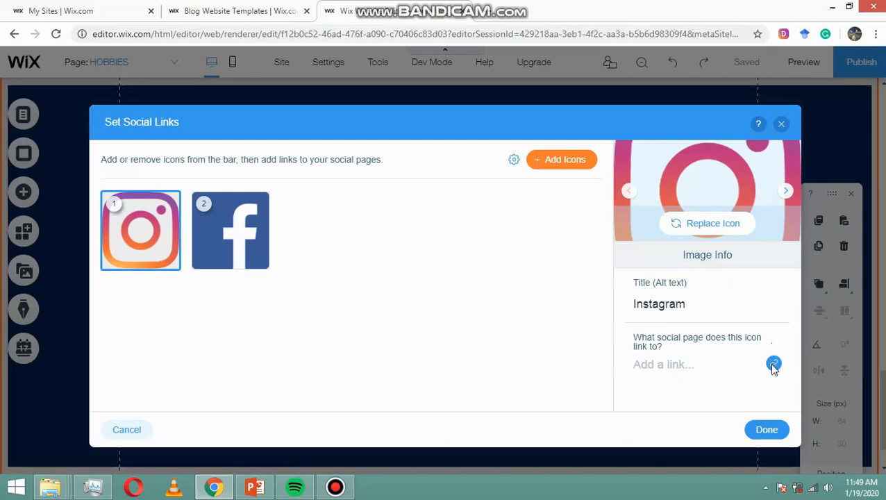
left_click(766, 429)
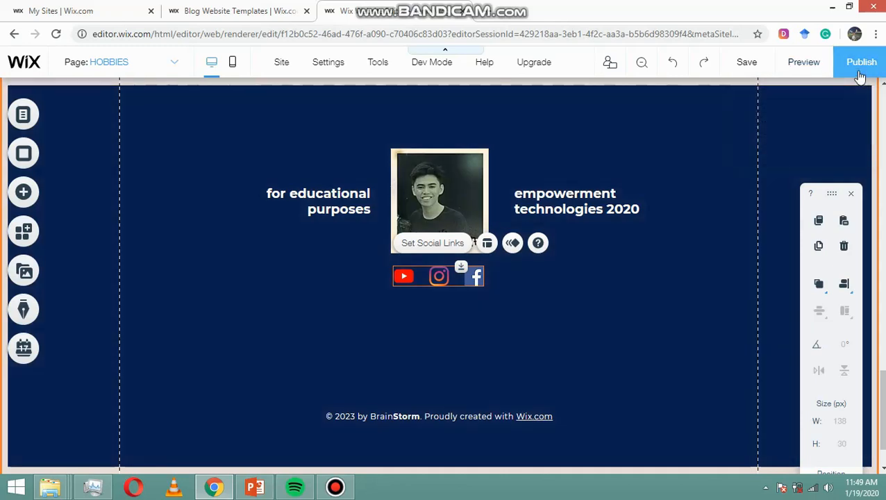
Step: Save the site's changes and dismiss the save dialog
scroll(554, 187, "up", 2)
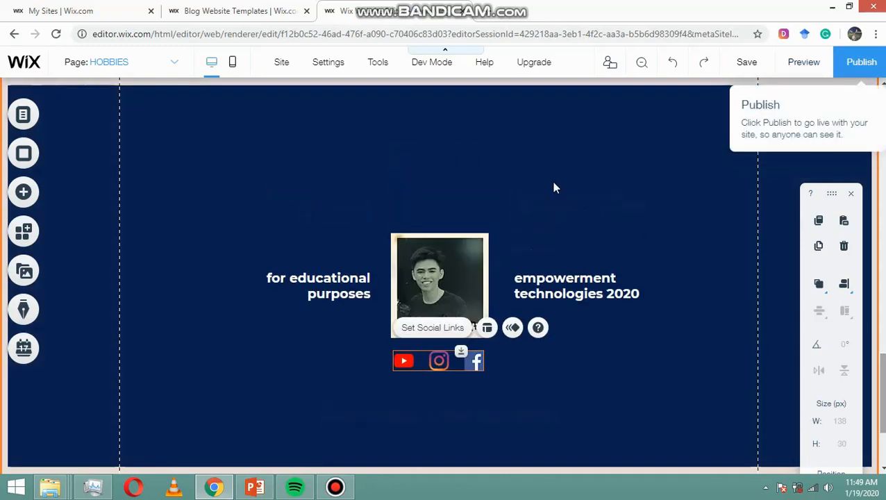
left_click(747, 64)
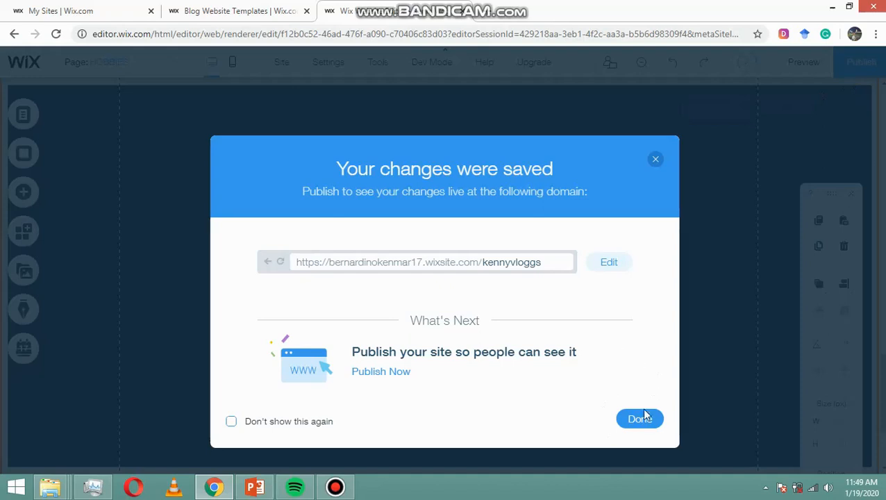
left_click(692, 259)
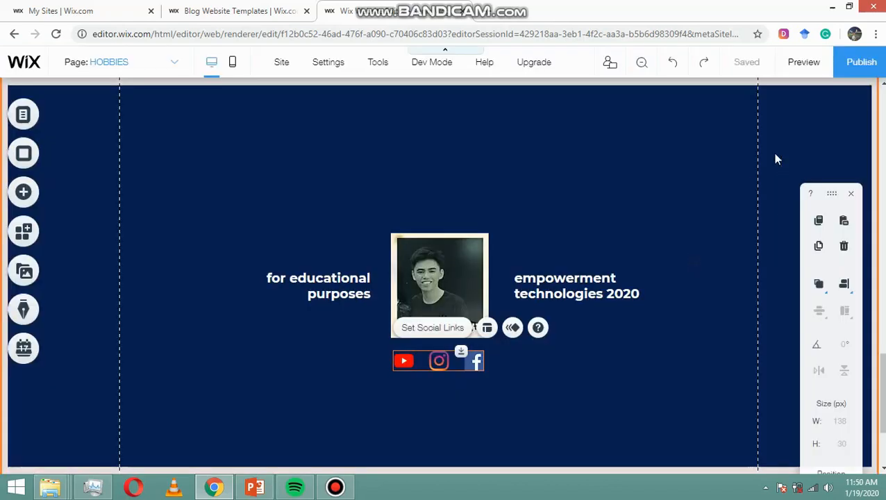
Step: Publish the site and view the live version with its full web address
left_click(863, 63)
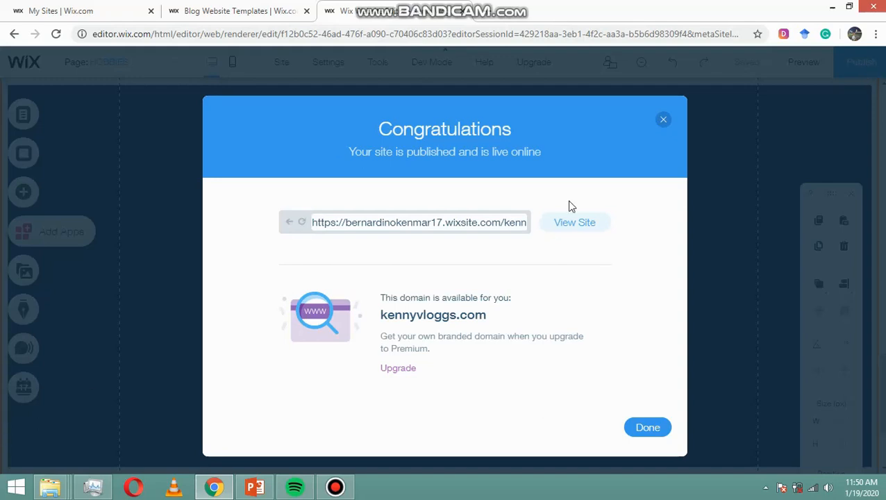
left_click(564, 222)
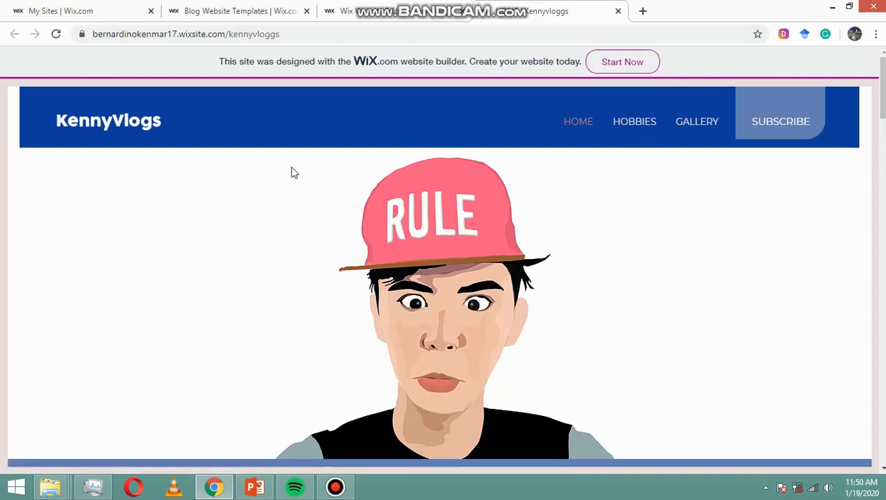
left_click(391, 32)
left_click(391, 32)
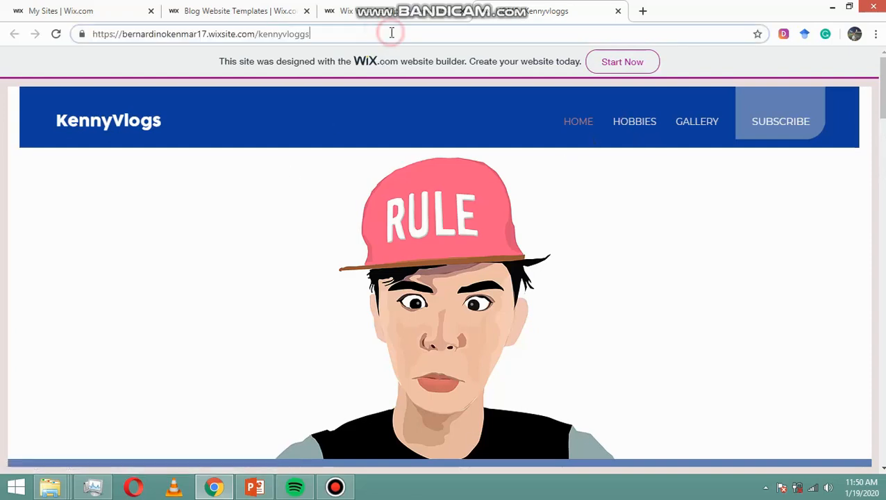
Step: Return to the live site and review the whole home page, from the header image down to the footer's social icons
left_click(422, 7)
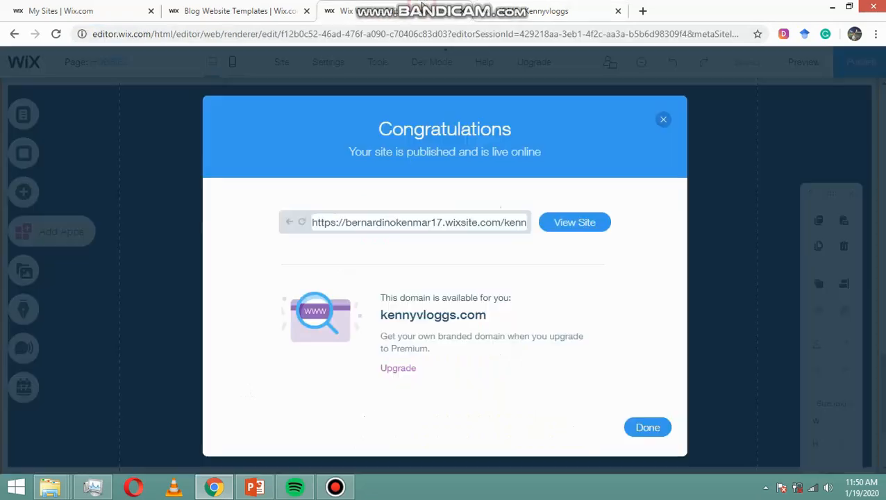
left_click(579, 6)
scroll(443, 278, "down", 9)
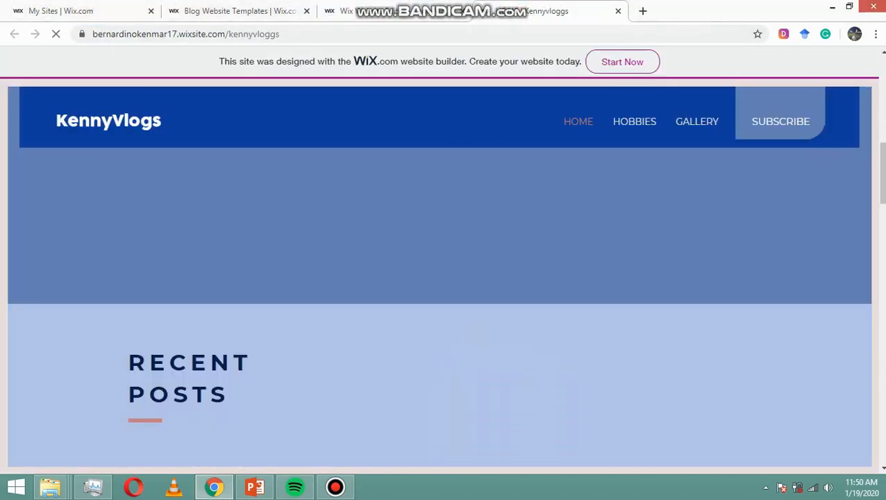
left_click_drag(882, 148, 878, 59)
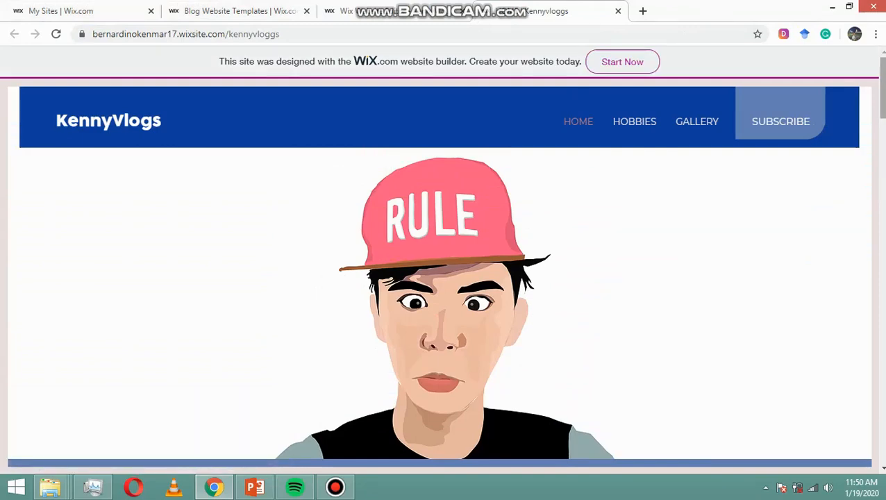
scroll(443, 306, "down", 5)
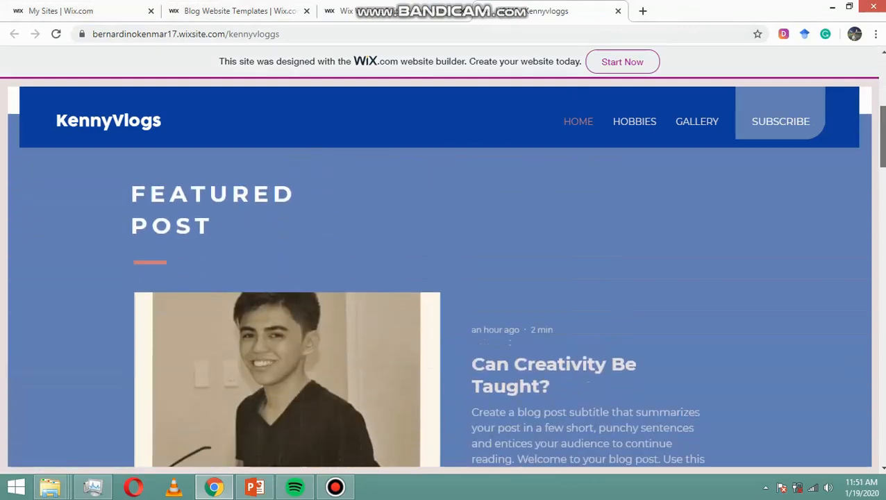
scroll(443, 306, "down", 1)
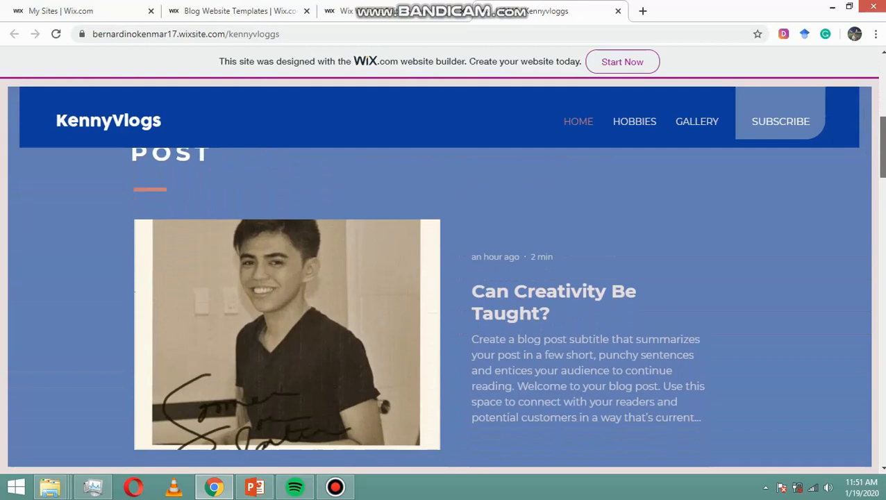
scroll(443, 305, "down", 7)
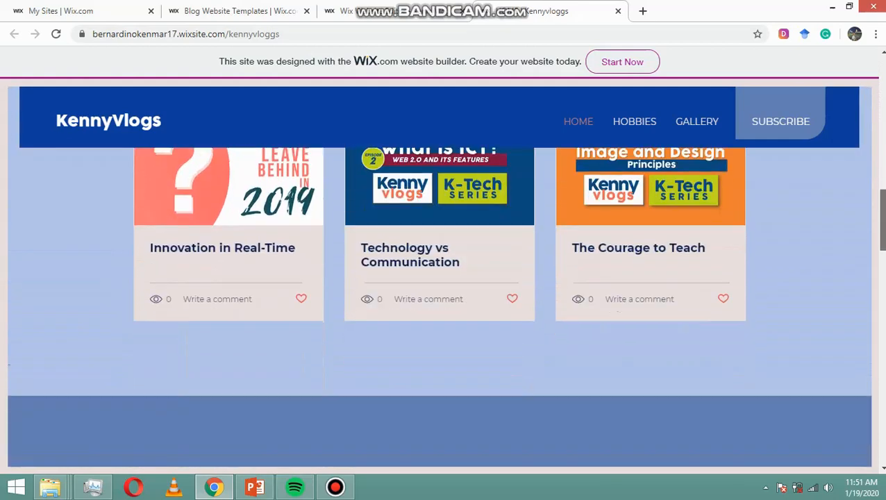
scroll(443, 306, "down", 7)
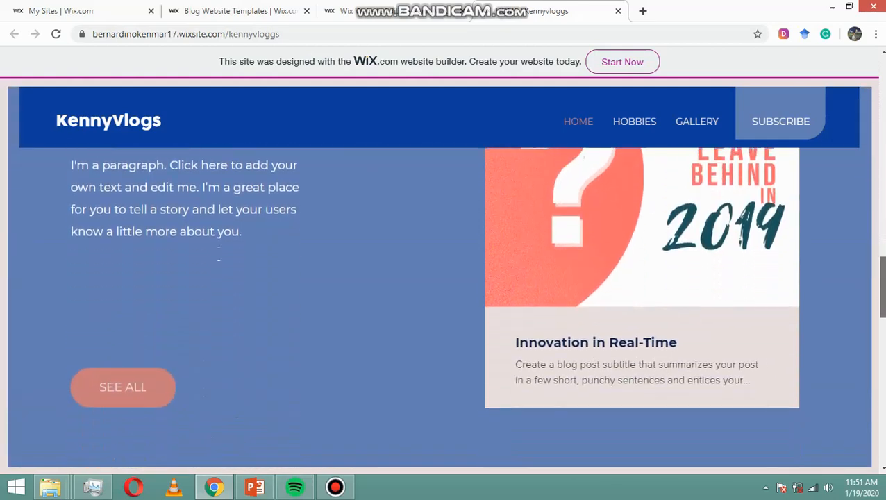
scroll(443, 305, "down", 8)
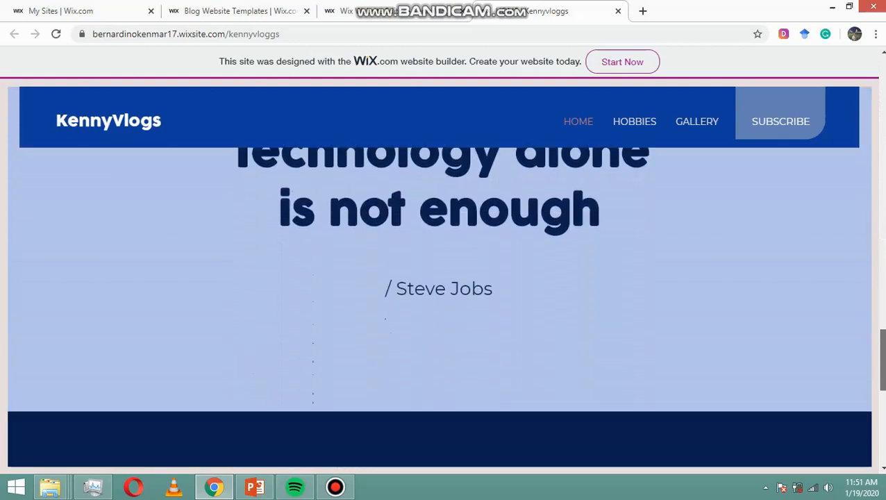
scroll(443, 306, "down", 6)
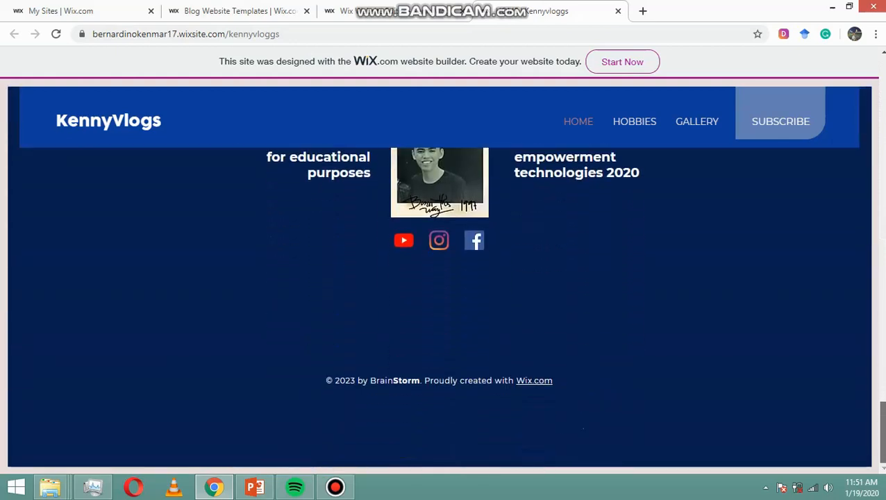
Step: Open the Hobbies page of the live site and examine its introduction and the list of blog posts
scroll(443, 305, "up", 3)
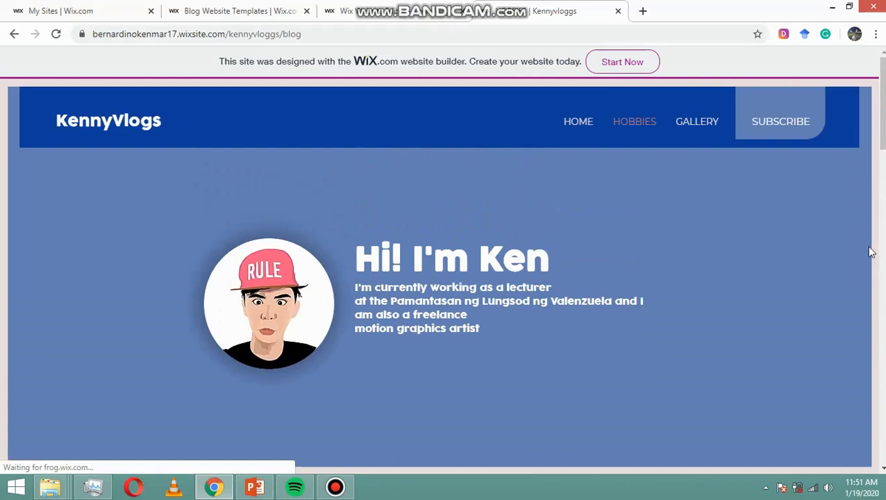
scroll(445, 292, "down", 5)
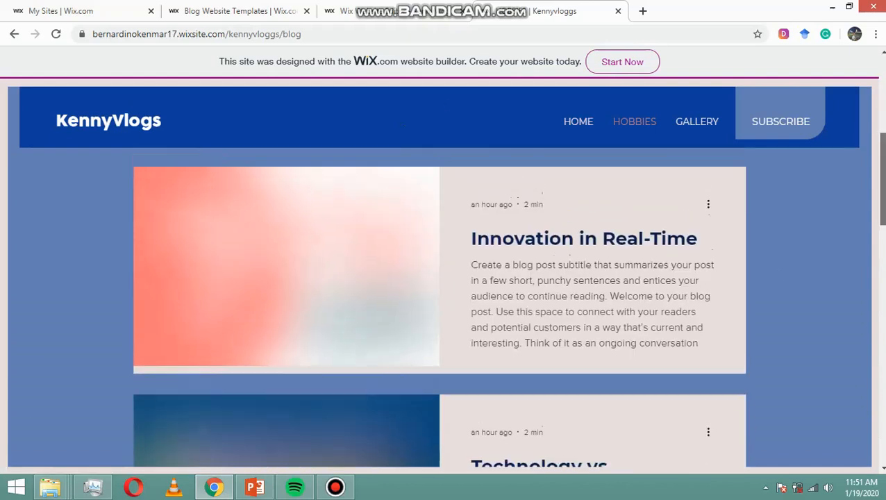
left_click_drag(882, 179, 883, 235)
scroll(698, 143, "up", 5)
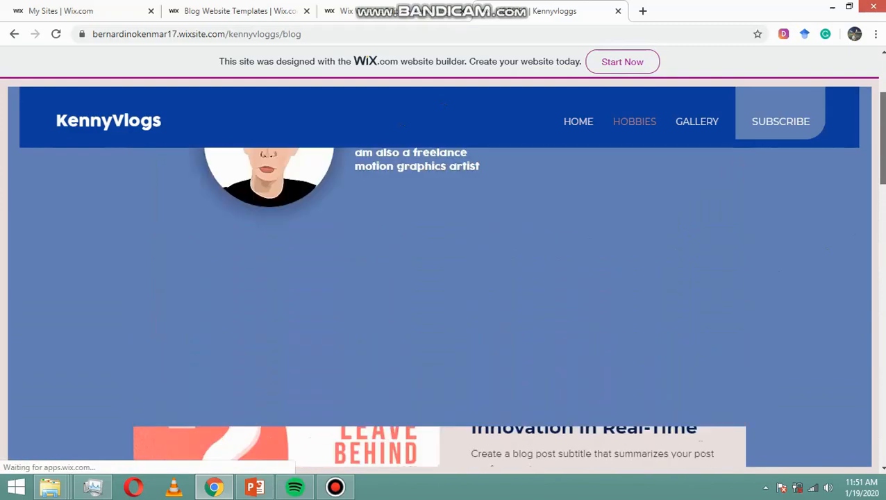
scroll(698, 142, "down", 4)
scroll(440, 291, "down", 3)
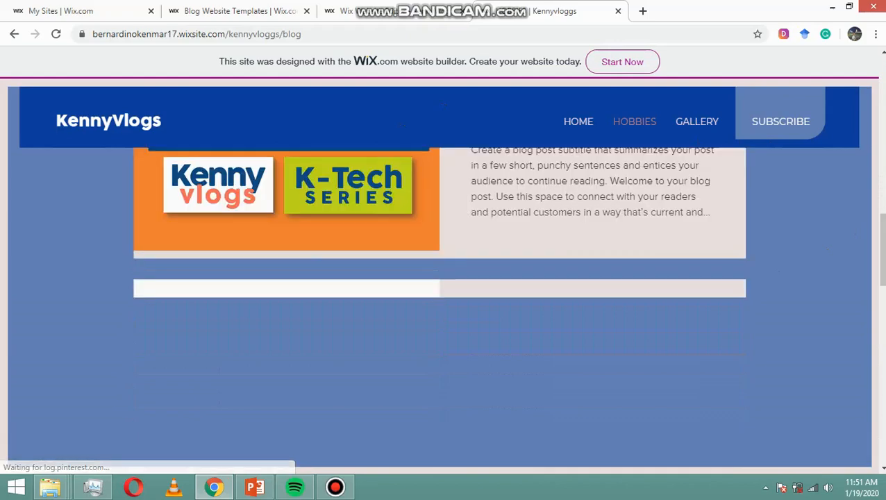
scroll(439, 306, "up", 7)
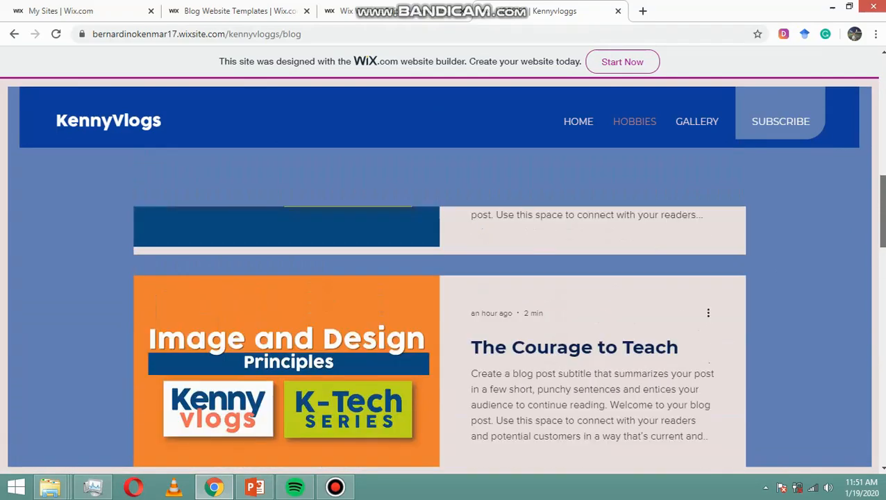
scroll(440, 306, "up", 1)
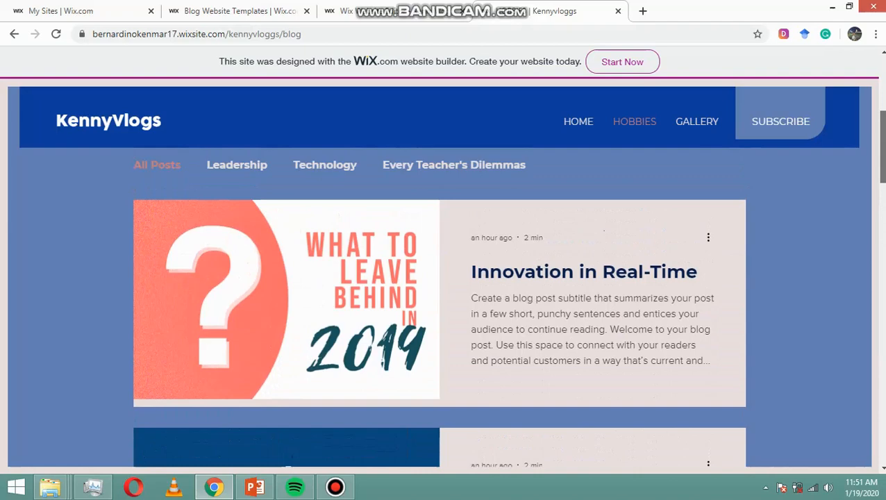
scroll(667, 127, "up", 3)
Step: Open the Gallery page of the live site and rotate through its image carousel
left_click(706, 124)
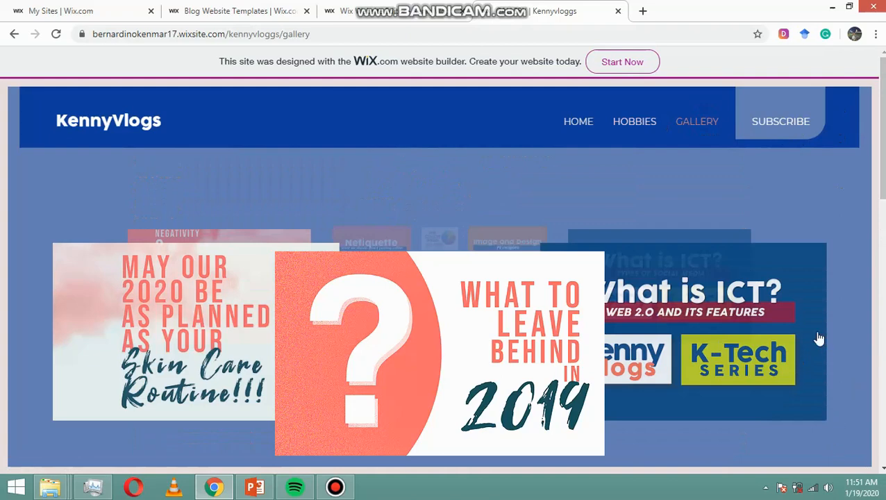
left_click(750, 337)
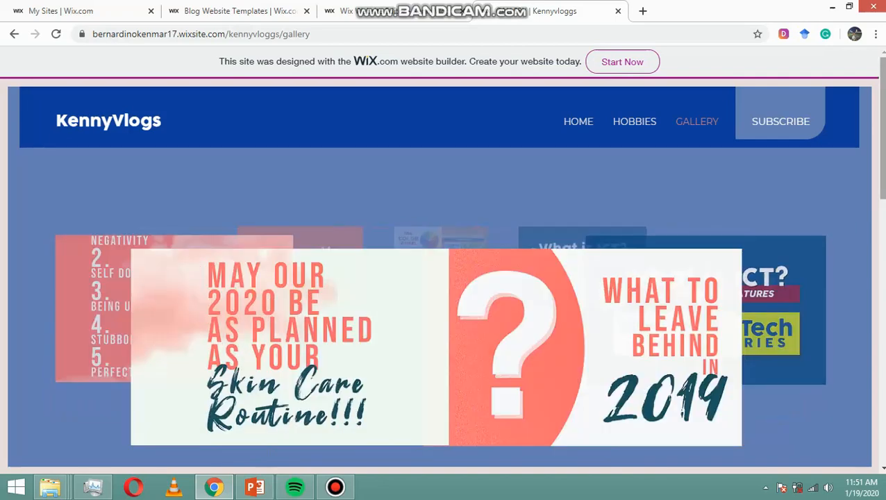
scroll(445, 312, "down", 1)
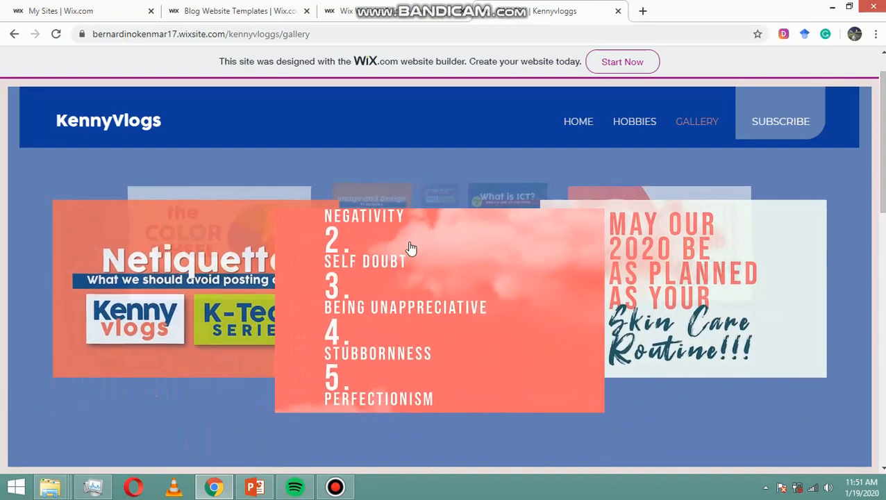
Step: Enlarge the Netiquette image in the gallery, browse the following images, and close the enlarged view
left_click(201, 251)
left_click(381, 266)
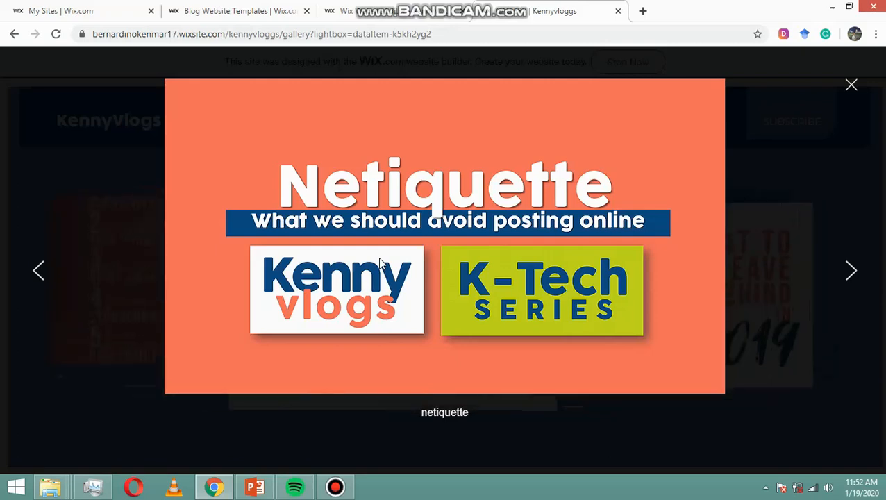
left_click(849, 271)
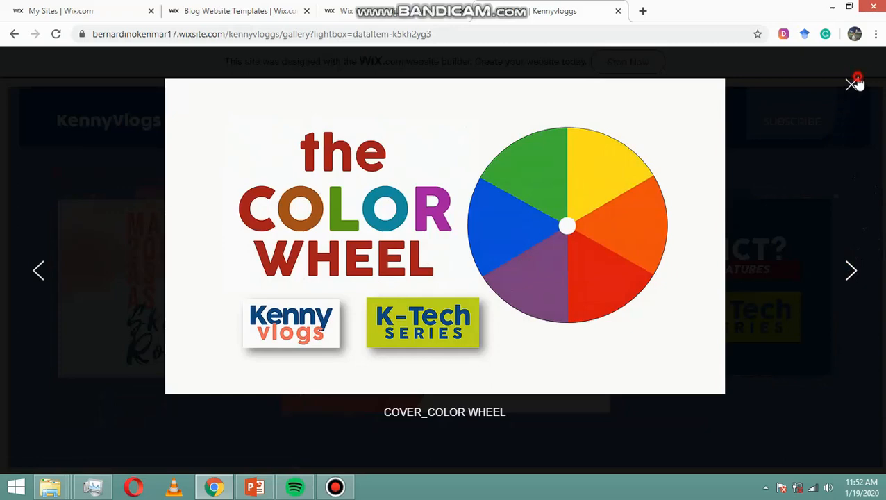
left_click(853, 83)
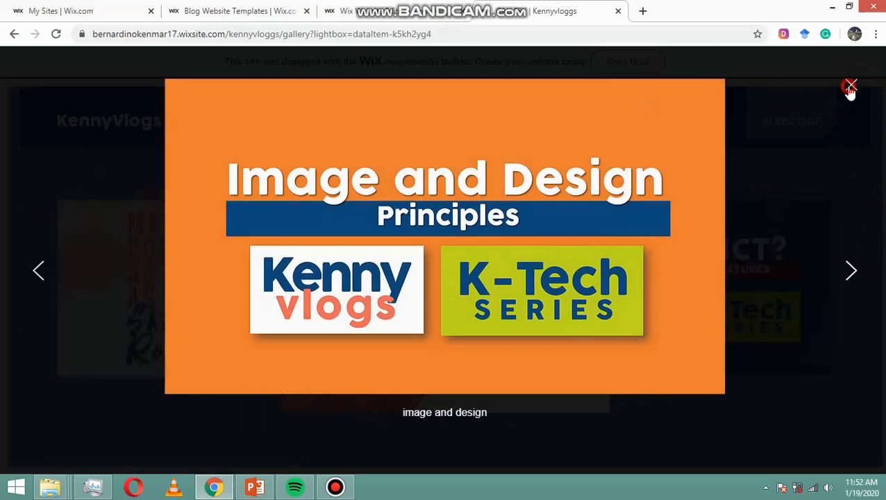
left_click(851, 87)
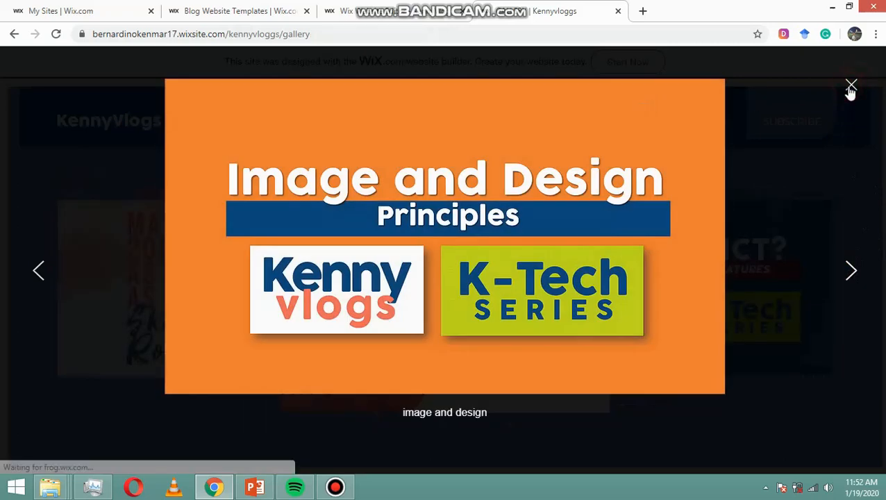